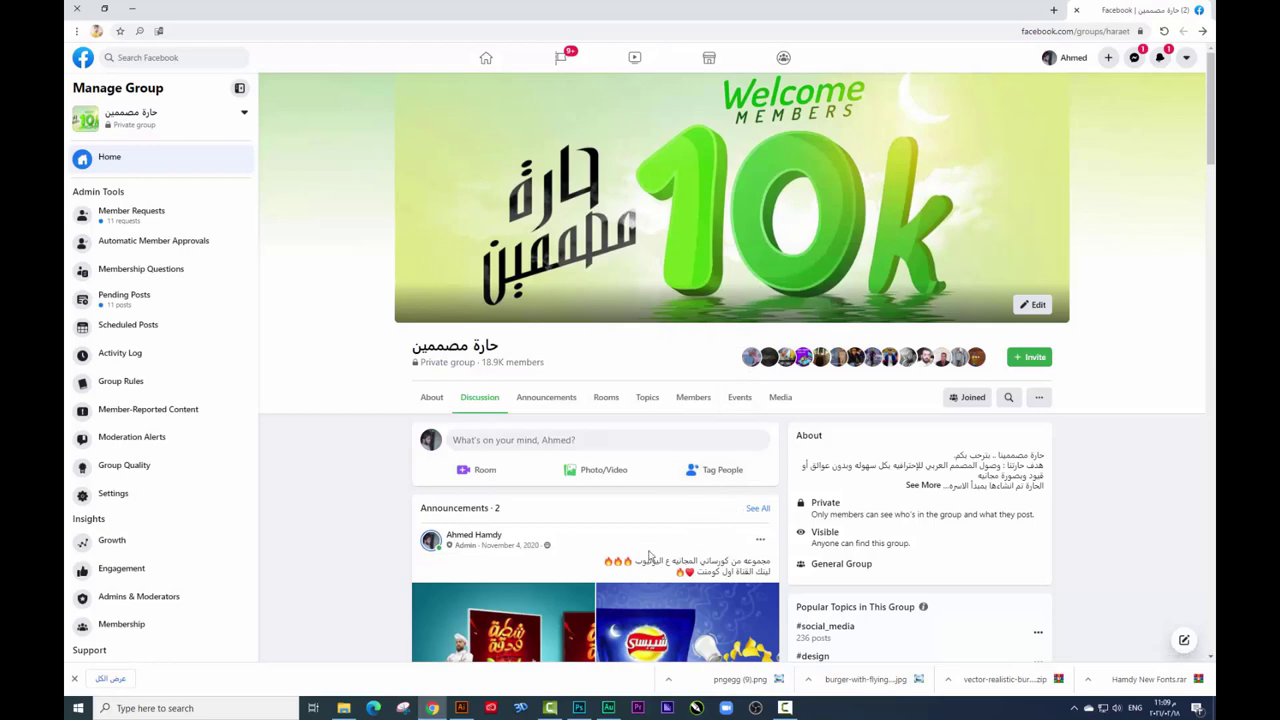
# Bring Adobe Photoshop to the front from the Windows taskbar.
pyautogui.click(579, 707)
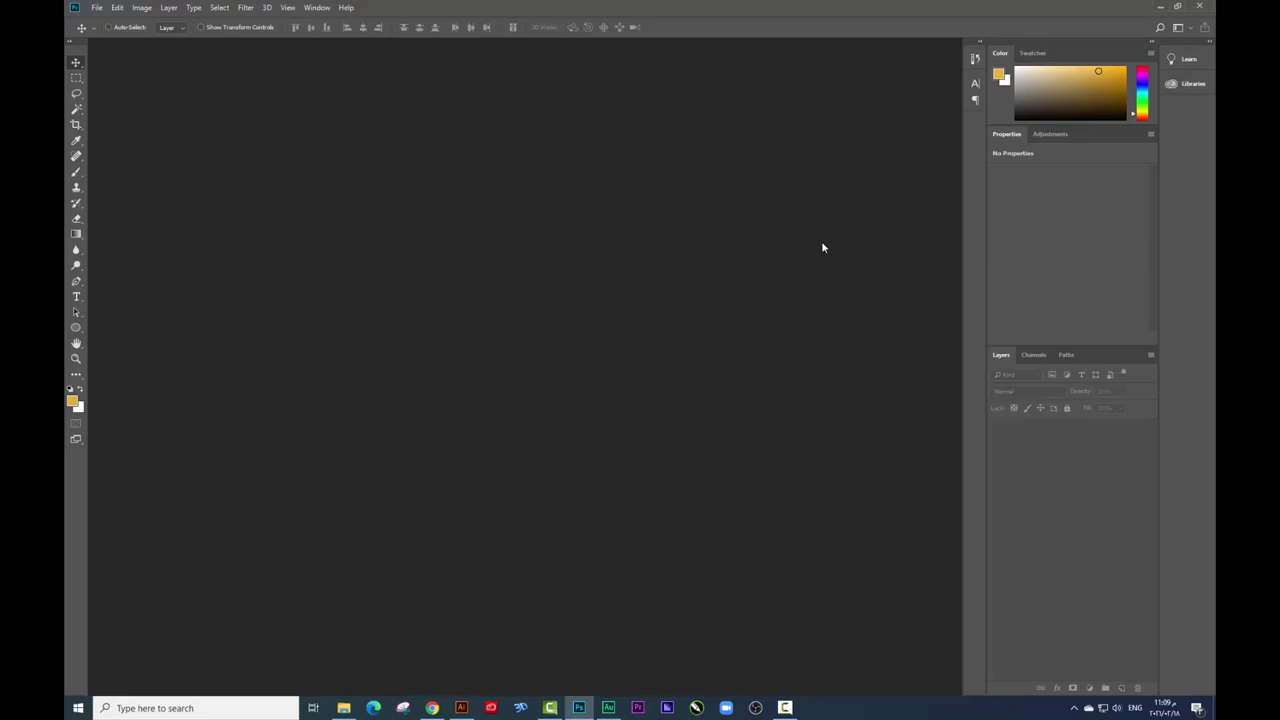
# Bring up the New Document settings (2100 x 1500 px, 300 ppi preset) and nudge the dialog aside.
pyautogui.click(96, 8)
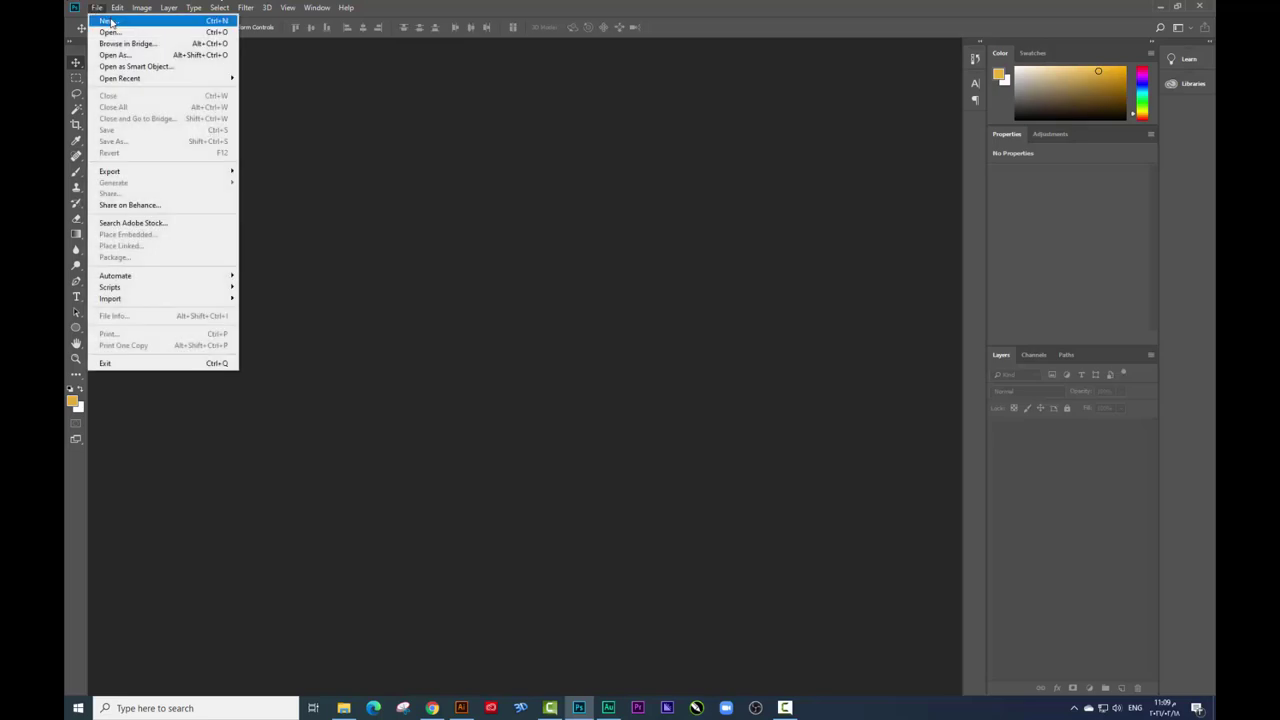
pyautogui.click(106, 21)
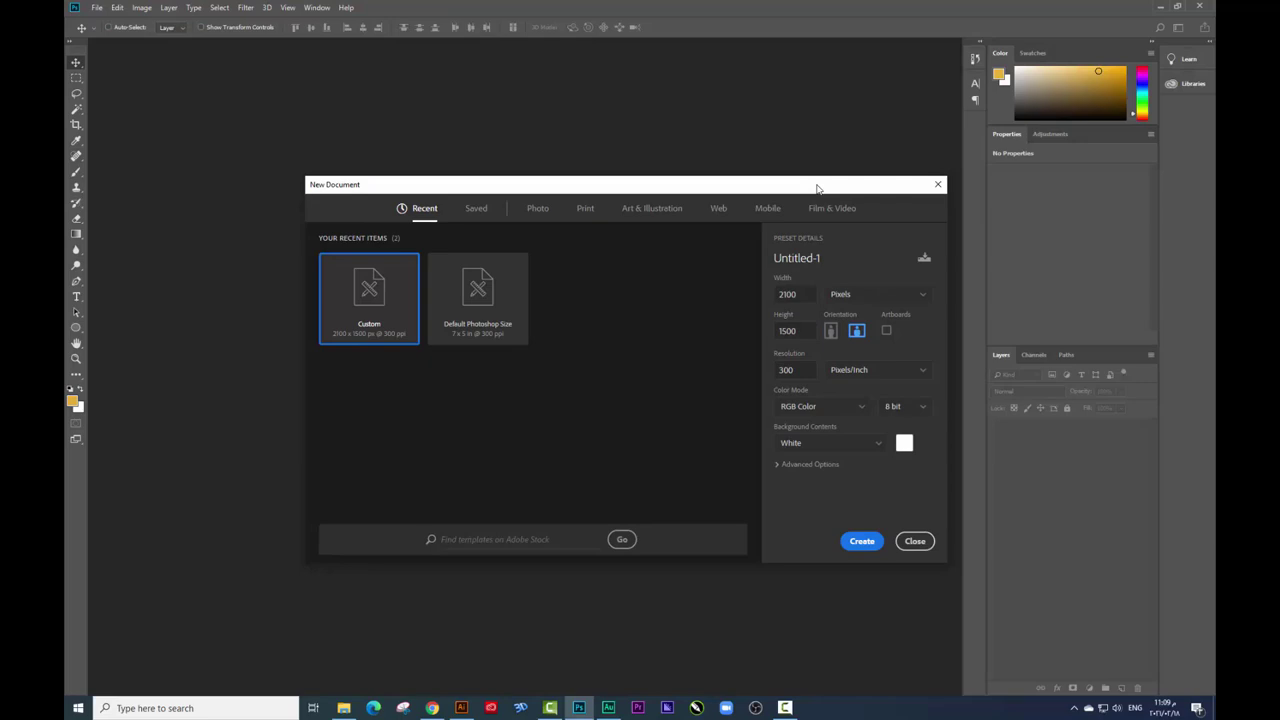
pyautogui.moveTo(818, 189); pyautogui.dragTo(808, 176)
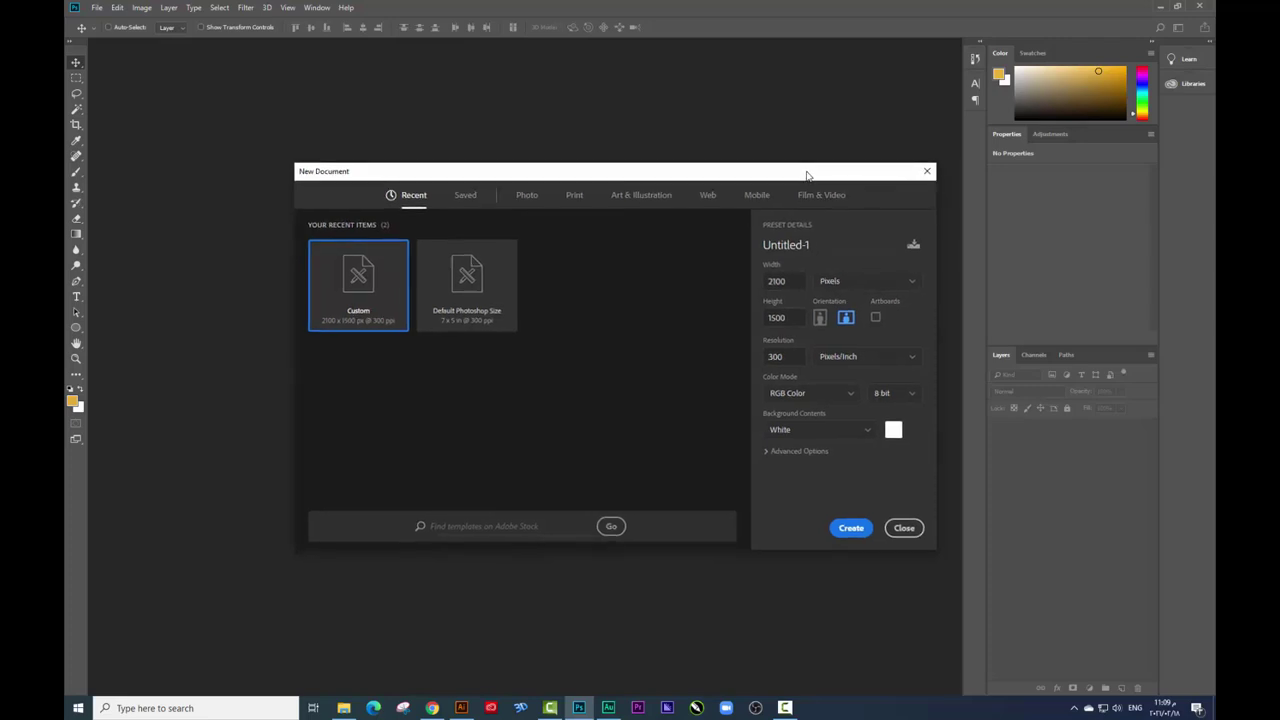
pyautogui.moveTo(808, 176); pyautogui.dragTo(794, 169)
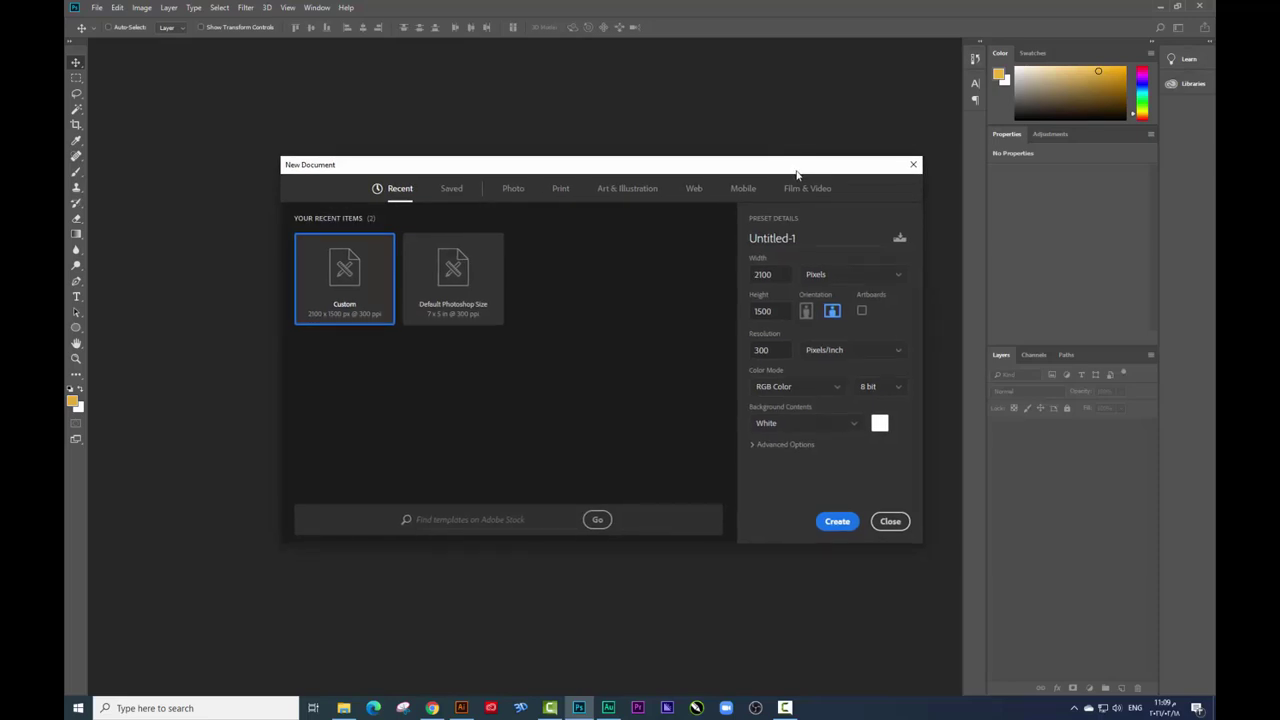
pyautogui.moveTo(796, 172); pyautogui.dragTo(776, 165)
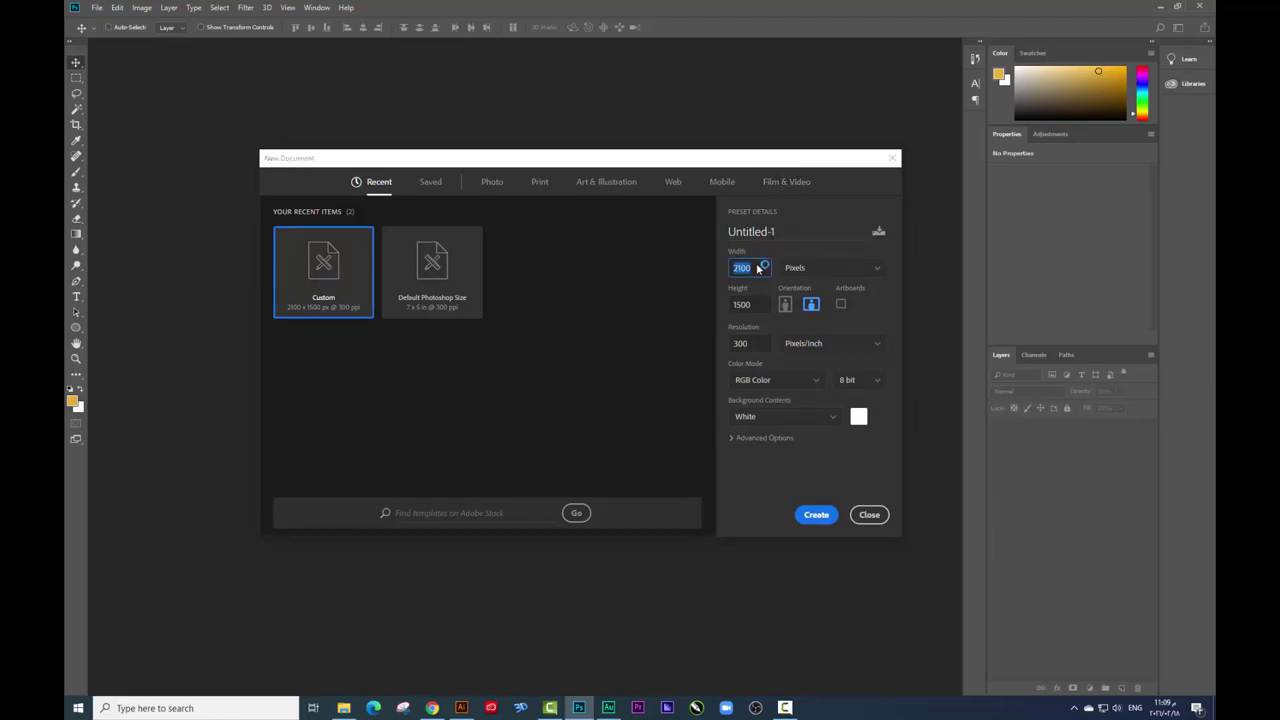
pyautogui.doubleClick(745, 268)
pyautogui.moveTo(752, 268); pyautogui.dragTo(731, 268)
pyautogui.doubleClick(748, 304)
pyautogui.doubleClick(745, 343)
pyautogui.doubleClick(755, 268)
pyautogui.click(795, 268)
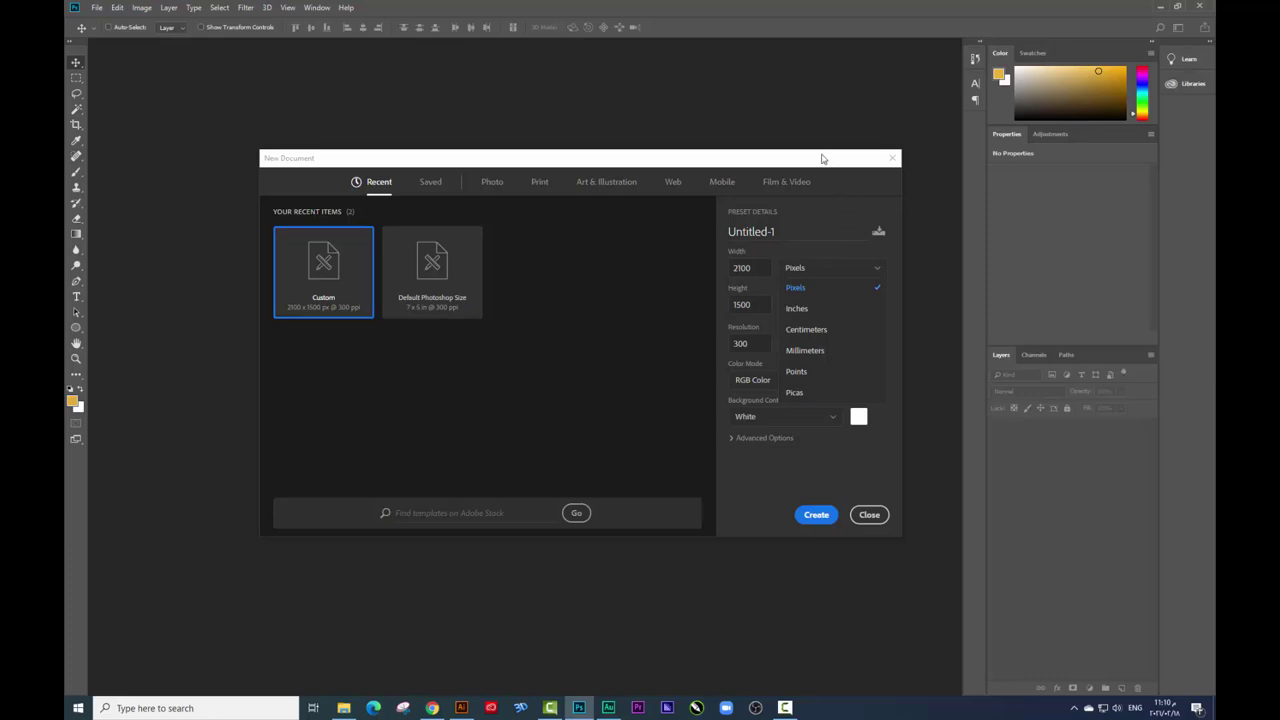
pyautogui.moveTo(823, 163); pyautogui.dragTo(837, 148)
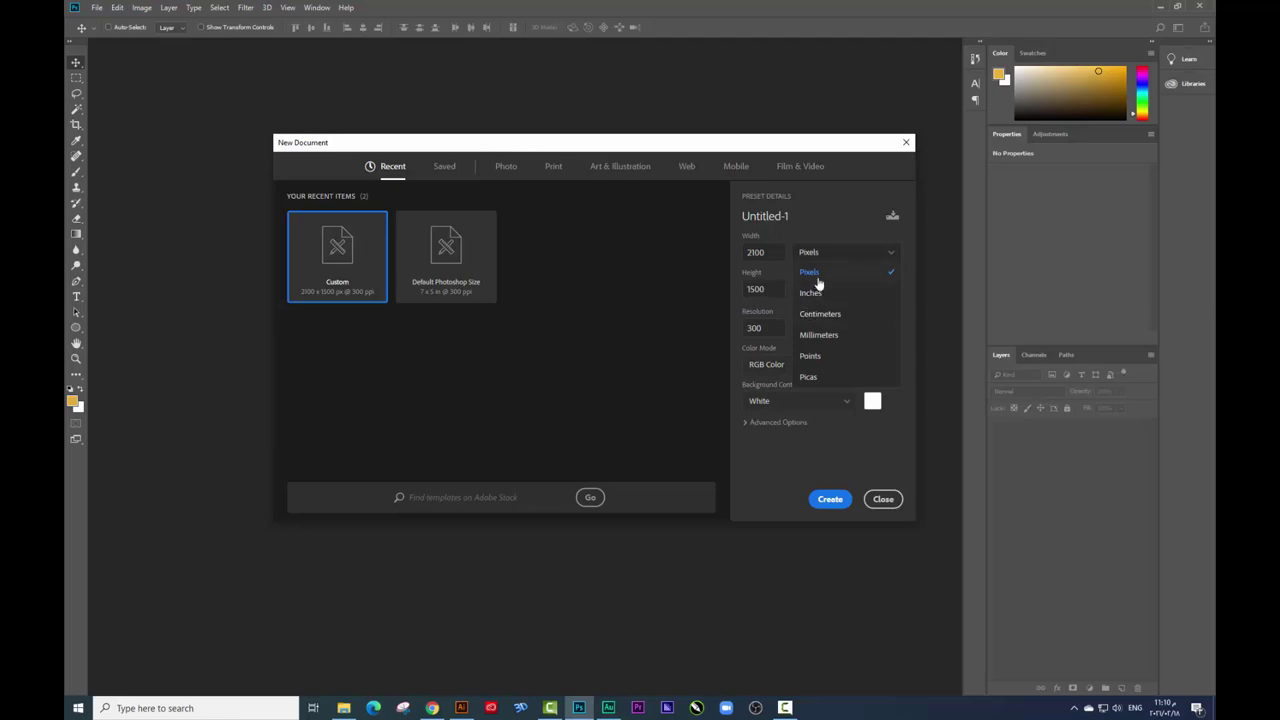
pyautogui.click(819, 281)
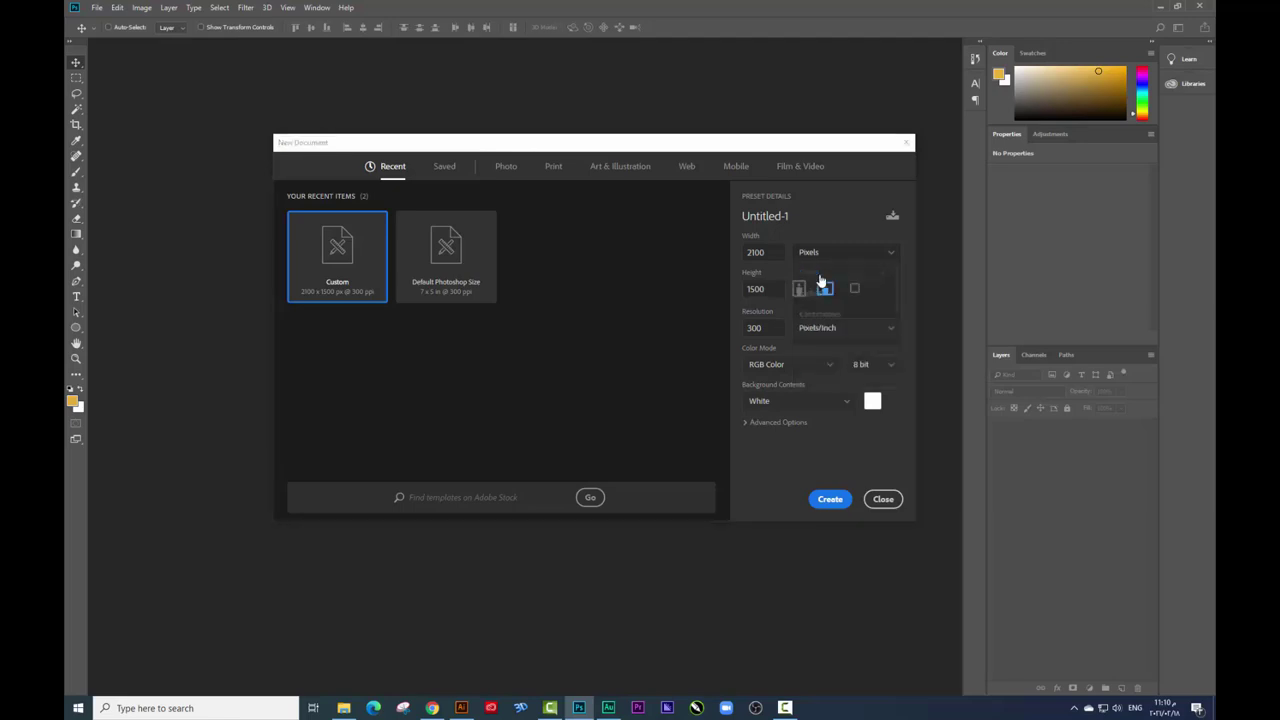
pyautogui.hotkey('shift', 'Tab')
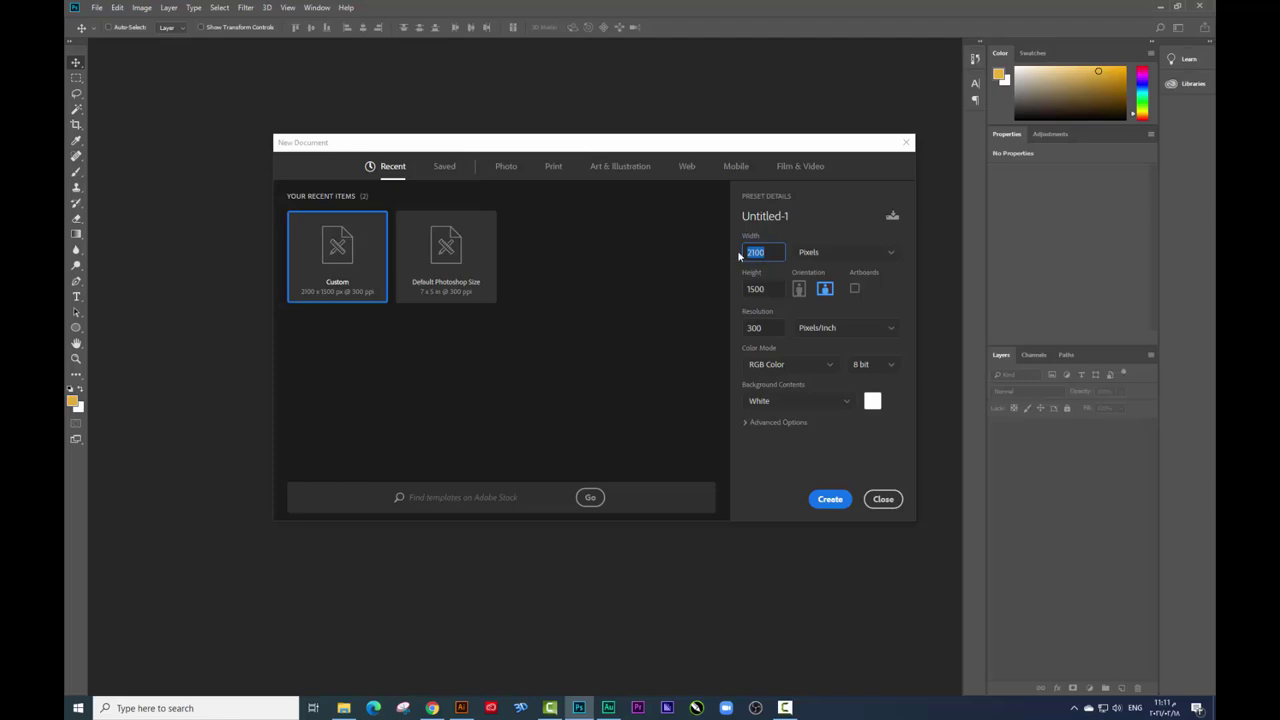
# Start entering the document size, trying width 2000 and height 1800.
pyautogui.write('2000')
pyautogui.press('Tab')
pyautogui.write('1800')
pyautogui.moveTo(767, 252); pyautogui.dragTo(738, 256)
pyautogui.write('1')
pyautogui.moveTo(716, 143); pyautogui.dragTo(720, 143)
pyautogui.moveTo(756, 252); pyautogui.dragTo(740, 250)
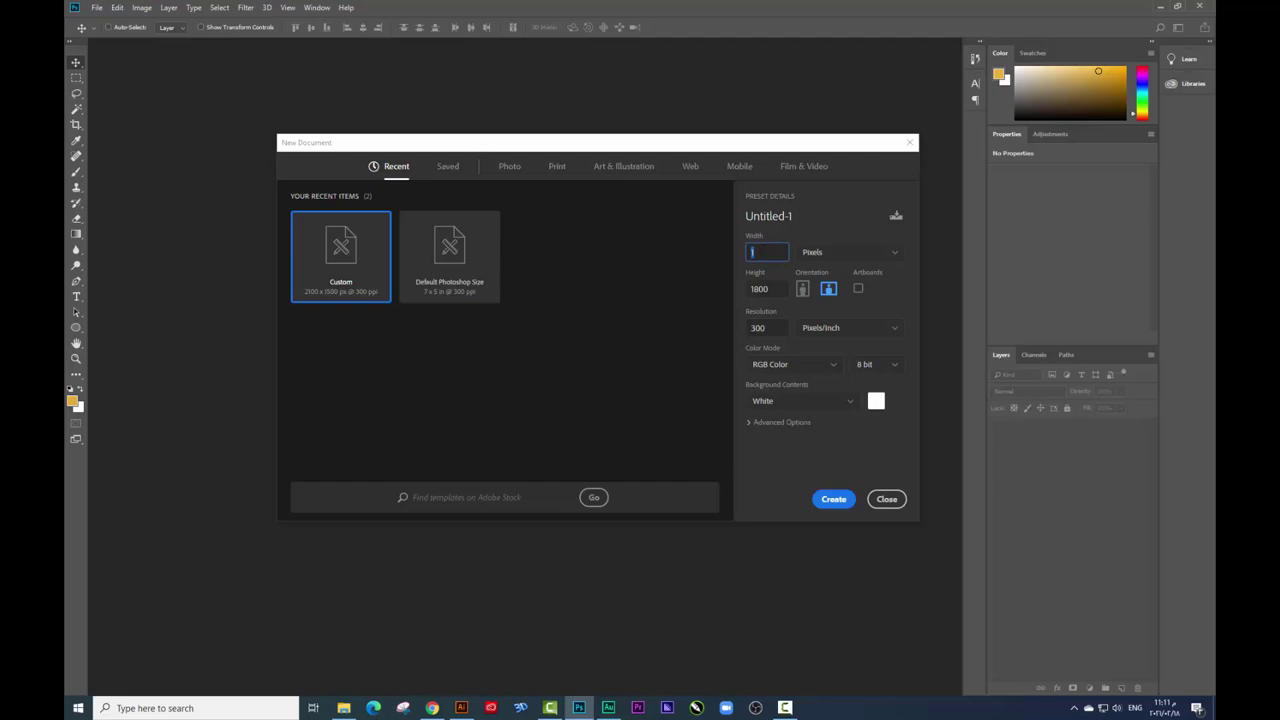
# Set width 2000, height 2000, resolution 200 ppi and create the document.
pyautogui.click(693, 260)
pyautogui.press('BackSpace')
pyautogui.write('2000')
pyautogui.press('Tab')
pyautogui.write('200')
pyautogui.write('0')
pyautogui.press('Tab')
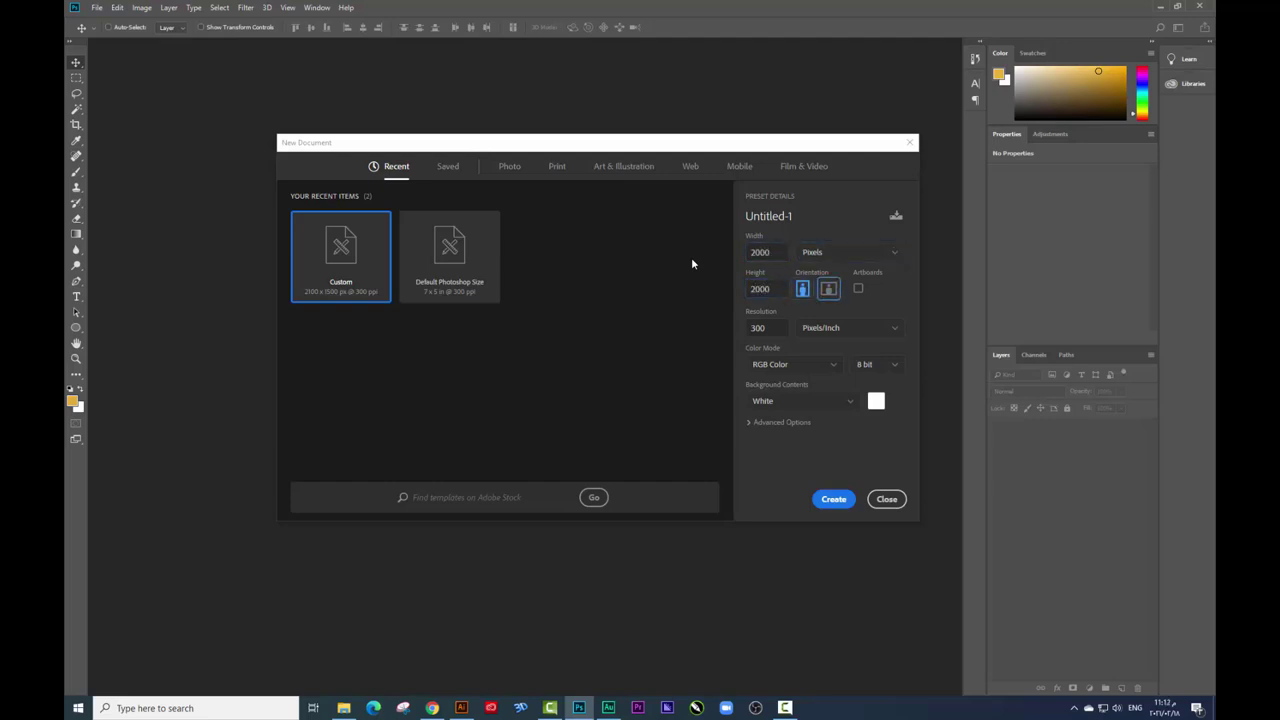
pyautogui.write('200')
pyautogui.press('BackSpace')
pyautogui.press('BackSpace')
pyautogui.press('BackSpace')
pyautogui.write('300')
pyautogui.press('BackSpace')
pyautogui.press('BackSpace')
pyautogui.press('BackSpace')
pyautogui.write('200')
pyautogui.press('Return')
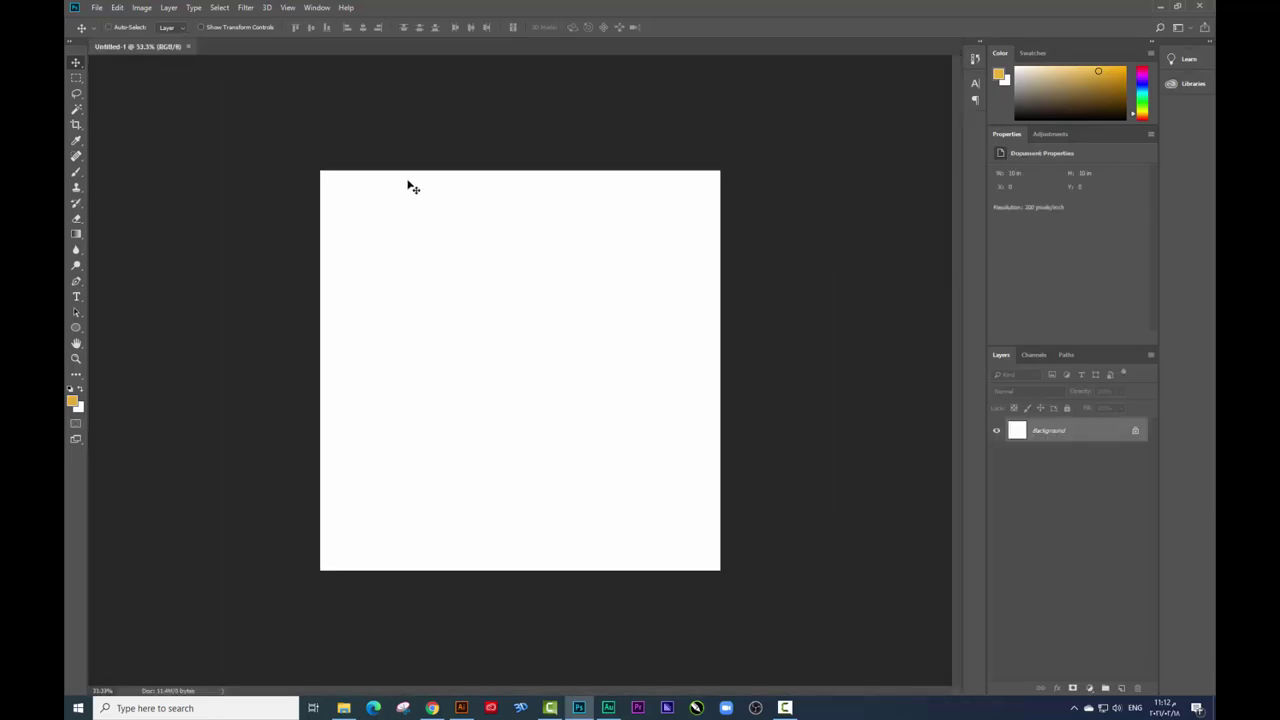
# Try a wider crop, undo it to keep the 10-inch square canvas, then return to the browser.
pyautogui.click(76, 125)
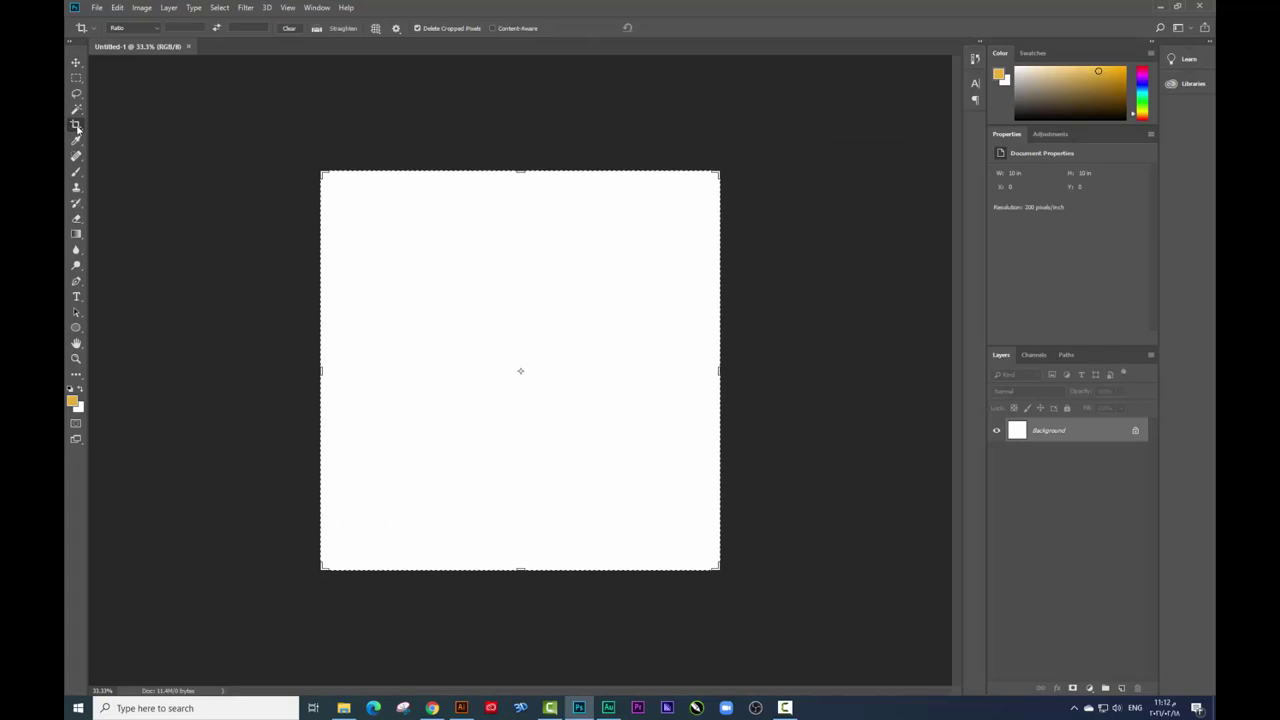
pyautogui.moveTo(719, 371); pyautogui.dragTo(733, 374)
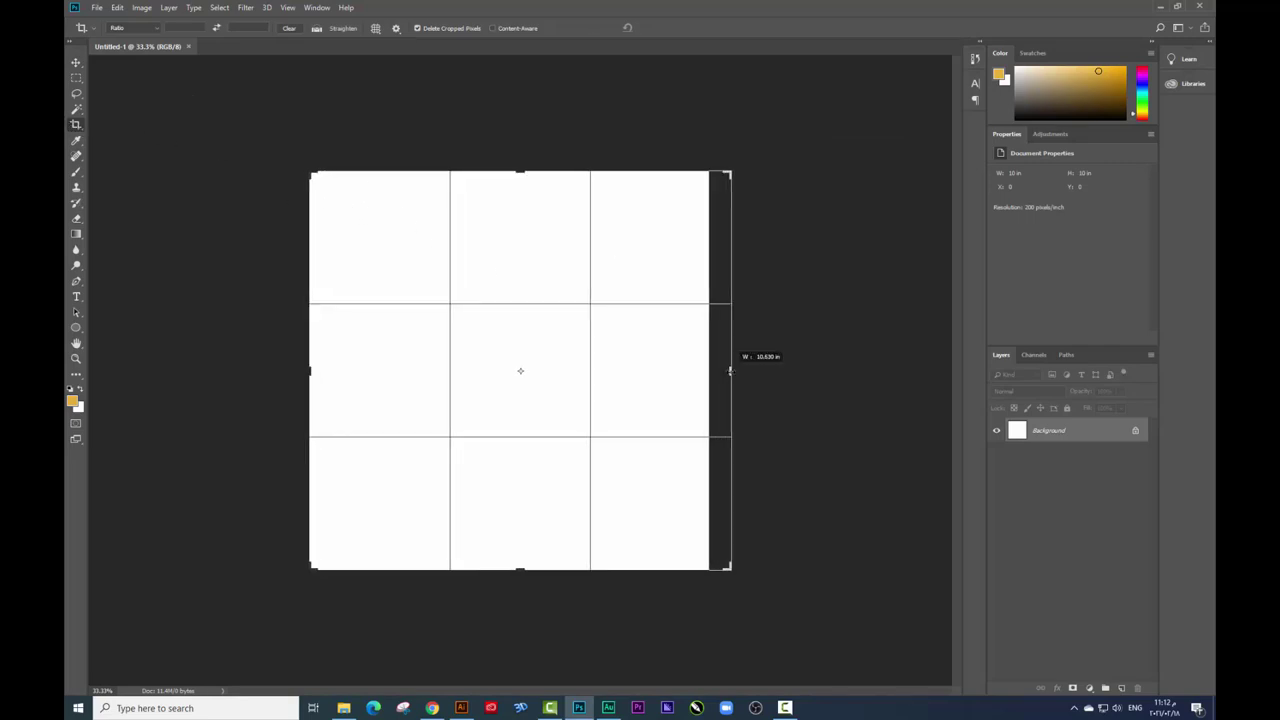
pyautogui.press('Return')
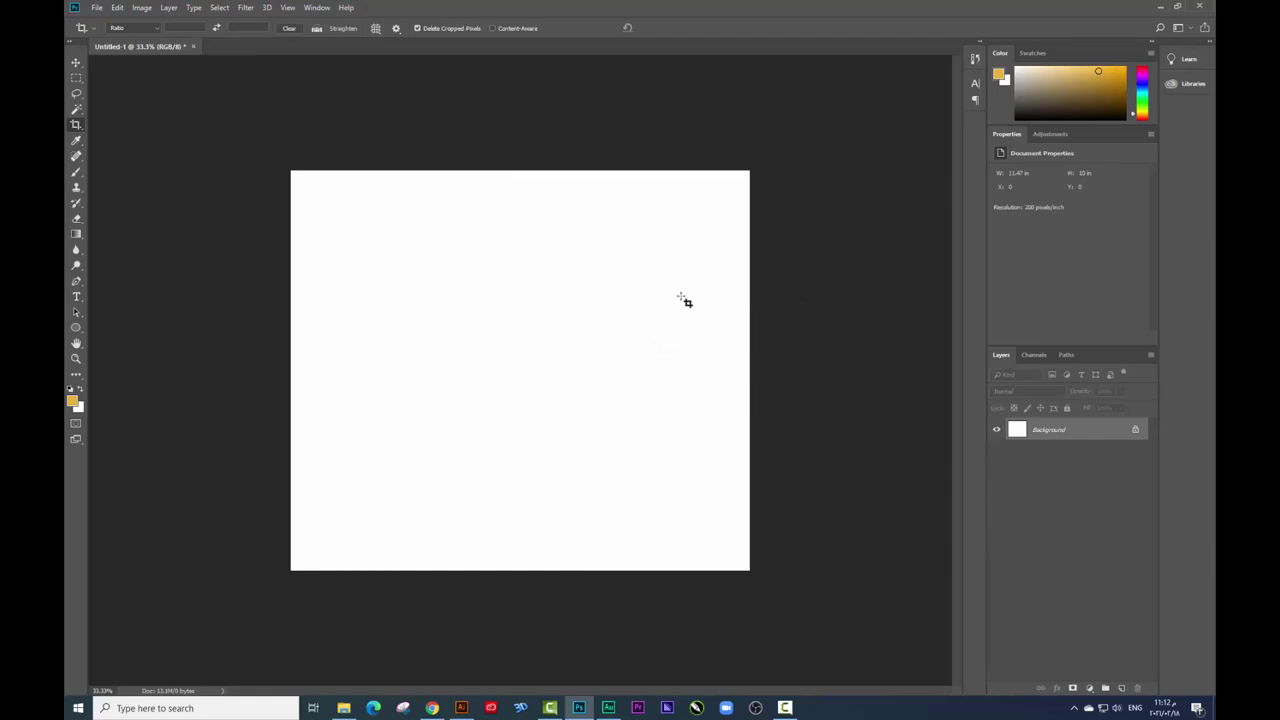
pyautogui.hotkey('ctrl', 'z')
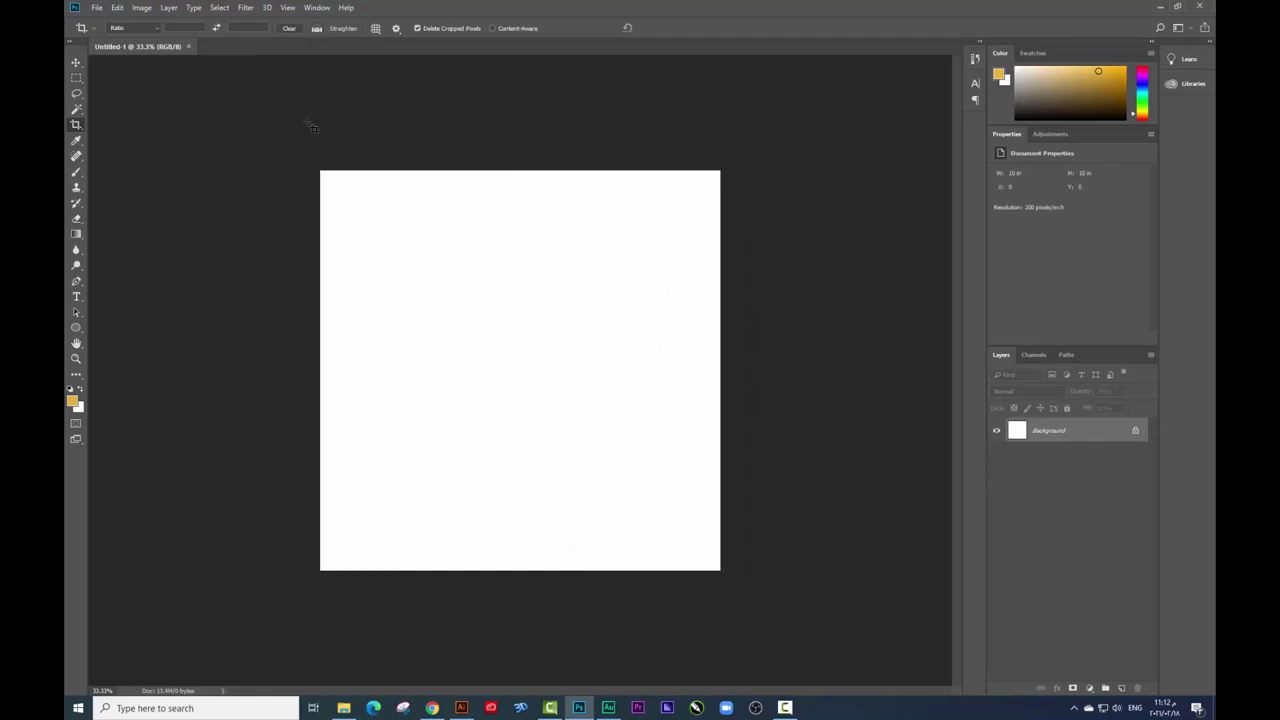
pyautogui.click(77, 62)
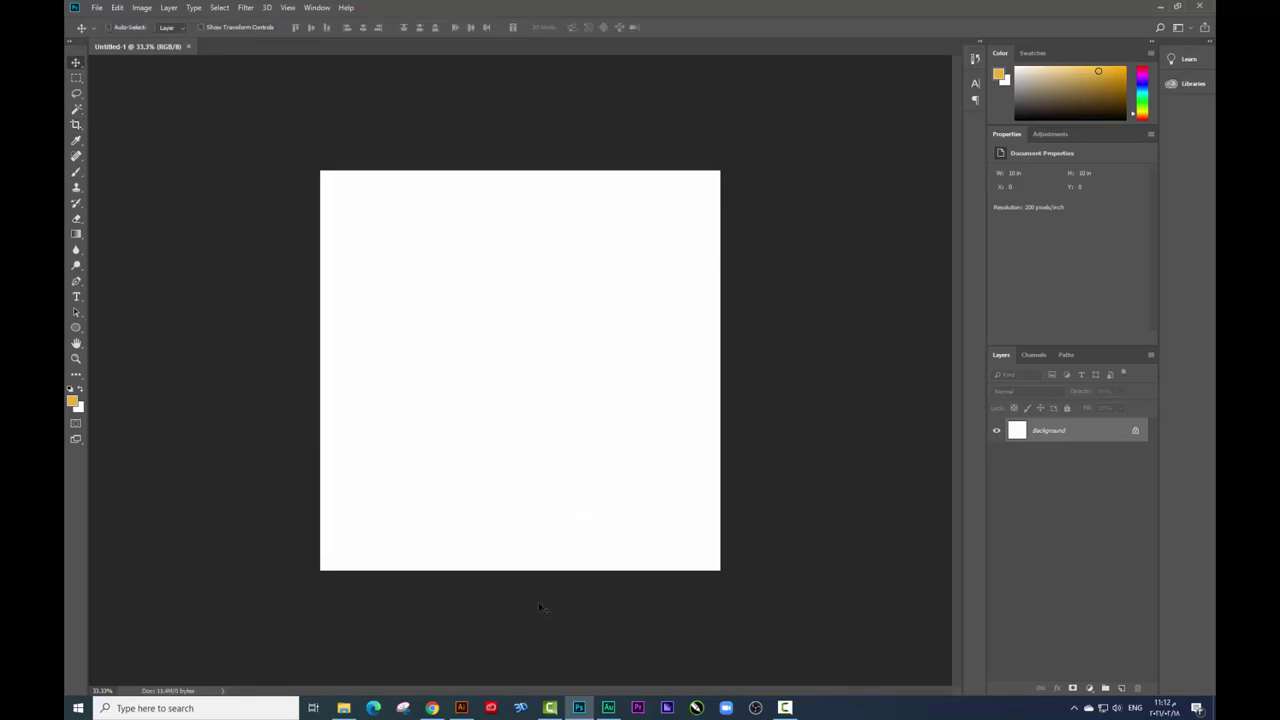
pyautogui.click(432, 708)
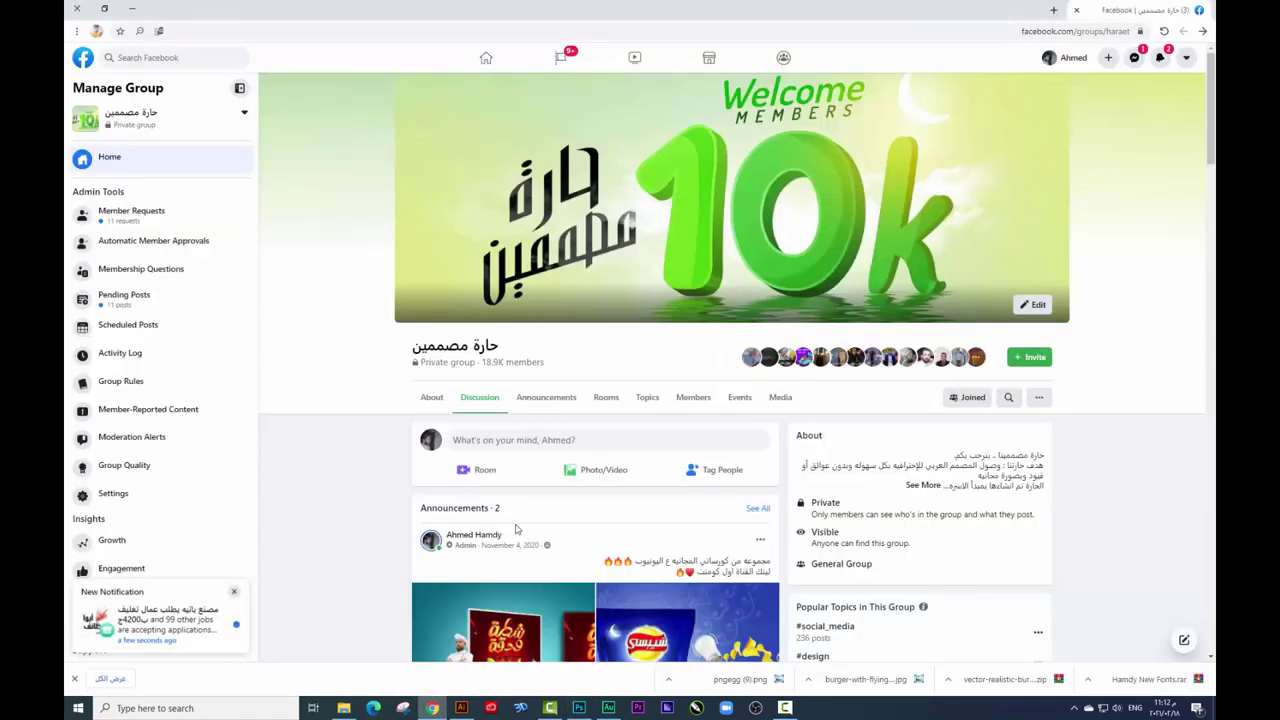
# Go to Freepik in a new tab and search for 'burger'.
pyautogui.click(1053, 9)
pyautogui.press('super+space')
pyautogui.write('f')
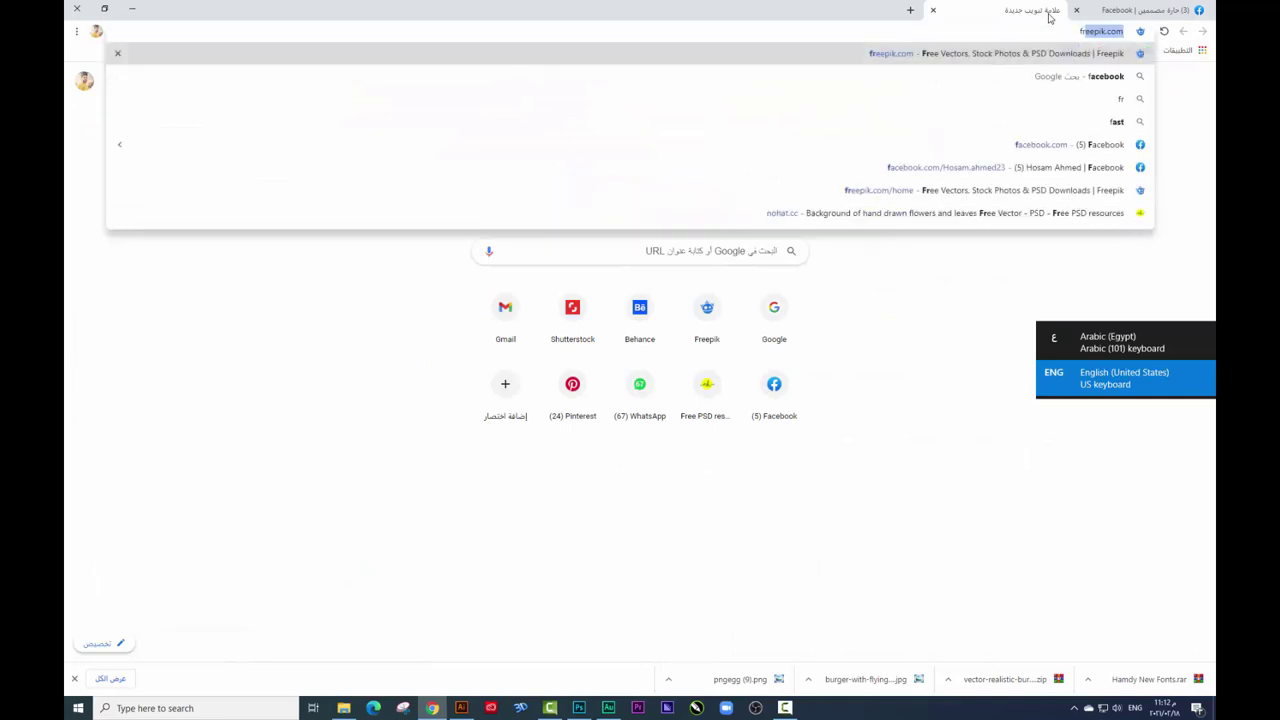
pyautogui.press('Return')
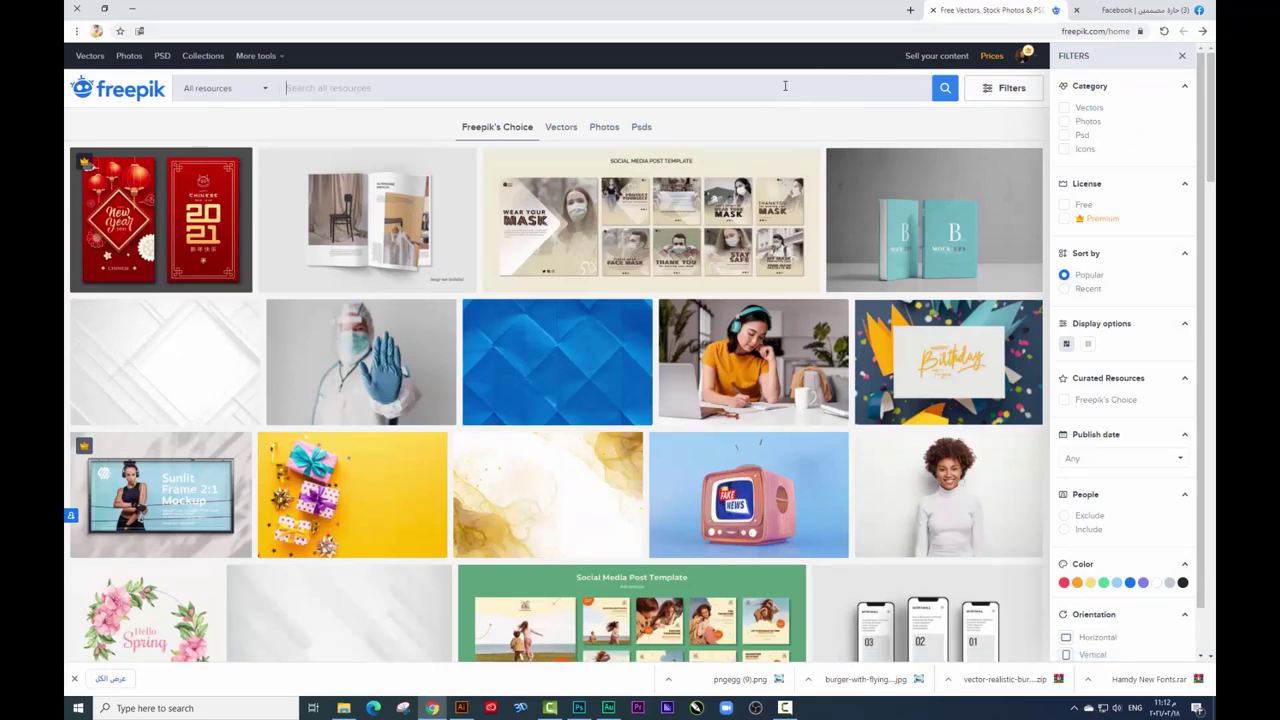
pyautogui.write('bur')
pyautogui.write('g')
pyautogui.write('er')
pyautogui.press('Return')
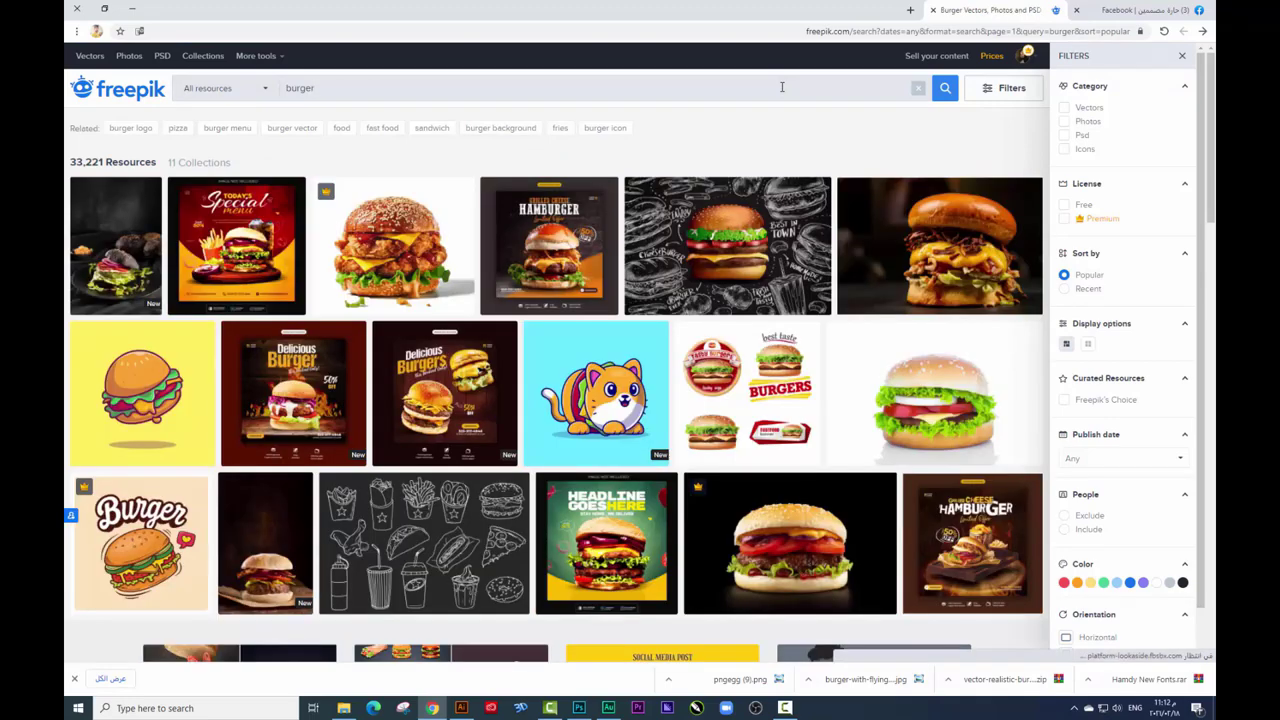
# Scroll through the first page of burger results and advance to page 2.
pyautogui.scroll(-3, 1048, 117)
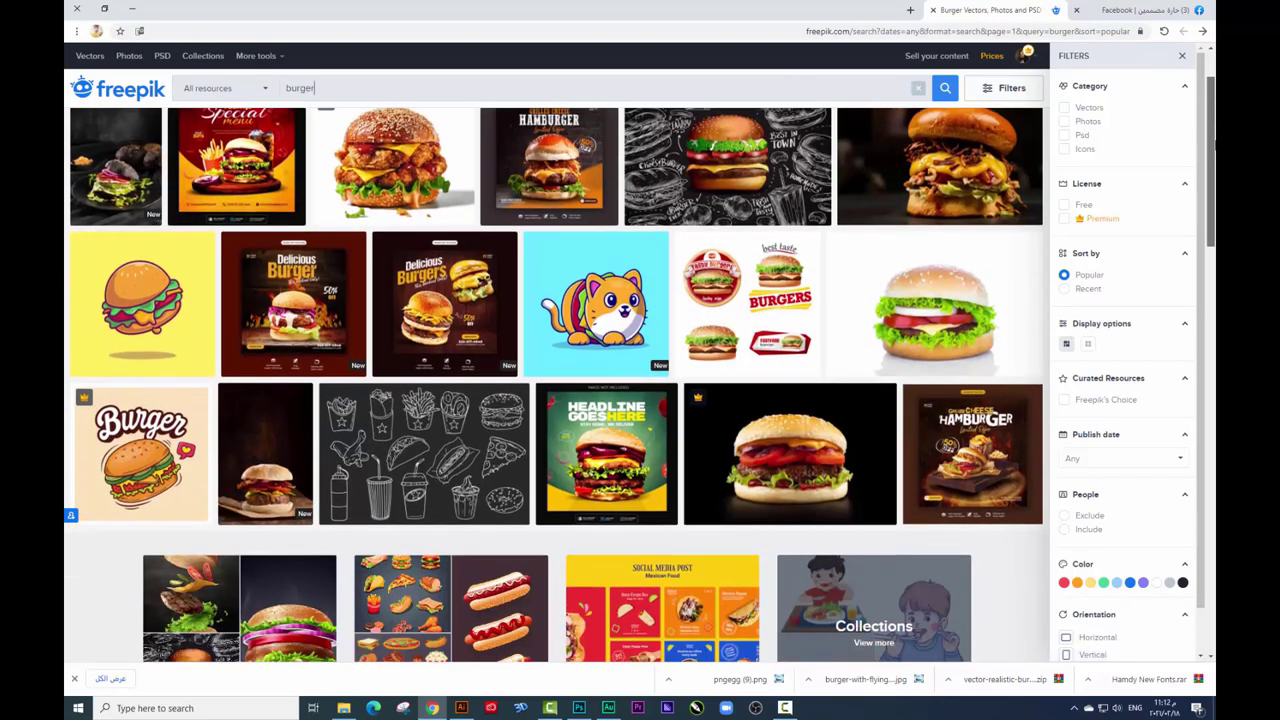
pyautogui.scroll(-2, 556, 386)
pyautogui.scroll(-2, 556, 386)
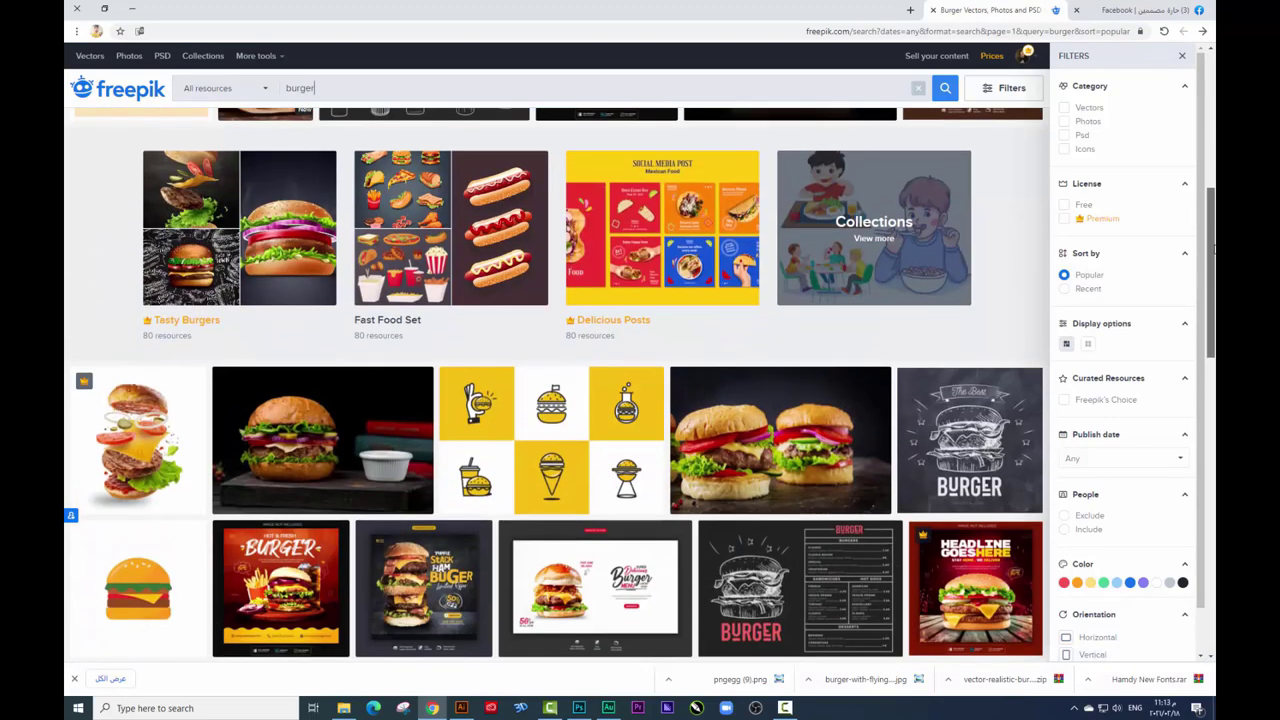
pyautogui.scroll(-3, 1148, 325)
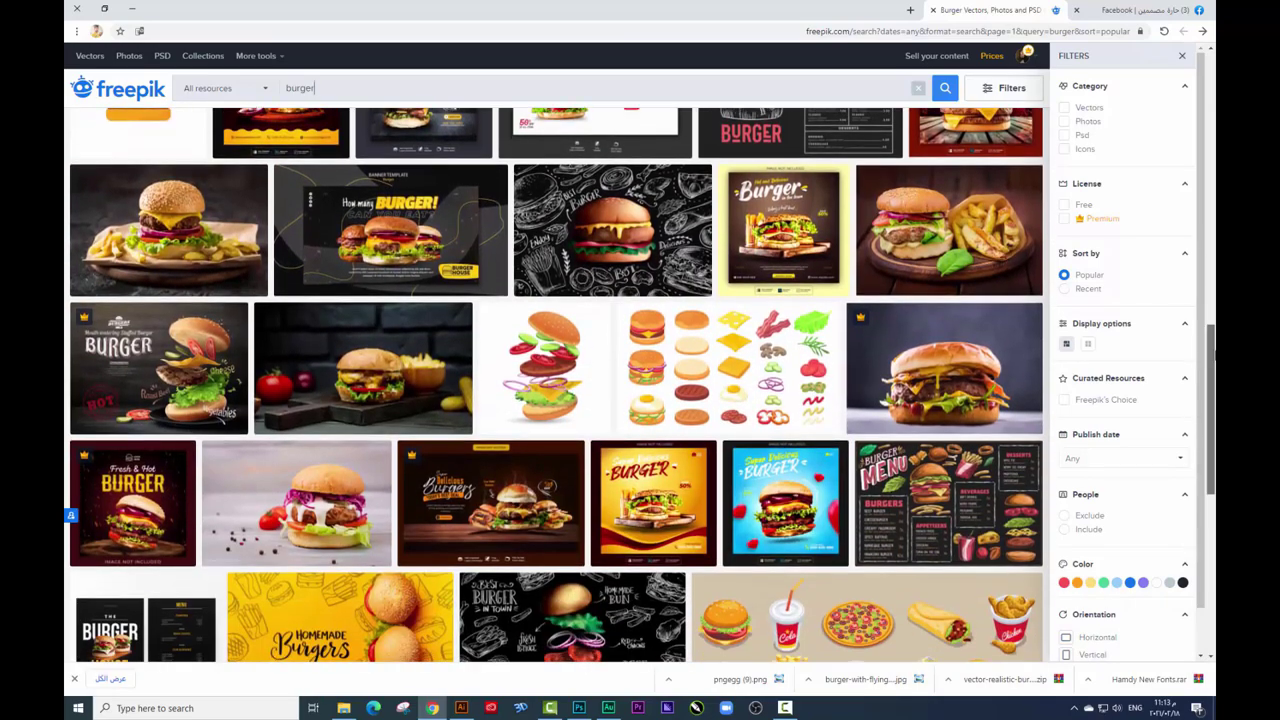
pyautogui.moveTo(1209, 330)
pyautogui.mouseDown()
pyautogui.moveTo(1210, 345)
pyautogui.moveTo(1213, 322)
pyautogui.mouseUp()
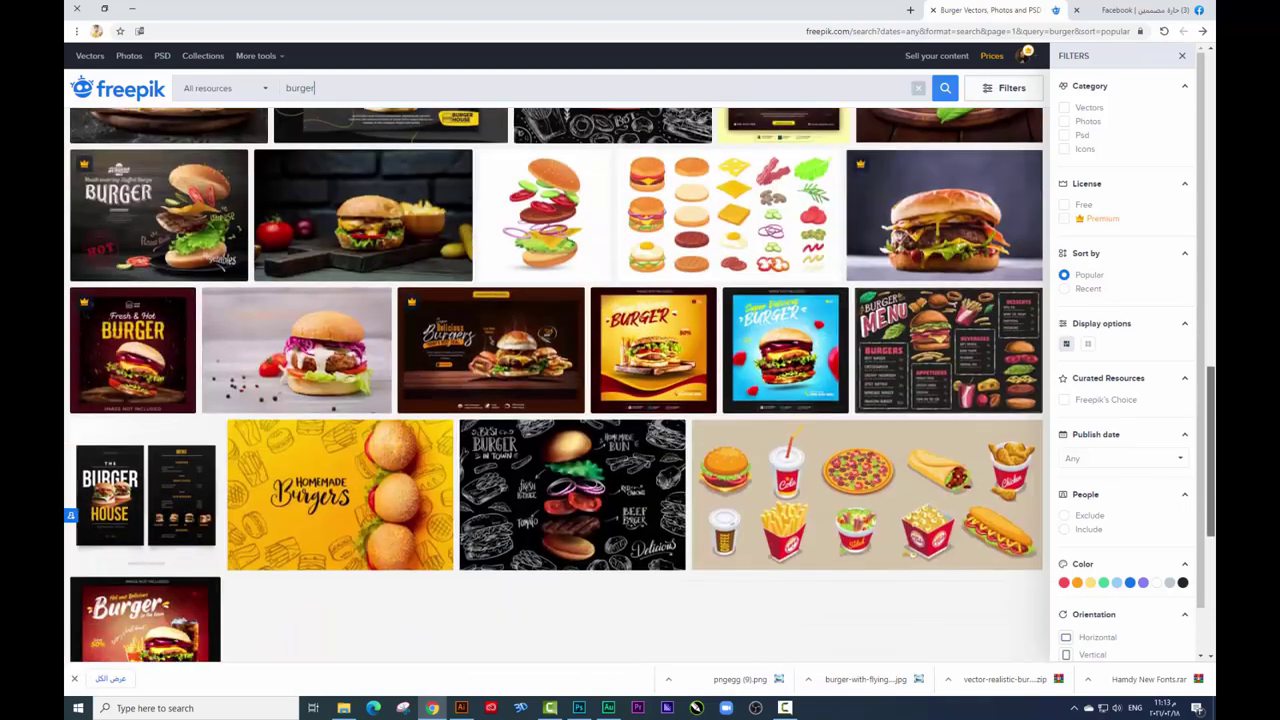
pyautogui.moveTo(1212, 320); pyautogui.dragTo(1212, 500)
pyautogui.click(587, 512)
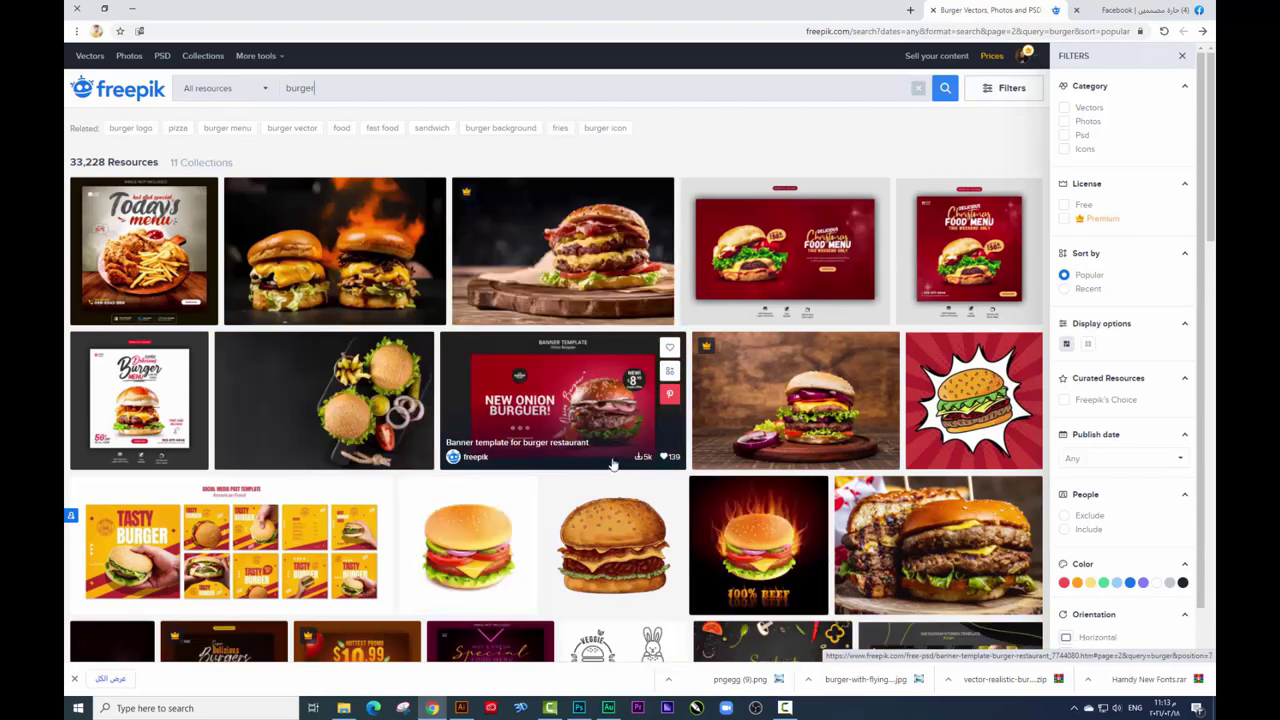
# Browse page 2, advance to page 3, and scroll to its bottom.
pyautogui.scroll(-2, 614, 464)
pyautogui.scroll(-2, 766, 402)
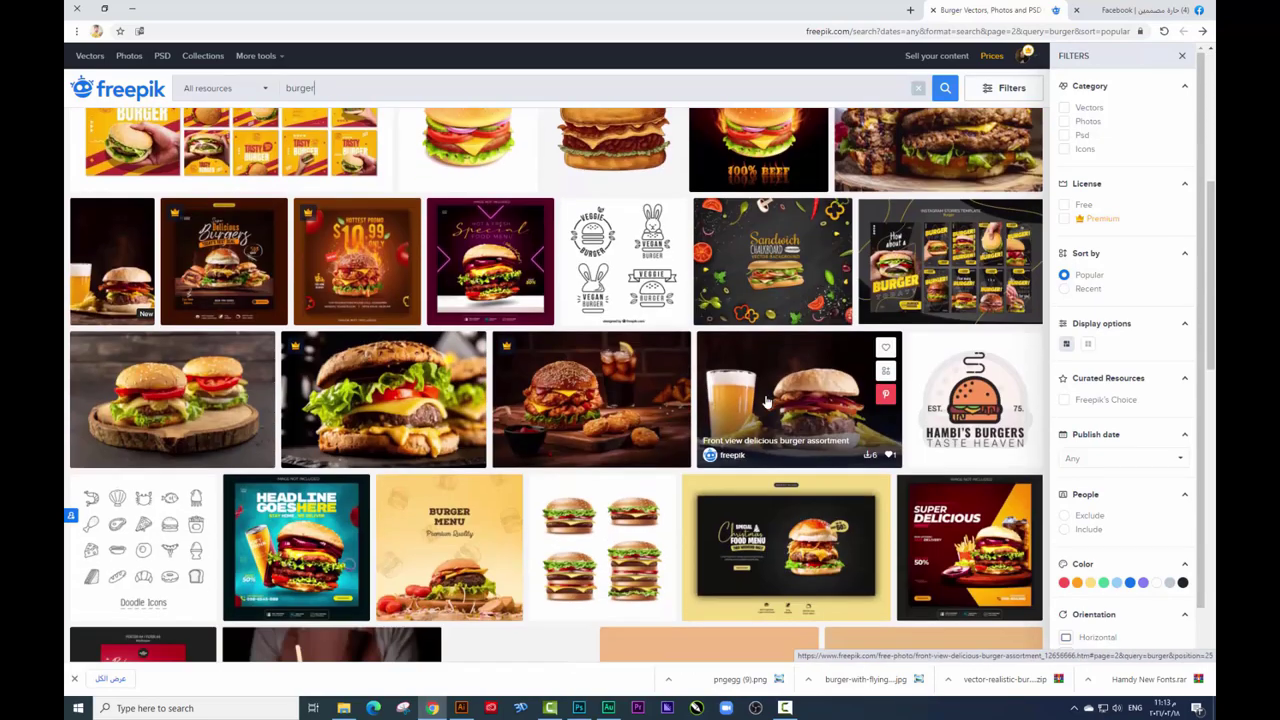
pyautogui.scroll(-3, 766, 402)
pyautogui.scroll(-4, 780, 390)
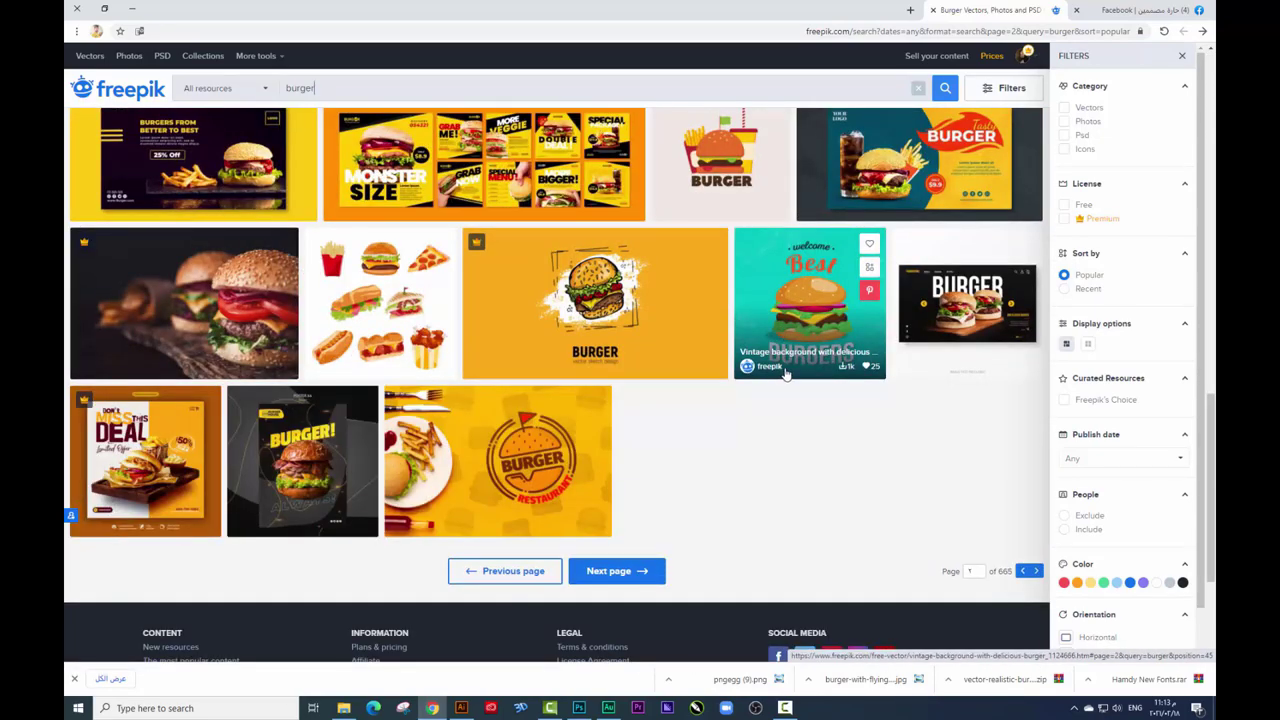
pyautogui.scroll(5, 786, 374)
pyautogui.scroll(5, 786, 374)
pyautogui.scroll(3, 786, 374)
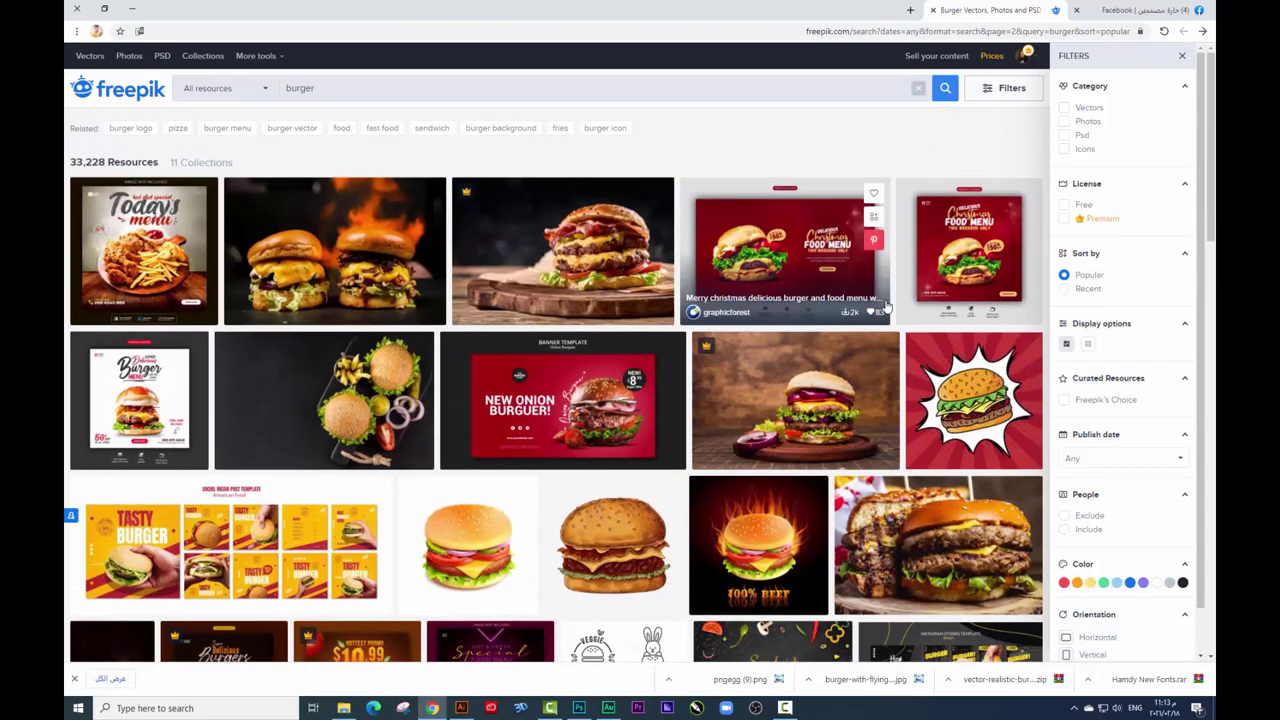
pyautogui.scroll(-10, 880, 314)
pyautogui.click(598, 430)
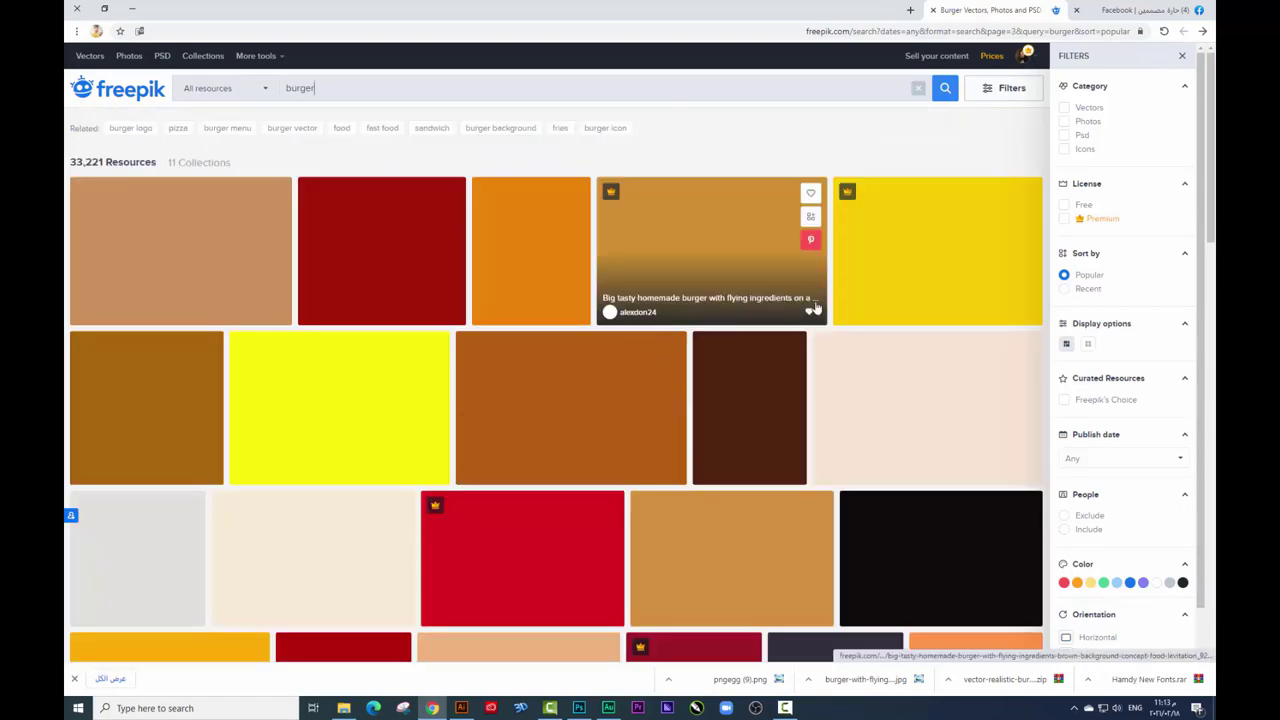
pyautogui.scroll(-2, 760, 248)
pyautogui.scroll(-1, 760, 248)
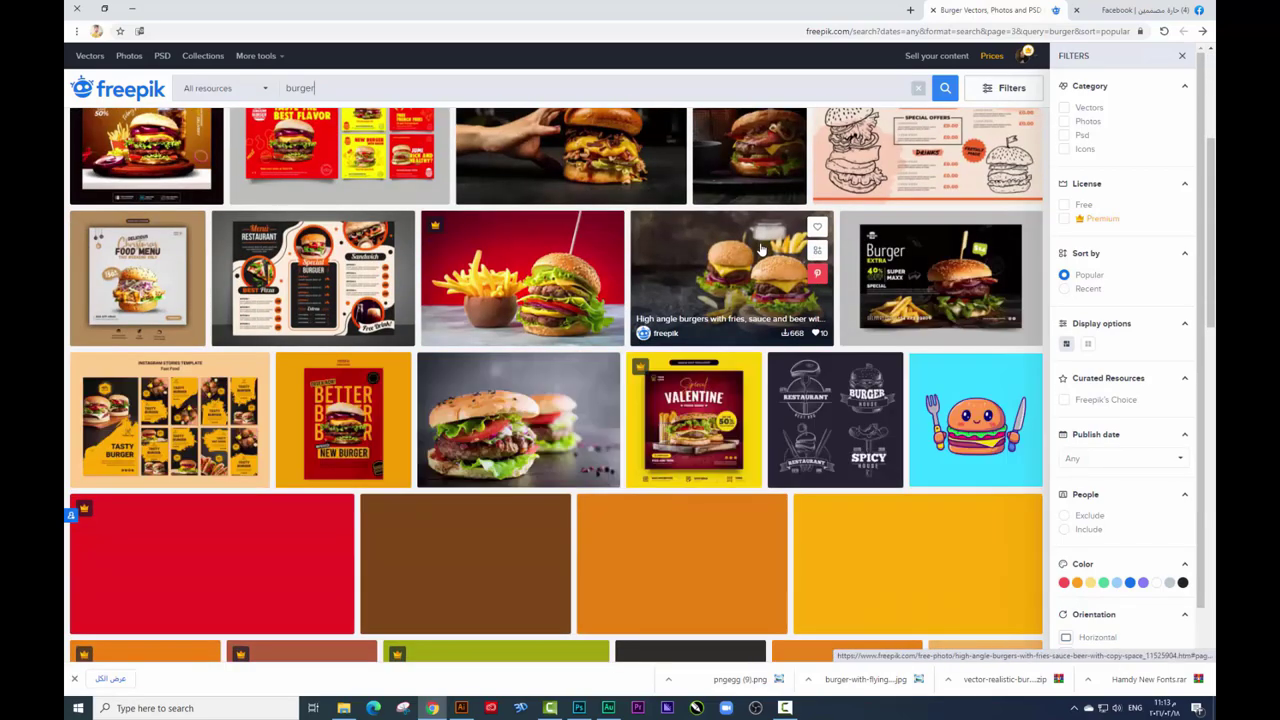
pyautogui.scroll(-2, 760, 248)
pyautogui.scroll(-3, 760, 248)
pyautogui.scroll(-3, 760, 248)
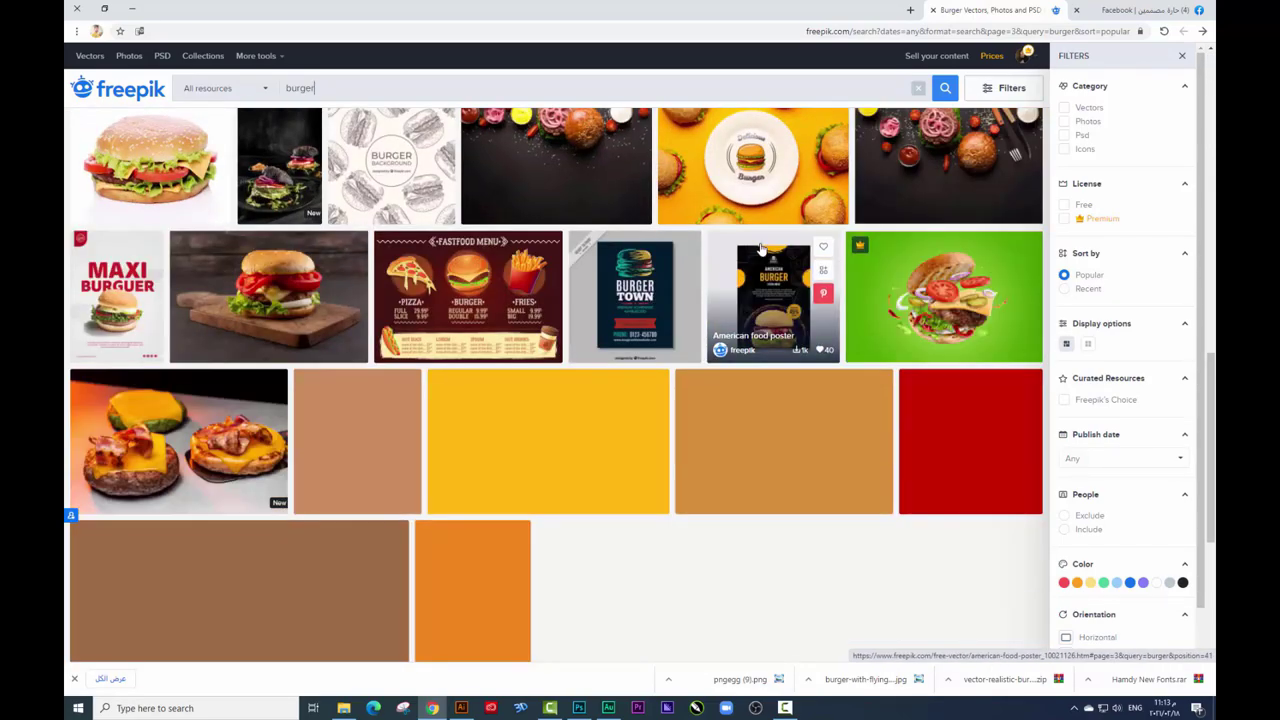
pyautogui.scroll(-3, 762, 245)
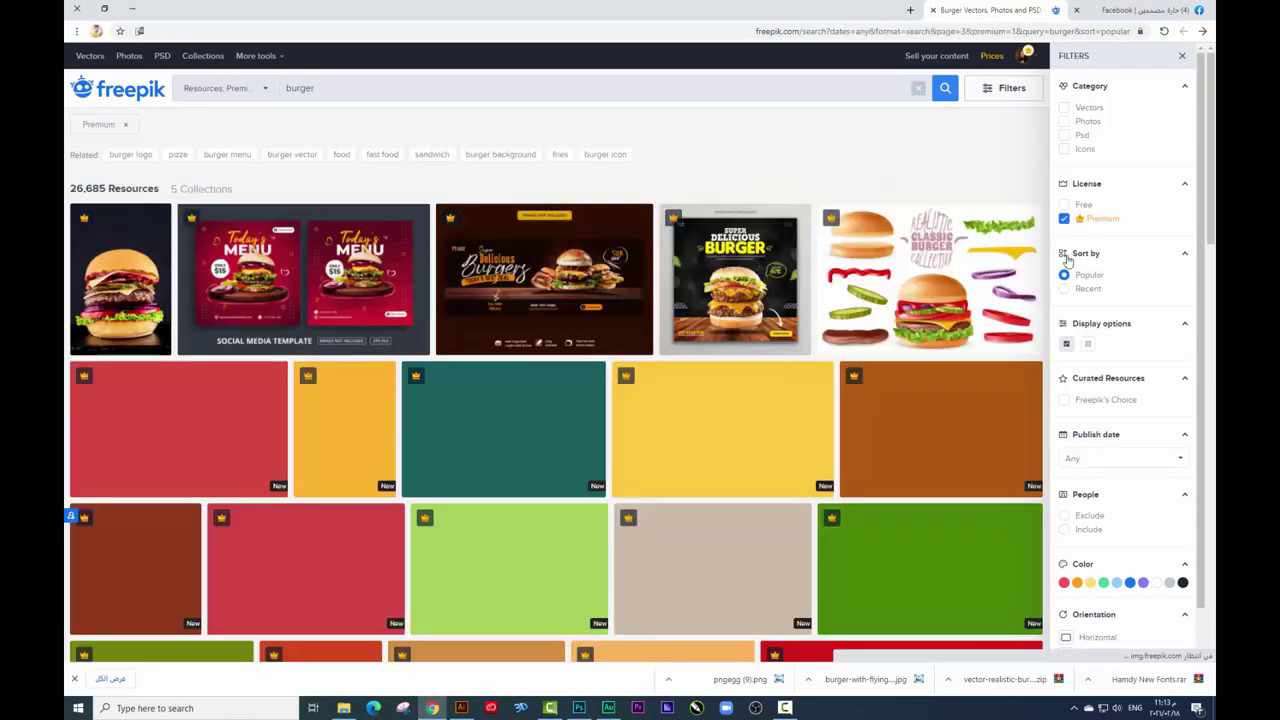
# Scroll to the bottom of the Premium results and advance to page 4.
pyautogui.scroll(-3, 975, 257)
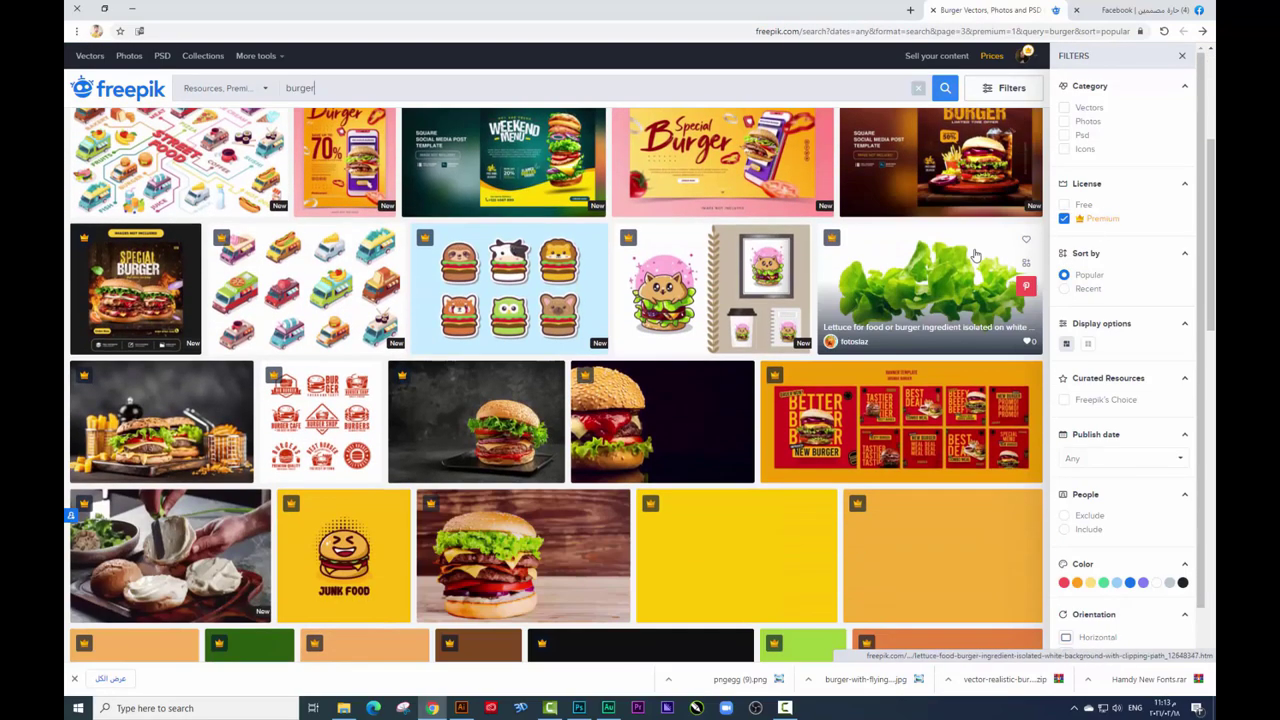
pyautogui.scroll(-2, 975, 257)
pyautogui.scroll(-2, 975, 257)
pyautogui.scroll(-3, 975, 256)
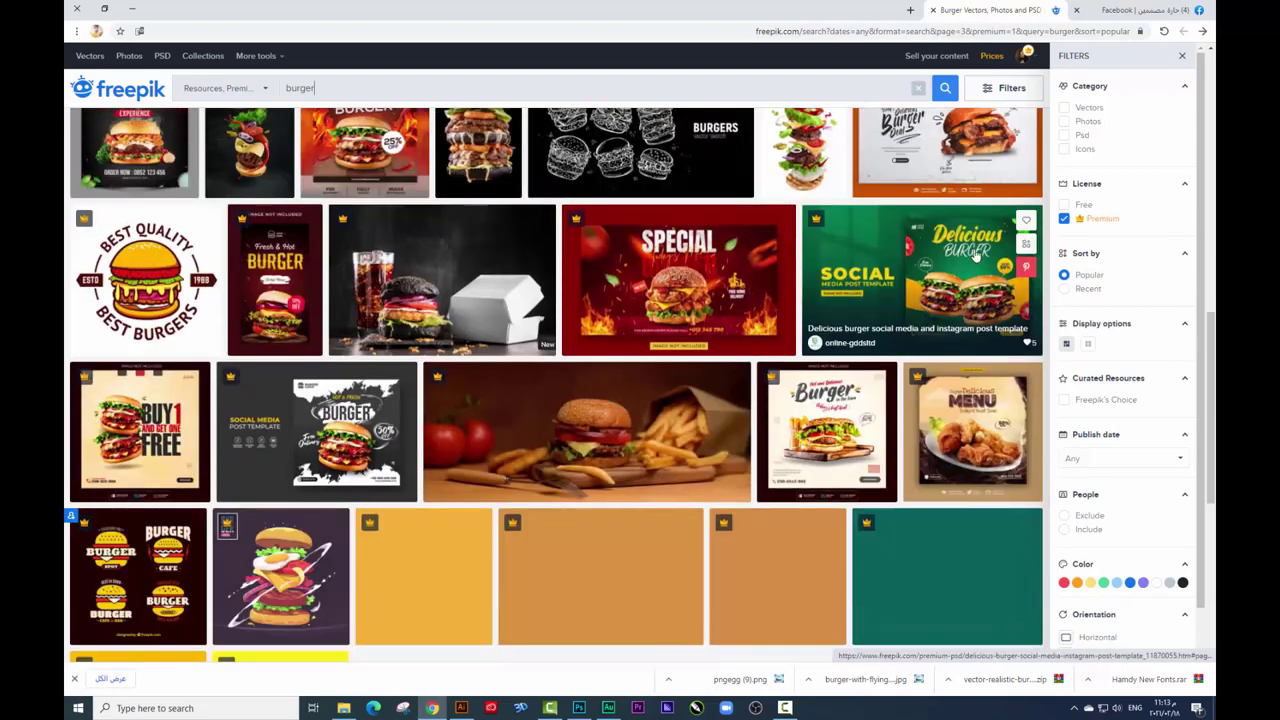
pyautogui.scroll(1, 830, 250)
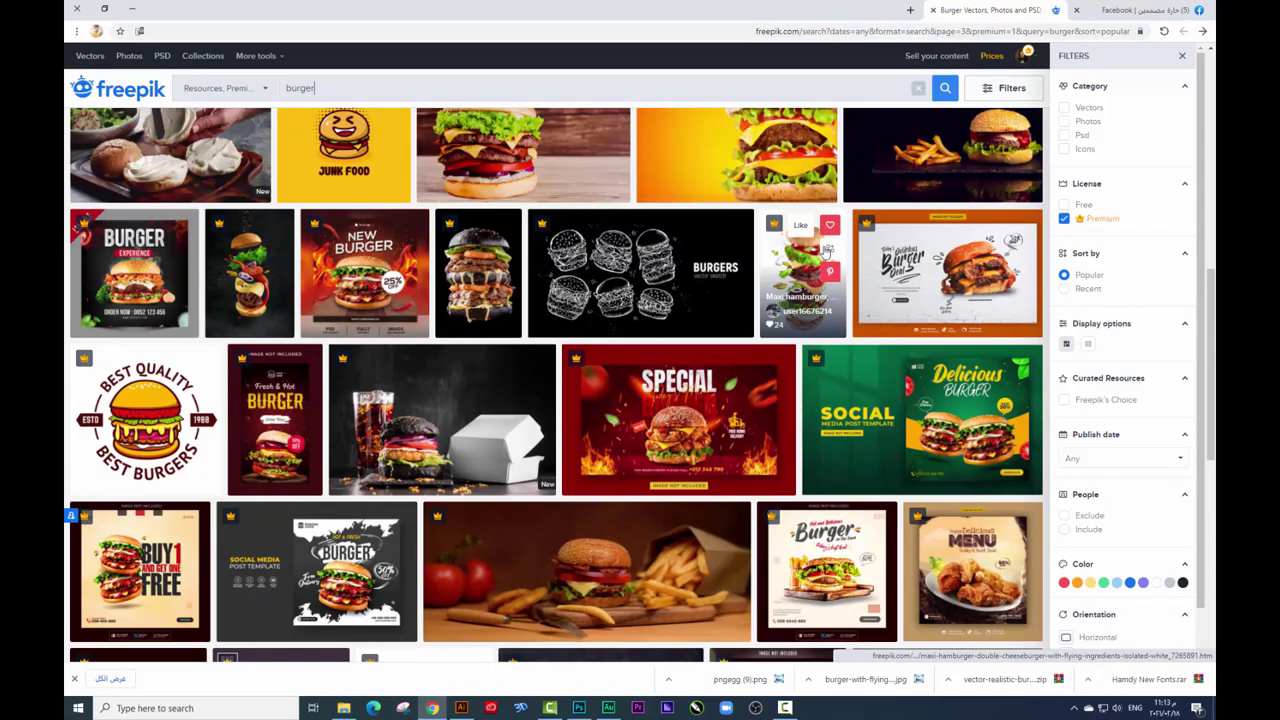
pyautogui.scroll(-3, 776, 297)
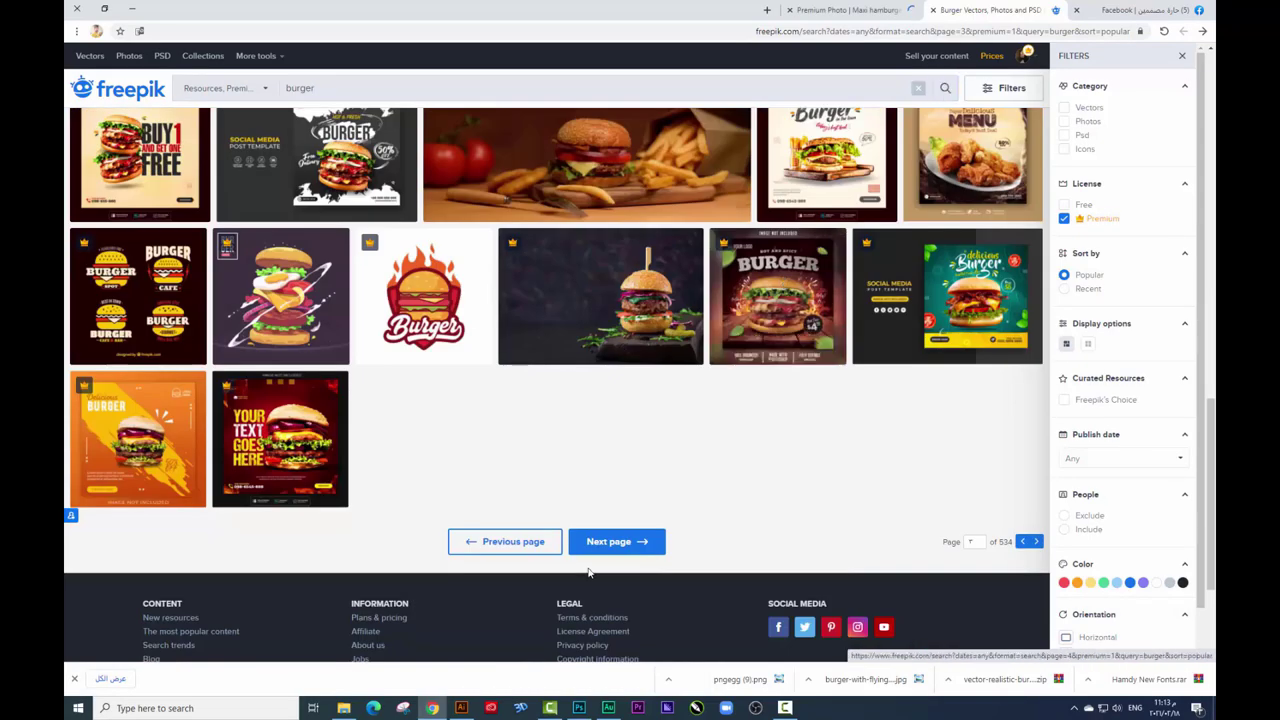
pyautogui.click(610, 540)
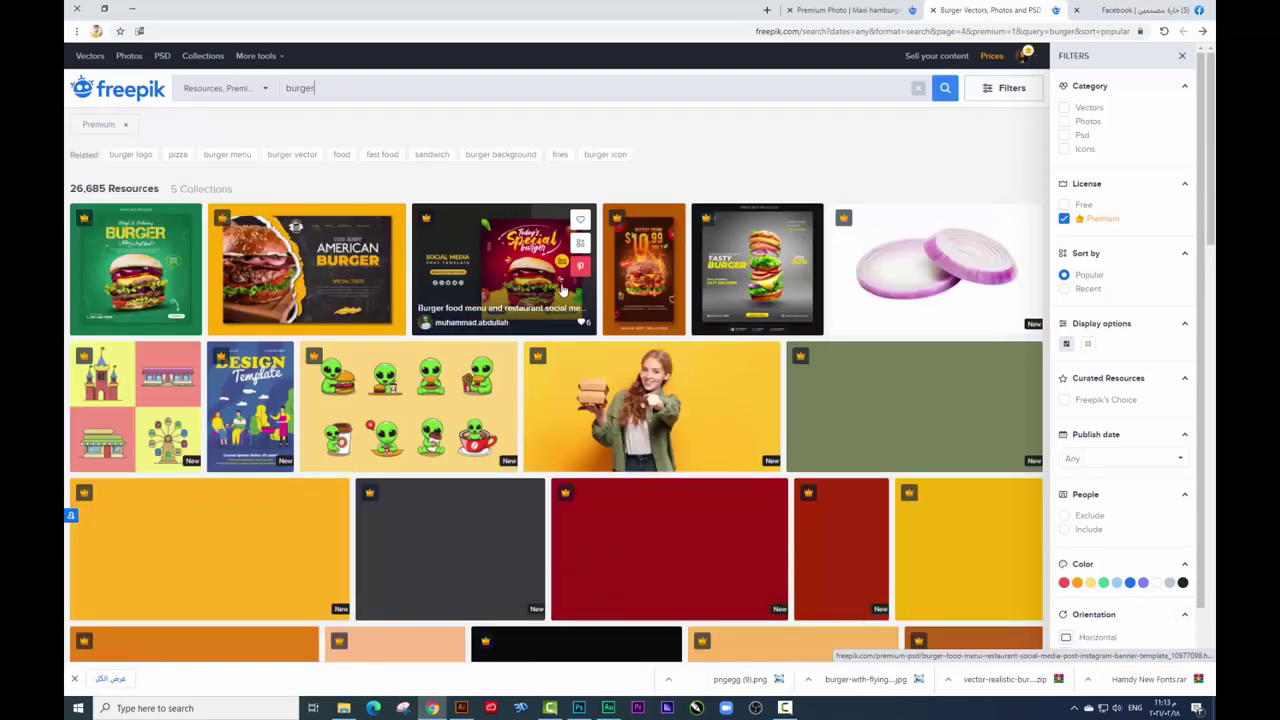
# Scroll through page 4 of the Premium results and advance to page 5.
pyautogui.scroll(-3, 572, 290)
pyautogui.scroll(-1, 572, 290)
pyautogui.scroll(-1, 572, 290)
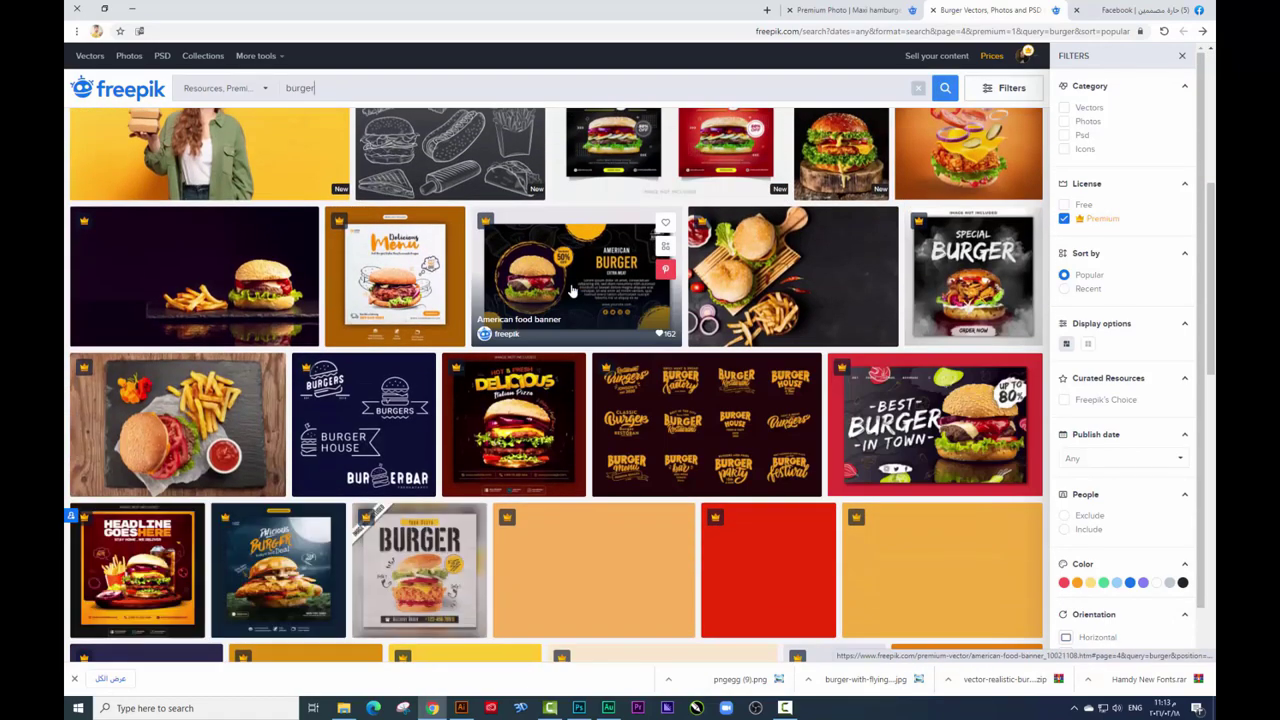
pyautogui.scroll(-2, 572, 290)
pyautogui.scroll(-1, 572, 290)
pyautogui.scroll(-1, 572, 290)
pyautogui.scroll(-1, 572, 290)
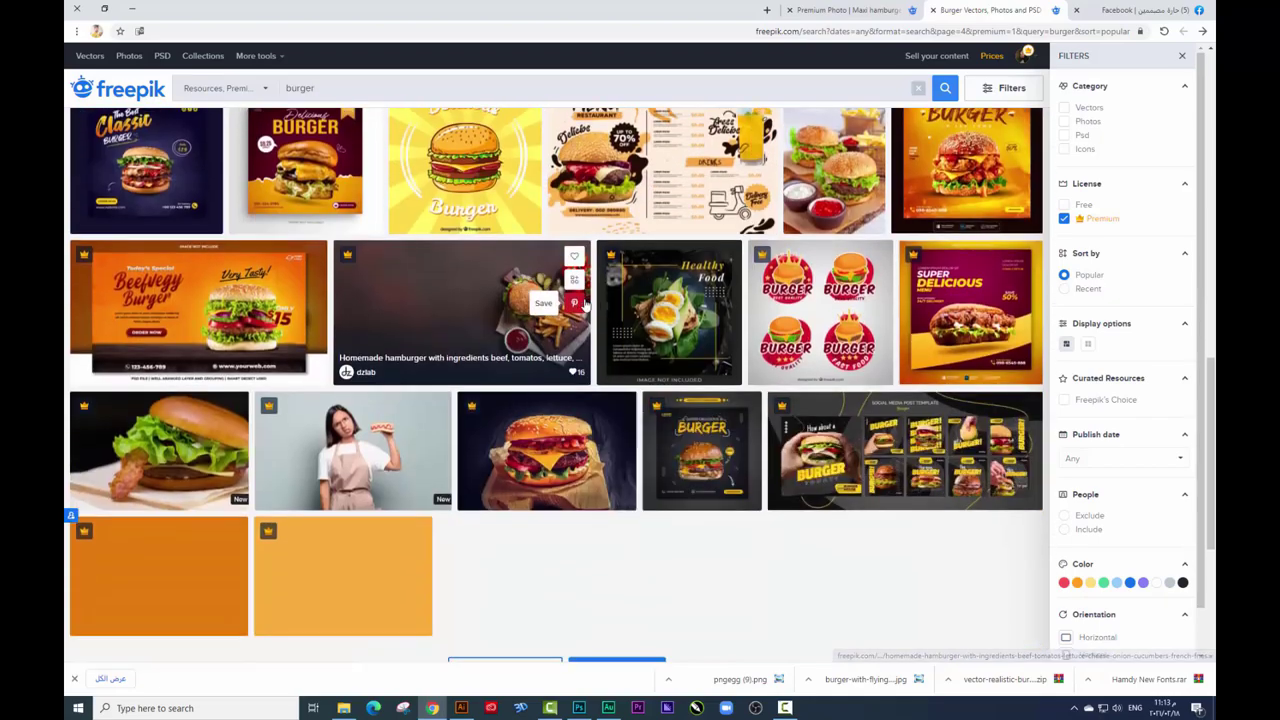
pyautogui.scroll(-2, 600, 350)
pyautogui.click(640, 394)
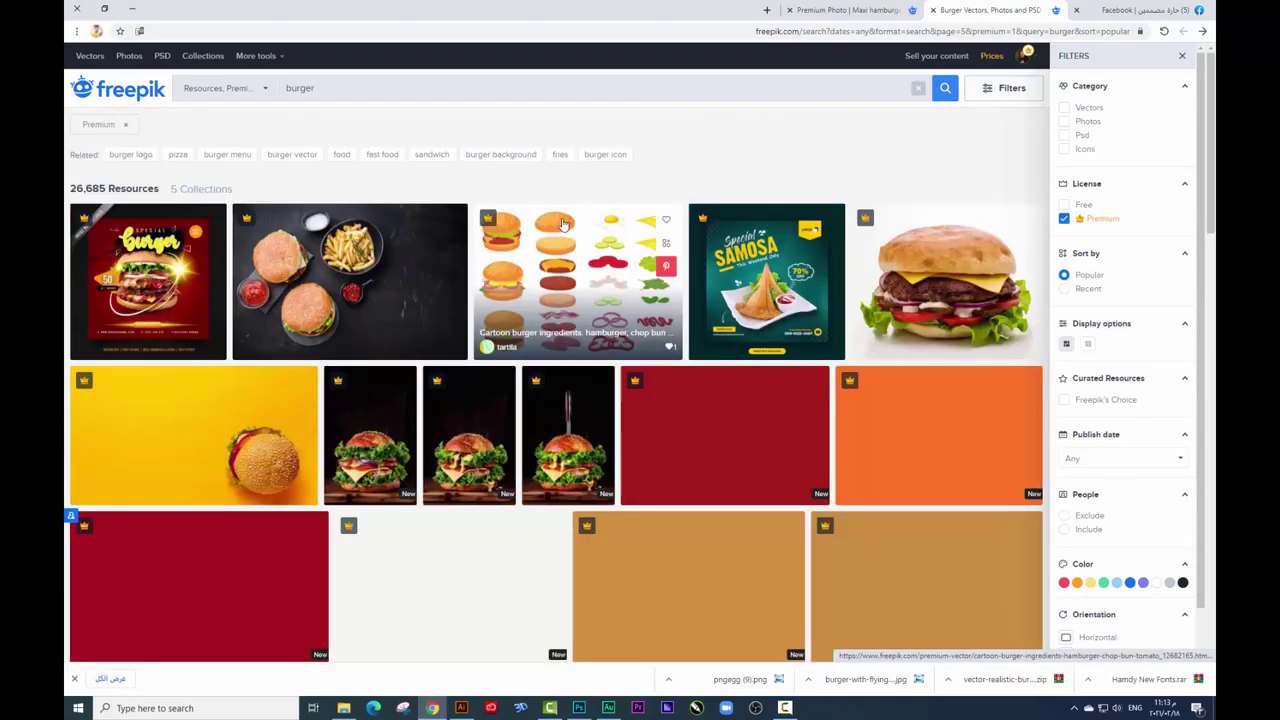
# Scroll through page 5, then return to the first page of Premium results.
pyautogui.scroll(-2, 563, 224)
pyautogui.scroll(-2, 563, 224)
pyautogui.scroll(-1, 563, 224)
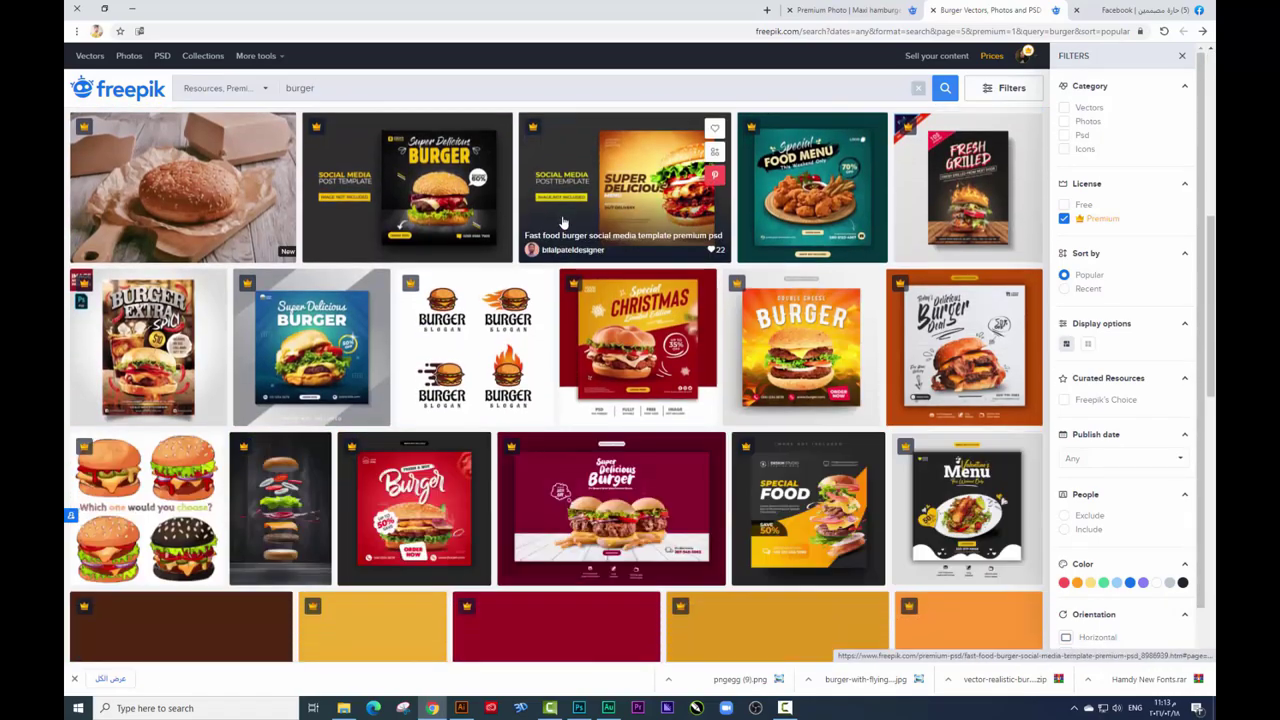
pyautogui.scroll(-2, 563, 224)
pyautogui.scroll(-1, 563, 224)
pyautogui.scroll(-1, 563, 224)
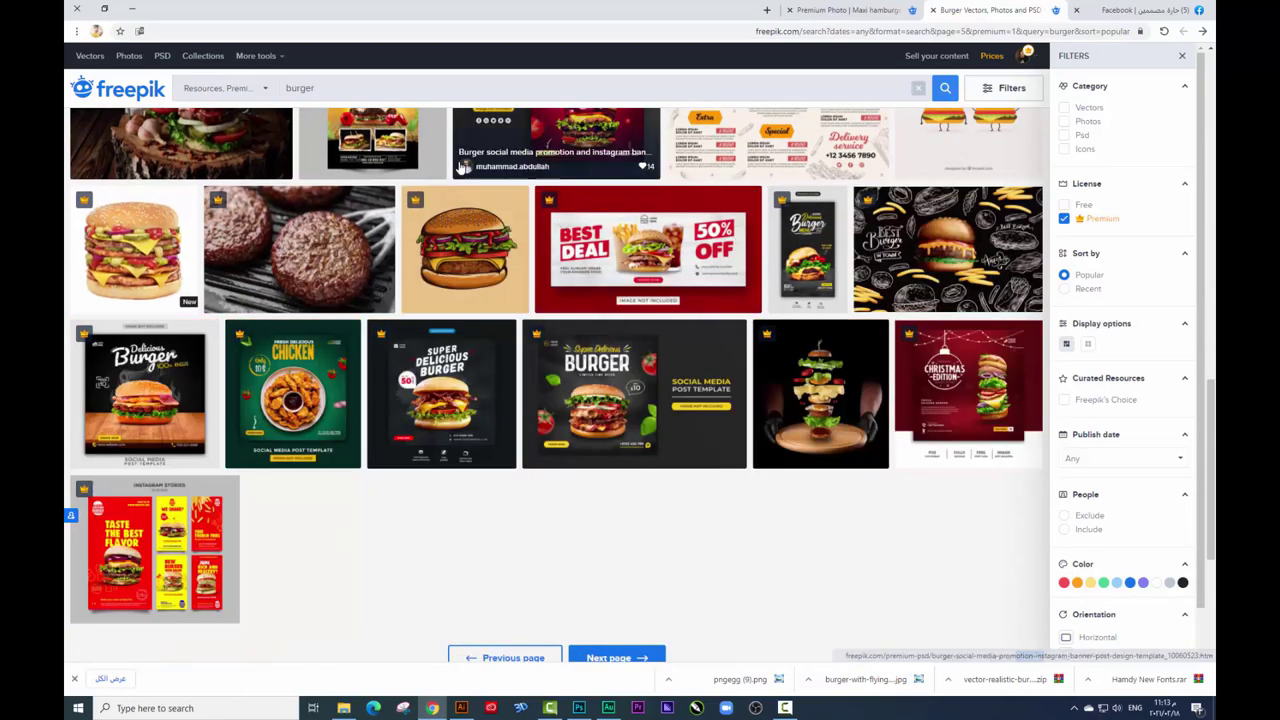
pyautogui.scroll(3, 420, 160)
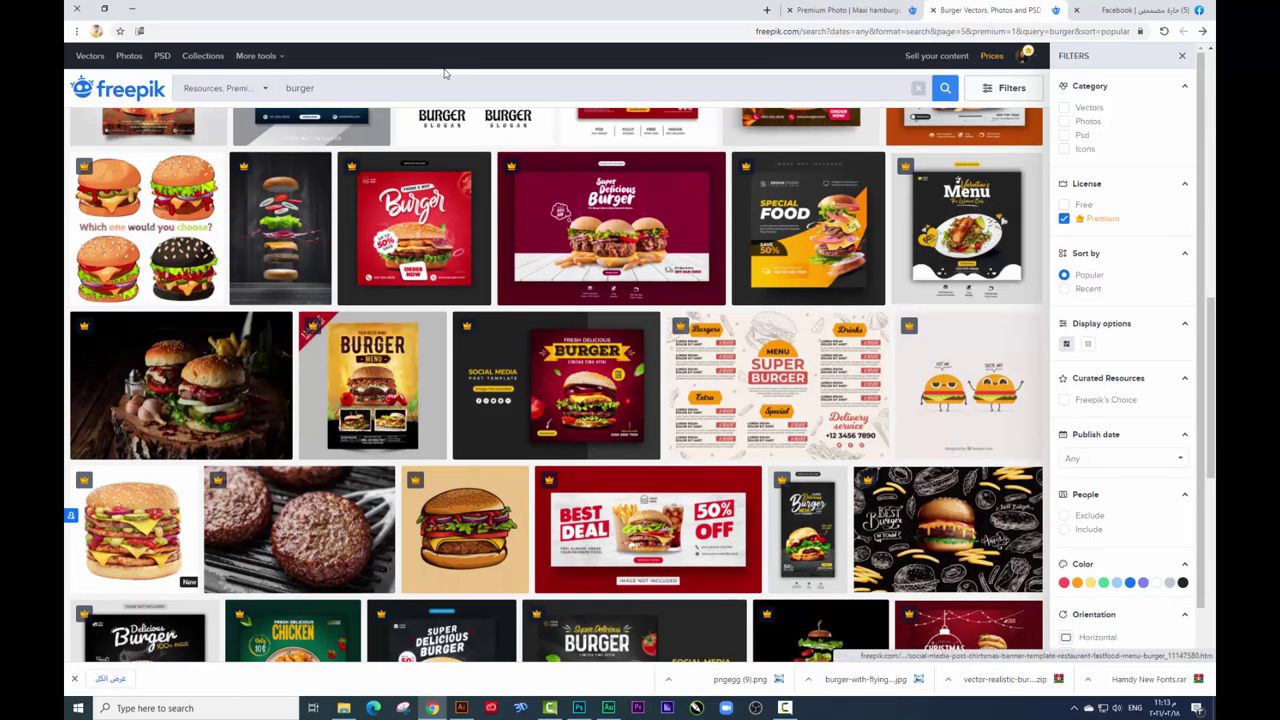
pyautogui.click(948, 91)
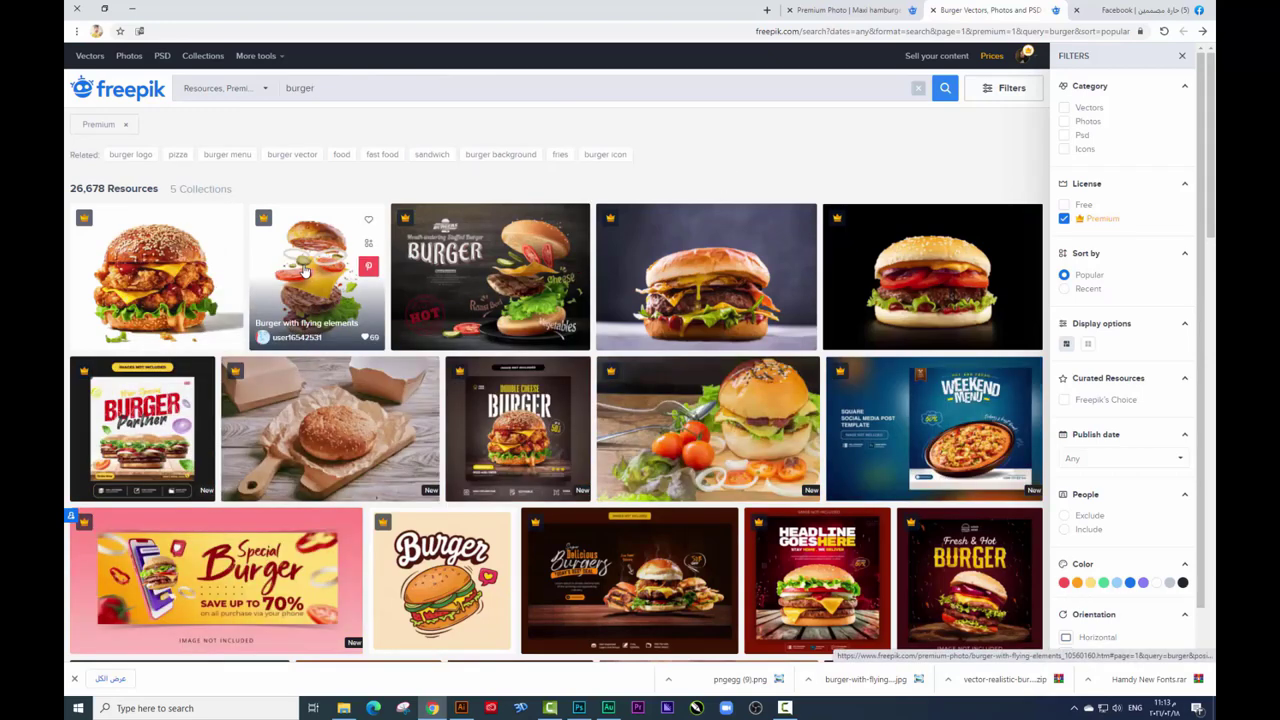
# Open the 'Burger with flying elements' photo page in a new tab, then show the desktop.
pyautogui.middleClick(340, 256)
pyautogui.click(724, 9)
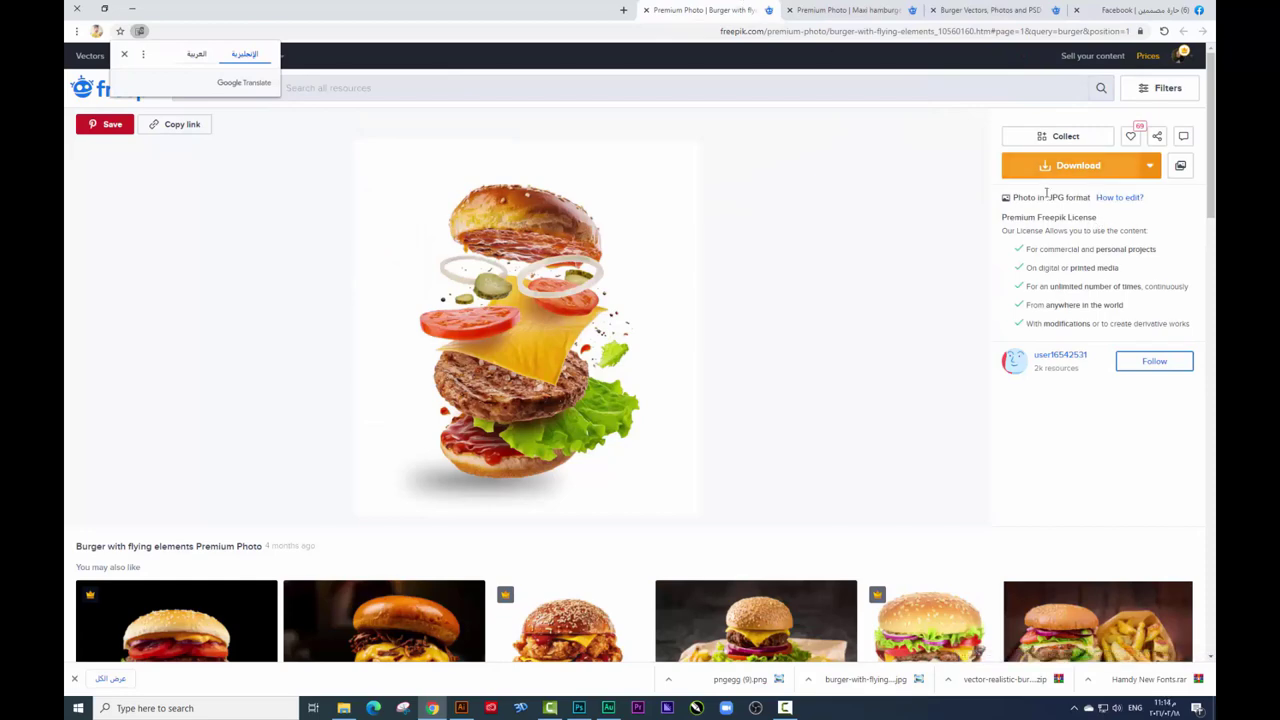
pyautogui.hotkey('alt', 'Tab')
pyautogui.press('super+d')
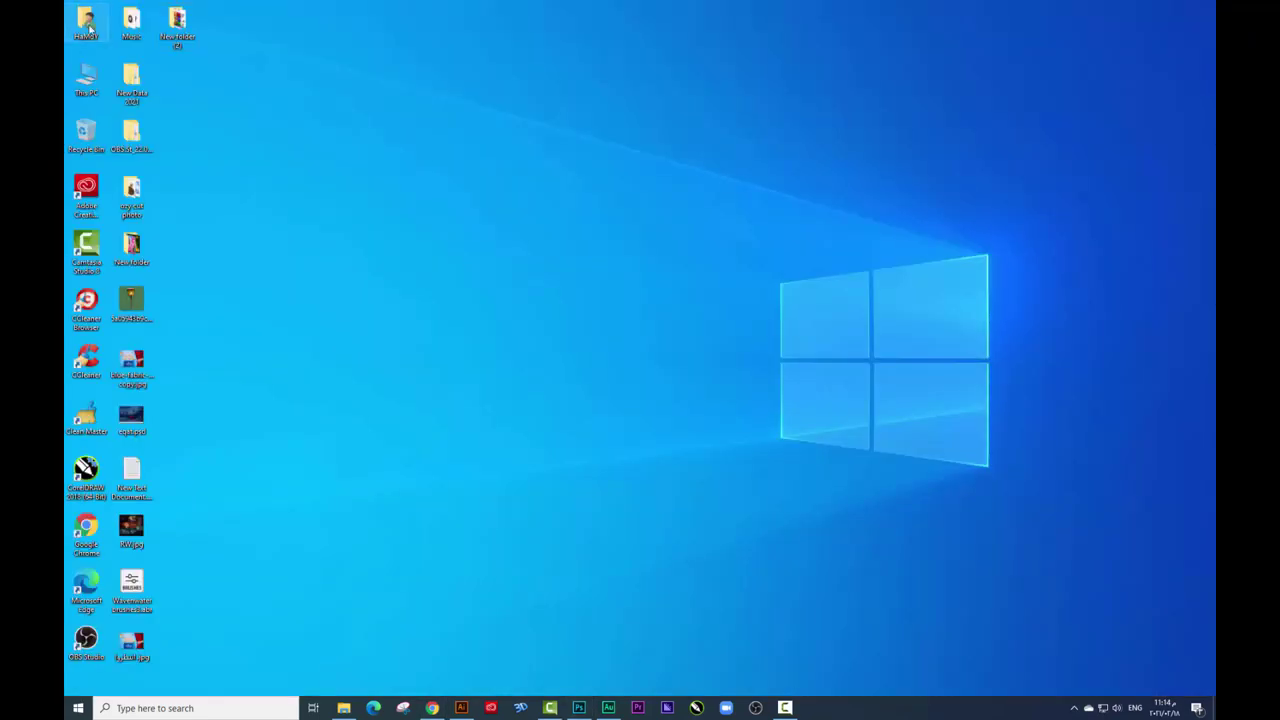
# Locate burger-with-flying-elements.jpg in the Downloads folder and copy it.
pyautogui.doubleClick(86, 18)
pyautogui.doubleClick(458, 133)
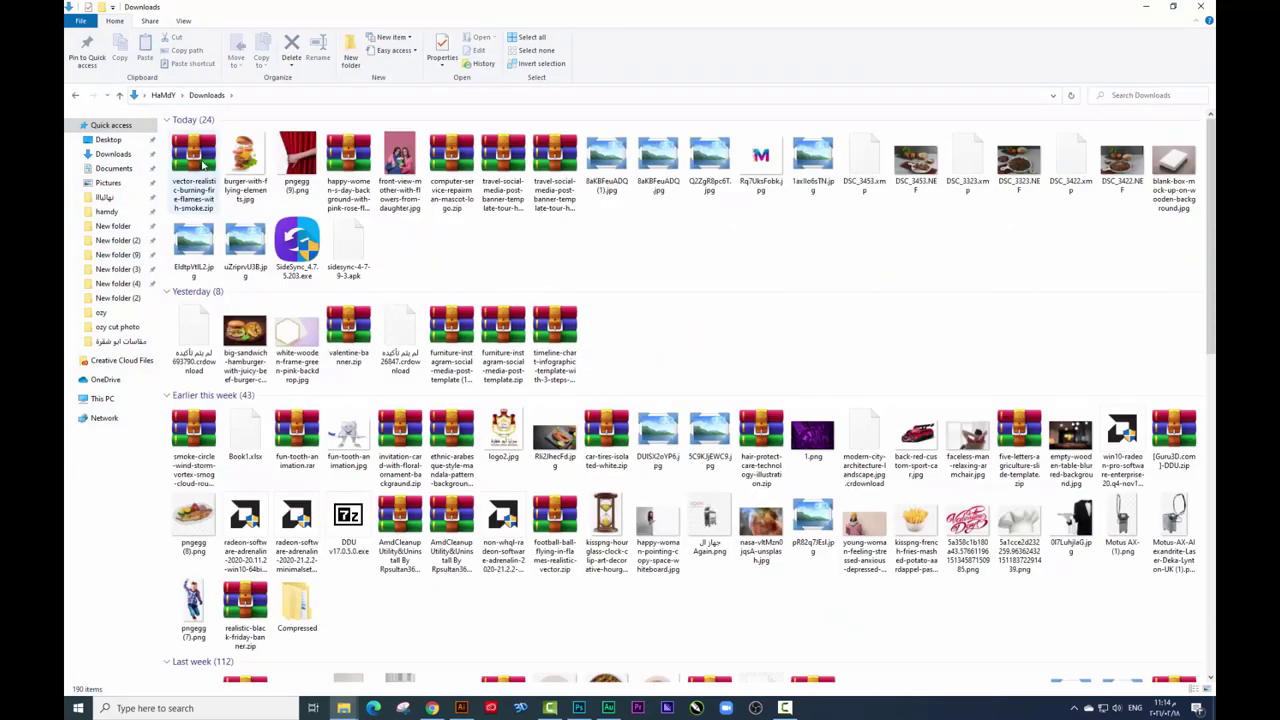
pyautogui.click(226, 160)
pyautogui.press('super+d')
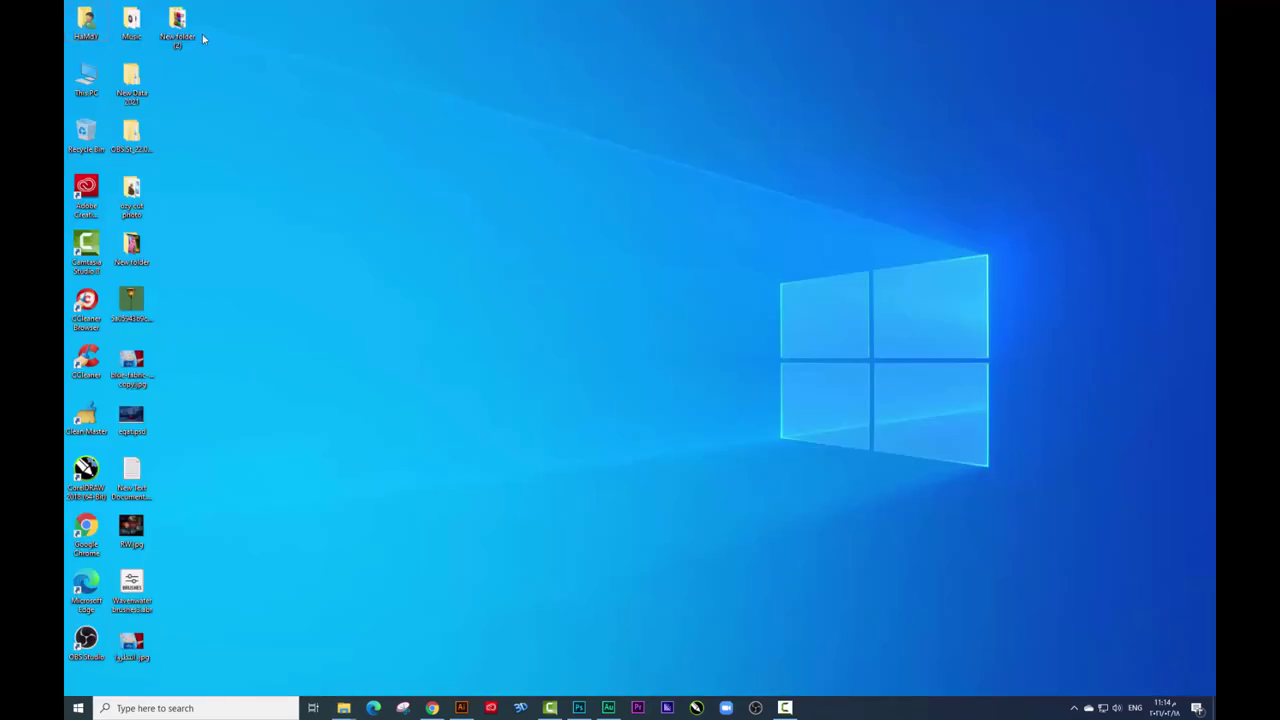
pyautogui.rightClick(428, 80)
# Paste the burger photo into New folder (2) and drag it toward Photoshop.
pyautogui.doubleClick(177, 25)
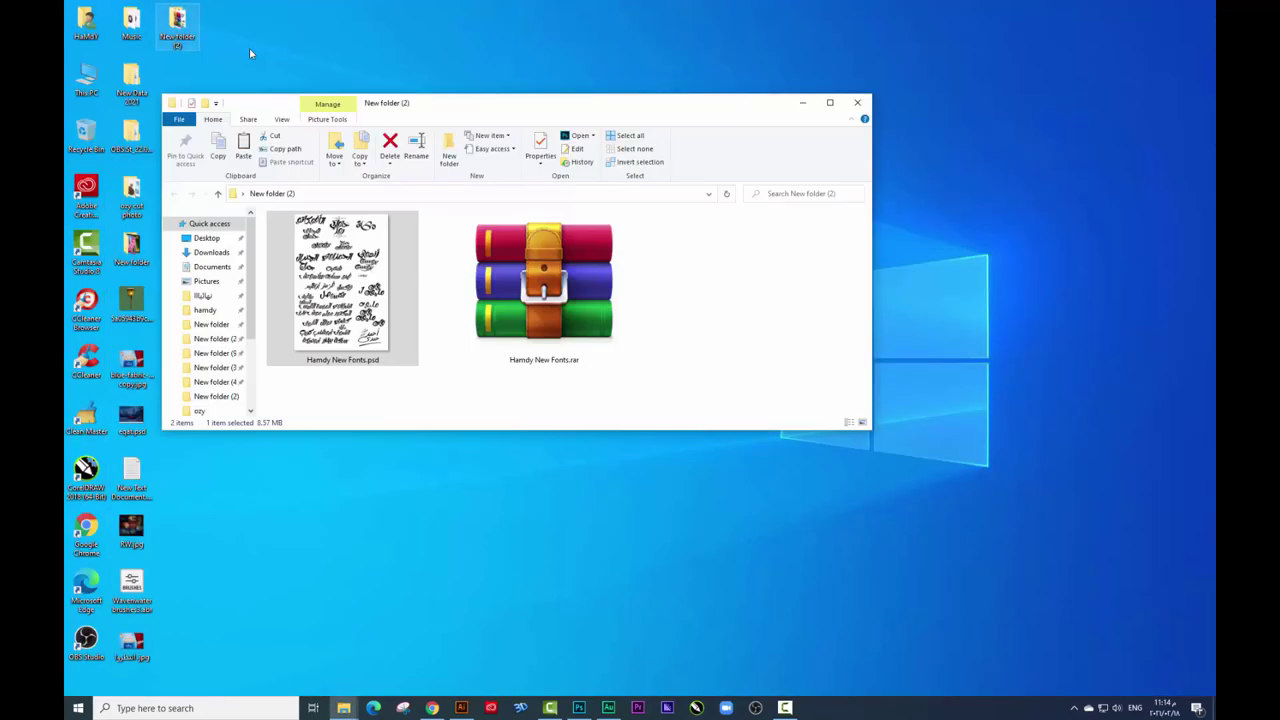
pyautogui.doubleClick(587, 109)
pyautogui.rightClick(588, 240)
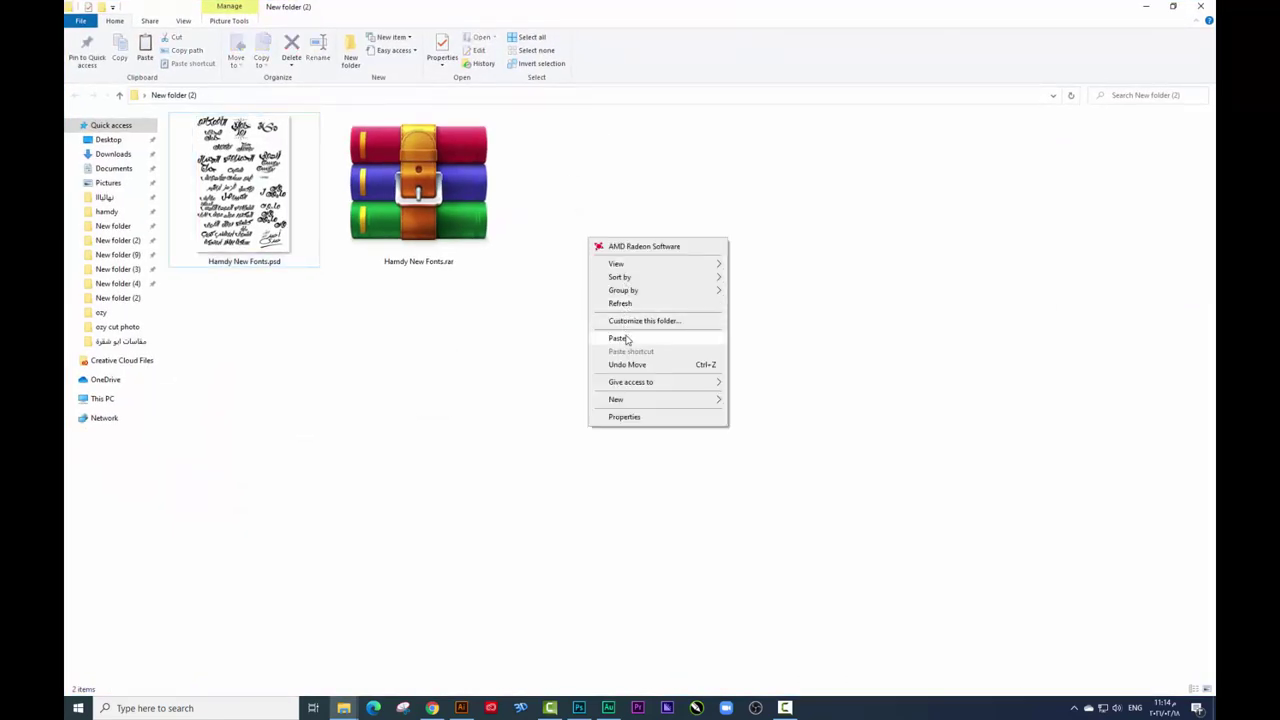
pyautogui.click(620, 338)
pyautogui.moveTo(600, 240)
pyautogui.mouseDown()
pyautogui.moveTo(666, 312)
pyautogui.moveTo(551, 669)
pyautogui.moveTo(705, 34)
pyautogui.mouseUp()
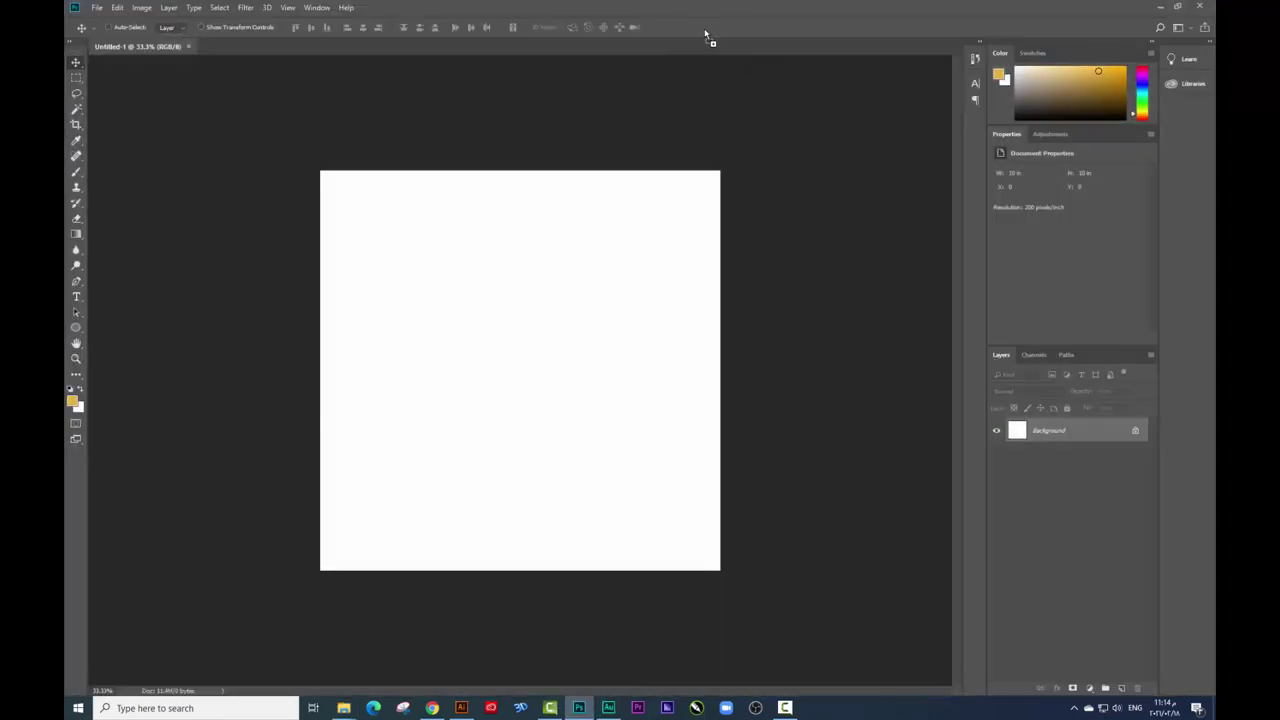
# Drop burger-with-flying-elements.jpg into Photoshop, opening it in its own tab beside Untitled-1.
pyautogui.moveTo(705, 34); pyautogui.dragTo(750, 24)
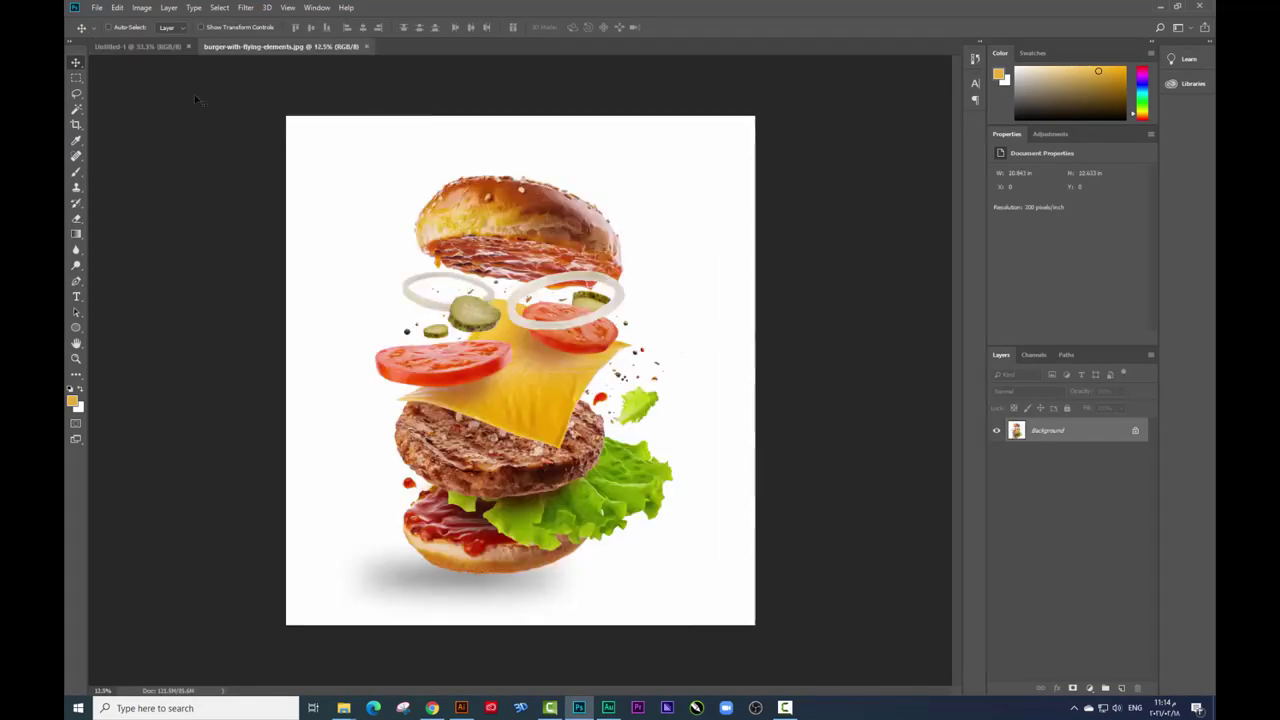
pyautogui.click(170, 47)
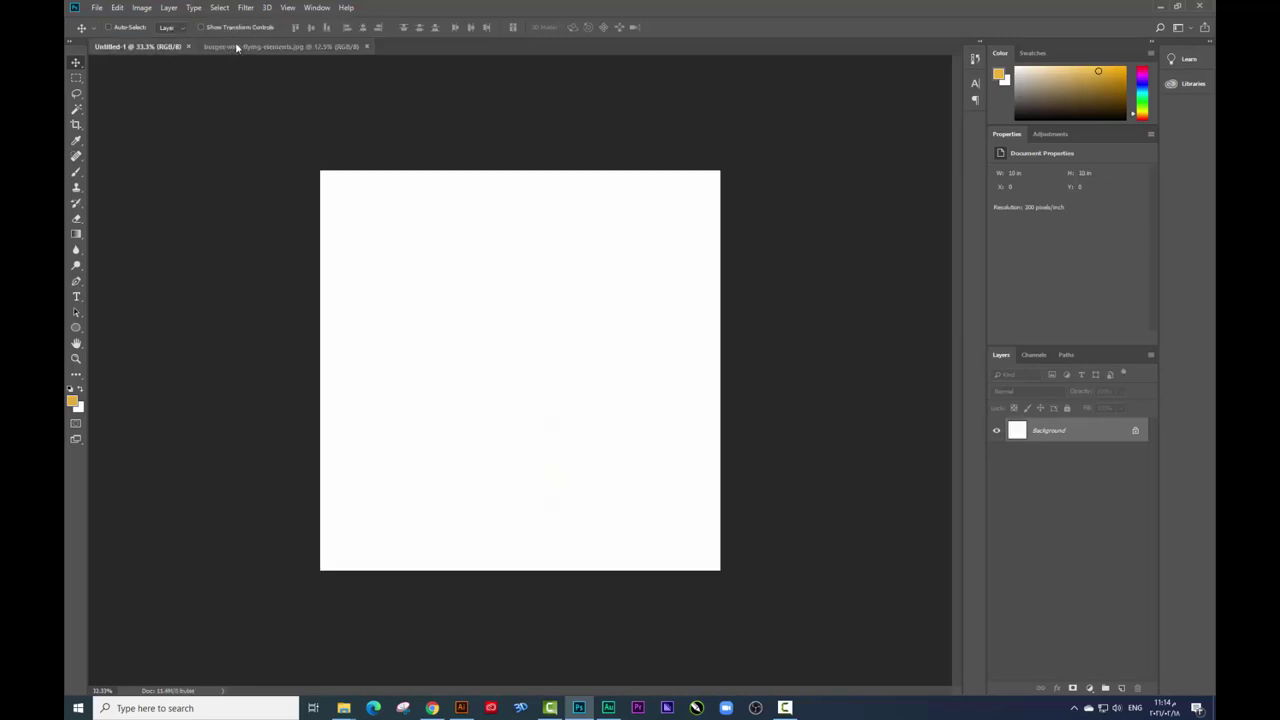
pyautogui.click(237, 47)
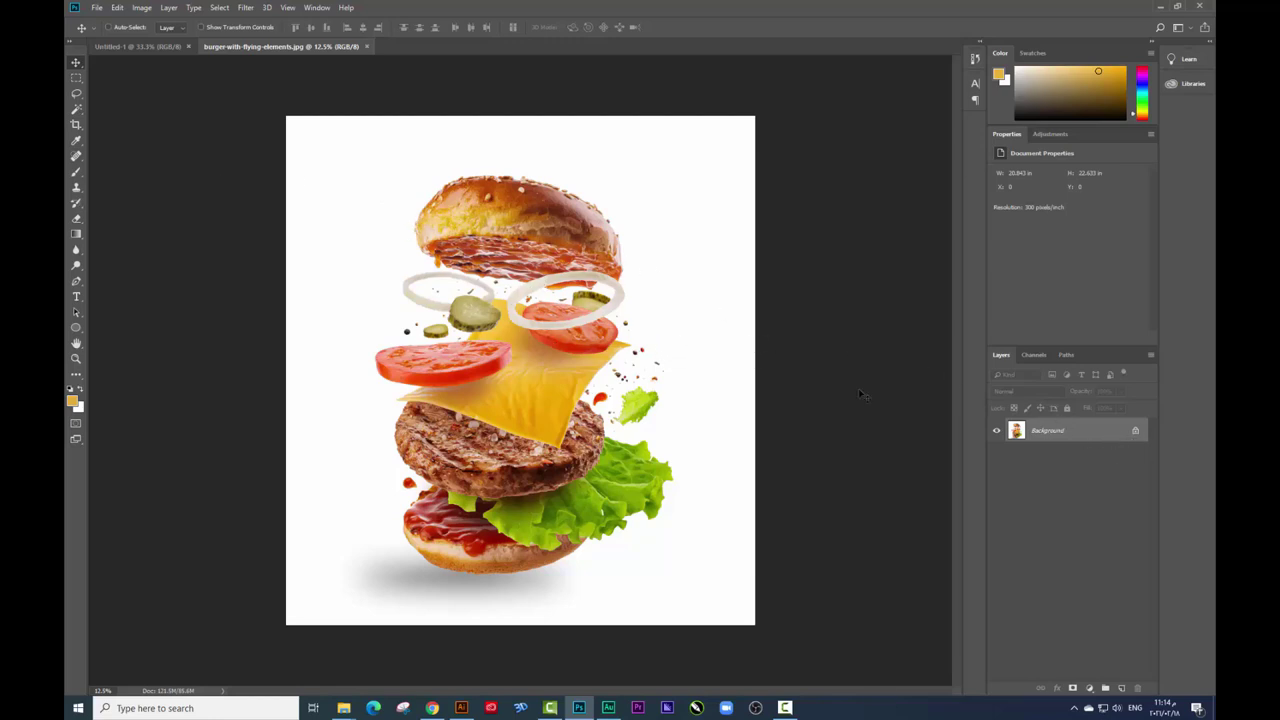
# Unlock the burger photo into Layer 0 and delete its white background with the Magic Wand.
pyautogui.click(1136, 433)
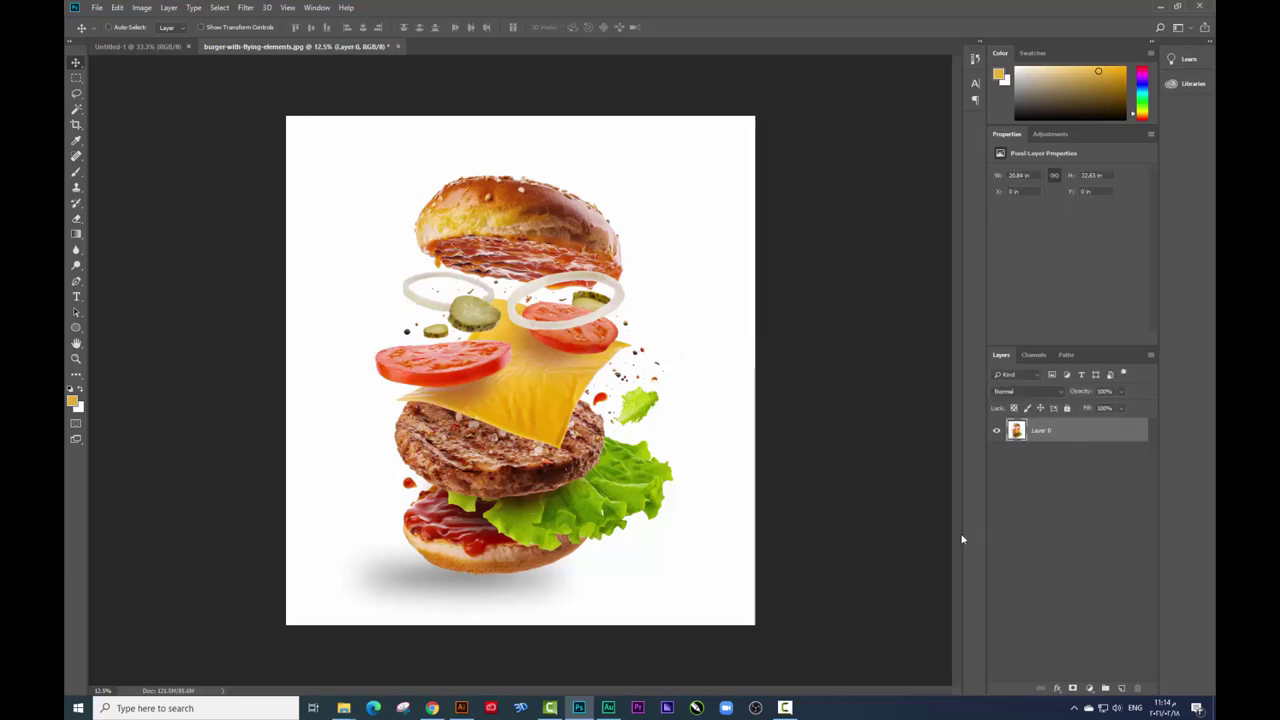
pyautogui.moveTo(400, 290); pyautogui.dragTo(400, 281)
pyautogui.click(77, 110)
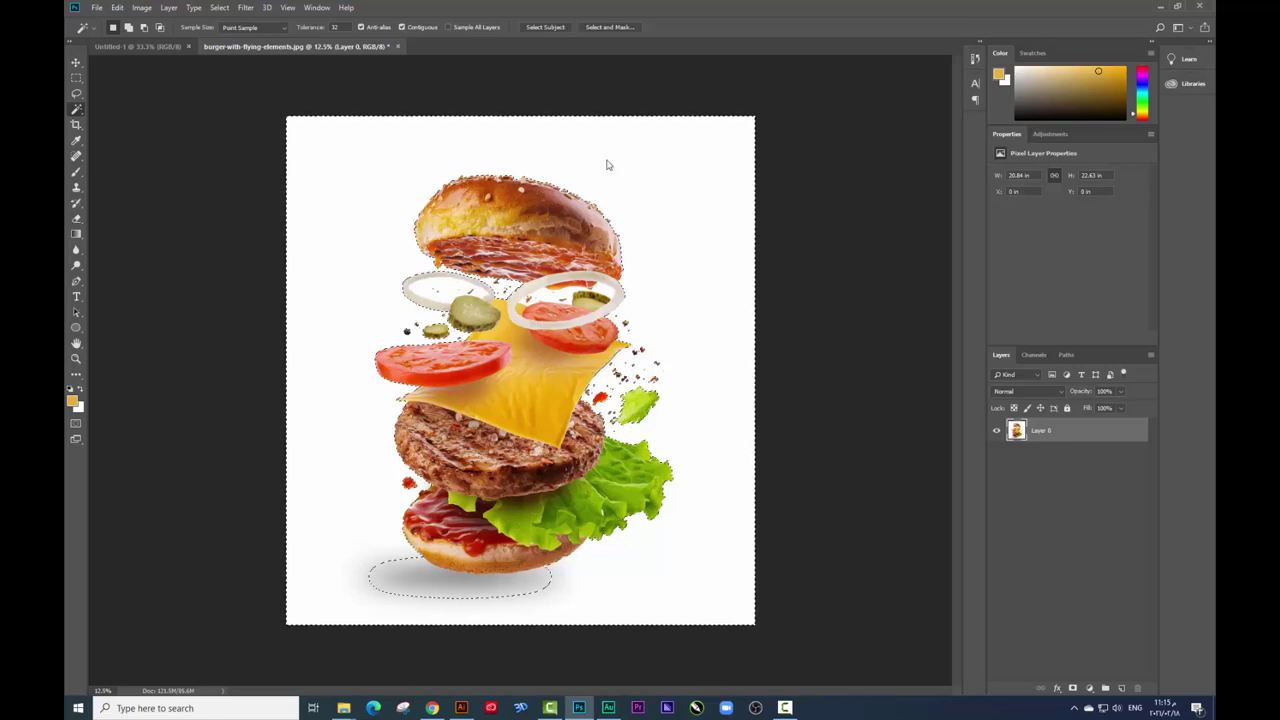
pyautogui.click(606, 162)
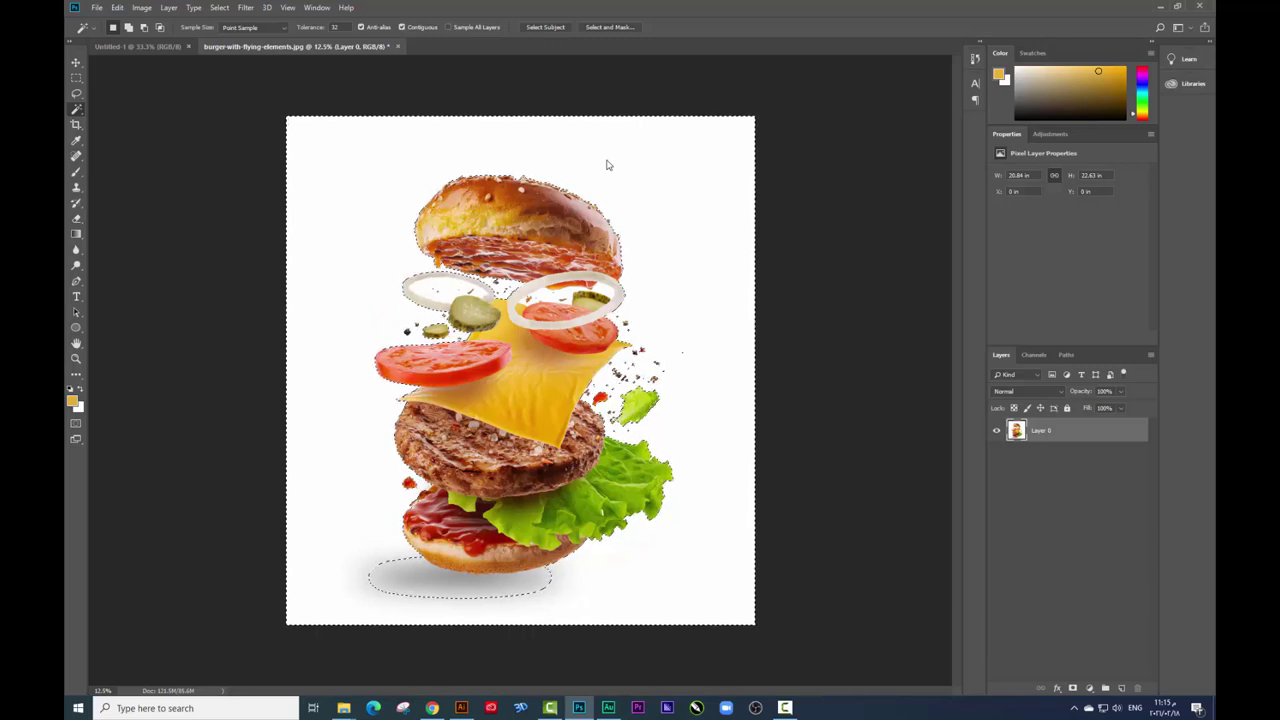
pyautogui.press('Delete')
pyautogui.hotkey('ctrl', 'd')
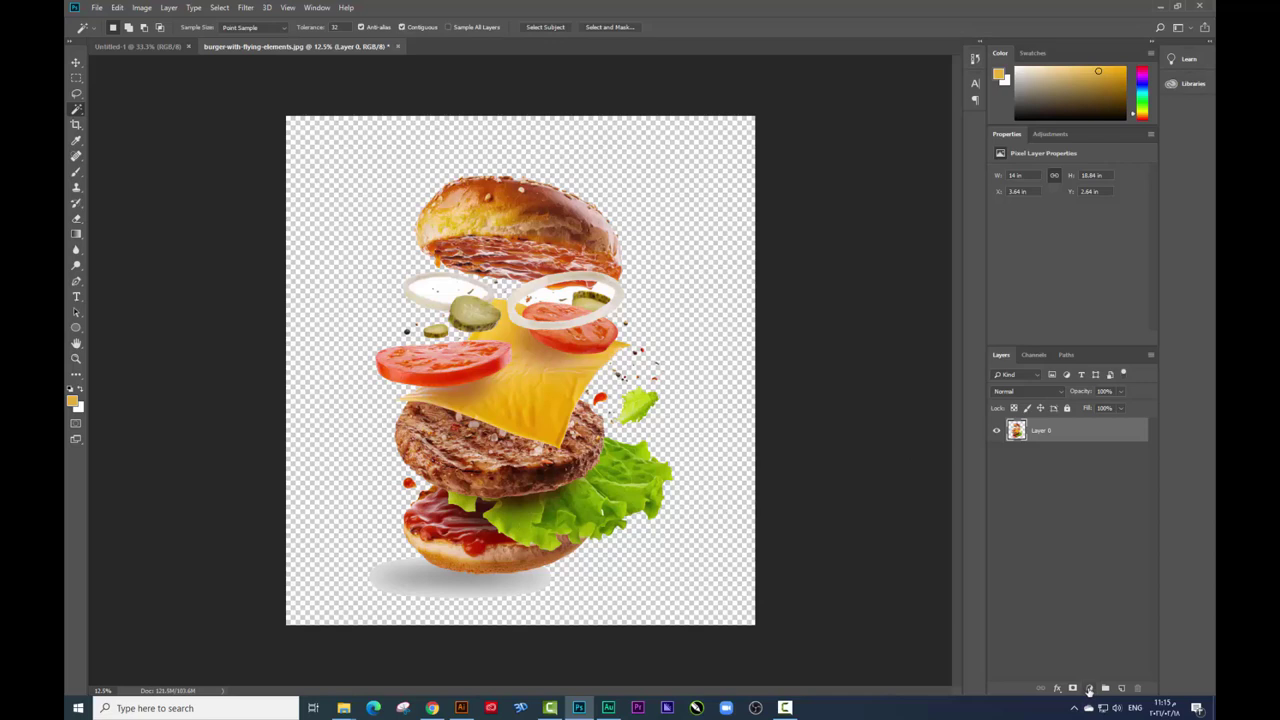
# Add a black (000000) Solid Color fill layer and move burger Layer 0 above it.
pyautogui.click(1089, 689)
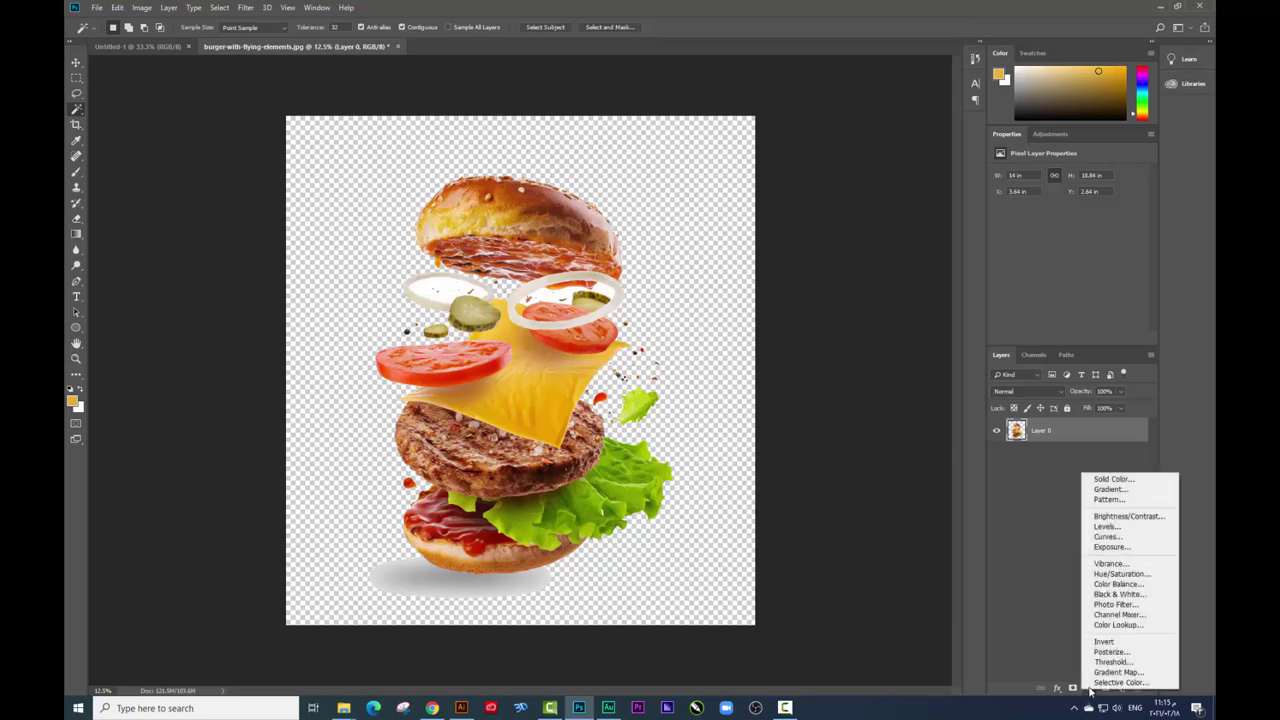
pyautogui.click(1115, 480)
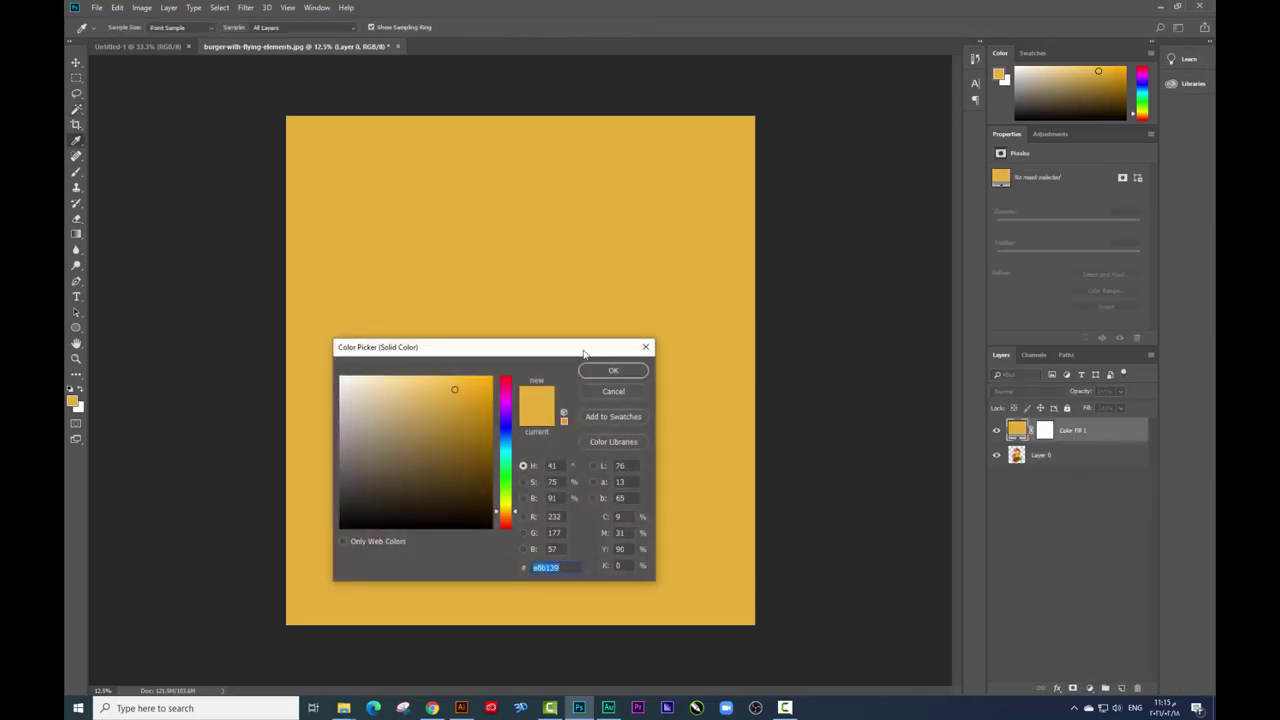
pyautogui.moveTo(515, 341); pyautogui.dragTo(872, 190)
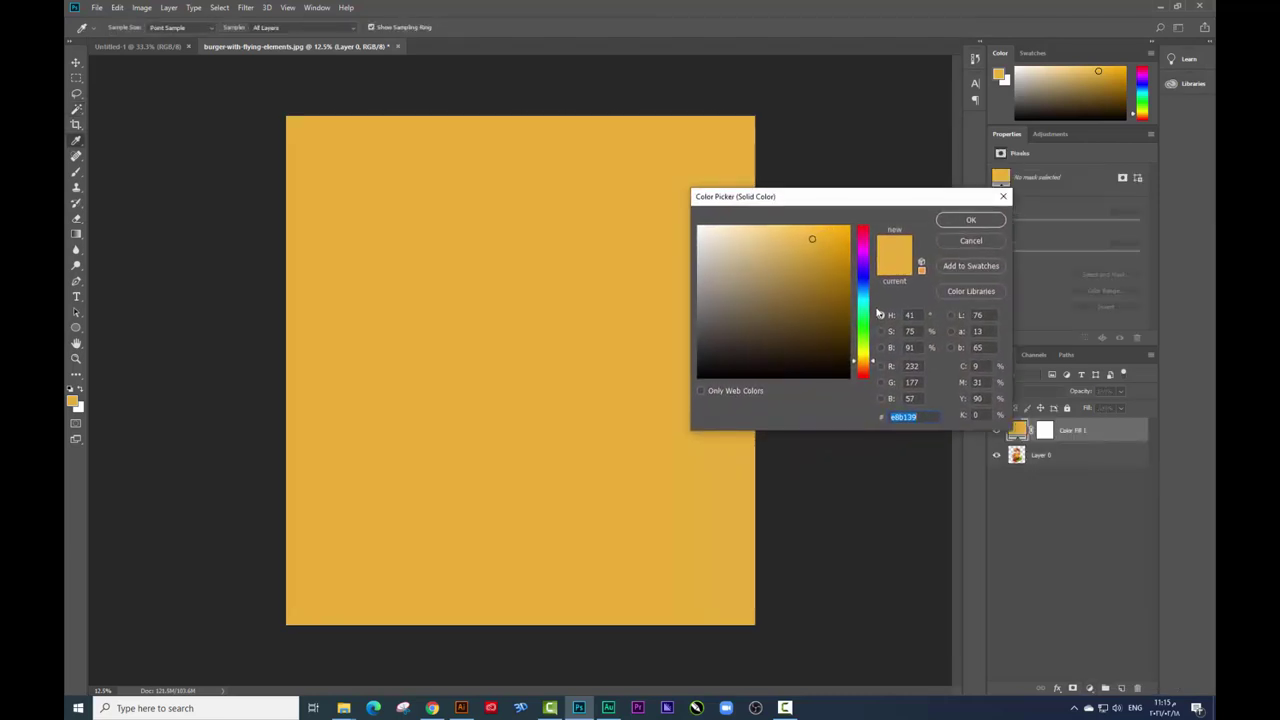
pyautogui.write('000000')
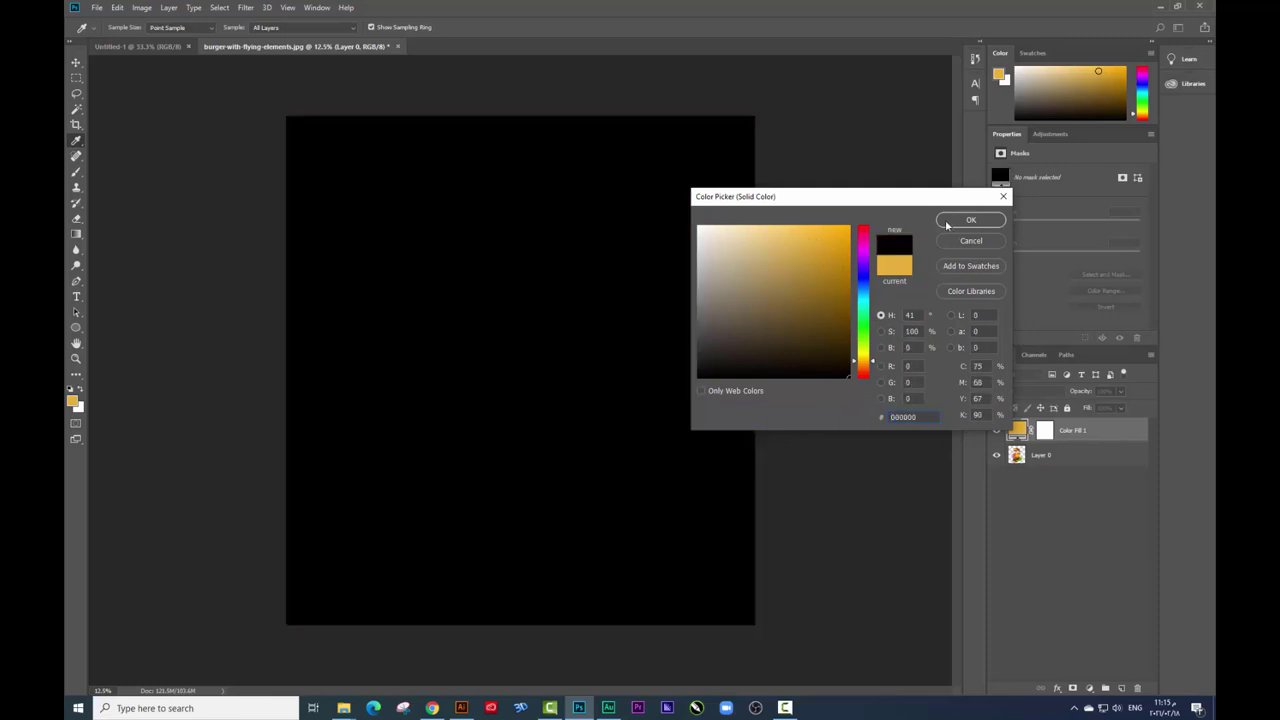
pyautogui.click(947, 222)
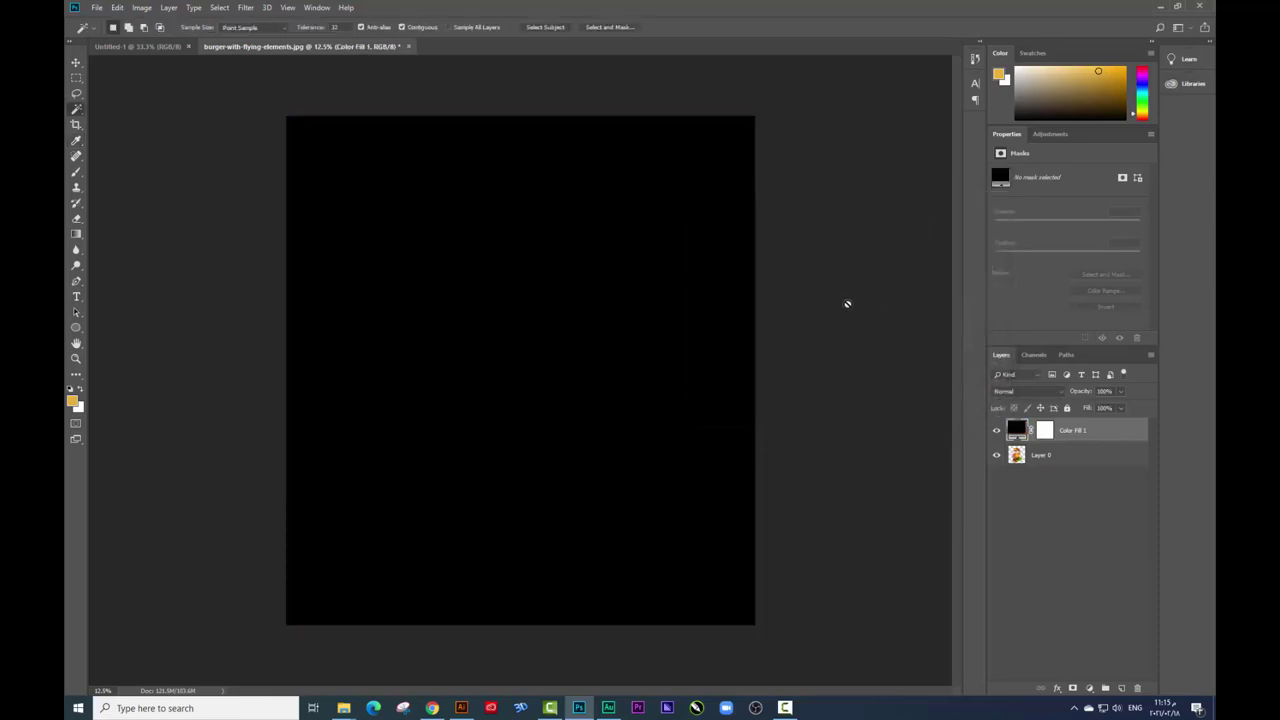
pyautogui.click(1043, 457)
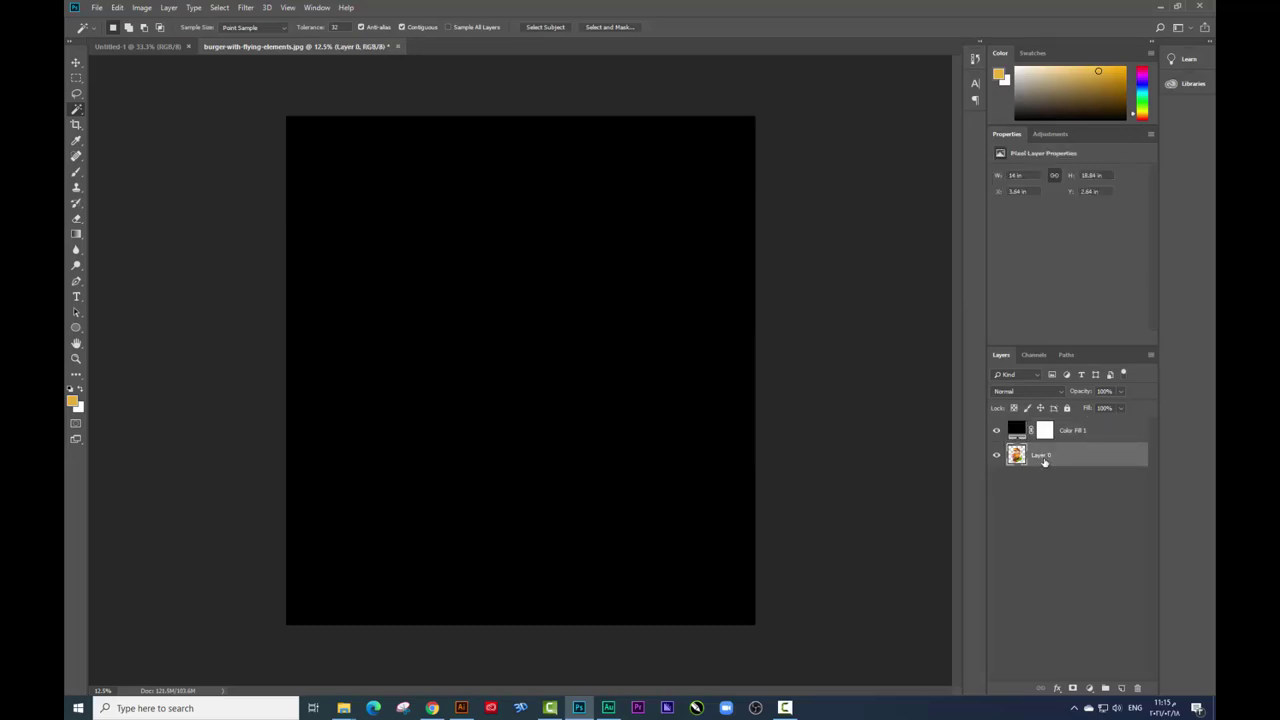
pyautogui.moveTo(1043, 457); pyautogui.dragTo(1043, 425)
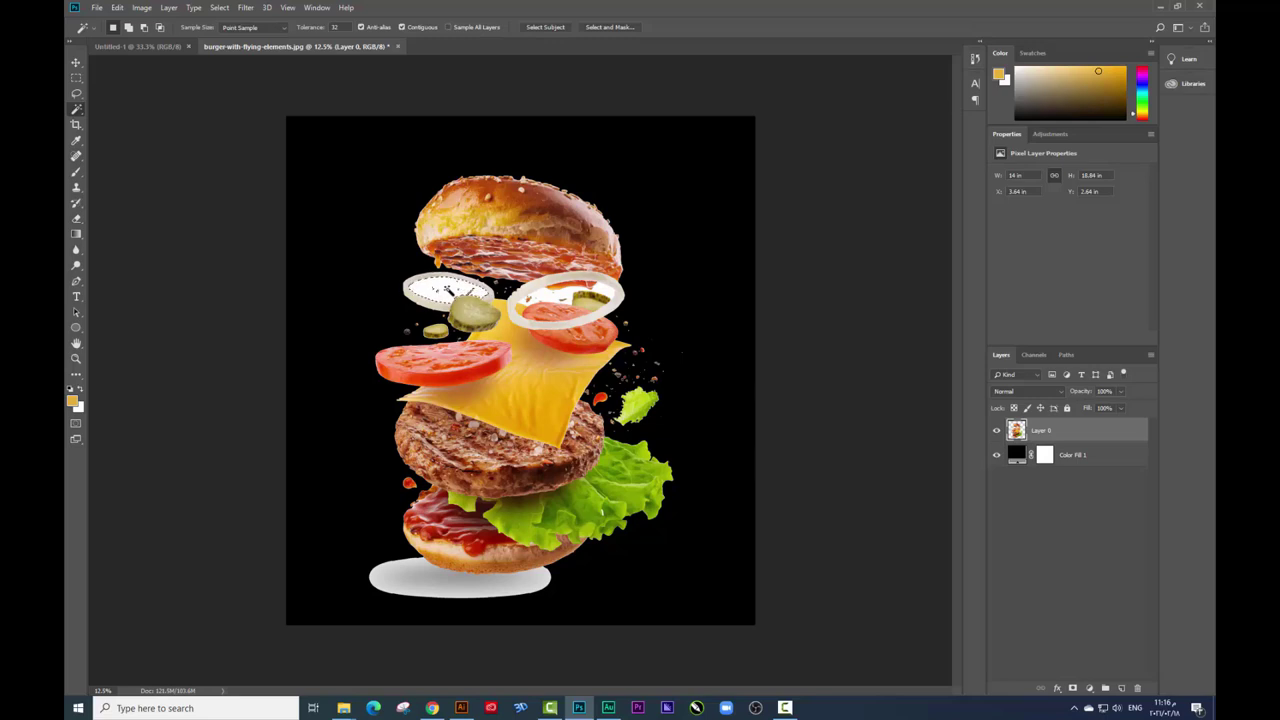
# Delete the white onion-ring centres and the shadow ellipse under the burger, then deselect.
pyautogui.press('shift')
pyautogui.keyDown('shift'); pyautogui.click(541, 297); pyautogui.keyUp('shift')
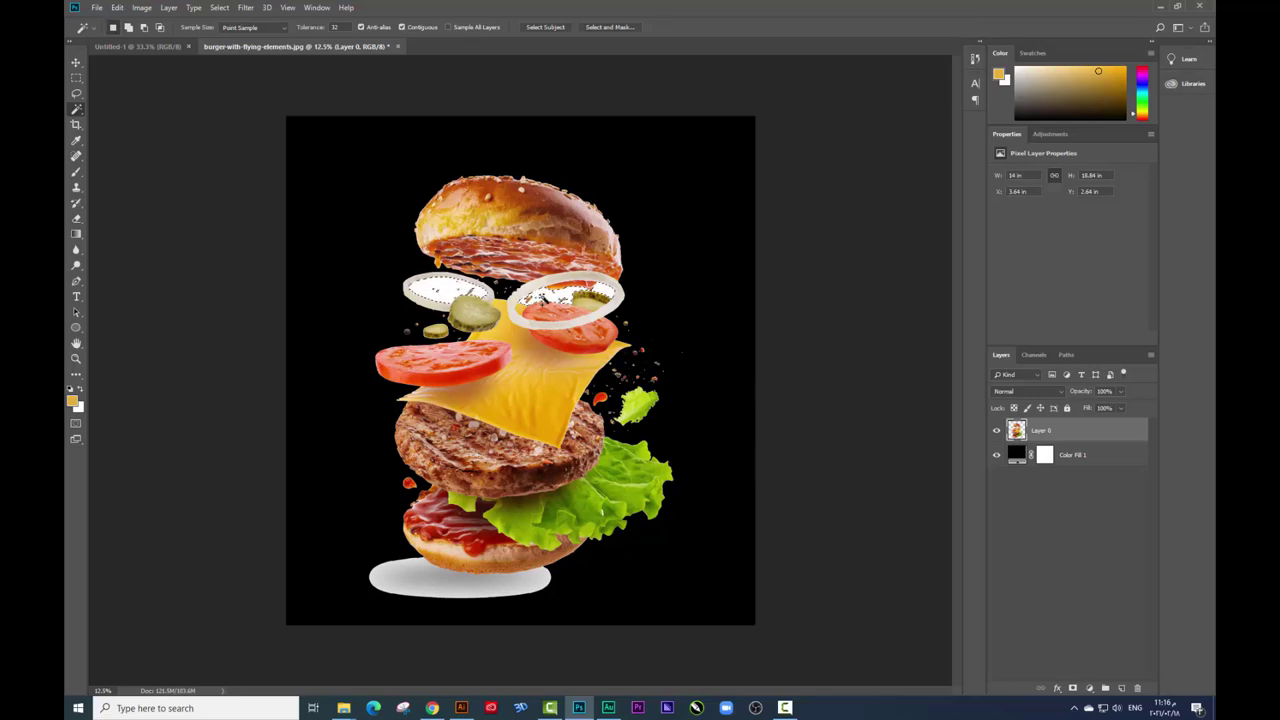
pyautogui.keyDown('shift'); pyautogui.click(430, 575); pyautogui.keyUp('shift')
pyautogui.press('Delete')
pyautogui.hotkey('ctrl', 'd')
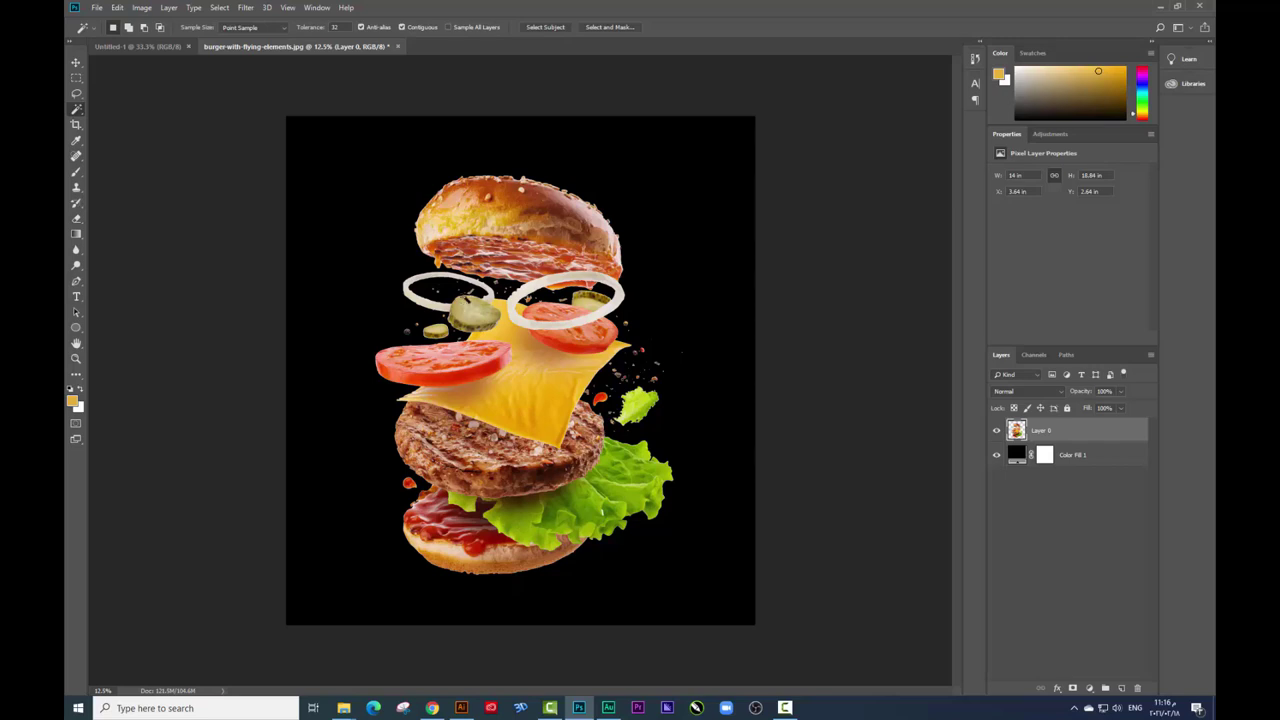
pyautogui.hotkey('ctrl', 'shift', 'd')
pyautogui.hotkey('ctrl', 'd')
# Move the burger cut-out into the Untitled-1 document as Layer 1.
pyautogui.press('v')
pyautogui.moveTo(568, 267); pyautogui.dragTo(590, 274)
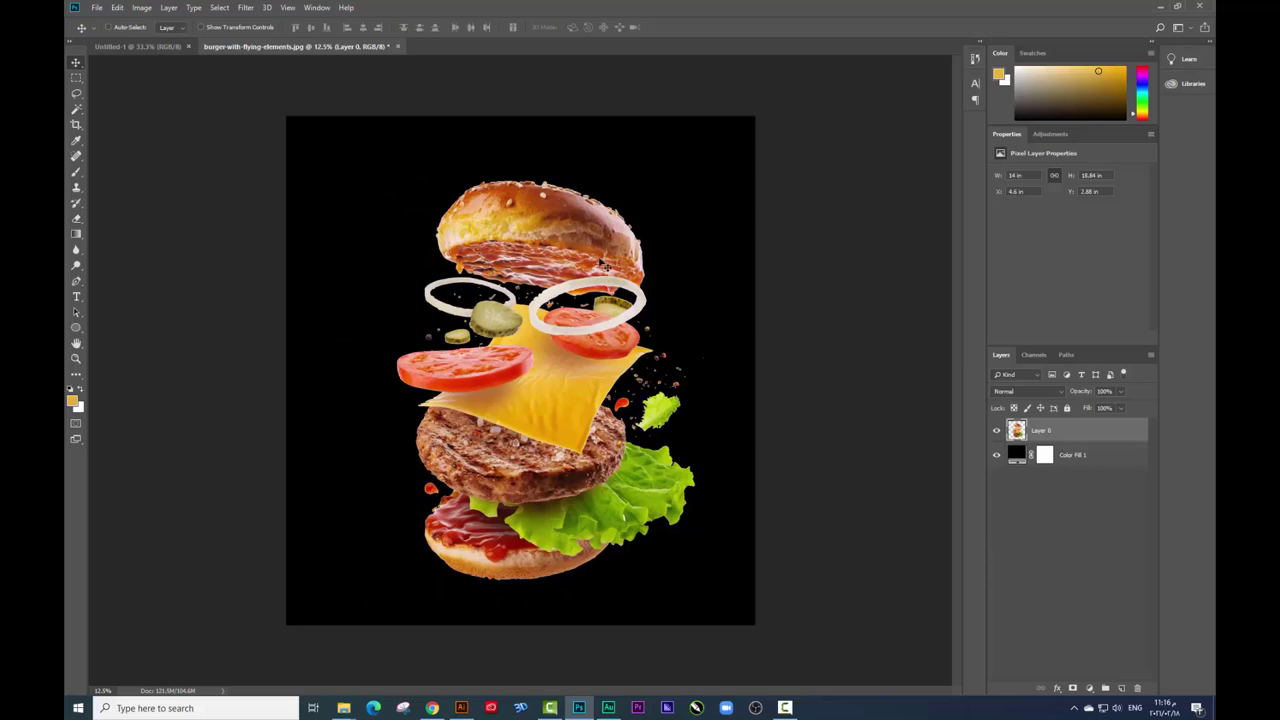
pyautogui.moveTo(590, 275)
pyautogui.mouseDown()
pyautogui.moveTo(168, 52)
pyautogui.moveTo(545, 333)
pyautogui.moveTo(609, 398)
pyautogui.mouseUp()
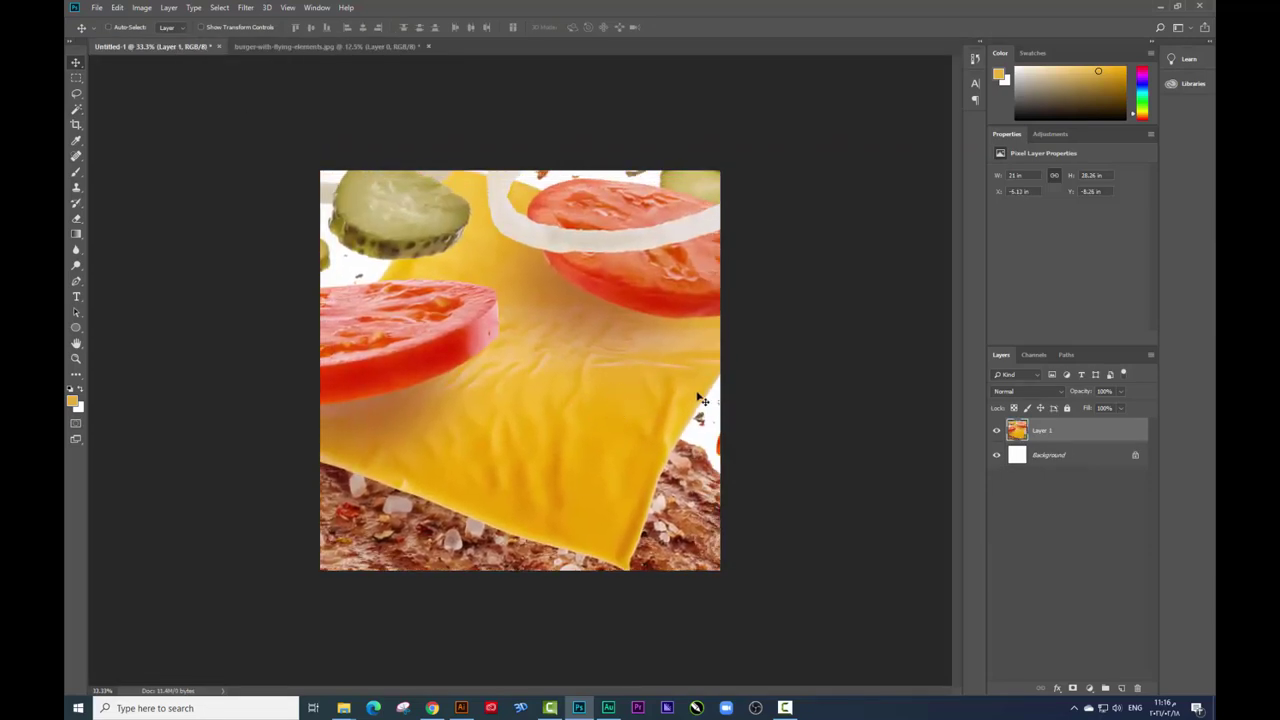
# Shrink the burger layer in Untitled-1, then scale it back up to fill the canvas.
pyautogui.hotkey('ctrl', 't')
pyautogui.hotkey('ctrl', '-')
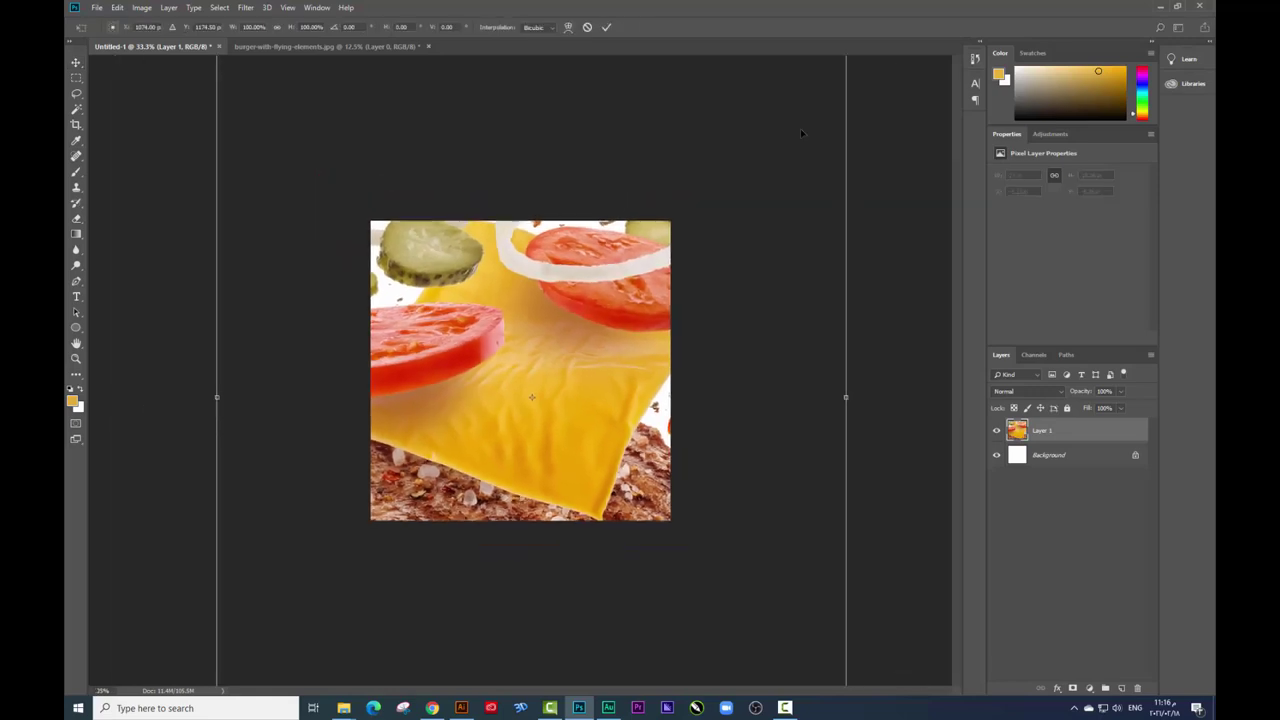
pyautogui.hotkey('ctrl', '-')
pyautogui.hotkey('ctrl', '-')
pyautogui.moveTo(683, 172)
pyautogui.mouseDown()
pyautogui.moveTo(534, 369)
pyautogui.moveTo(629, 283)
pyautogui.mouseUp()
pyautogui.press('Return')
pyautogui.hotkey('ctrl', '+')
pyautogui.hotkey('ctrl', '+')
pyautogui.hotkey('ctrl', 't')
pyautogui.press('Return')
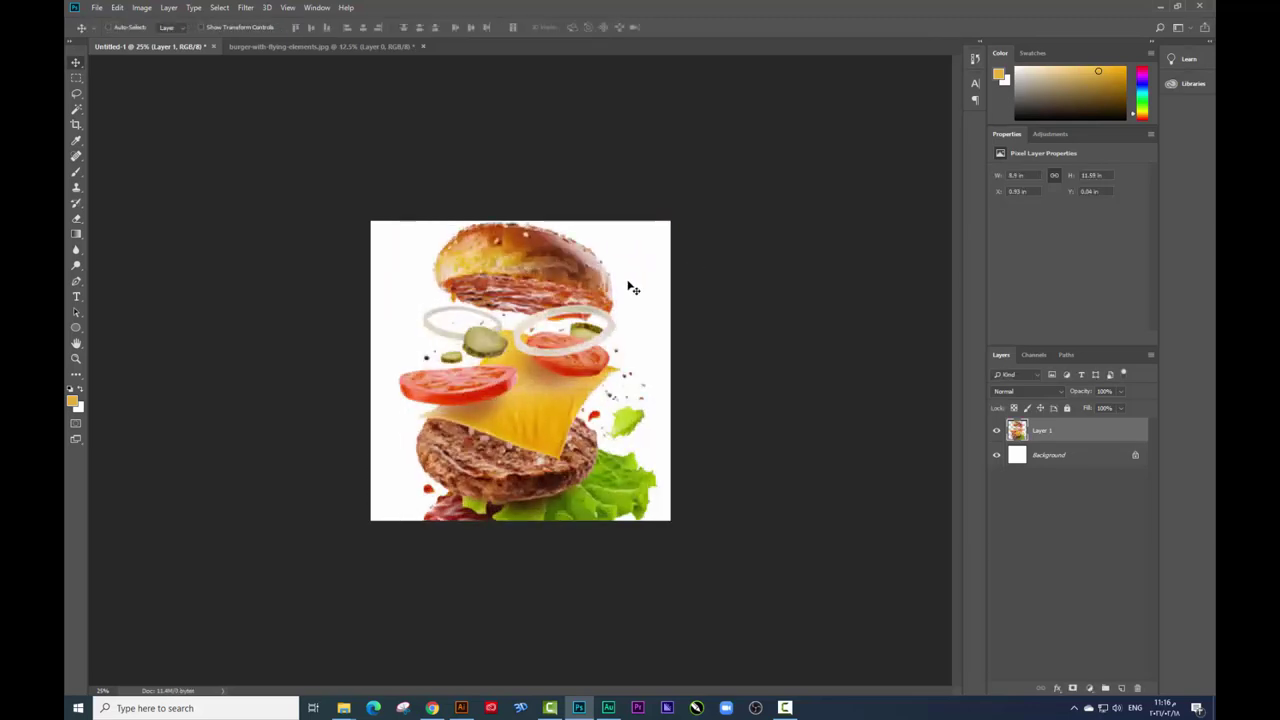
# Resize and move the burger up, then delete Layer 1 and return to burger-with-flying-elements.jpg.
pyautogui.hotkey('ctrl', 't')
pyautogui.moveTo(664, 222)
pyautogui.mouseDown()
pyautogui.moveTo(589, 322)
pyautogui.moveTo(743, 121)
pyautogui.mouseUp()
pyautogui.press('Return')
pyautogui.hotkey('ctrl', 't')
pyautogui.press('Return')
pyautogui.moveTo(625, 385)
pyautogui.mouseDown()
pyautogui.moveTo(597, 232)
pyautogui.moveTo(572, 325)
pyautogui.mouseUp()
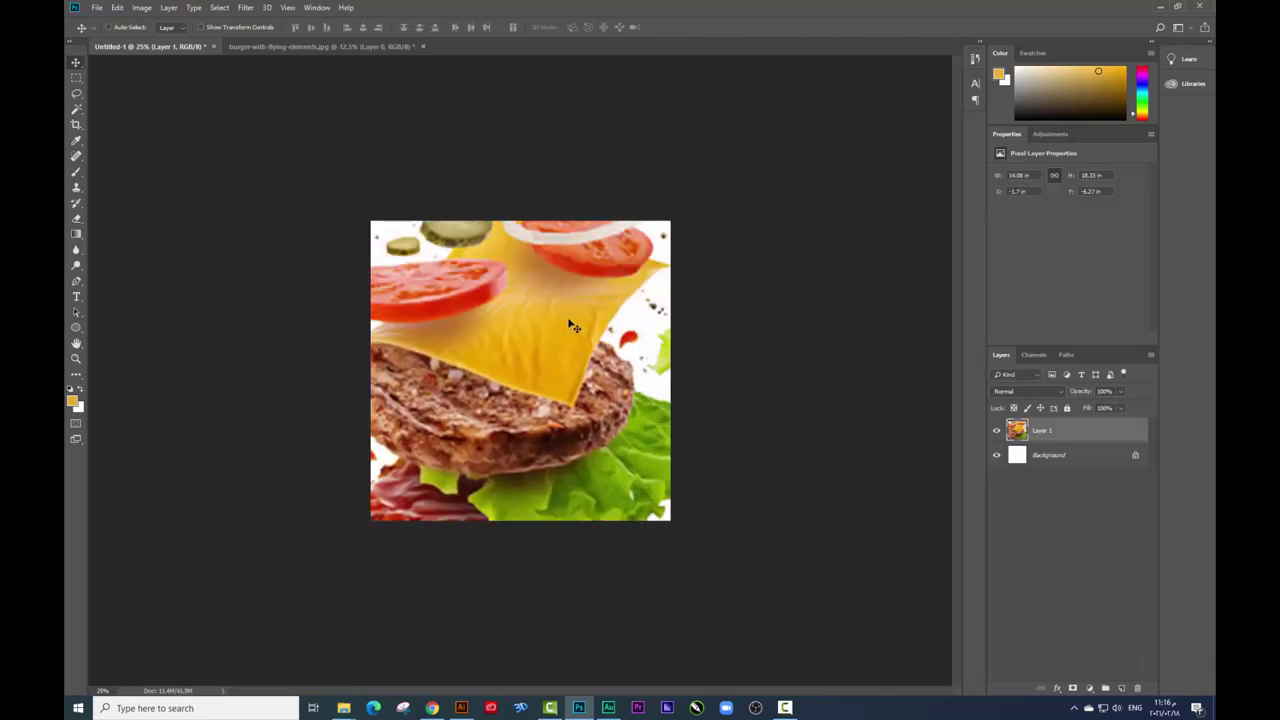
pyautogui.press('Delete')
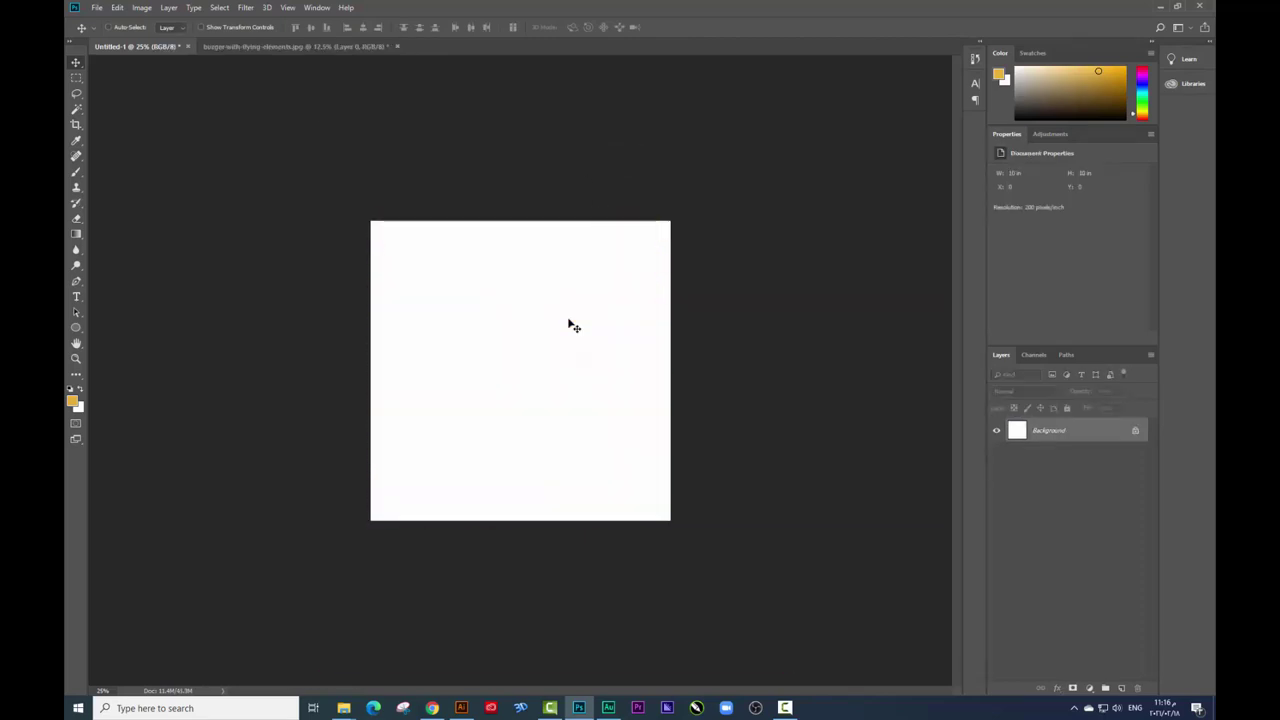
pyautogui.click(368, 48)
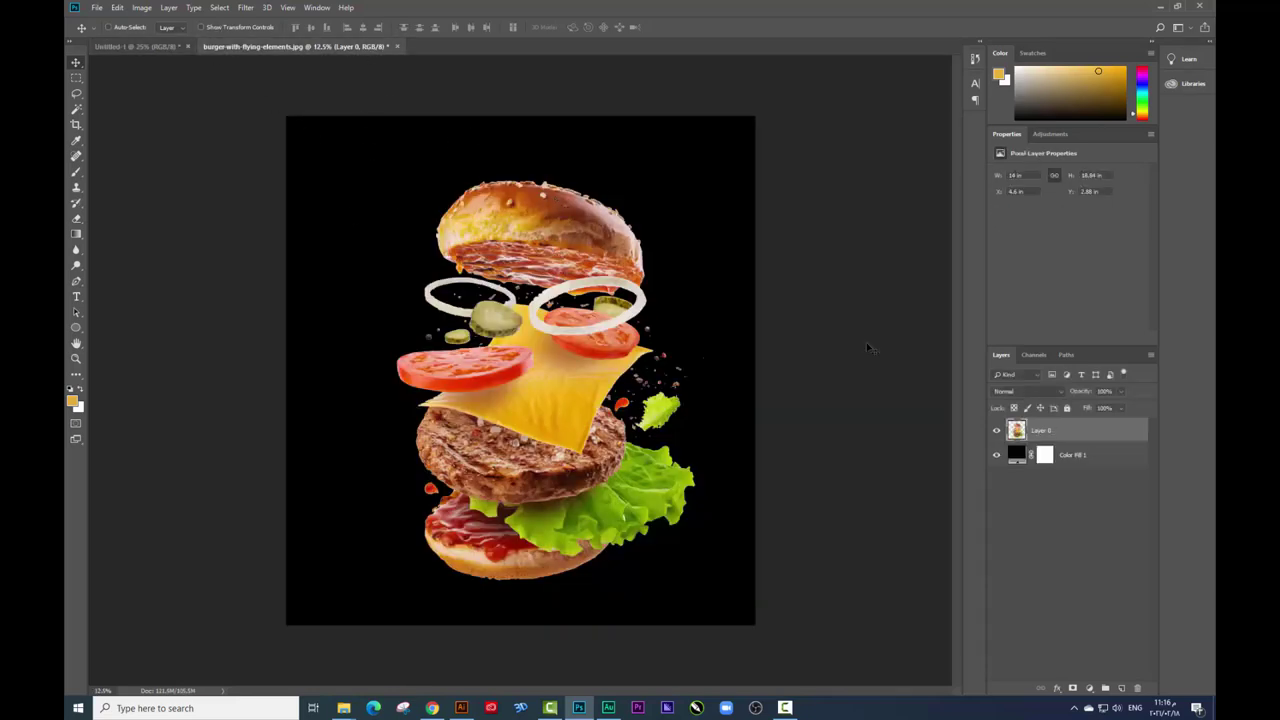
# Convert the burger layer to a smart object and shrink it to roughly a quarter size.
pyautogui.rightClick(1041, 435)
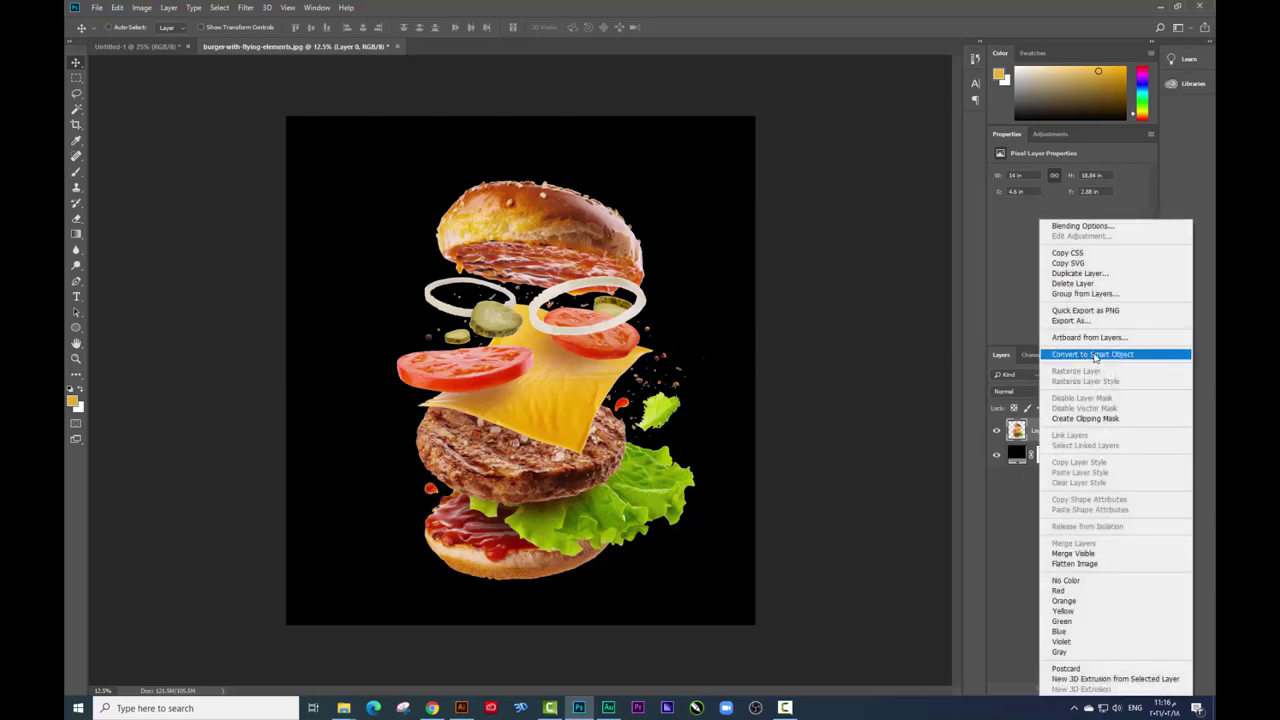
pyautogui.click(1106, 355)
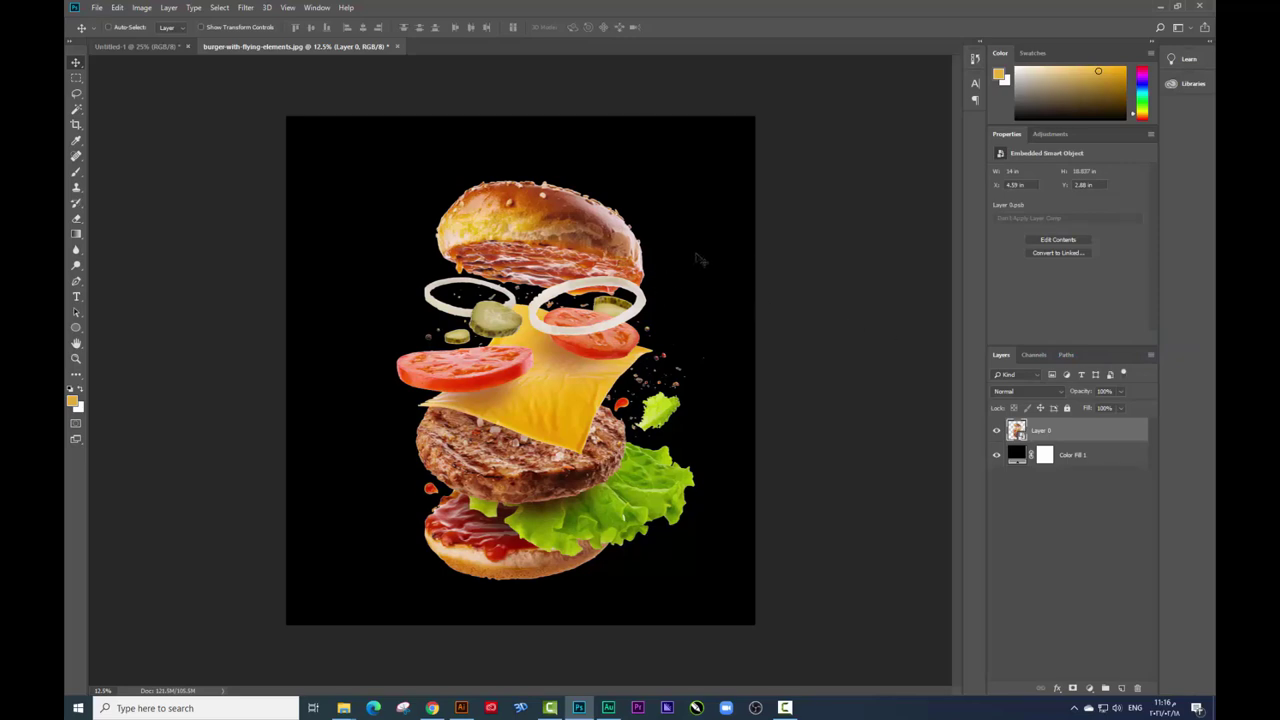
pyautogui.hotkey('ctrl', 't')
pyautogui.moveTo(696, 180)
pyautogui.mouseDown()
pyautogui.moveTo(590, 333)
pyautogui.moveTo(667, 228)
pyautogui.mouseUp()
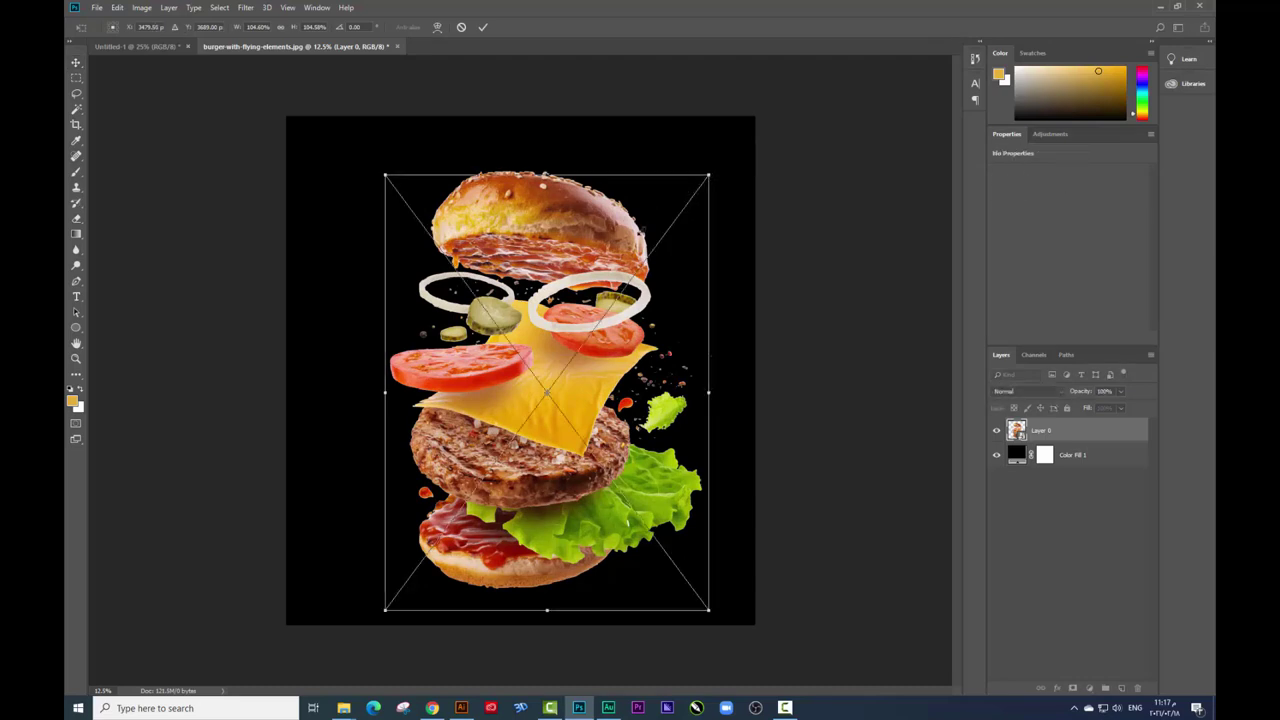
pyautogui.moveTo(700, 183); pyautogui.dragTo(596, 315)
pyautogui.press('Return')
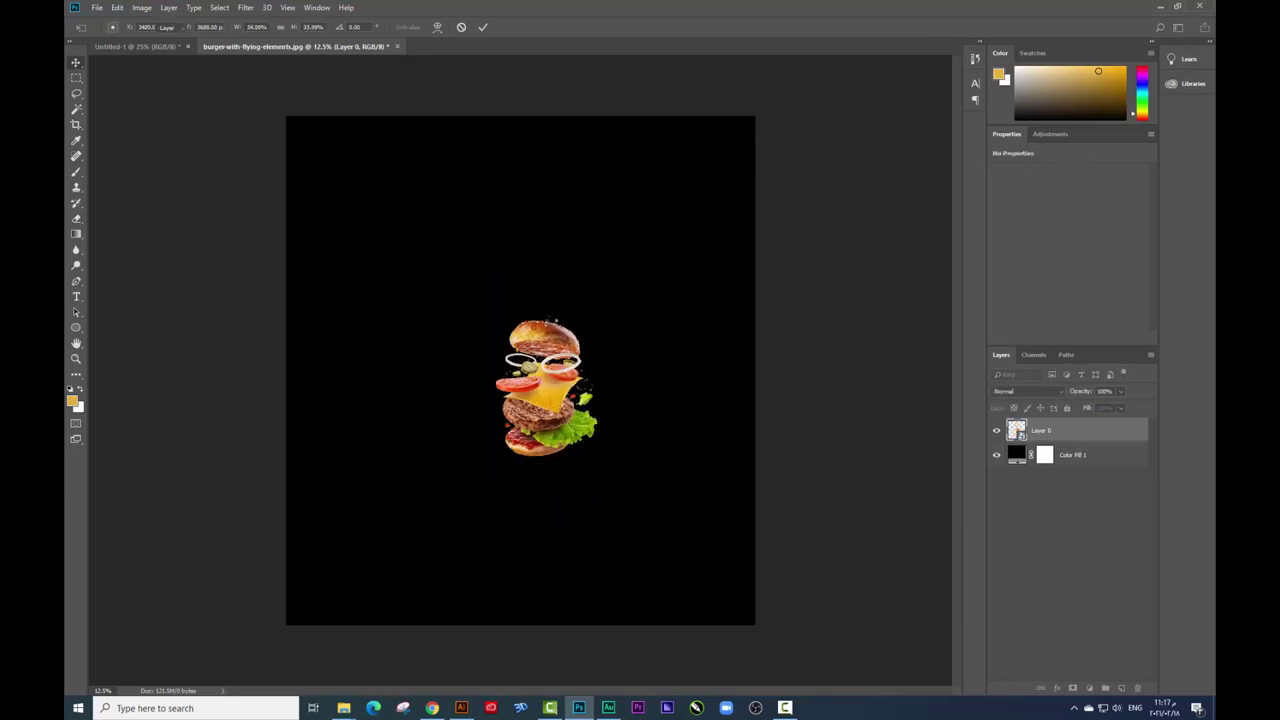
# Move the burger into Untitled-1 and scale it to about 41%, fitting the white canvas.
pyautogui.moveTo(495, 312)
pyautogui.mouseDown()
pyautogui.moveTo(232, 81)
pyautogui.moveTo(548, 388)
pyautogui.mouseUp()
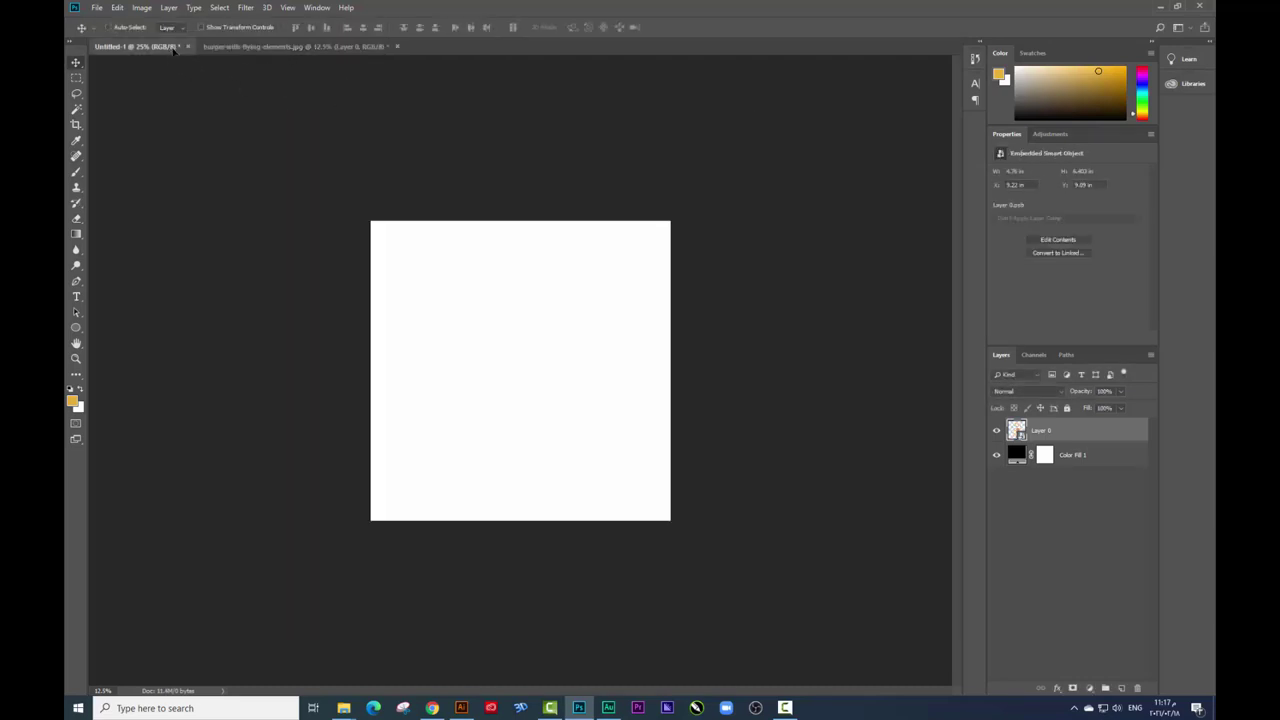
pyautogui.hotkey('ctrl', 't')
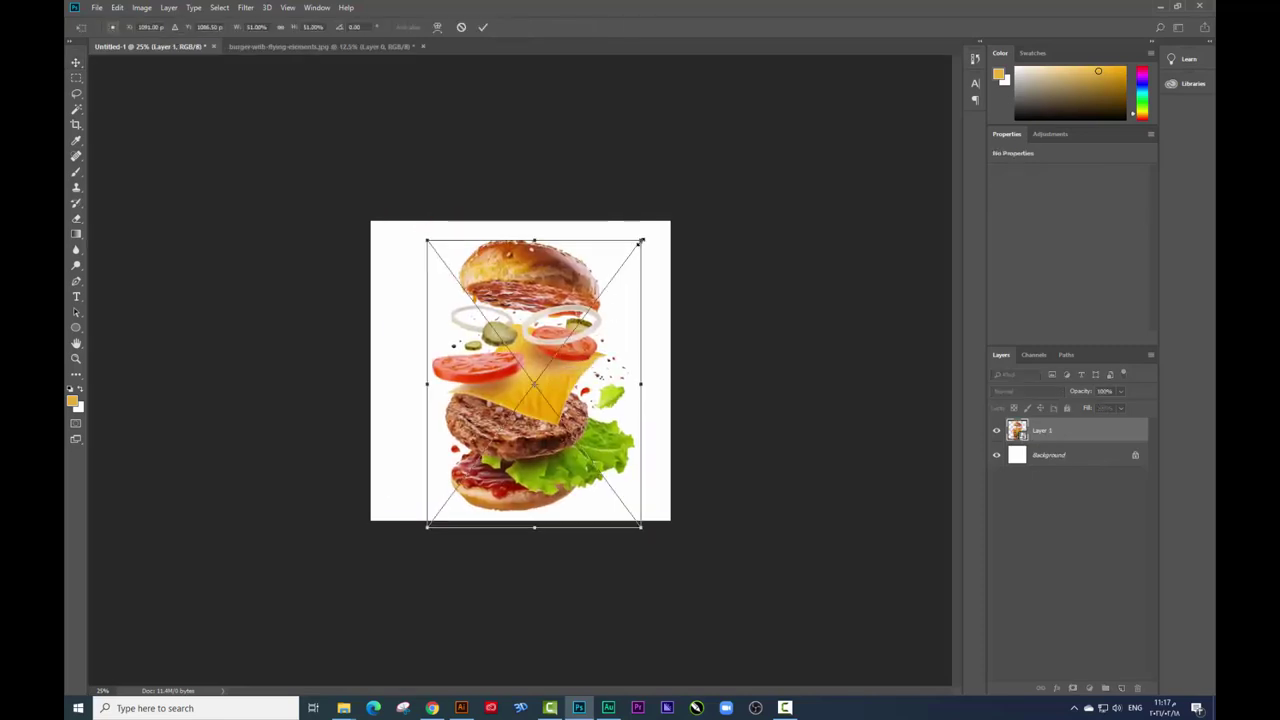
pyautogui.moveTo(640, 240); pyautogui.dragTo(617, 264)
pyautogui.press('Return')
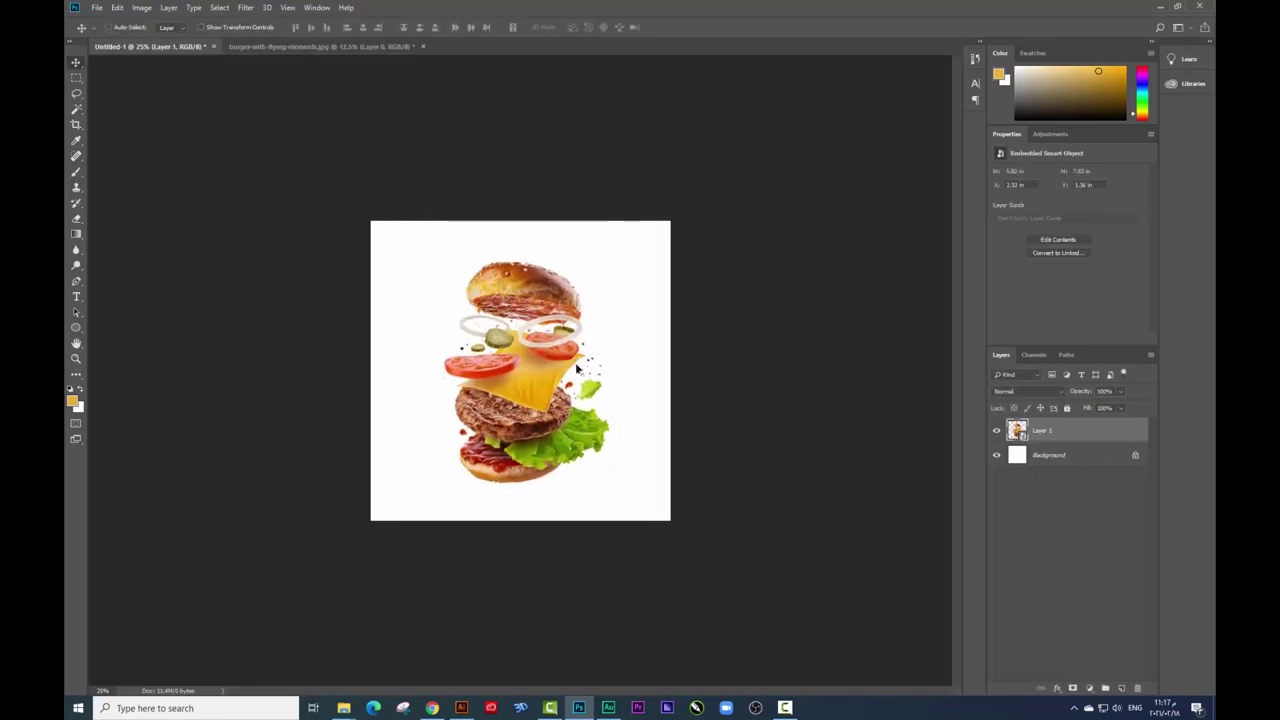
pyautogui.hotkey('ctrl', 't')
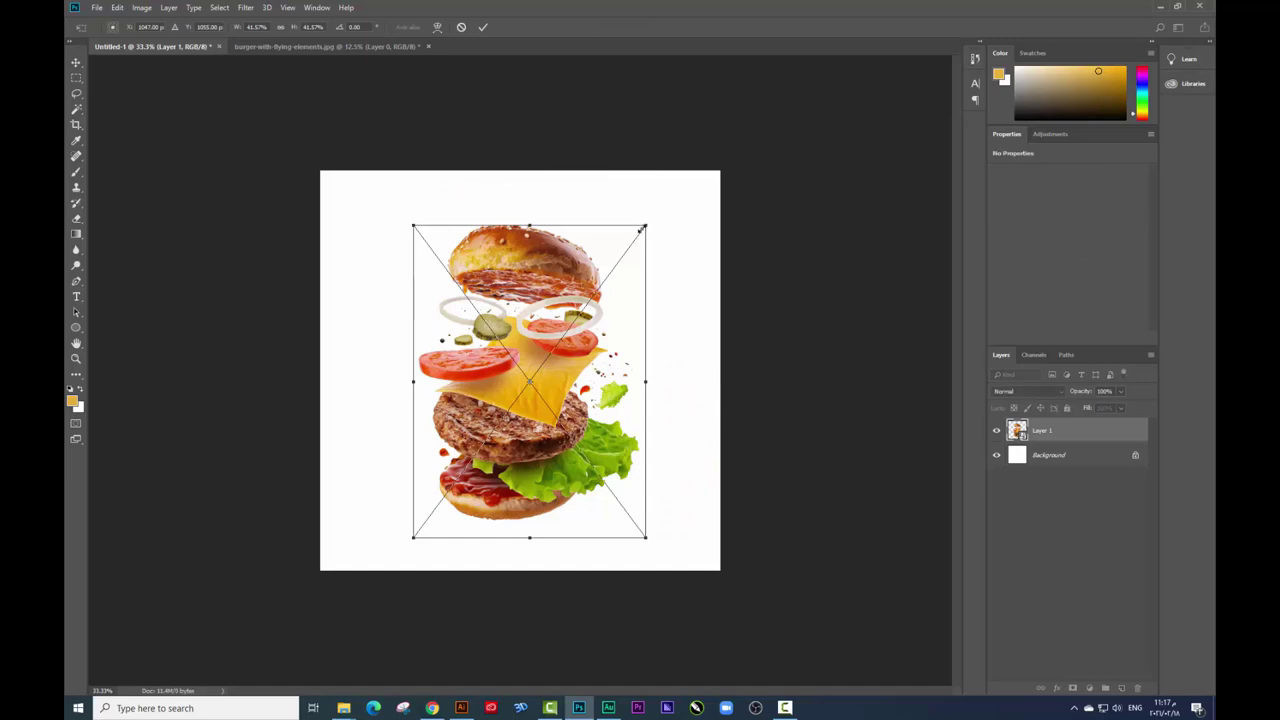
pyautogui.moveTo(634, 229); pyautogui.dragTo(632, 243)
pyautogui.press('Return')
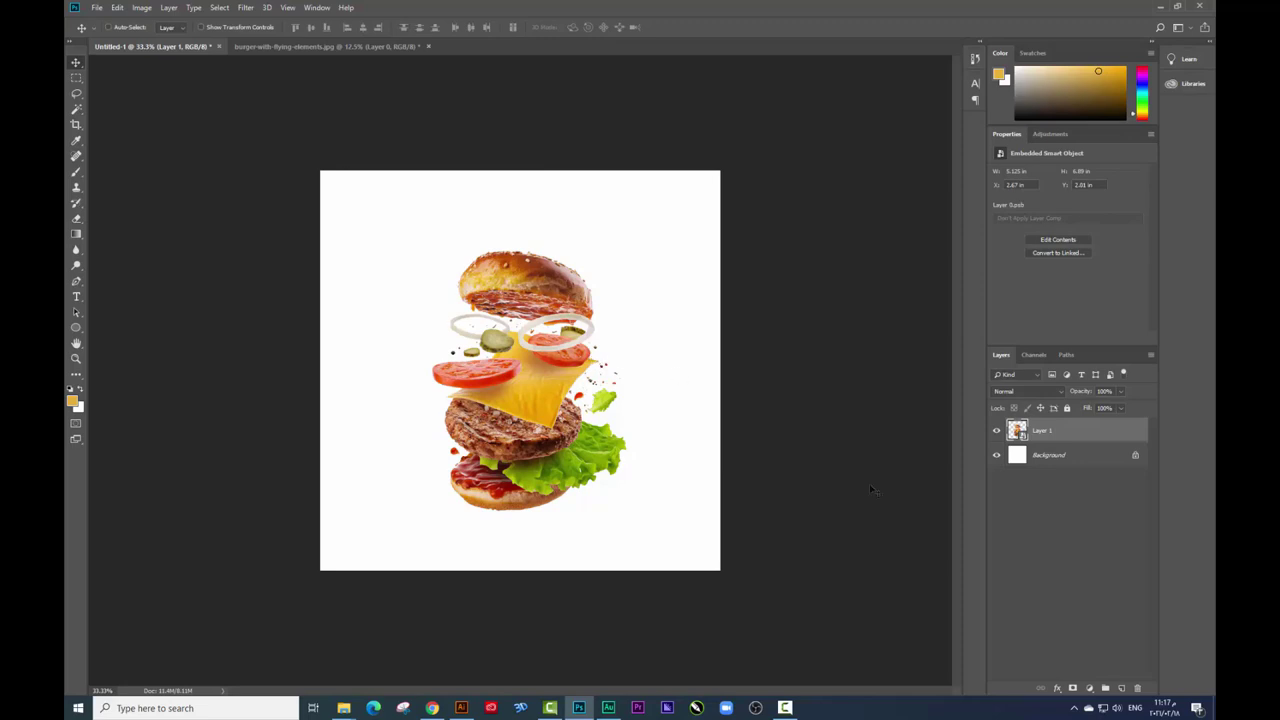
# Add a #041a00 dark green Solid Color fill layer and place it below Layer 1.
pyautogui.click(1090, 689)
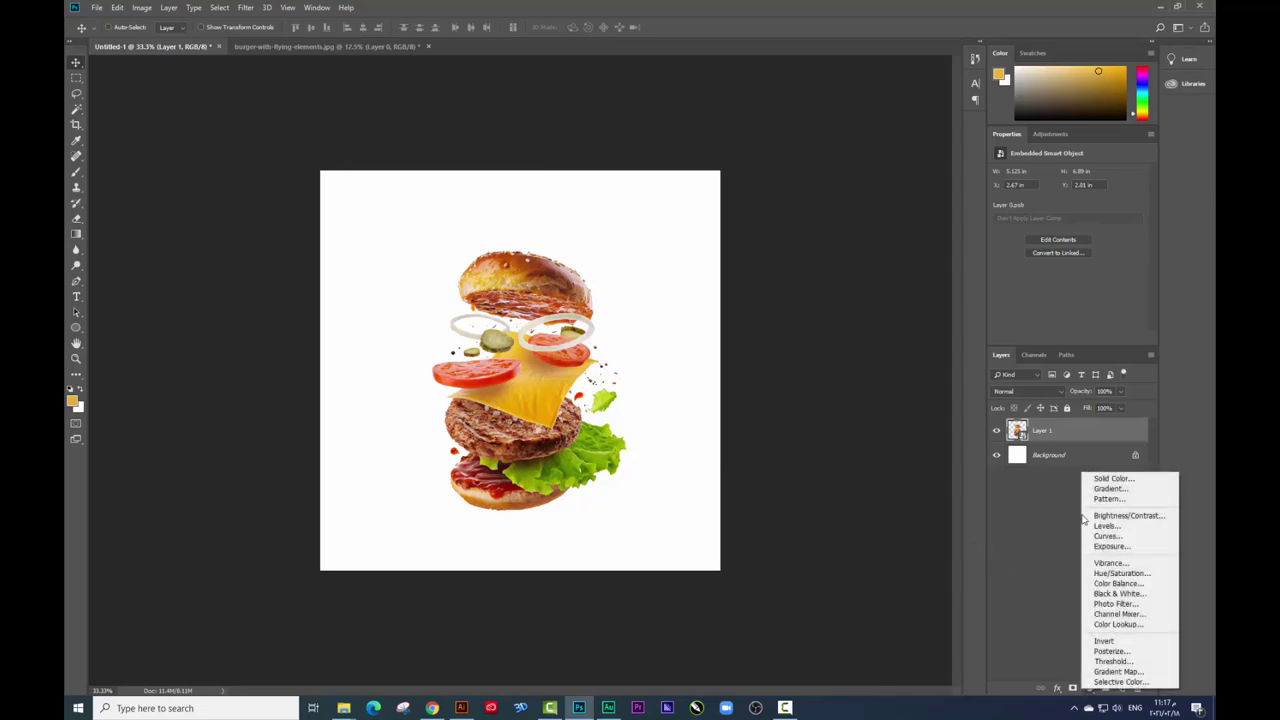
pyautogui.click(1100, 478)
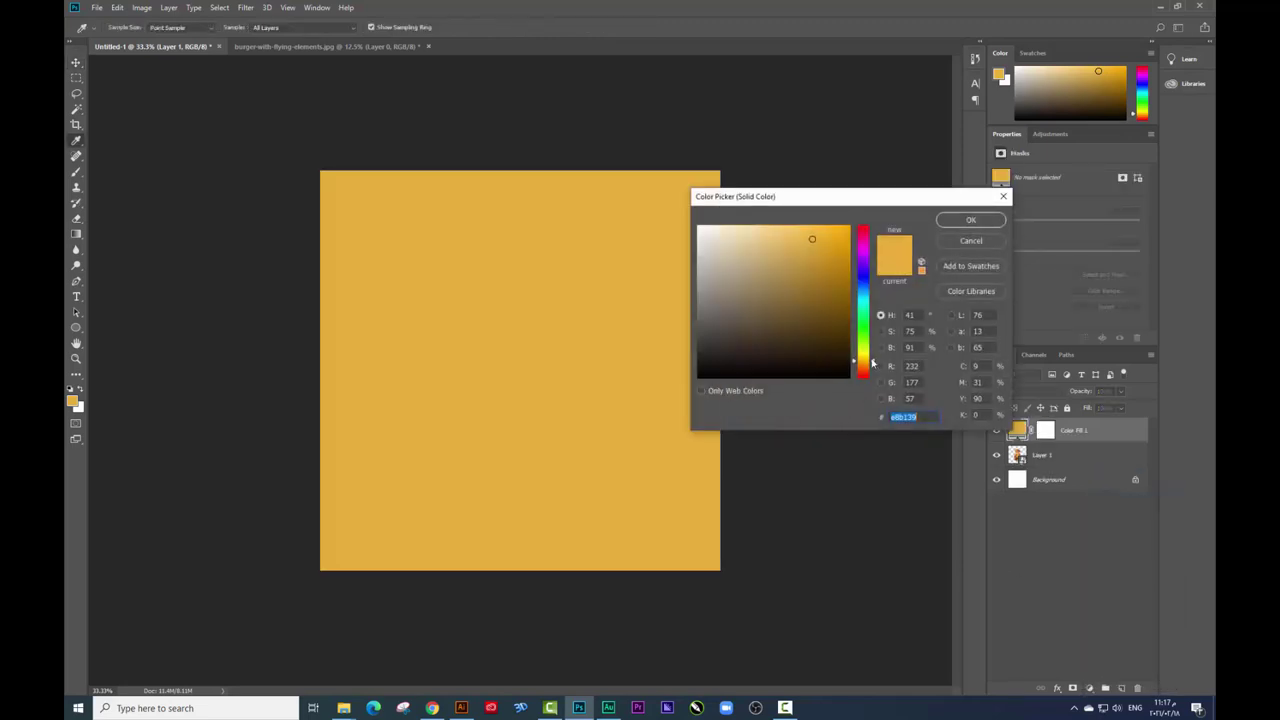
pyautogui.click(849, 328)
pyautogui.moveTo(863, 358)
pyautogui.mouseDown()
pyautogui.moveTo(866, 336)
pyautogui.moveTo(849, 363)
pyautogui.mouseUp()
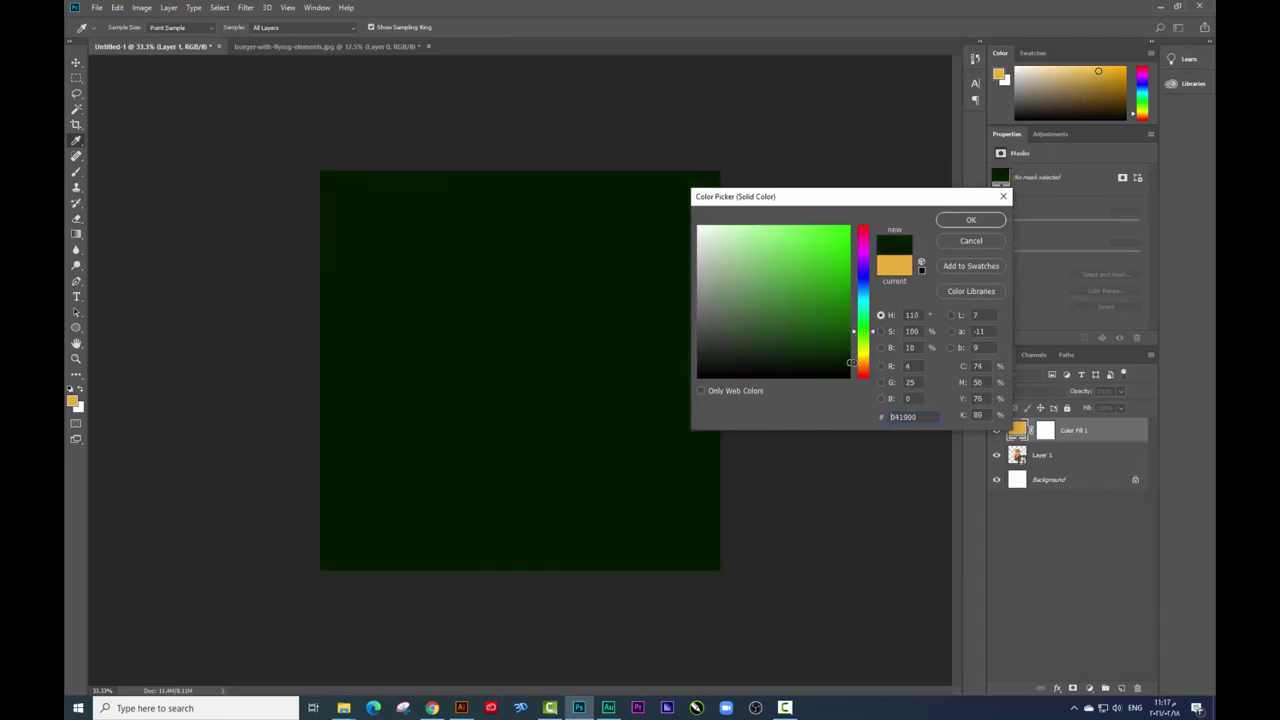
pyautogui.moveTo(850, 363); pyautogui.dragTo(856, 359)
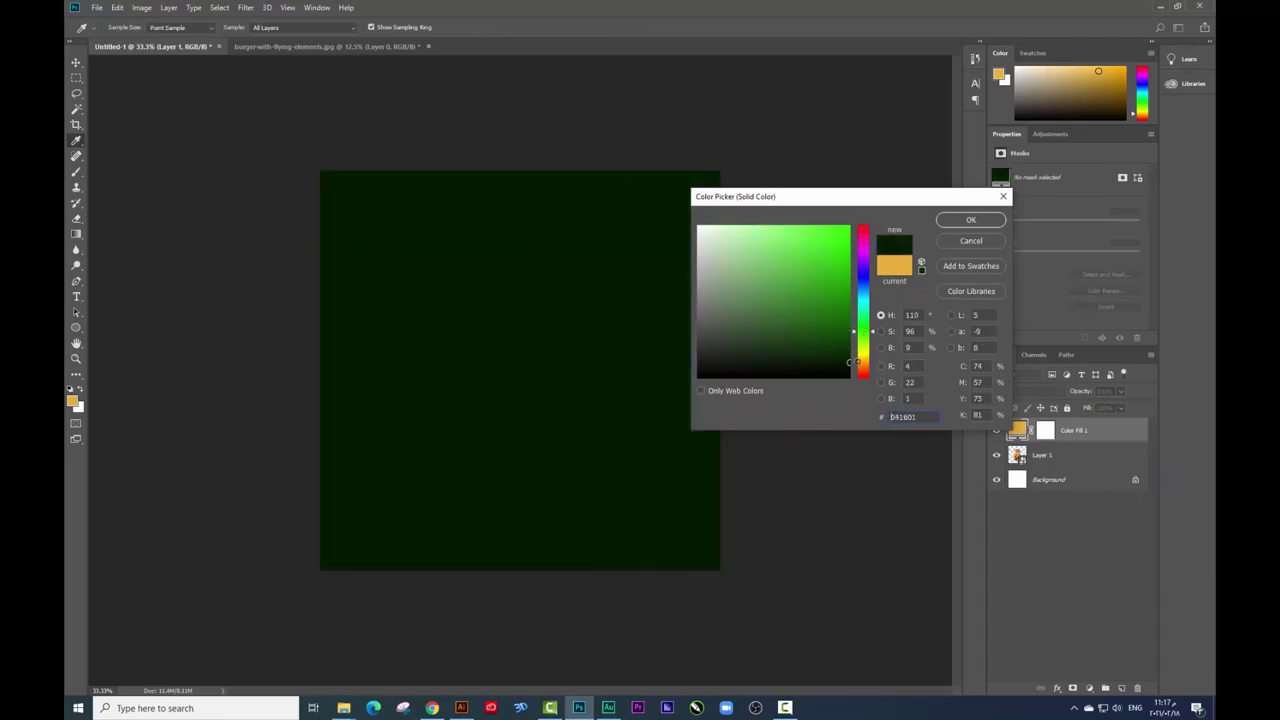
pyautogui.click(956, 224)
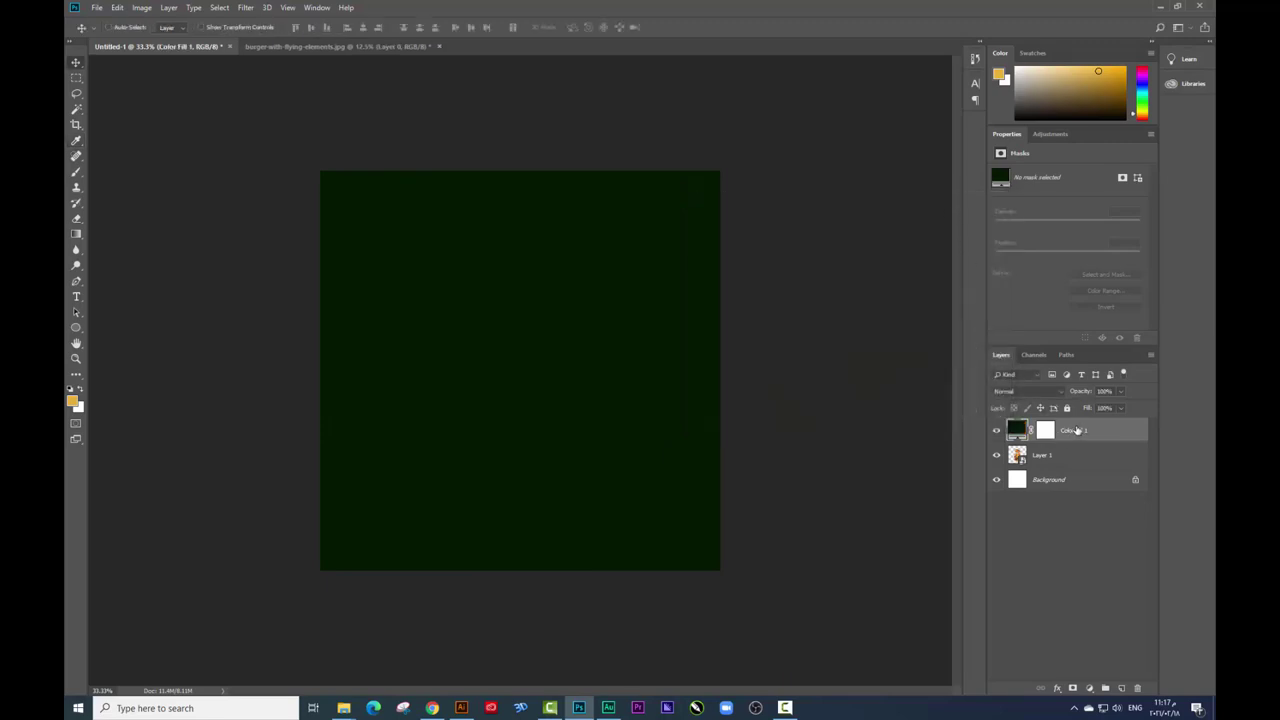
pyautogui.moveTo(1078, 432); pyautogui.dragTo(1075, 467)
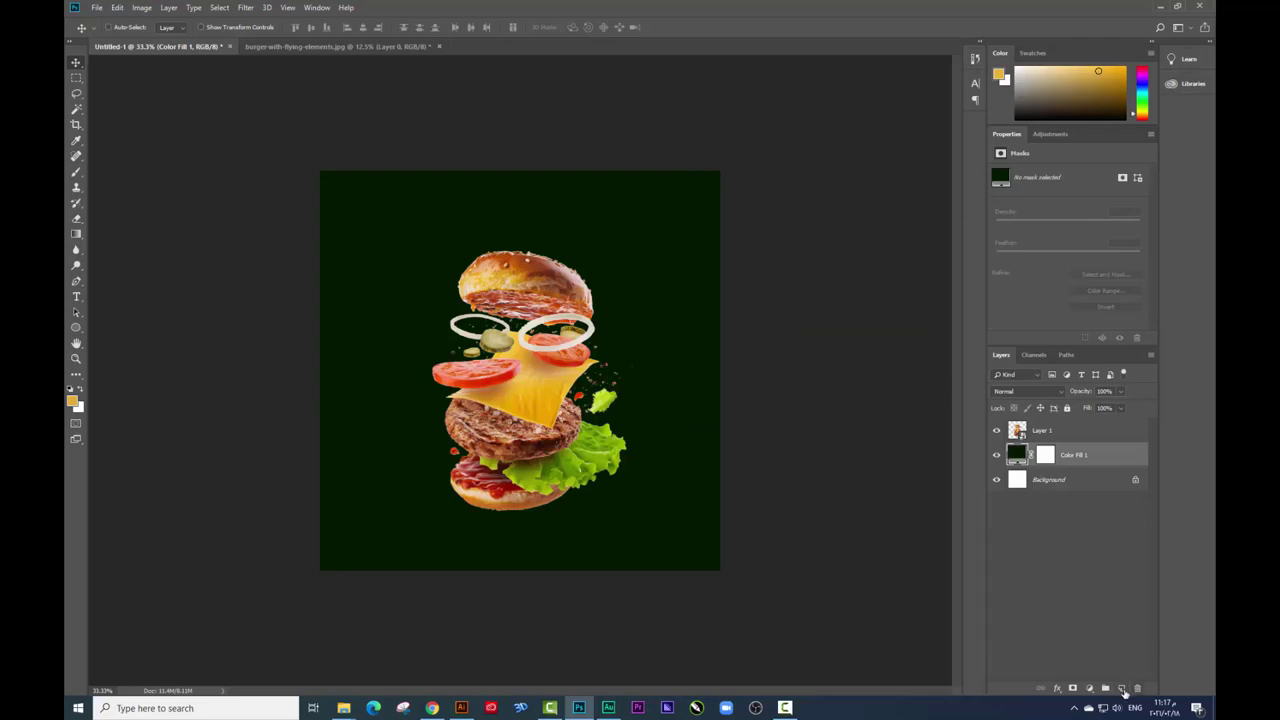
# On new Layer 2, brush a soft bright green (#22da00) dab just above the top bun.
pyautogui.click(1122, 690)
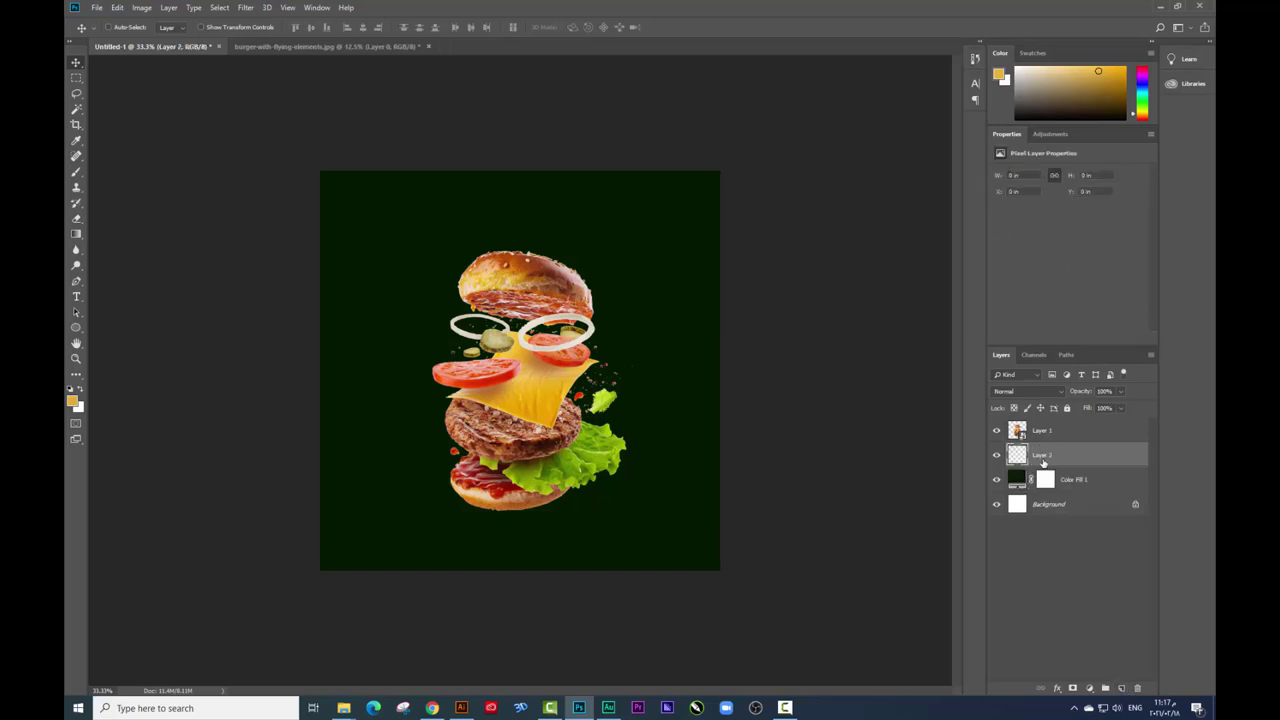
pyautogui.click(76, 171)
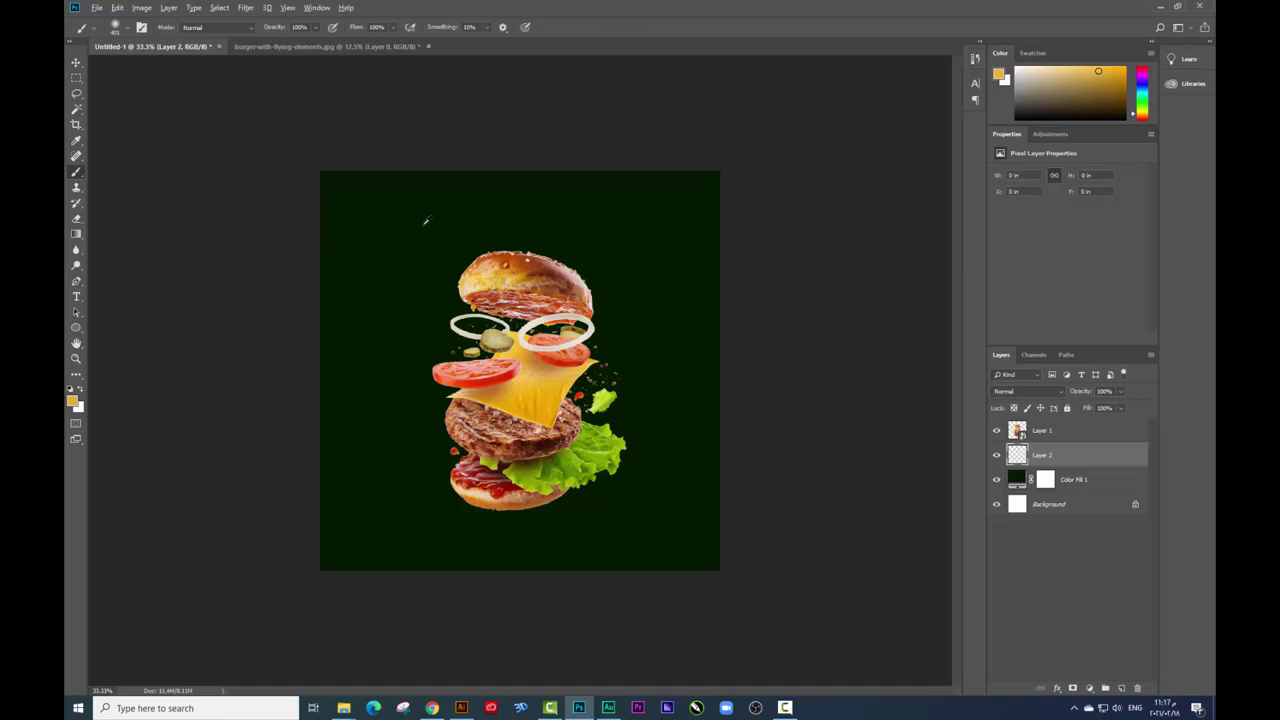
pyautogui.press('d')
pyautogui.keyDown('alt'); pyautogui.click(421, 219); pyautogui.keyUp('alt')
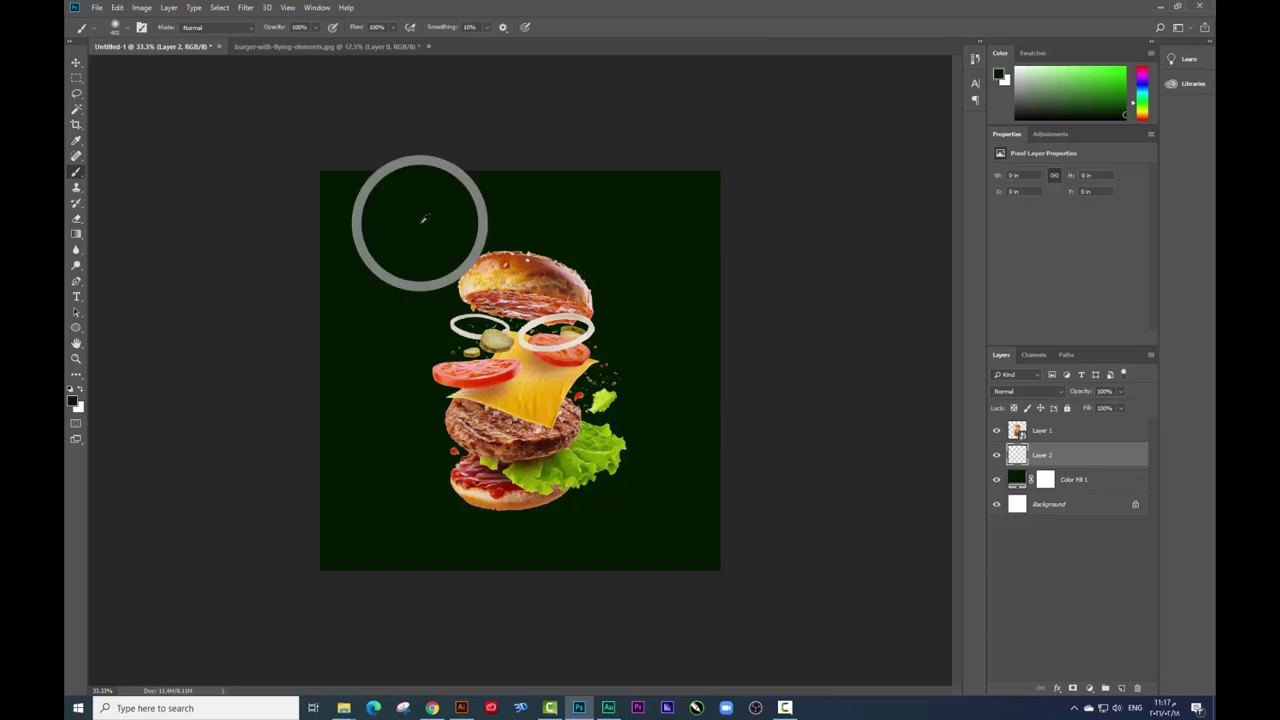
pyautogui.click(72, 400)
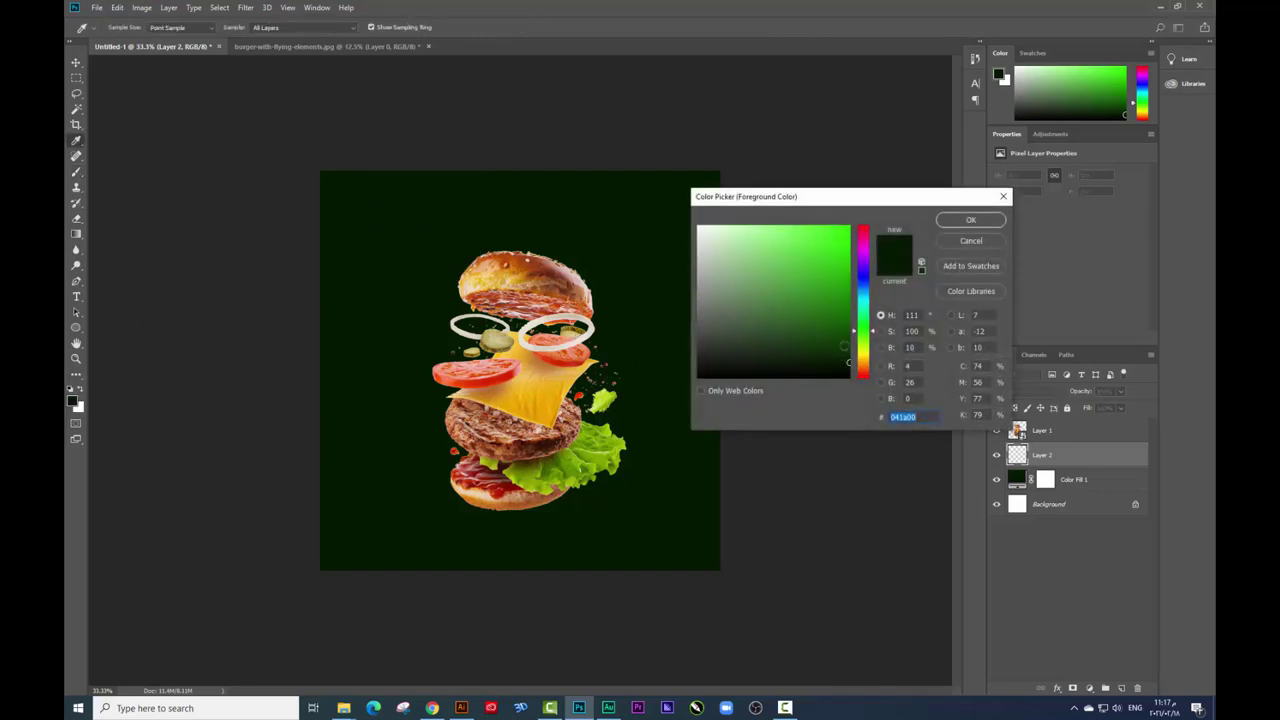
pyautogui.click(835, 256)
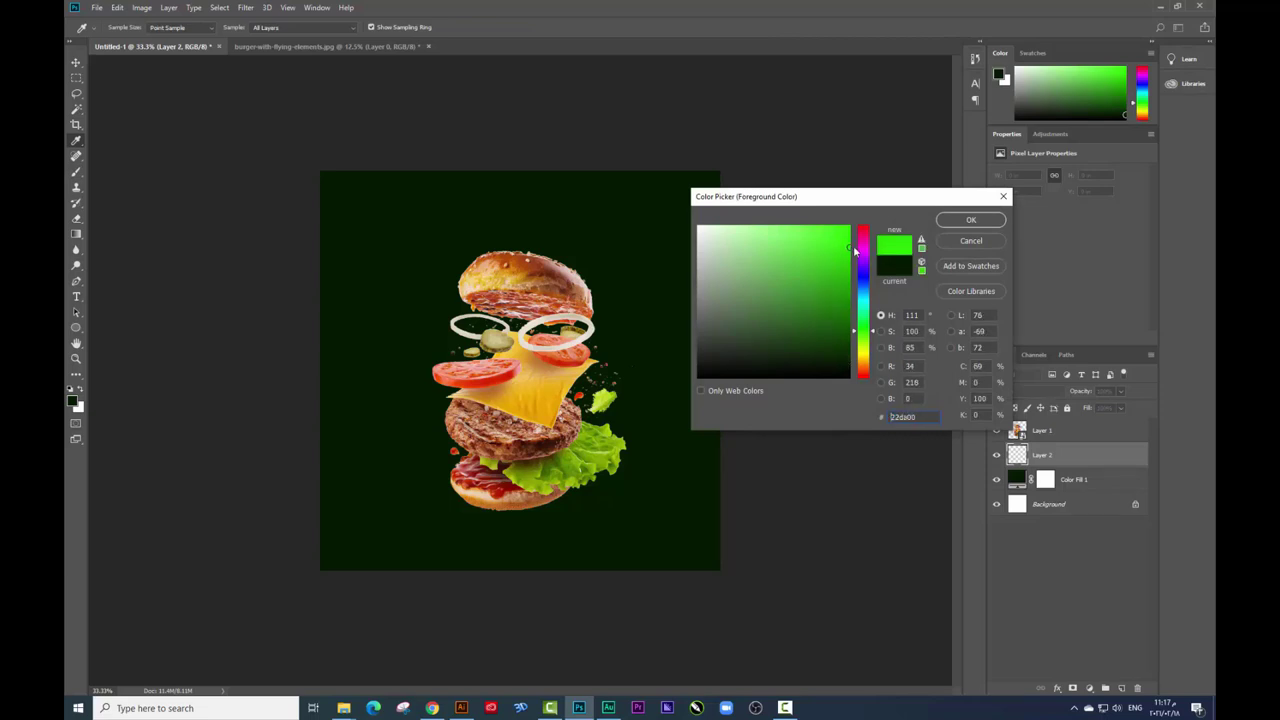
pyautogui.moveTo(837, 244); pyautogui.dragTo(853, 247)
pyautogui.click(968, 220)
pyautogui.press('b')
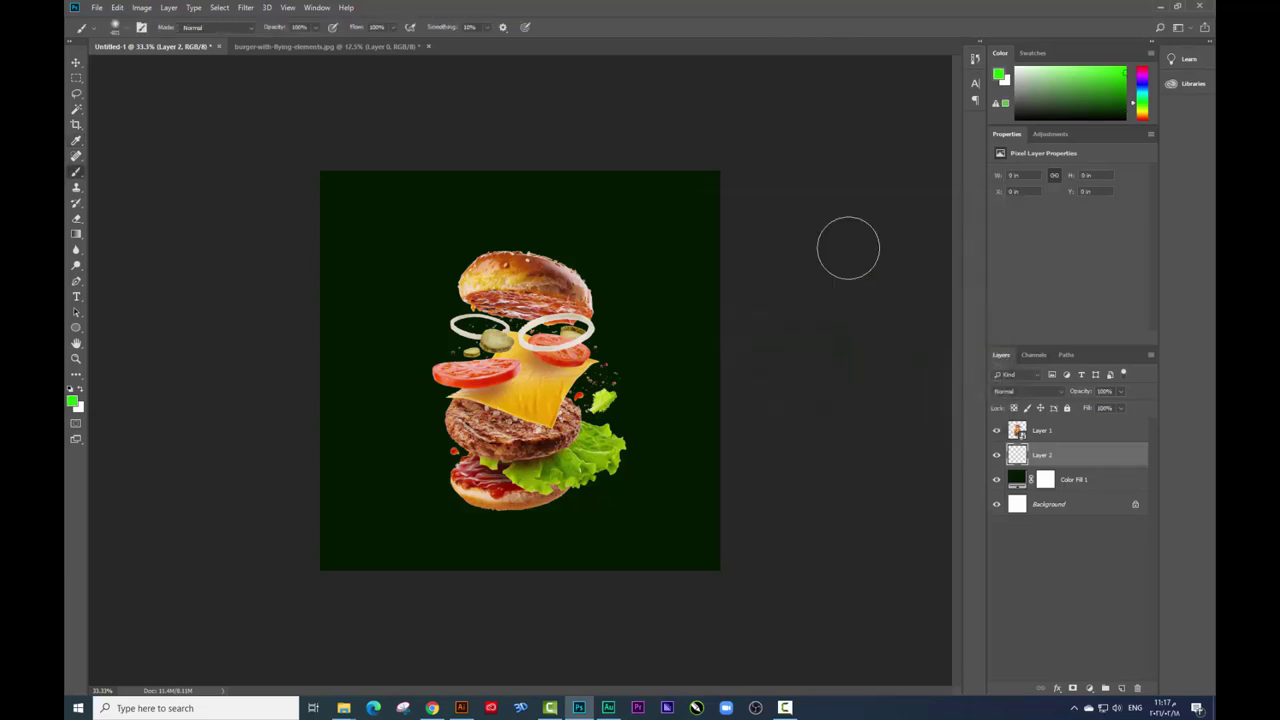
pyautogui.click(515, 236)
# Scale Layer 2's green glow up and centre it behind the burger as a radial halo.
pyautogui.hotkey('ctrl', 't')
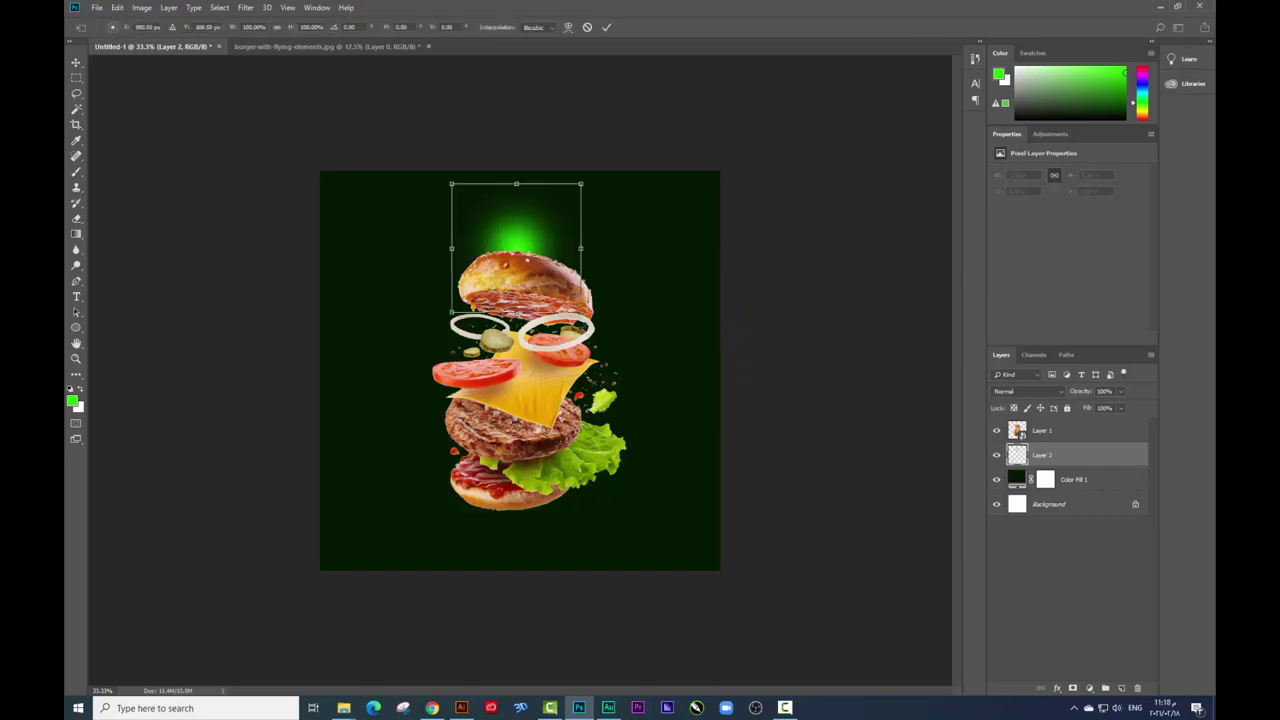
pyautogui.press('Return')
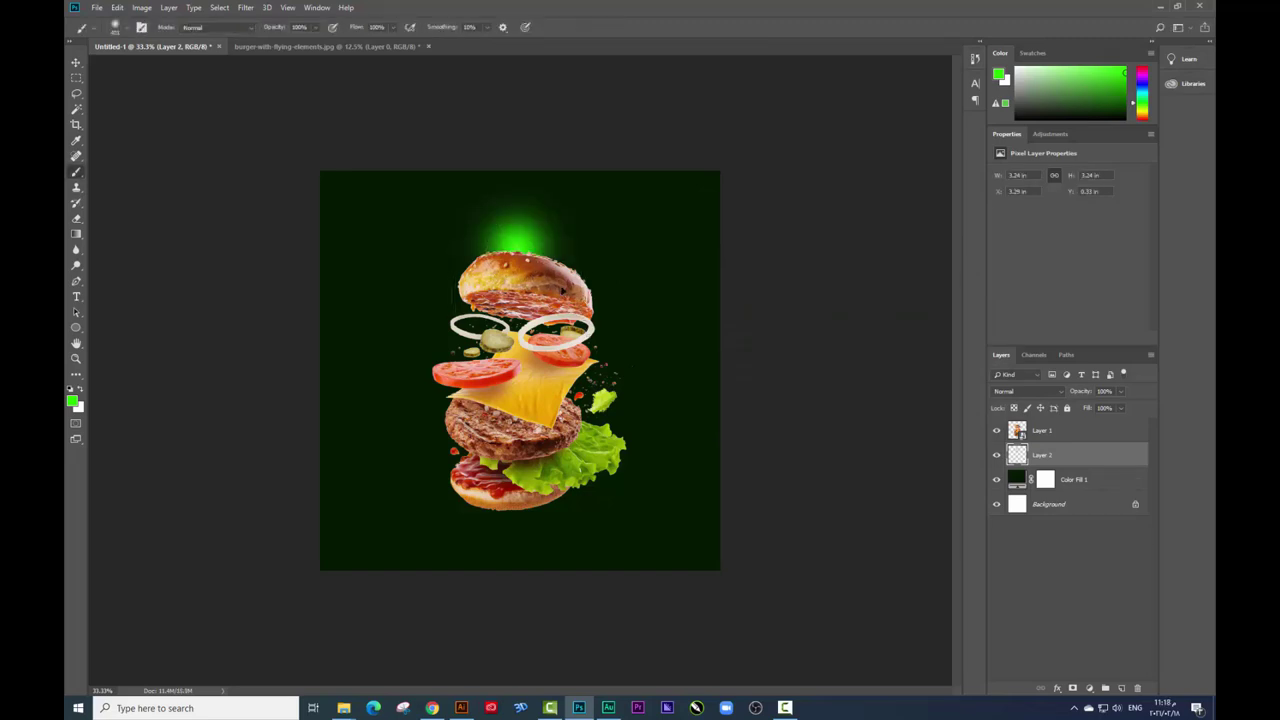
pyautogui.hotkey('ctrl', 't')
pyautogui.moveTo(581, 249); pyautogui.dragTo(779, 561)
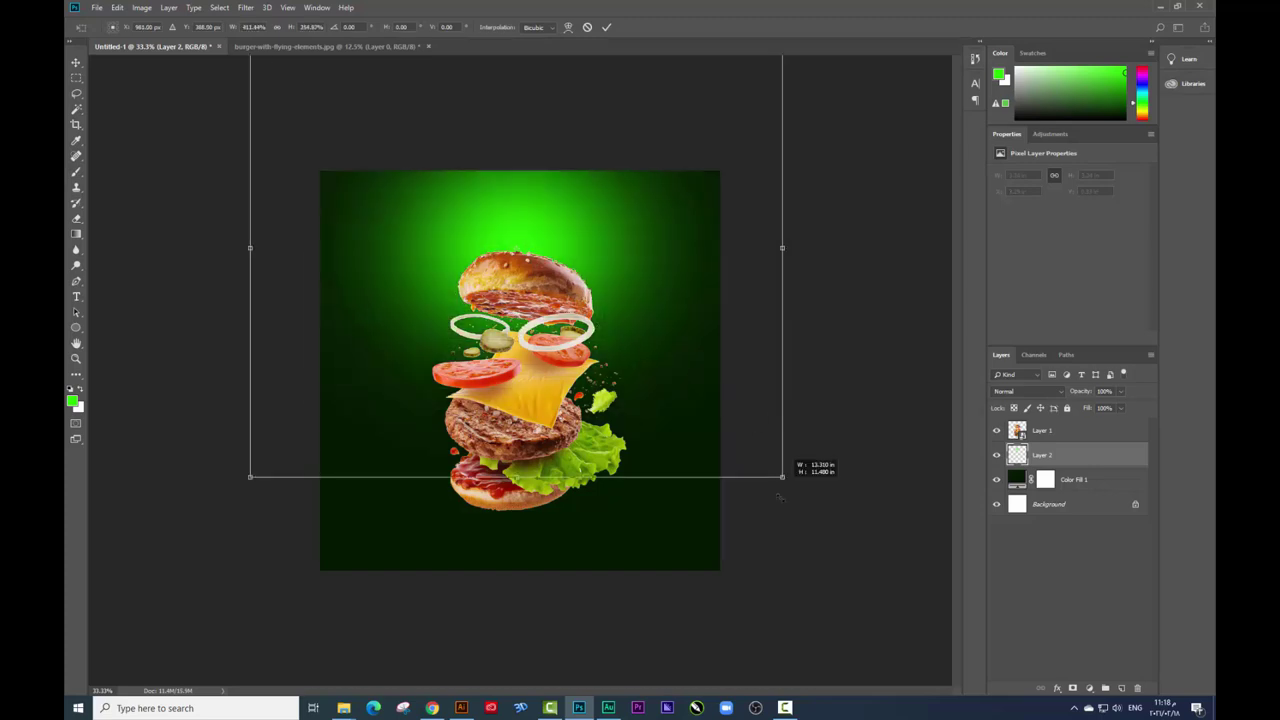
pyautogui.moveTo(650, 283)
pyautogui.mouseDown()
pyautogui.moveTo(655, 403)
pyautogui.moveTo(675, 468)
pyautogui.mouseUp()
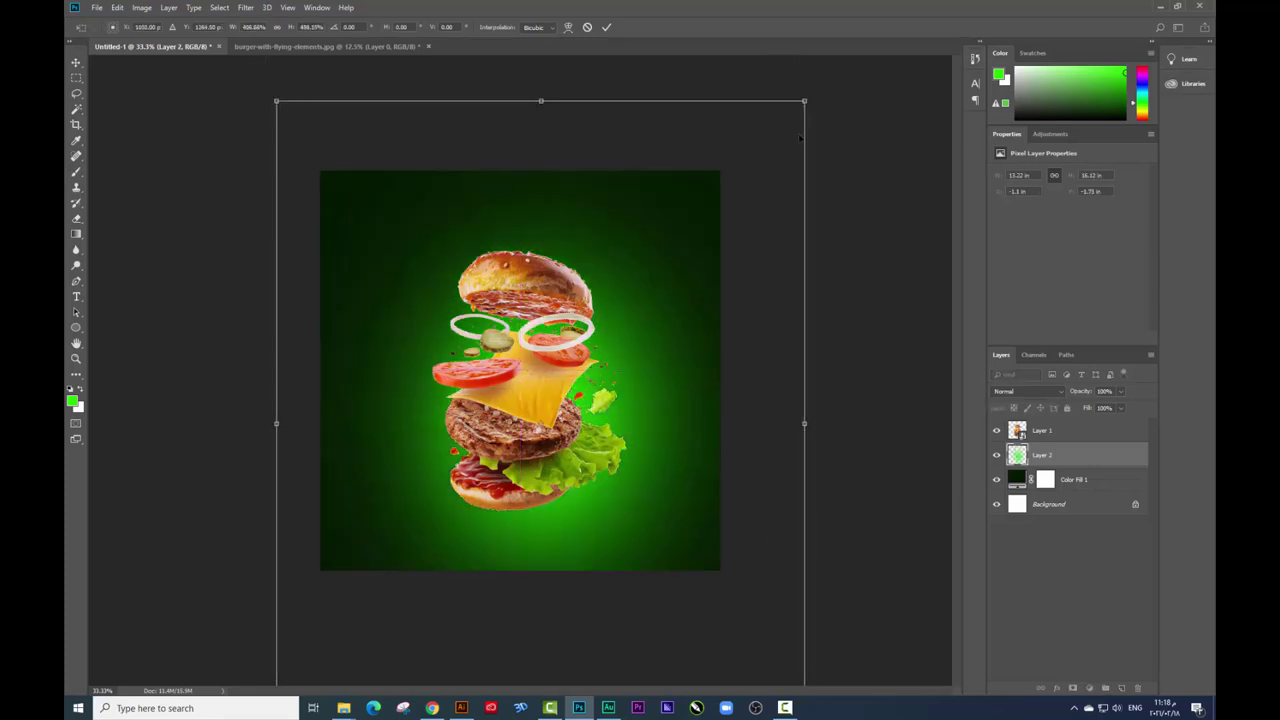
pyautogui.moveTo(804, 100)
pyautogui.mouseDown()
pyautogui.moveTo(712, 148)
pyautogui.moveTo(749, 150)
pyautogui.mouseUp()
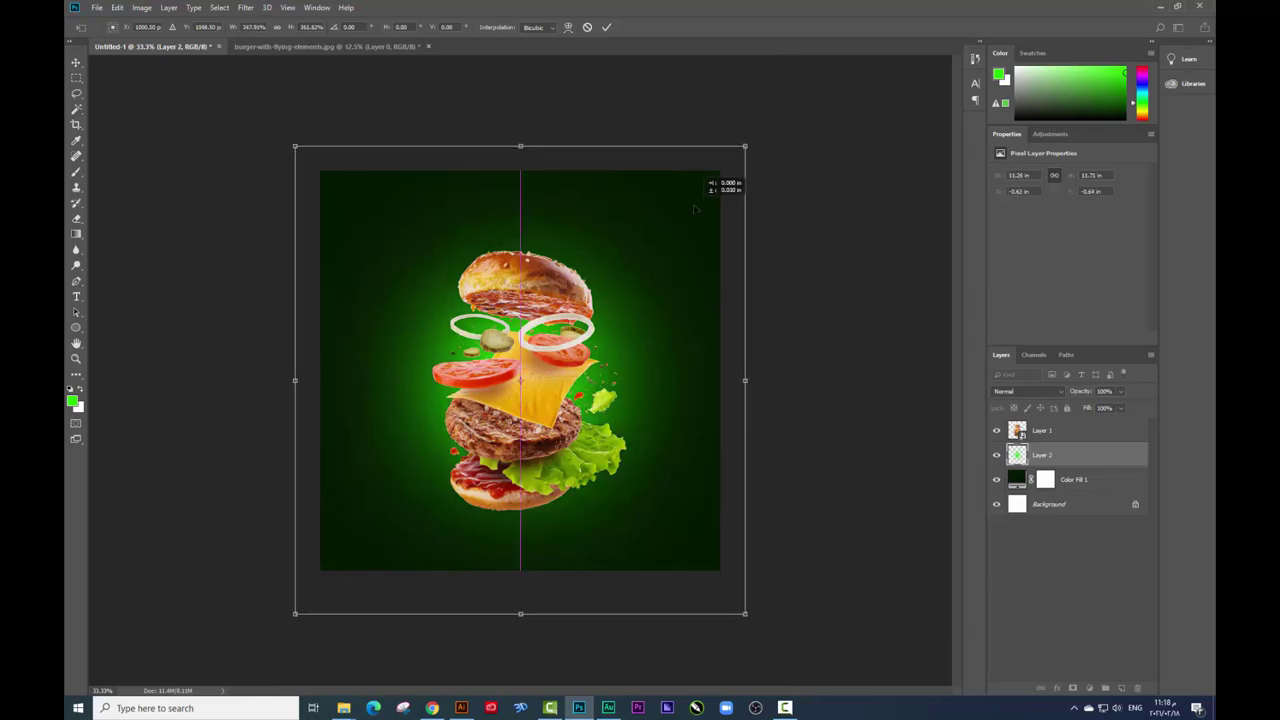
pyautogui.press('Return')
pyautogui.press('b')
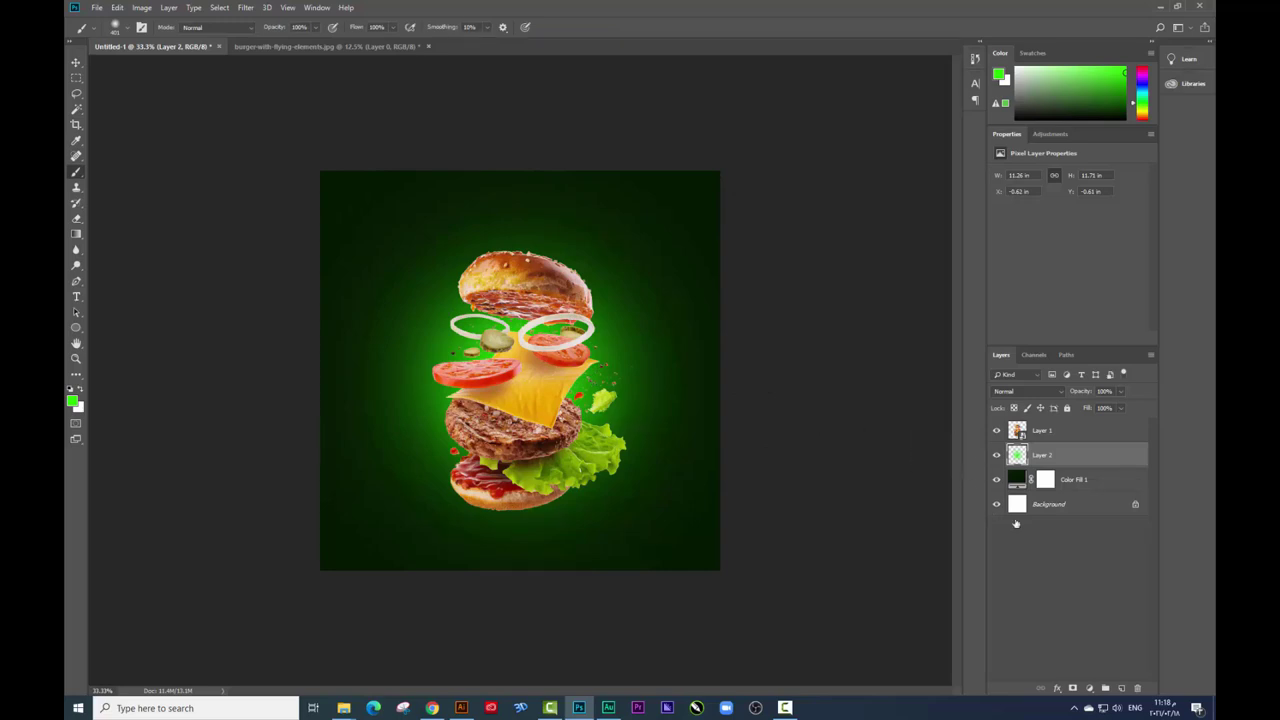
# On new Layer 3, paint a yellow (#e1d900) glow dab beside the burger.
pyautogui.click(1122, 688)
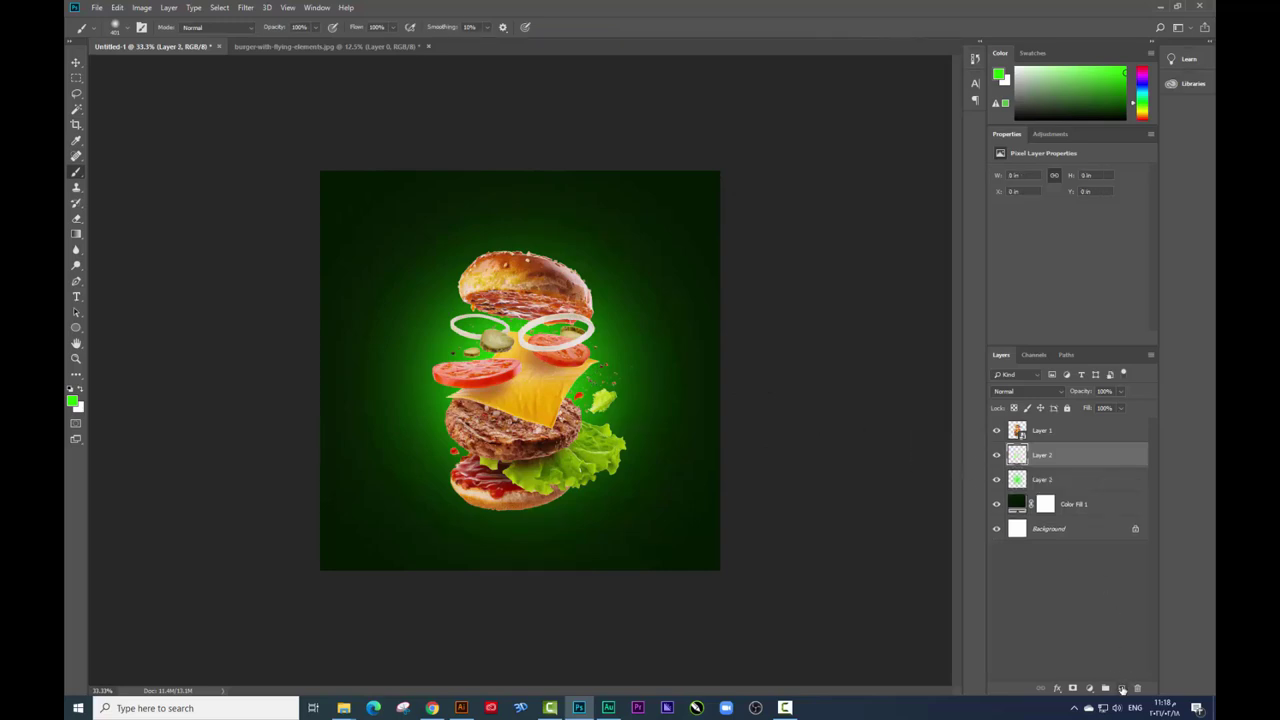
pyautogui.click(77, 404)
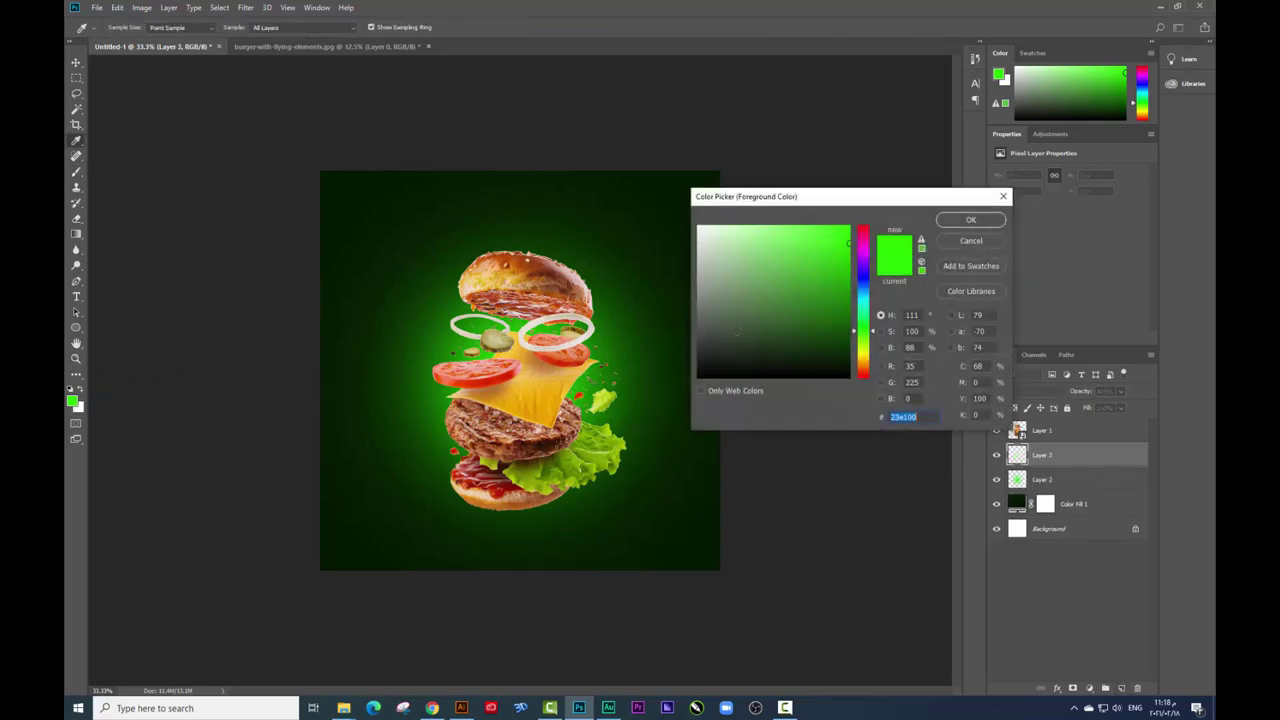
pyautogui.click(866, 357)
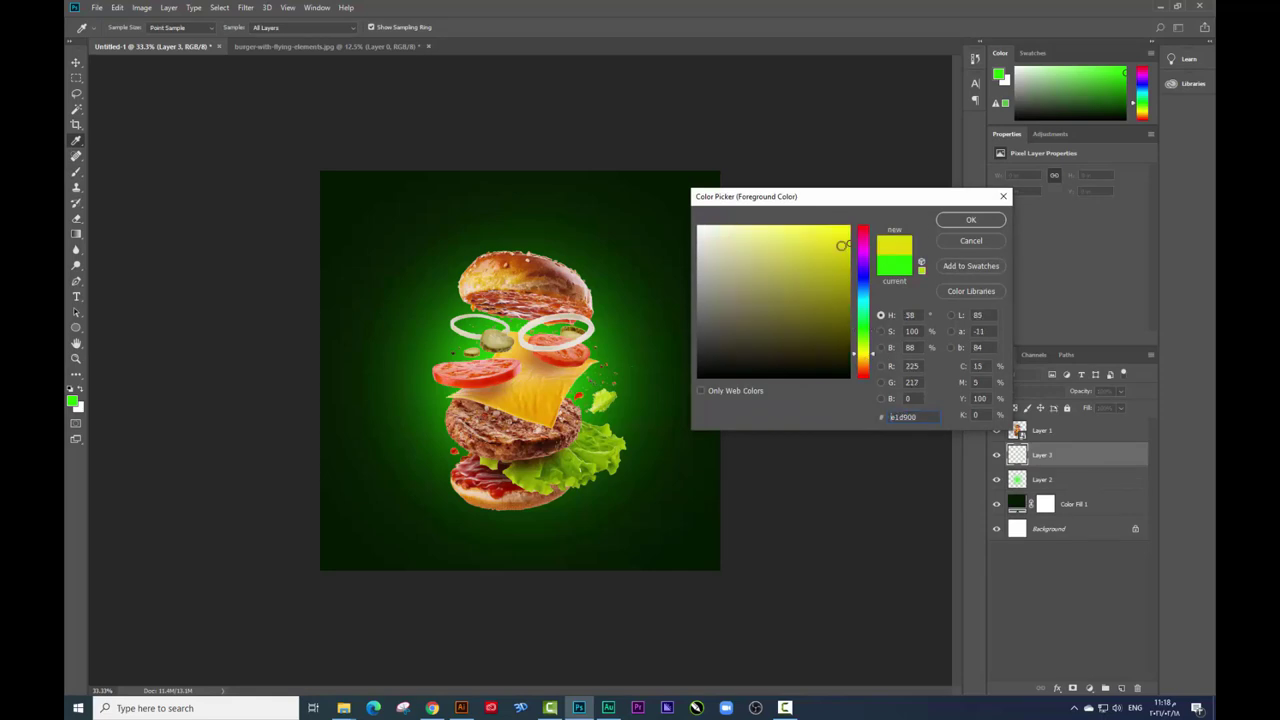
pyautogui.click(970, 220)
pyautogui.click(614, 320)
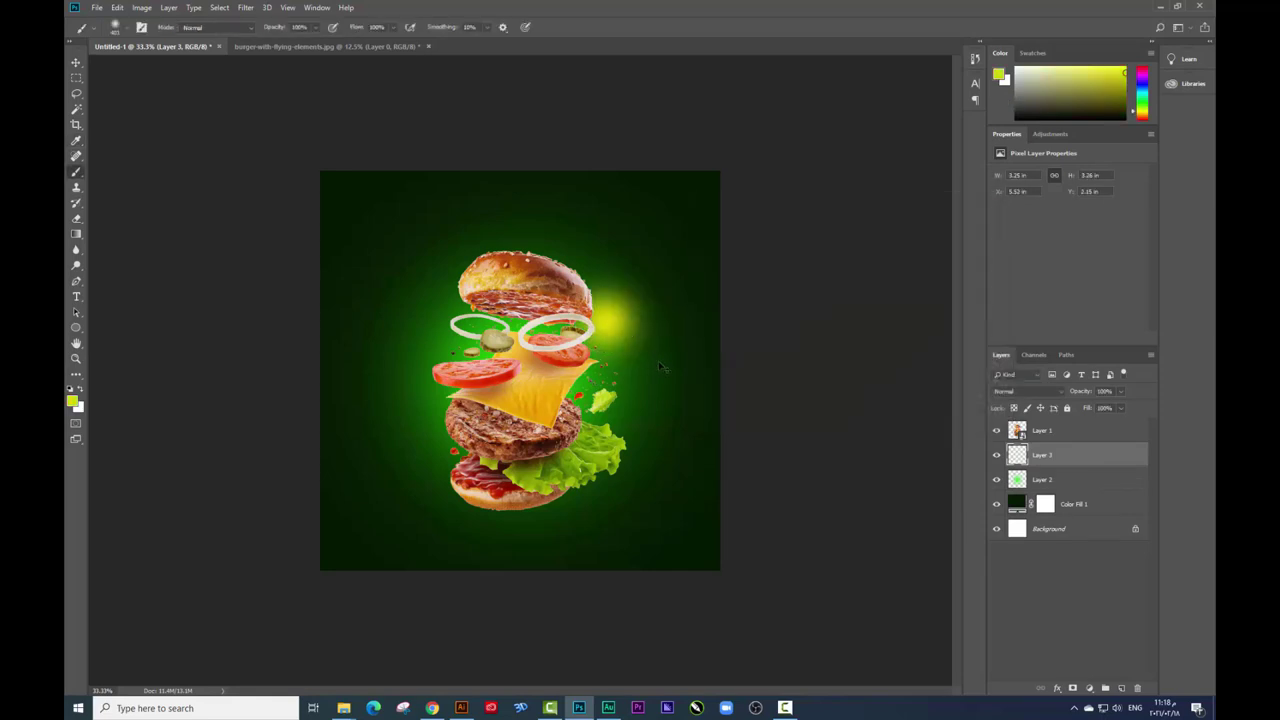
# Enlarge the yellow glow over the canvas so it spreads behind the burger.
pyautogui.hotkey('ctrl', 't')
pyautogui.moveTo(671, 386)
pyautogui.mouseDown()
pyautogui.moveTo(758, 454)
pyautogui.moveTo(582, 459)
pyautogui.mouseUp()
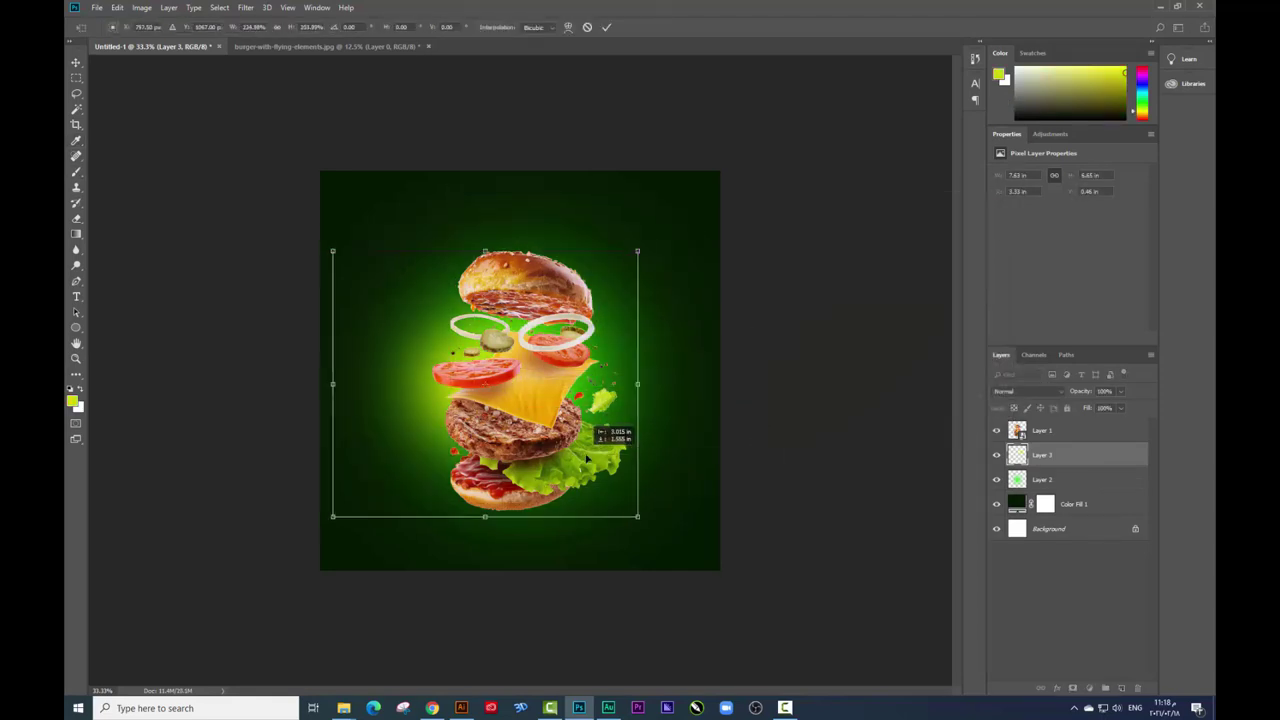
pyautogui.moveTo(657, 249); pyautogui.dragTo(714, 178)
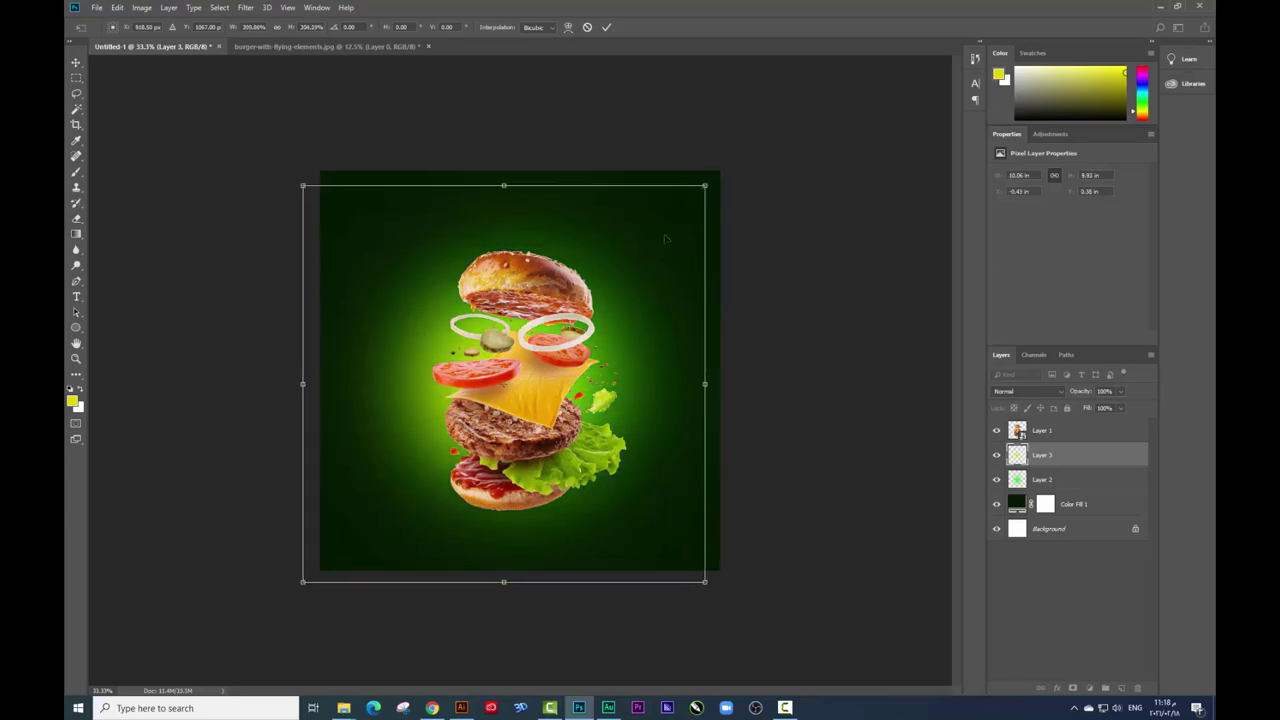
pyautogui.press('Return')
pyautogui.click(75, 63)
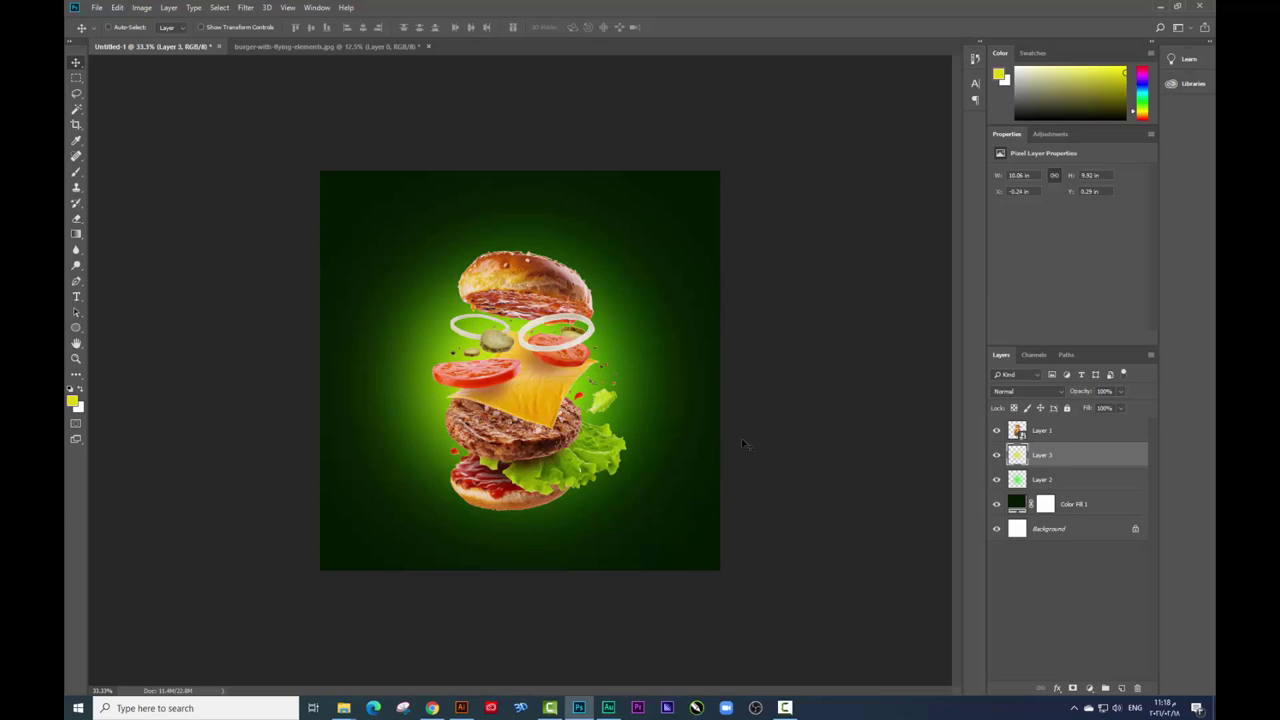
# Set both glow layers (Layers 2 and 3) to 83% opacity.
pyautogui.keyDown('shift'); pyautogui.click(1042, 480); pyautogui.keyUp('shift')
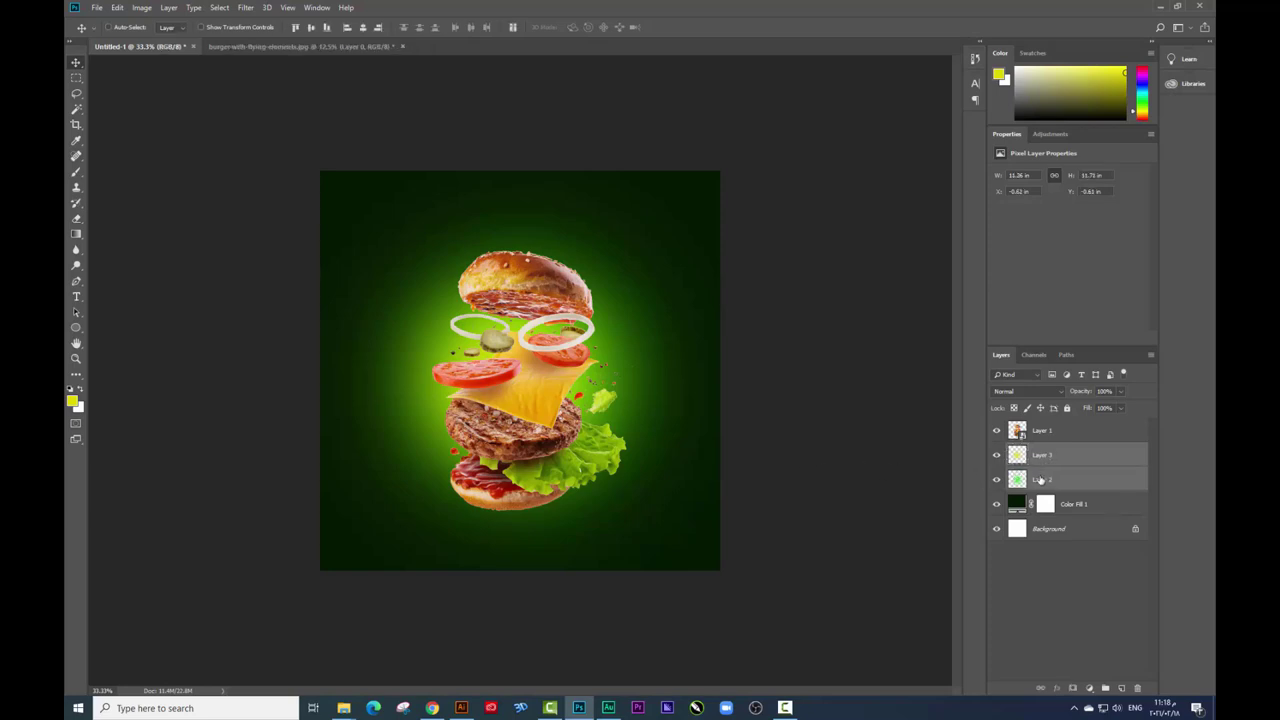
pyautogui.click(1121, 391)
pyautogui.moveTo(1121, 408); pyautogui.dragTo(1118, 407)
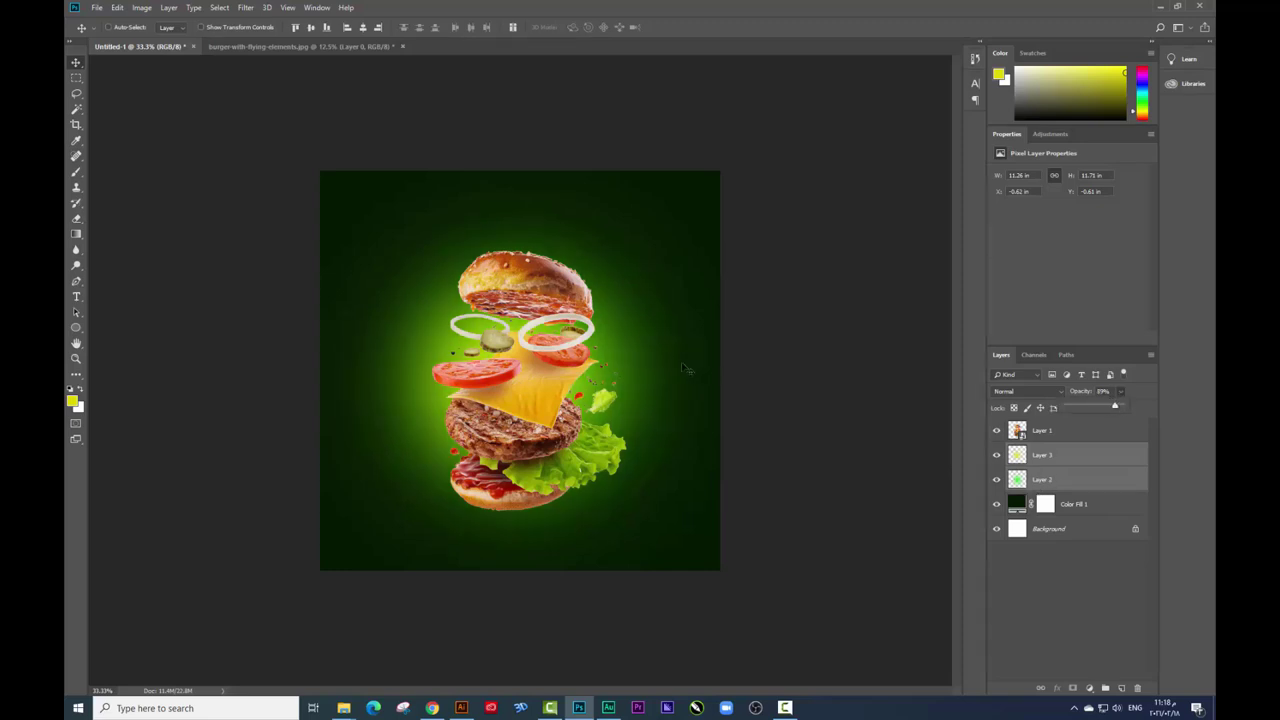
pyautogui.moveTo(682, 366); pyautogui.dragTo(690, 366)
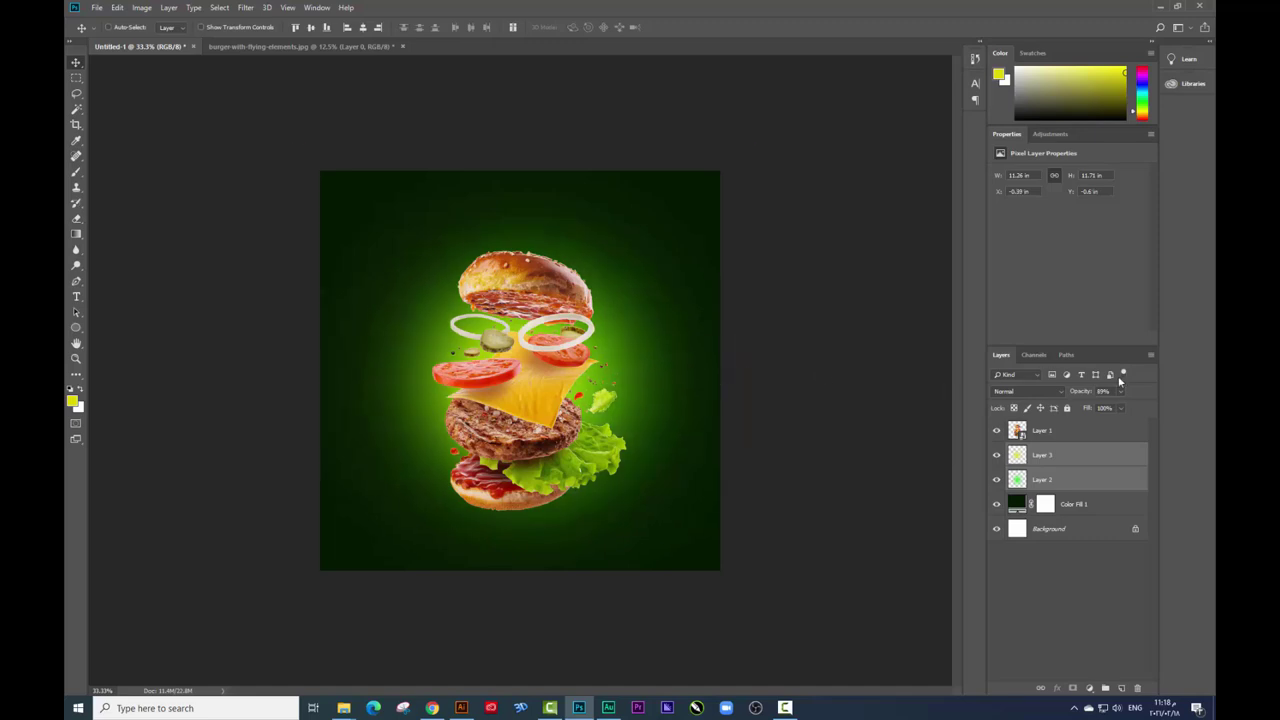
pyautogui.click(1121, 391)
pyautogui.moveTo(1122, 408); pyautogui.dragTo(1116, 408)
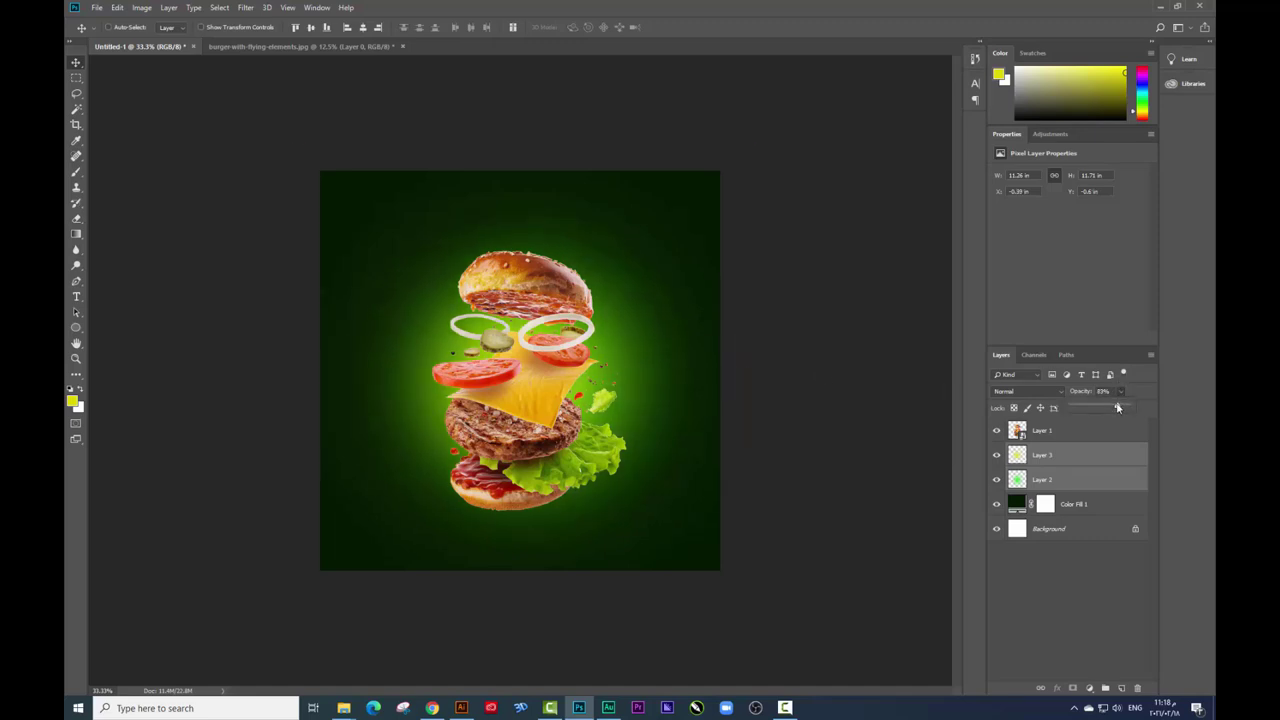
pyautogui.click(703, 347)
pyautogui.click(1041, 457)
# Add Layer 4 above the yellow glow and set the foreground colour to pale yellow.
pyautogui.click(1120, 687)
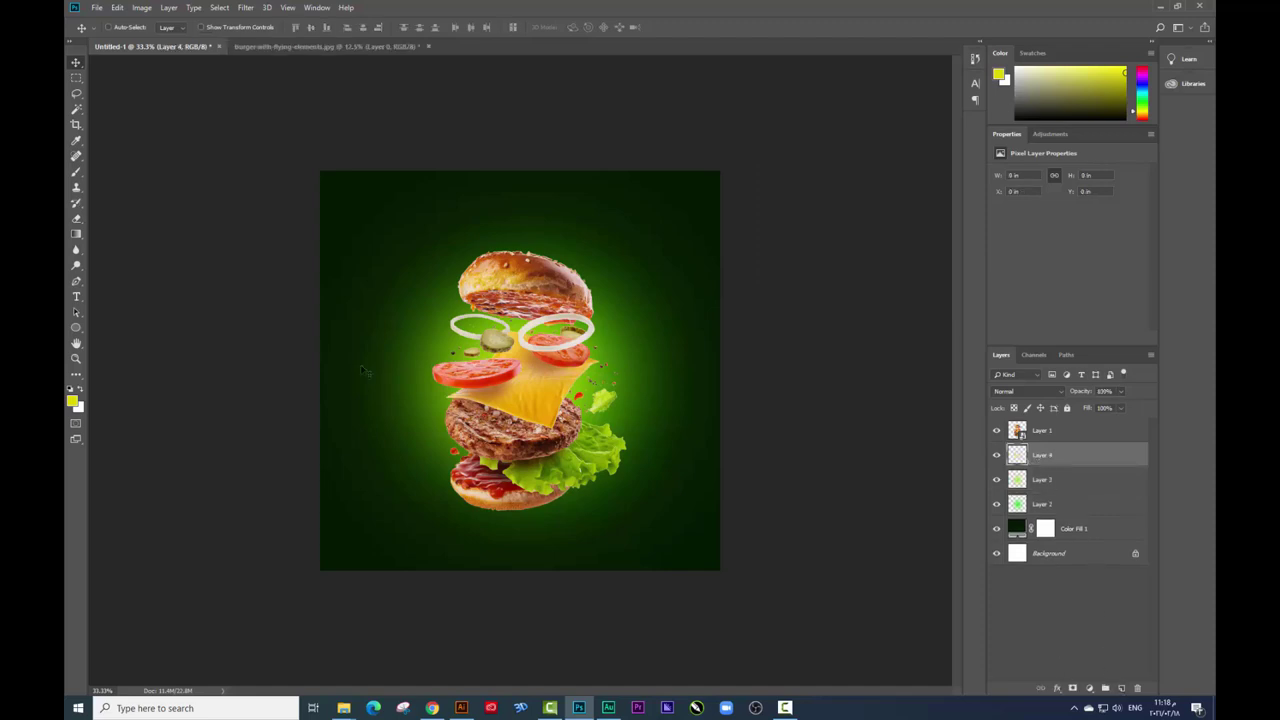
pyautogui.click(76, 140)
pyautogui.click(72, 401)
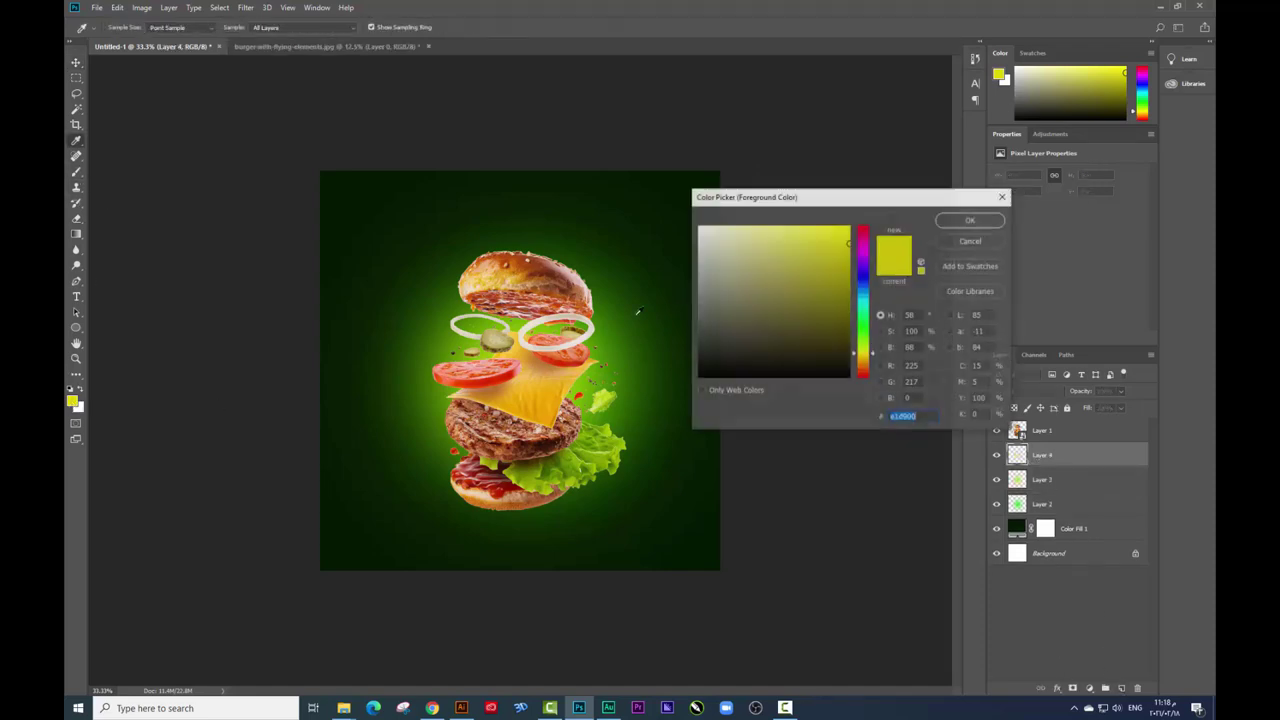
pyautogui.click(730, 243)
pyautogui.click(970, 220)
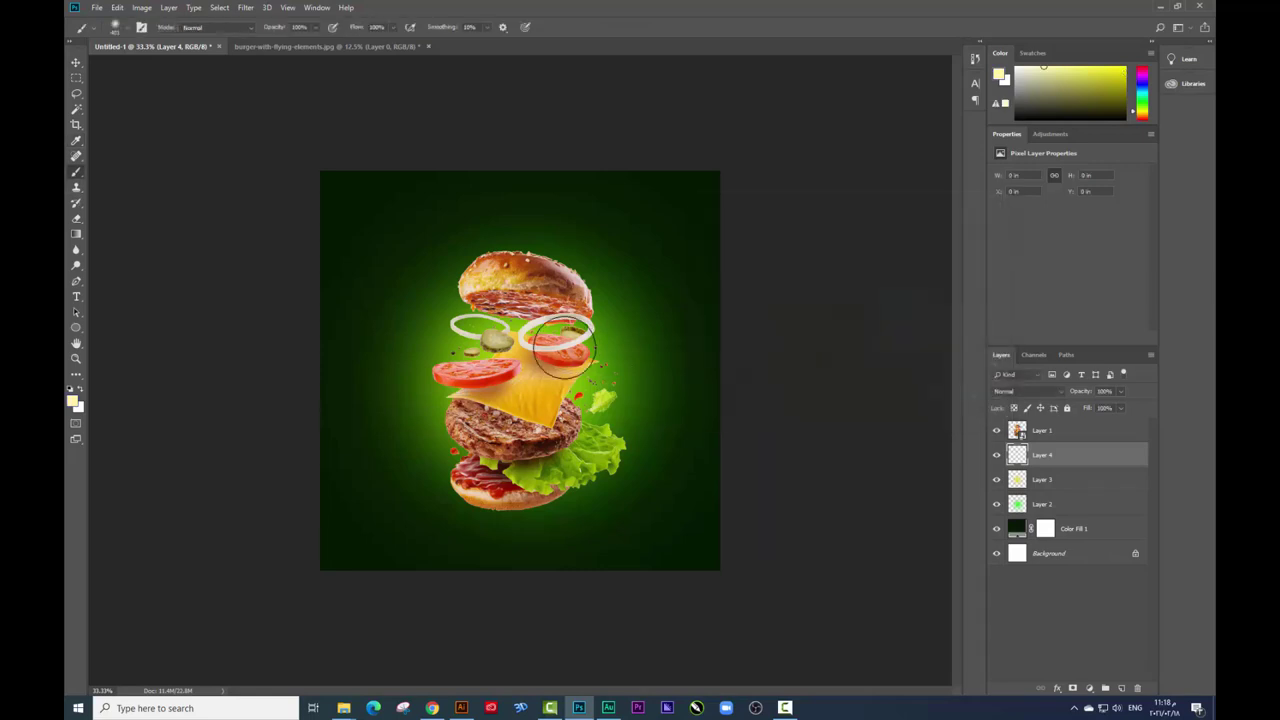
# Enlarge the pale yellow highlight over the burger's middle.
pyautogui.hotkey('ctrl', 't')
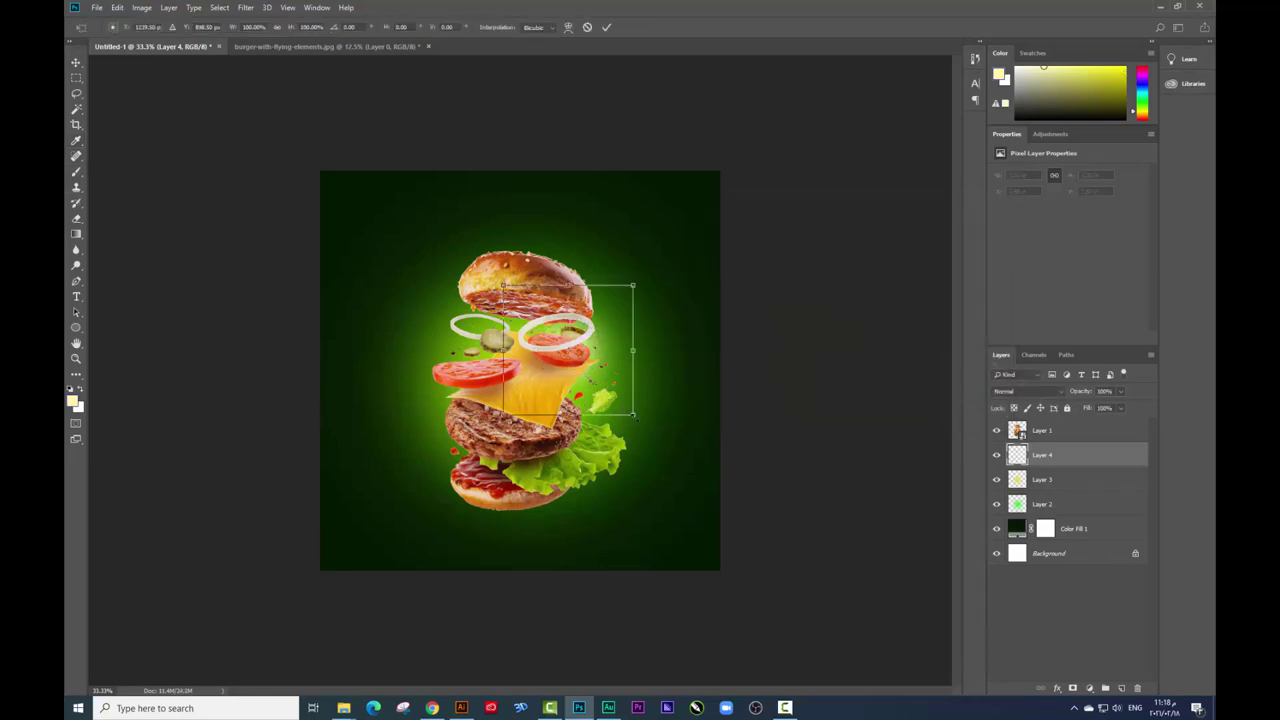
pyautogui.moveTo(636, 417); pyautogui.dragTo(729, 449)
pyautogui.moveTo(663, 251); pyautogui.dragTo(690, 219)
pyautogui.press('Return')
pyautogui.press('b')
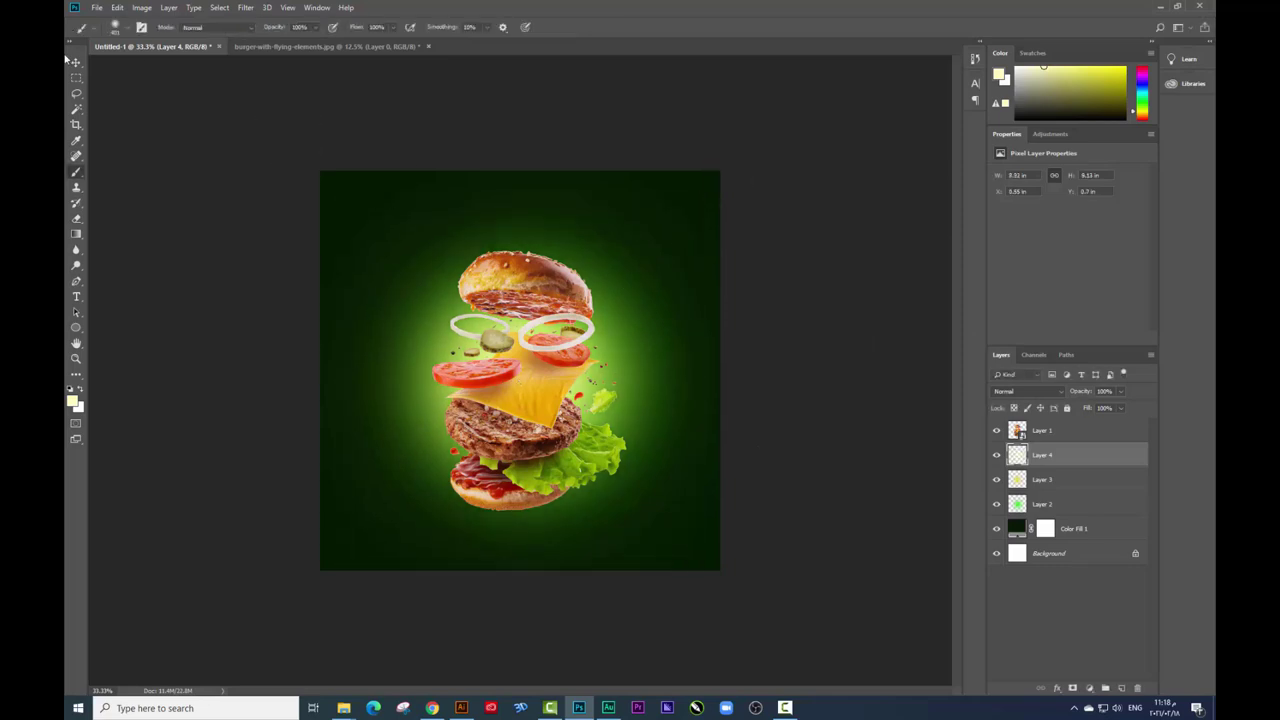
pyautogui.click(75, 62)
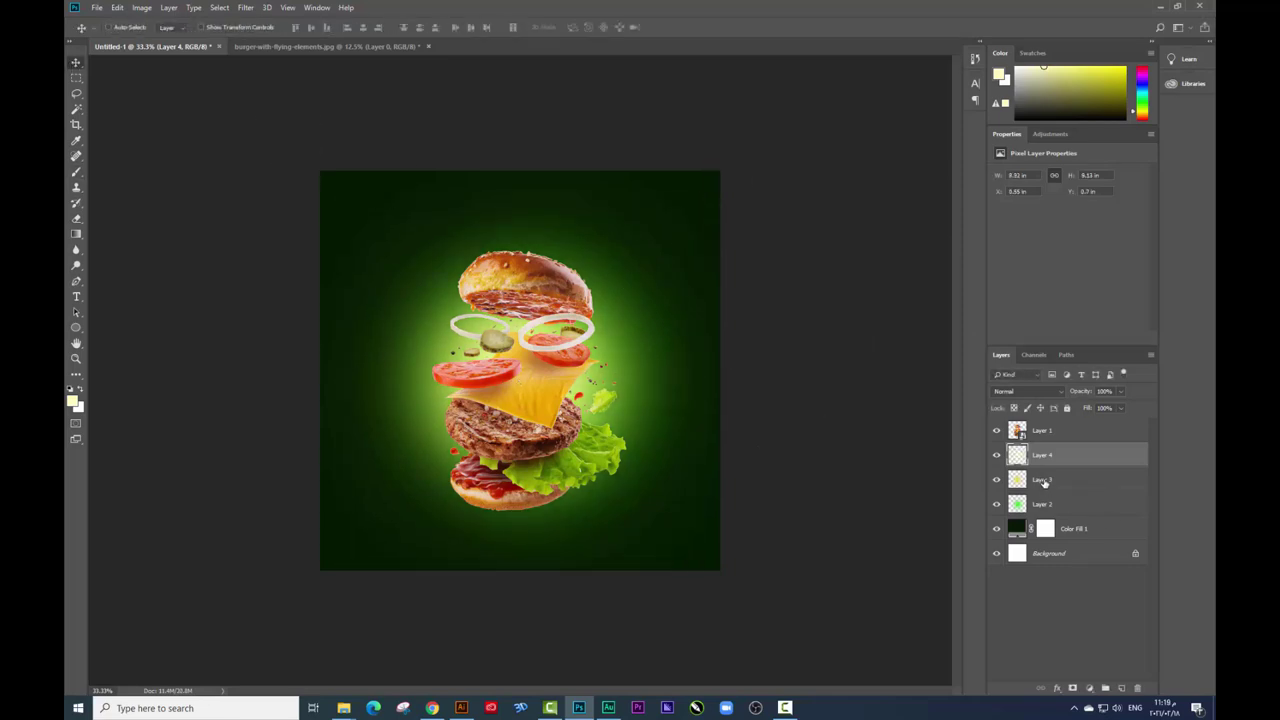
# Crop the canvas taller, adding green background above the burger for a portrait poster.
pyautogui.press('c')
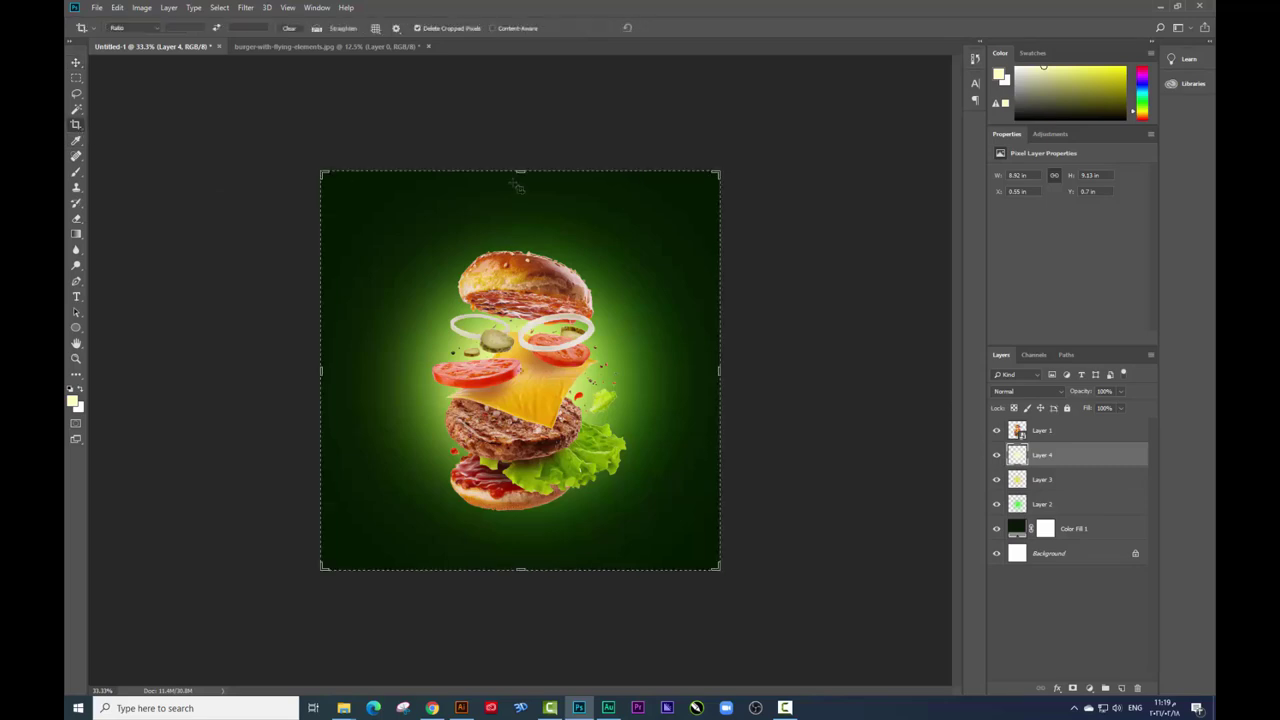
pyautogui.moveTo(522, 171); pyautogui.dragTo(536, 153)
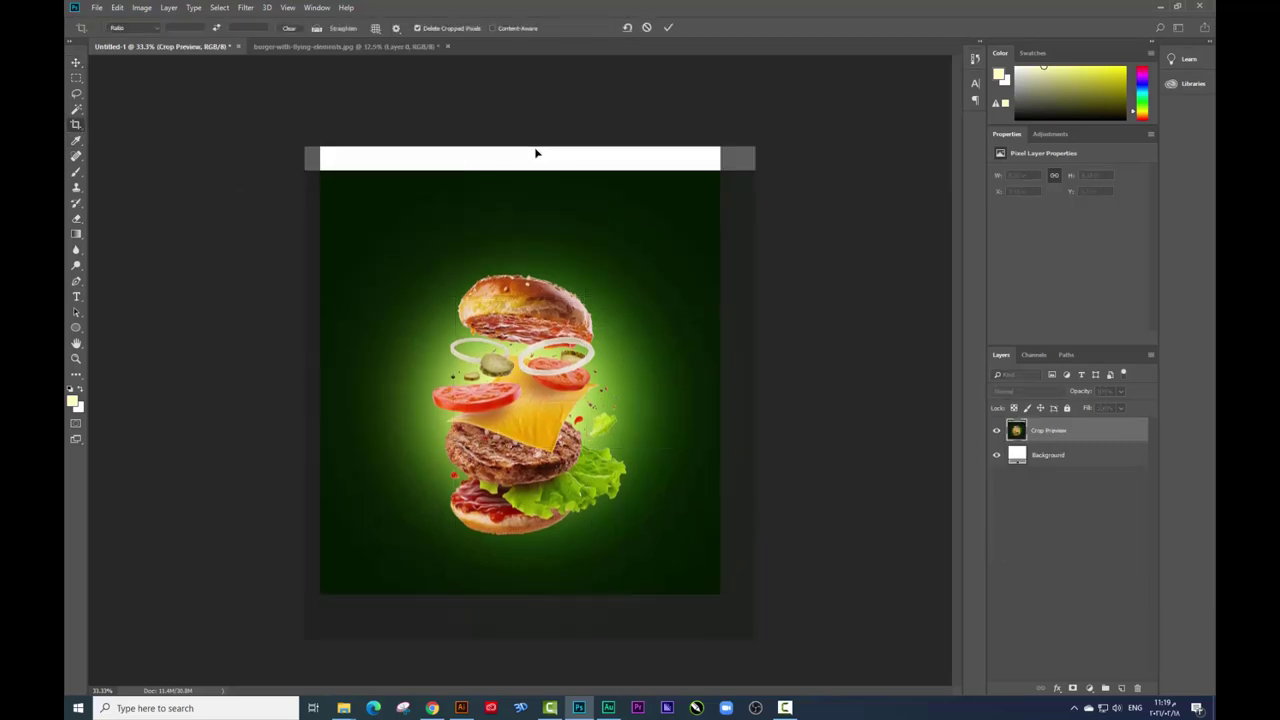
pyautogui.click(76, 66)
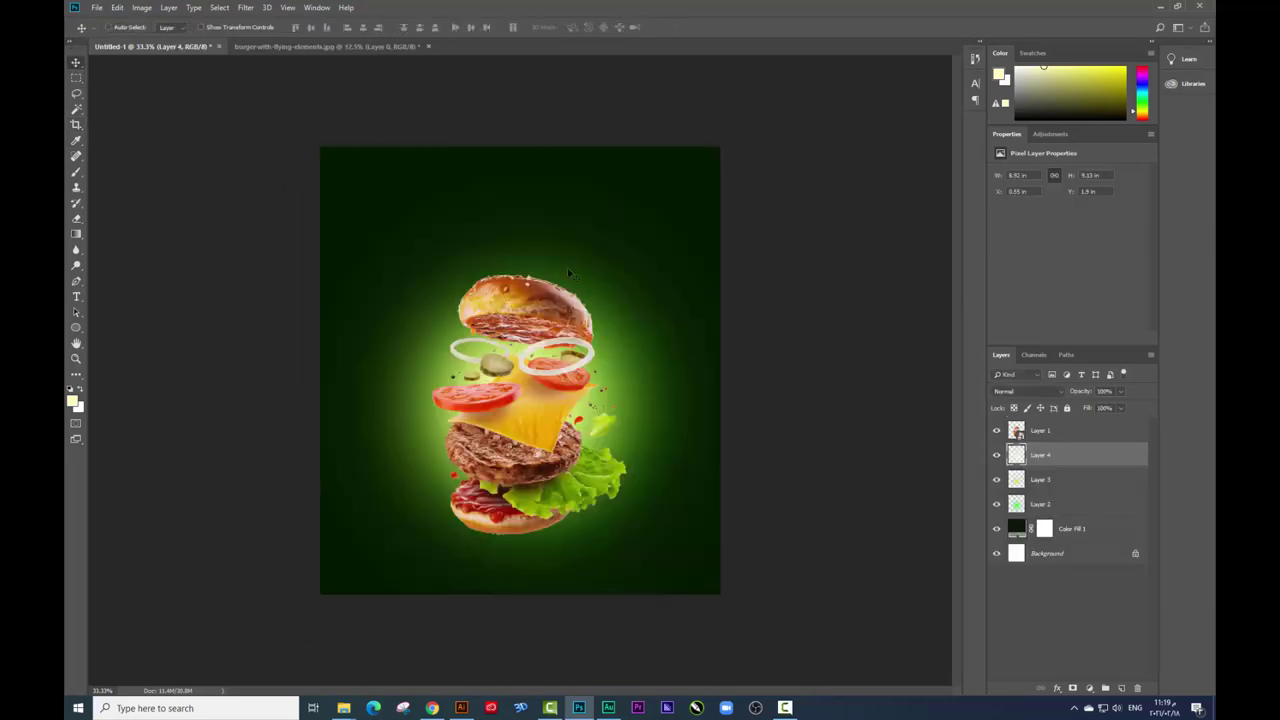
pyautogui.rightClick(535, 300)
pyautogui.click(590, 235)
# Search Freepik for 'fire', download the realistic burning flames vector, and open its zip in WinRAR.
pyautogui.click(432, 708)
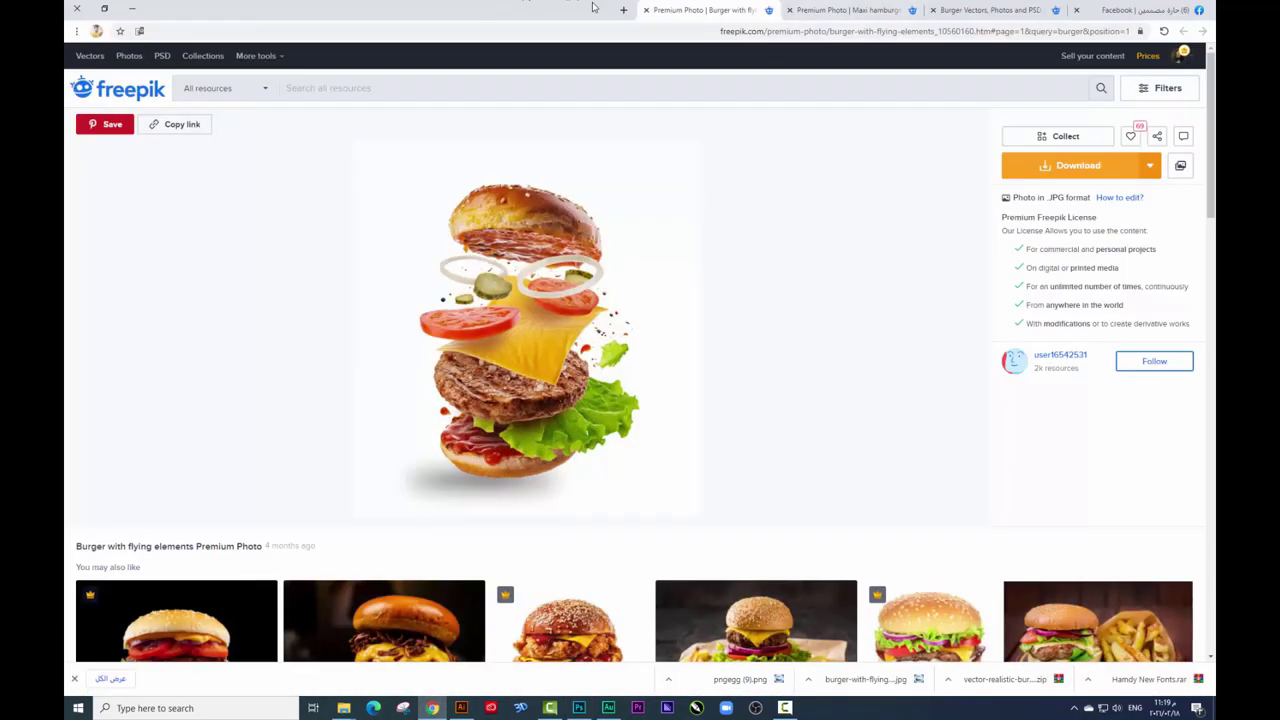
pyautogui.click(590, 96)
pyautogui.write('fir')
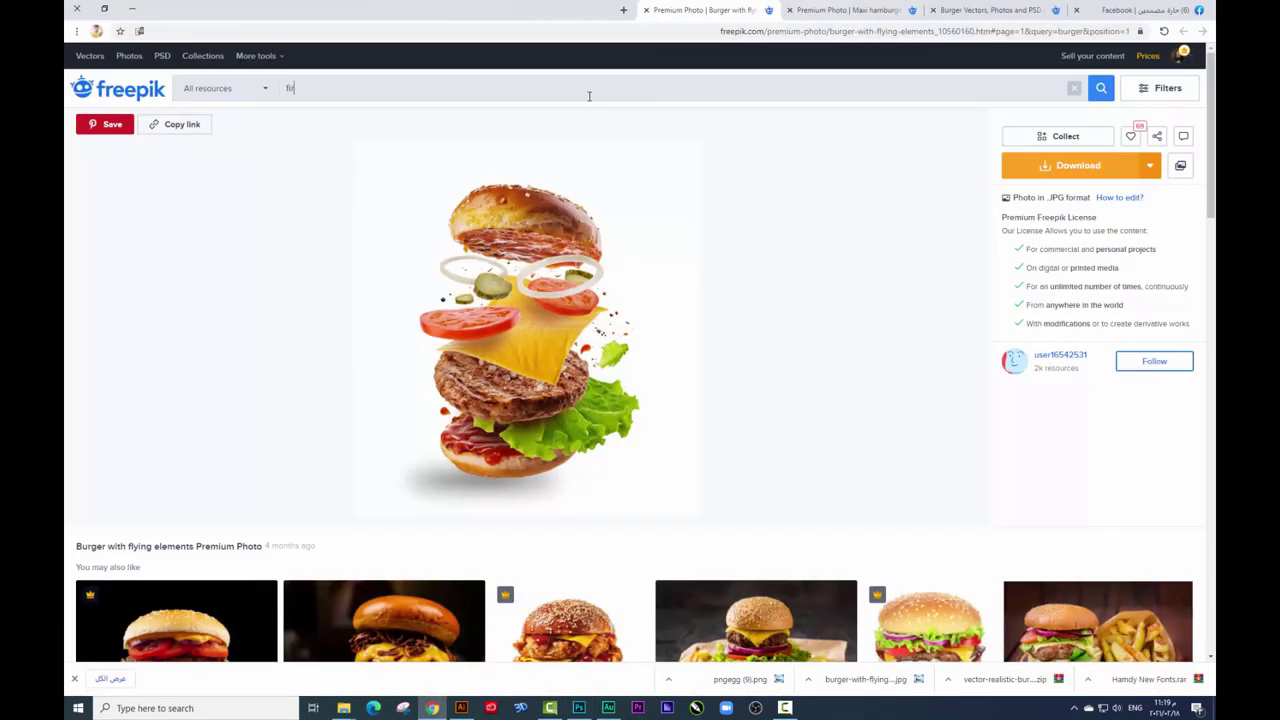
pyautogui.write('e')
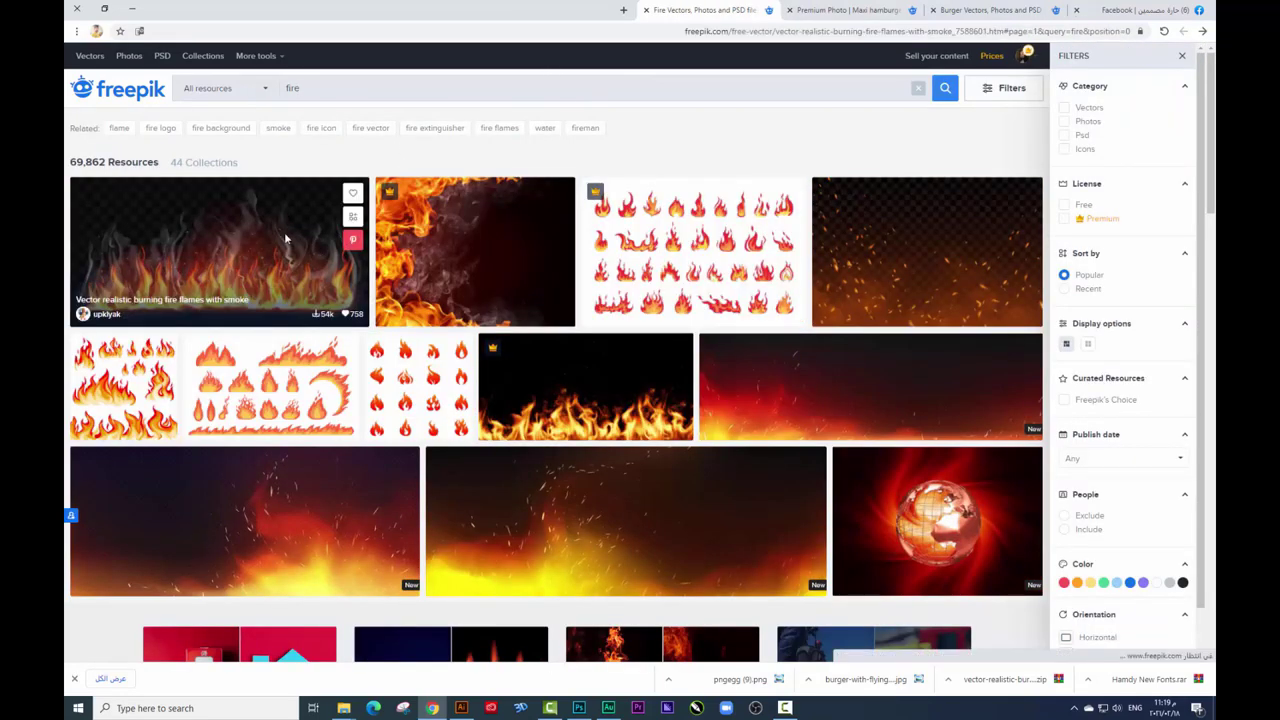
pyautogui.click(284, 232)
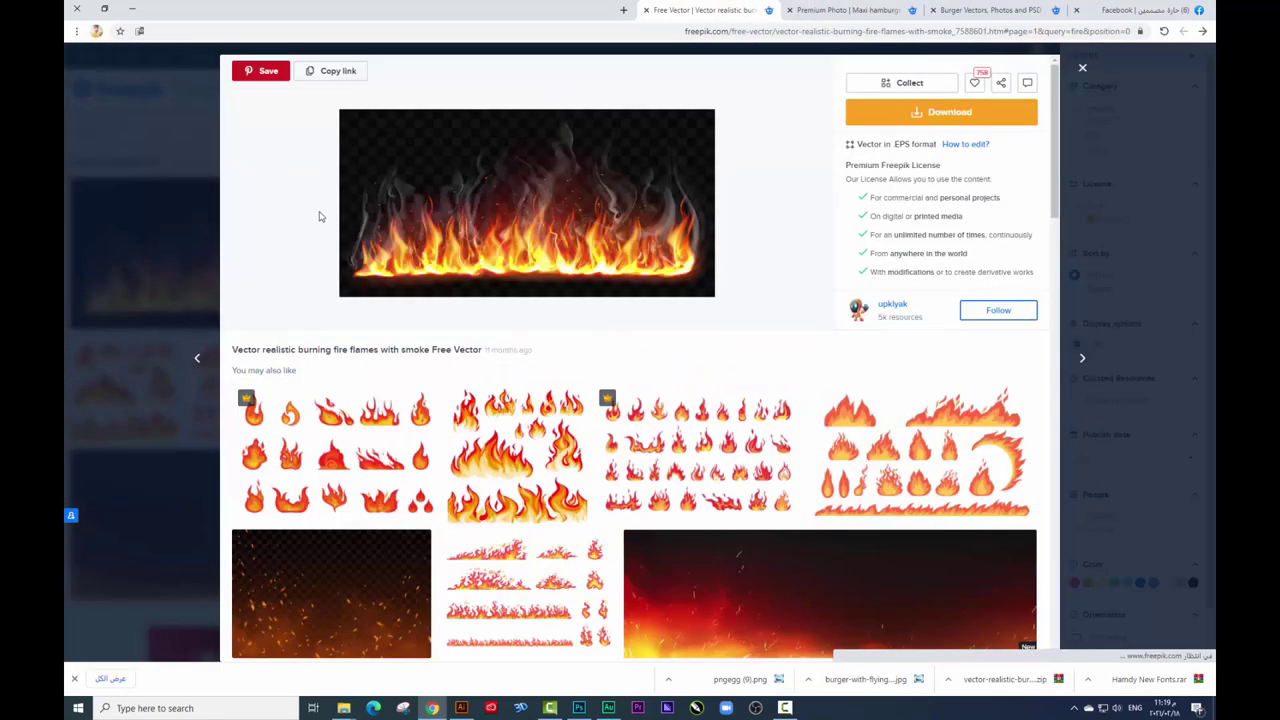
pyautogui.click(900, 120)
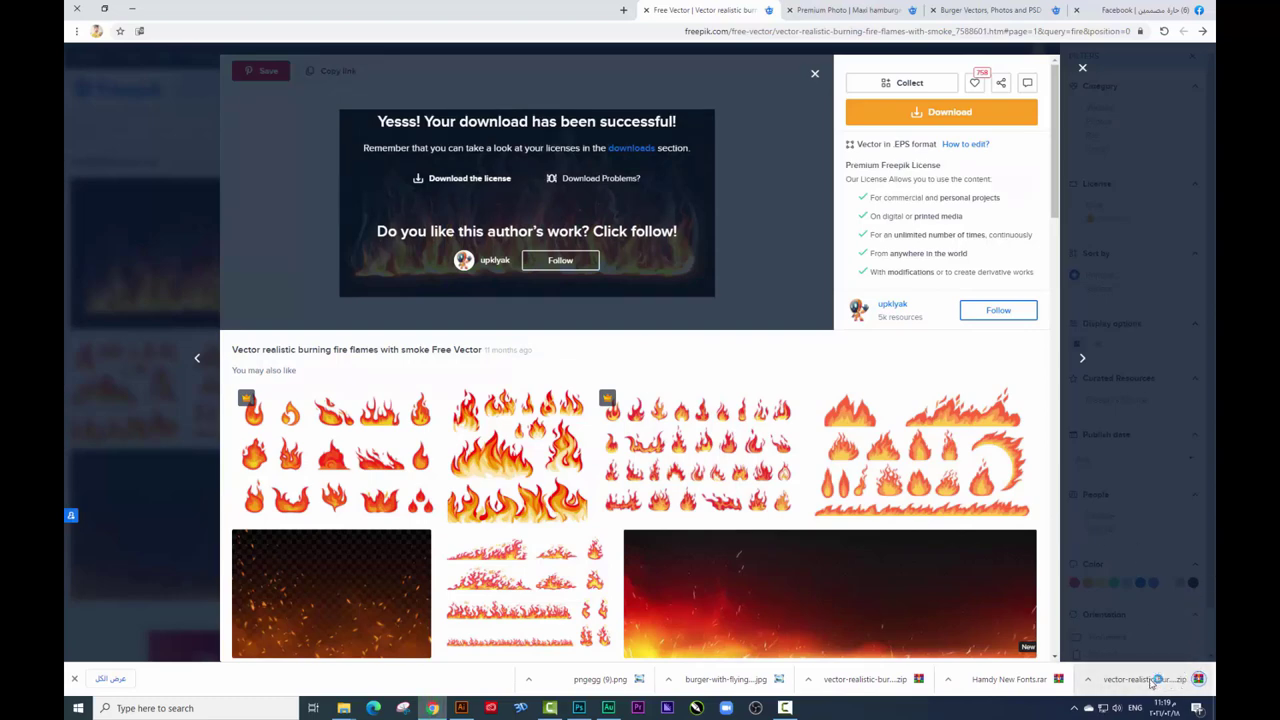
pyautogui.click(1152, 678)
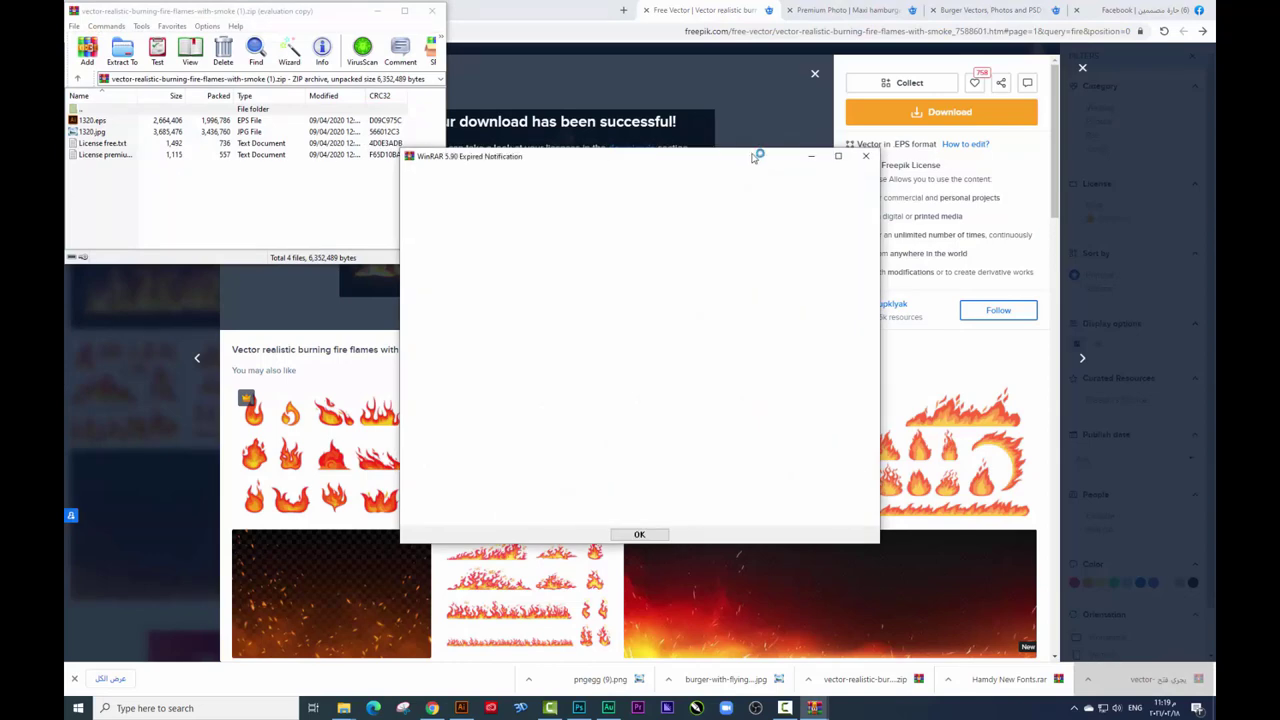
# Open the flames file 1320.eps in Illustrator, answering the 9-slice scaling prompt.
pyautogui.press('Escape')
pyautogui.doubleClick(101, 121)
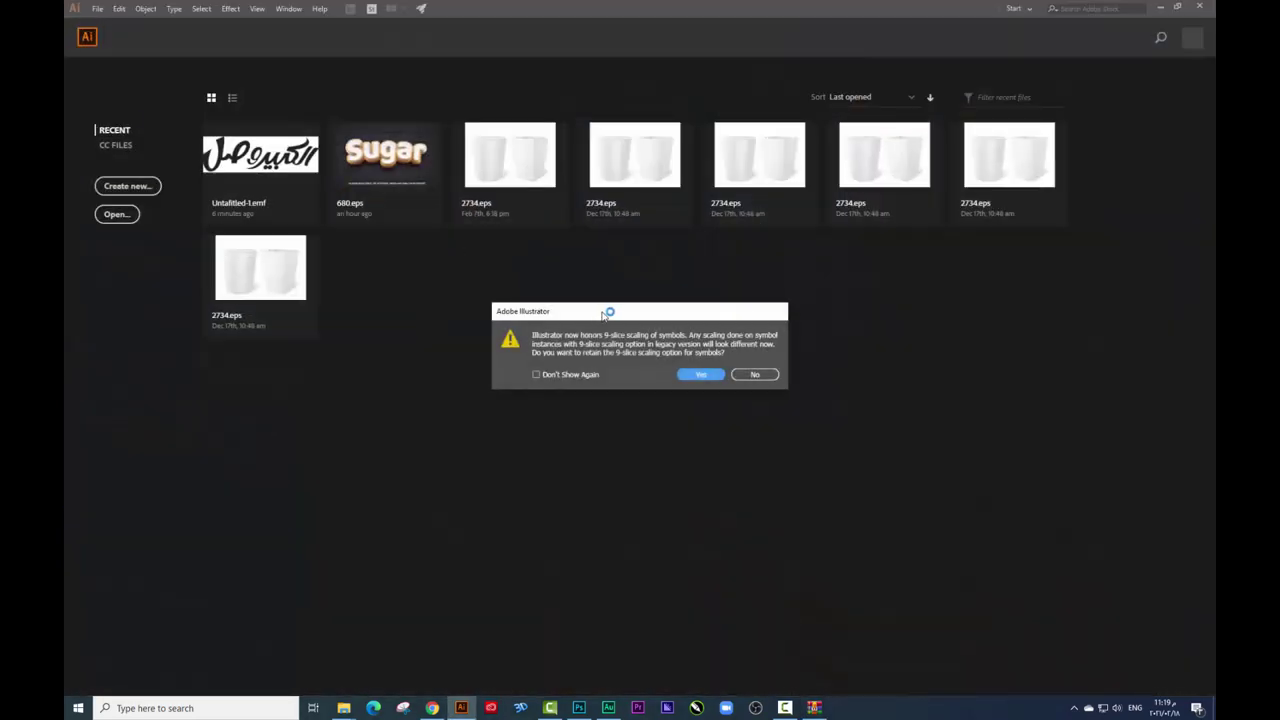
pyautogui.click(736, 374)
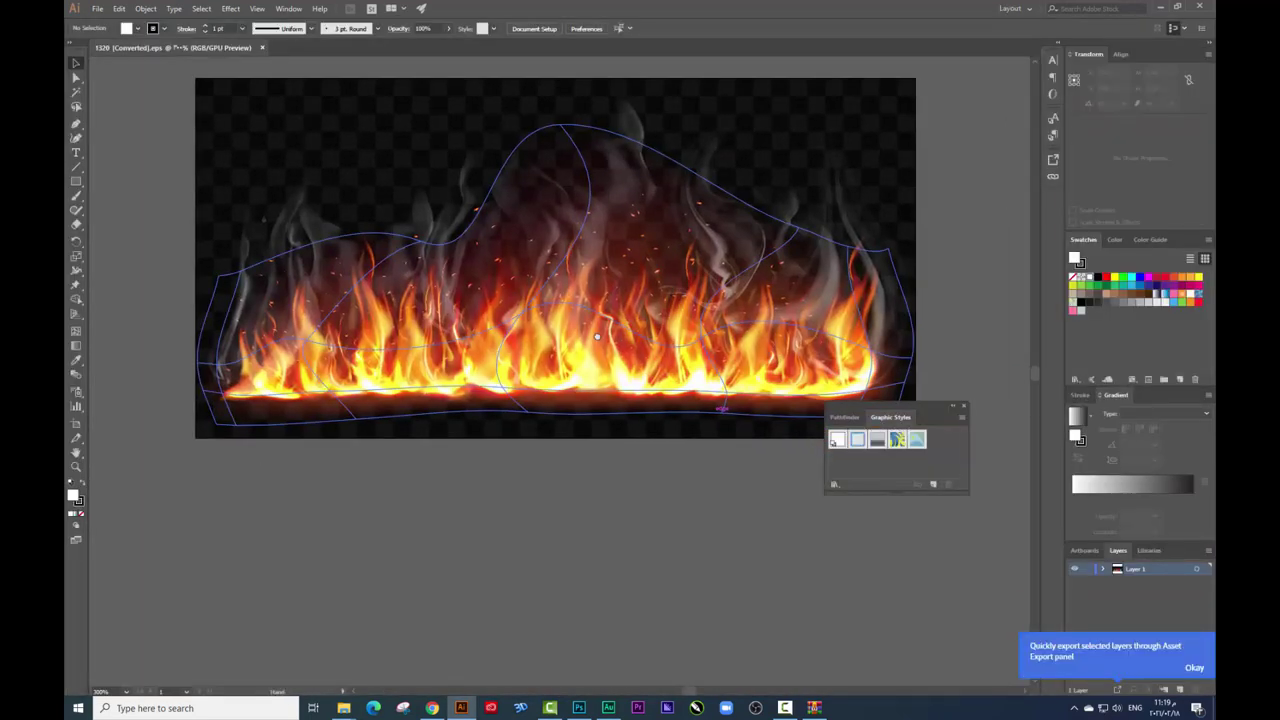
# Reveal the hidden smoke sublayer and select the whole fire group.
pyautogui.click(1104, 569)
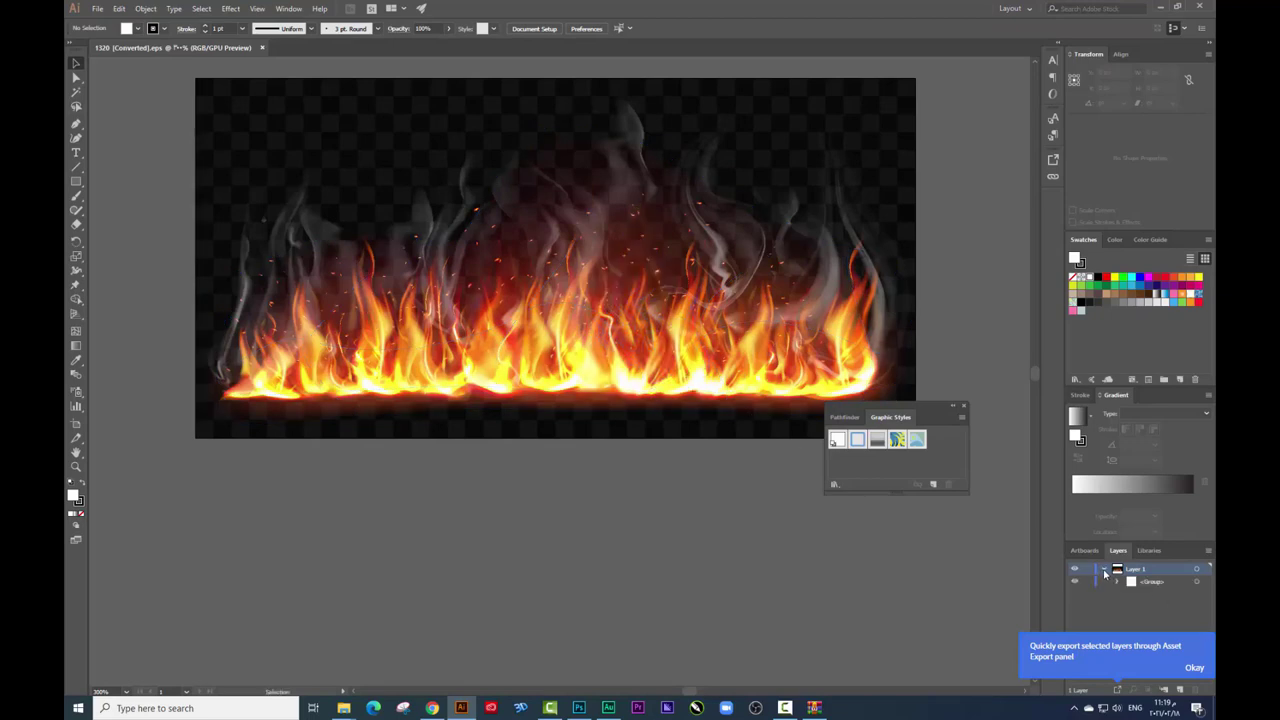
pyautogui.click(1117, 582)
pyautogui.click(1075, 607)
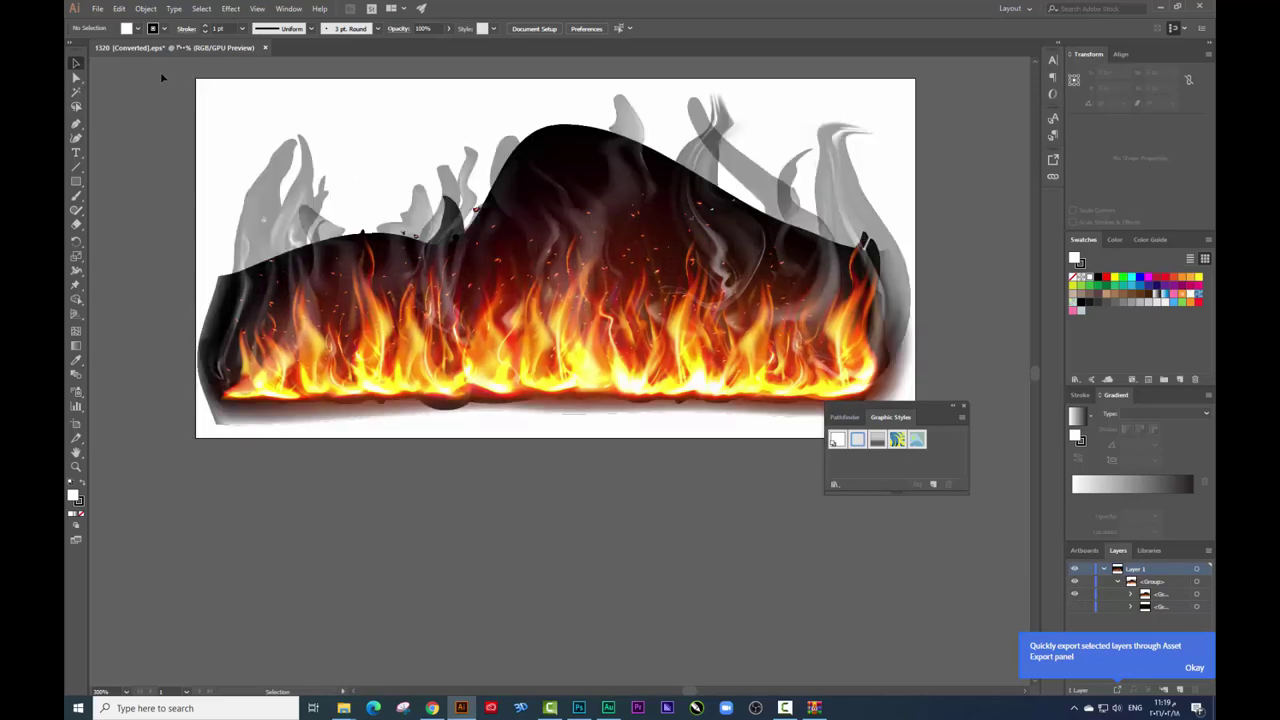
pyautogui.click(700, 330)
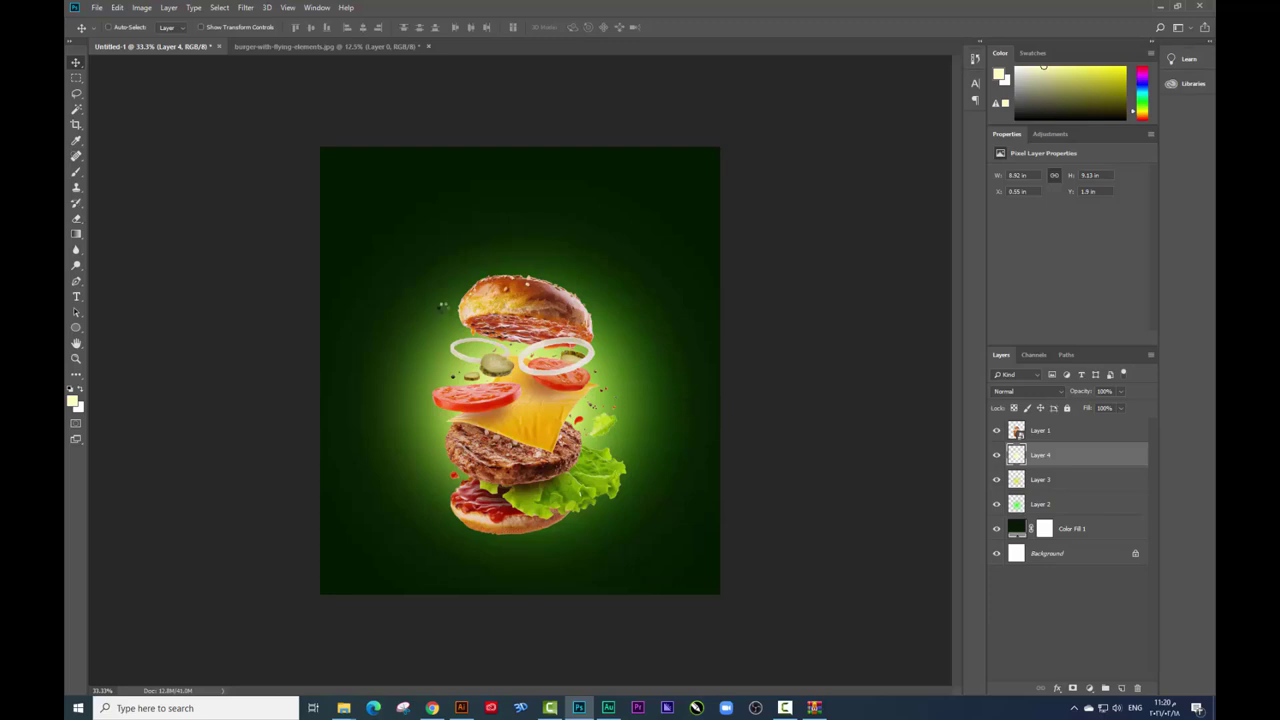
# Paste the flames behind the burger and convert the layer to a Smart Object.
pyautogui.hotkey('ctrl', 't')
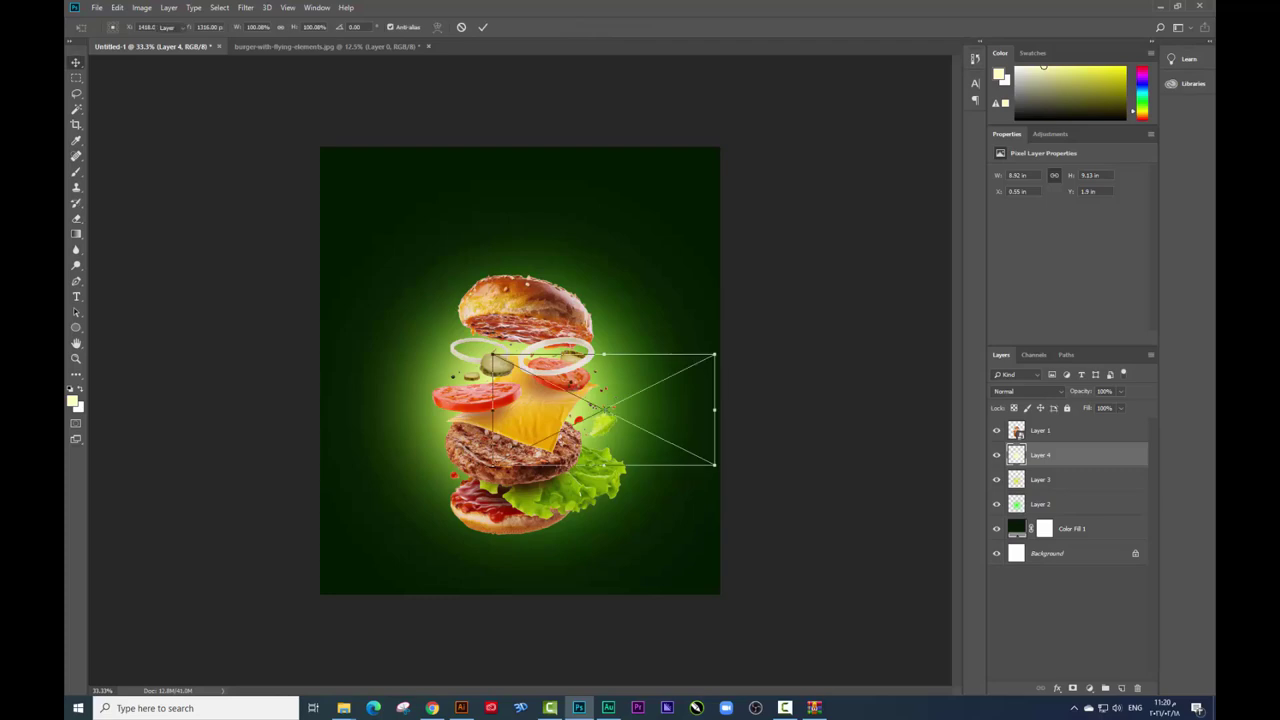
pyautogui.press('Return')
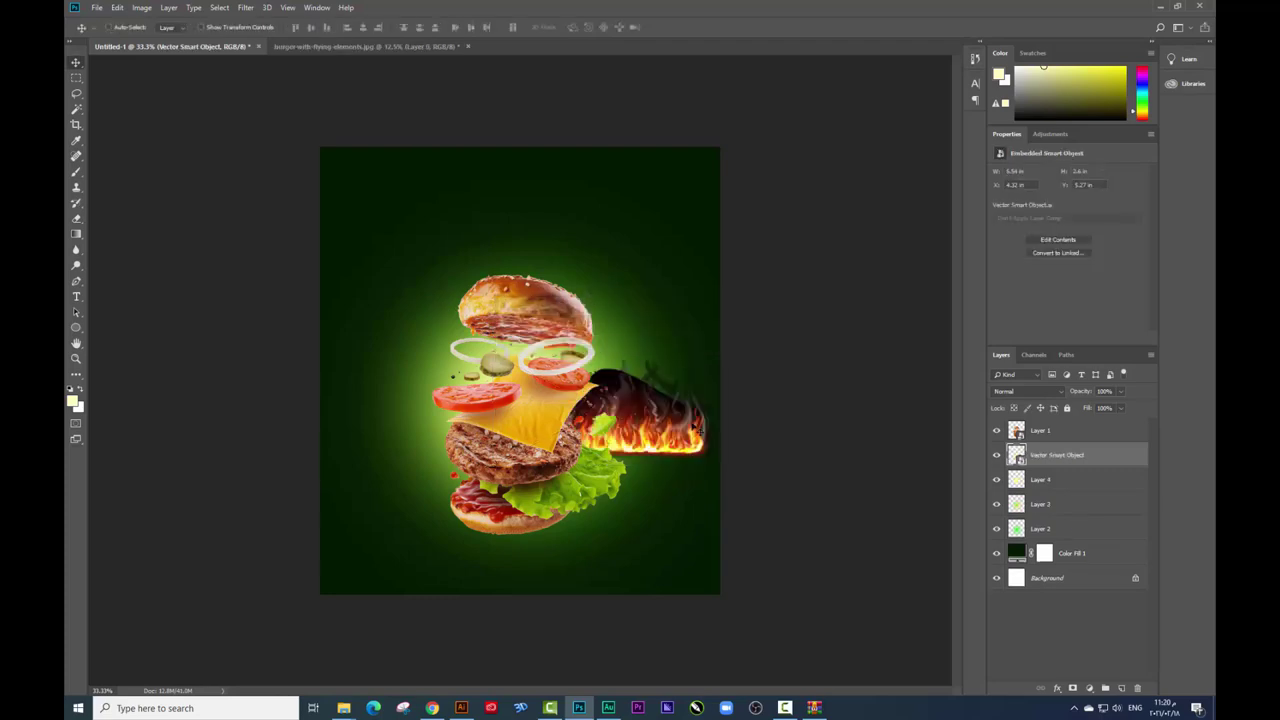
pyautogui.moveTo(720, 428); pyautogui.dragTo(642, 428)
pyautogui.rightClick(1080, 455)
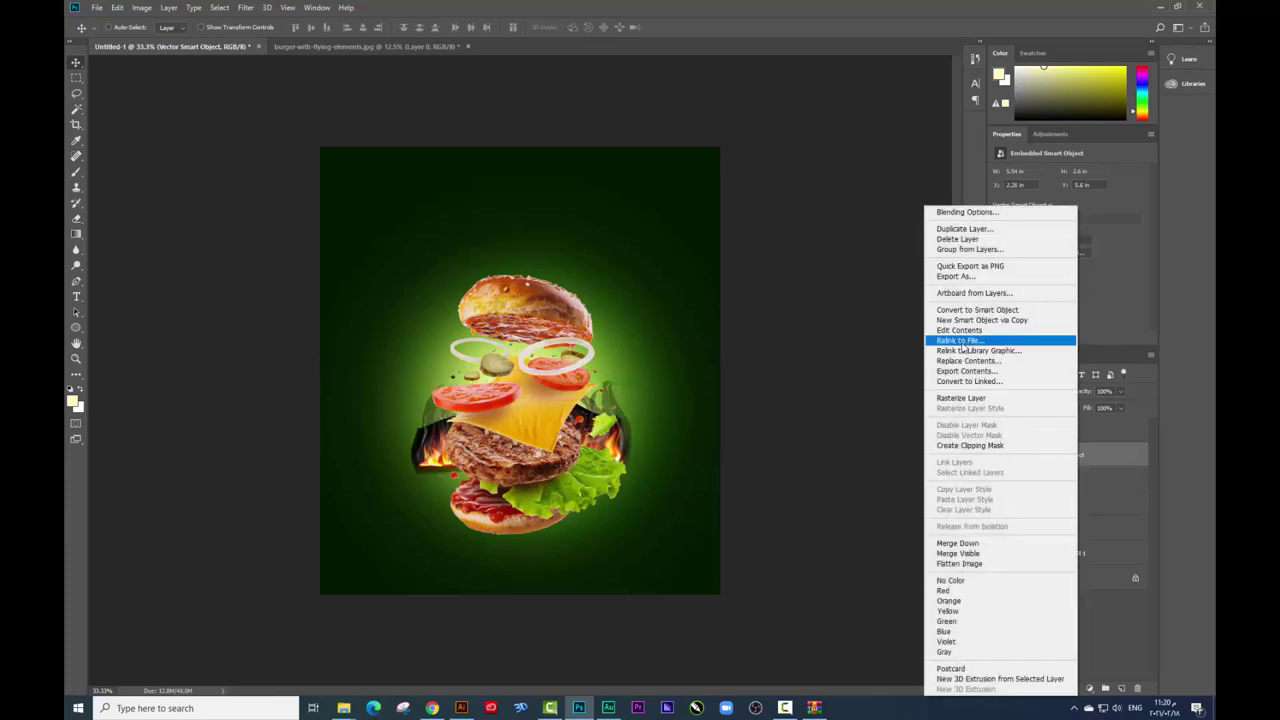
pyautogui.click(956, 311)
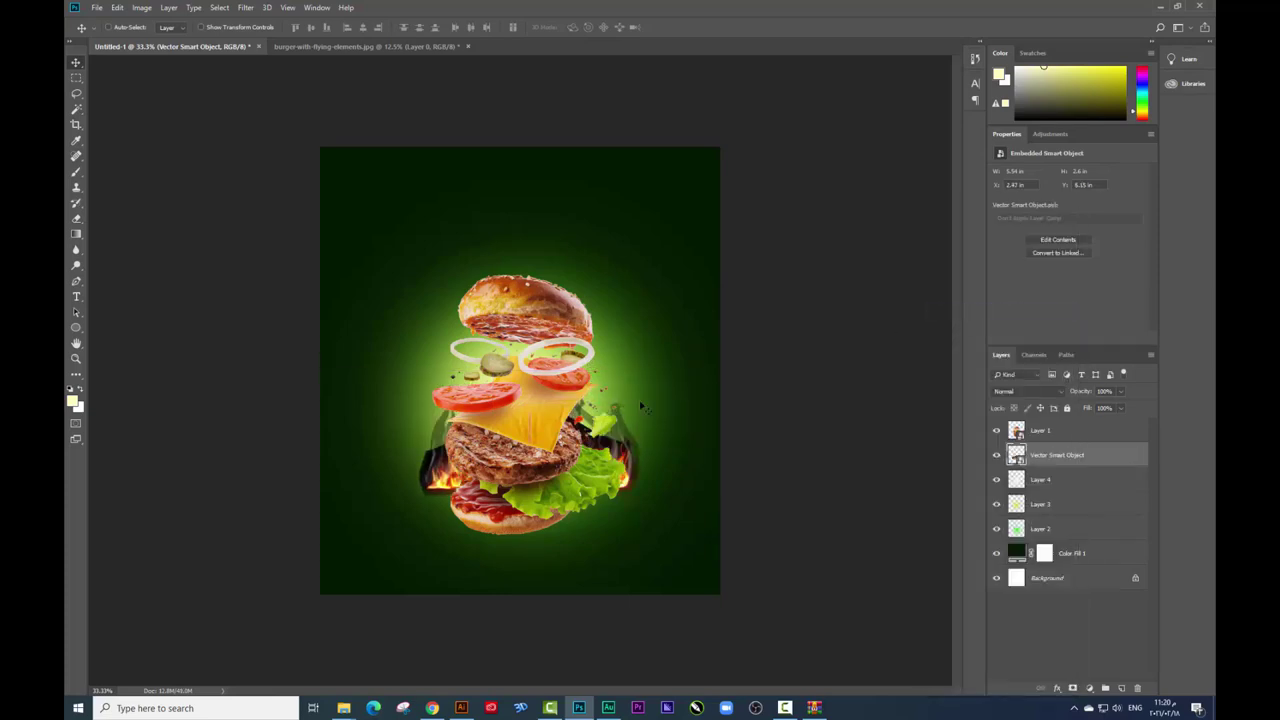
# Scale the flames to about 9.33 x 4.38 in and raise them behind the patty.
pyautogui.hotkey('ctrl', 't')
pyautogui.moveTo(643, 394); pyautogui.dragTo(716, 357)
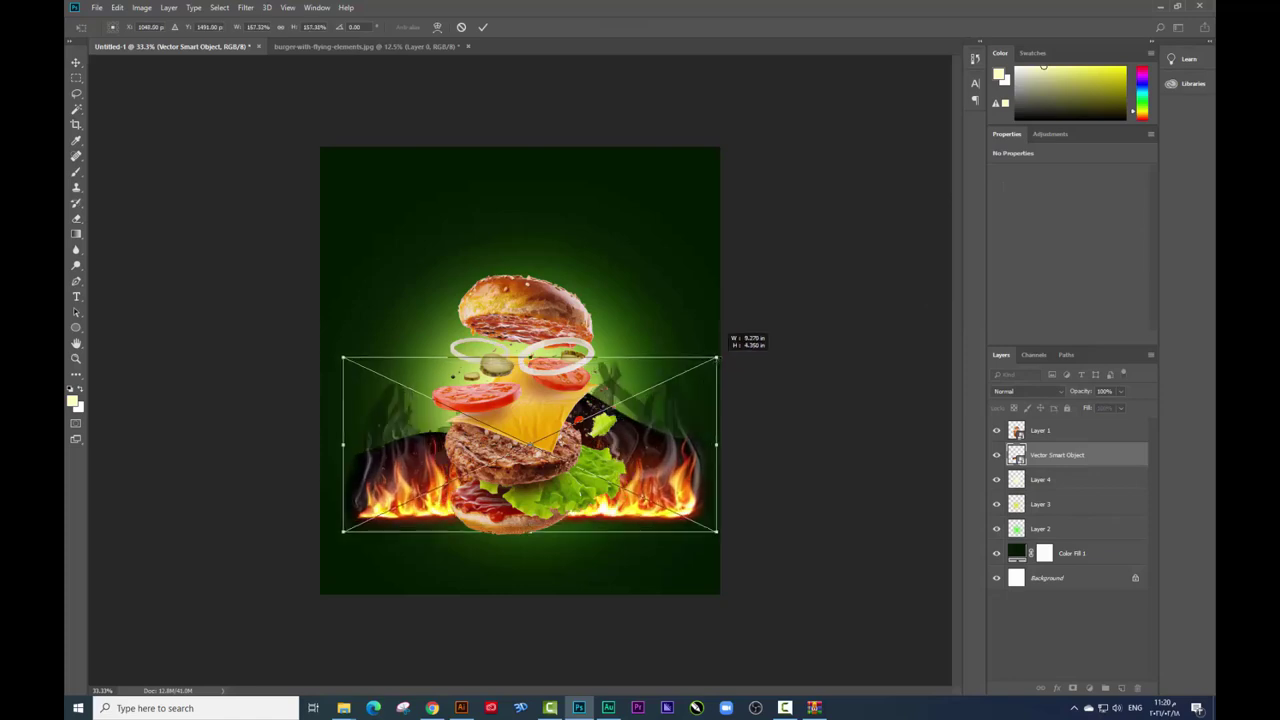
pyautogui.press('Return')
pyautogui.moveTo(658, 507); pyautogui.dragTo(655, 477)
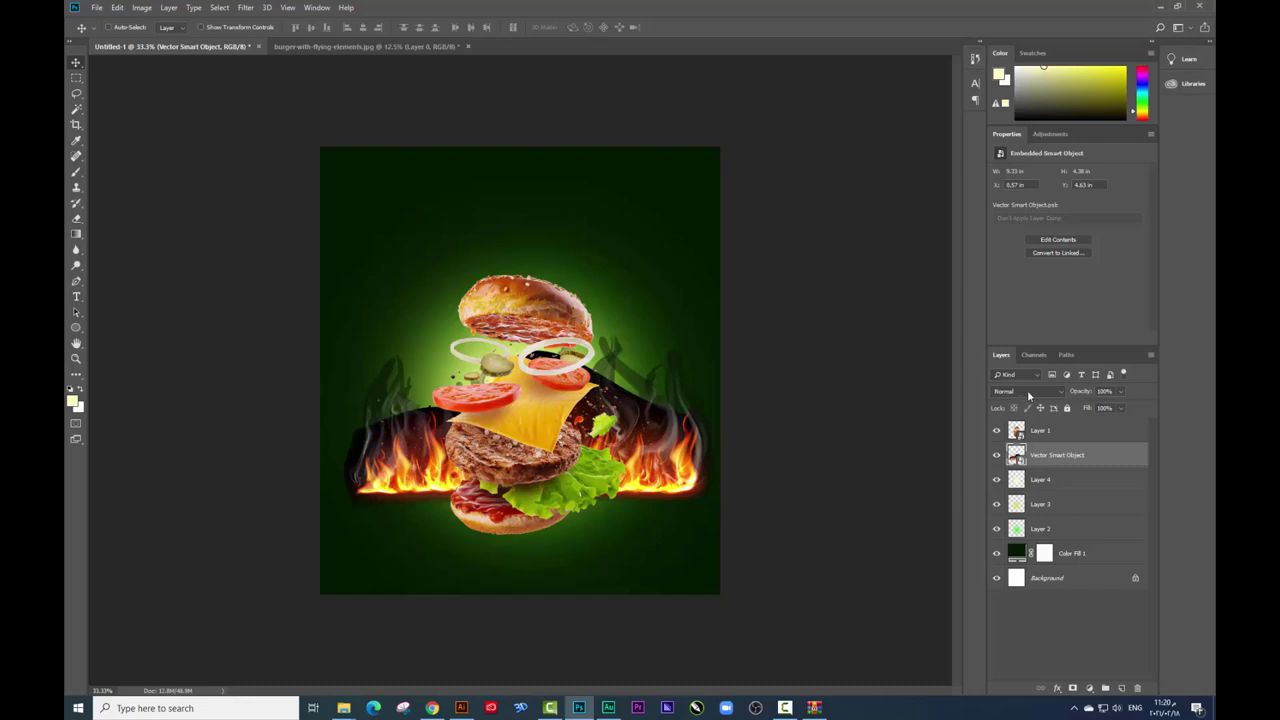
# Set the flames layer's blend mode to Screen to drop the dark background.
pyautogui.click(1023, 391)
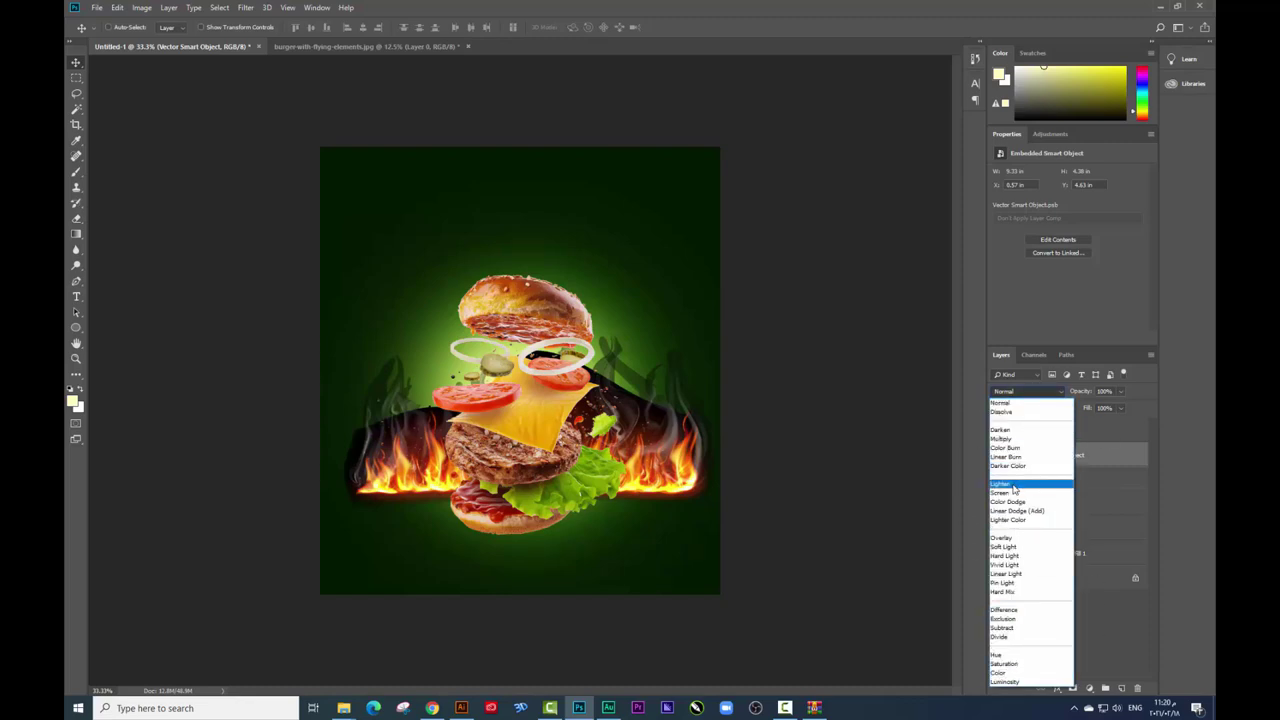
pyautogui.press('Escape')
pyautogui.hotkey('alt', 'shift', 's')
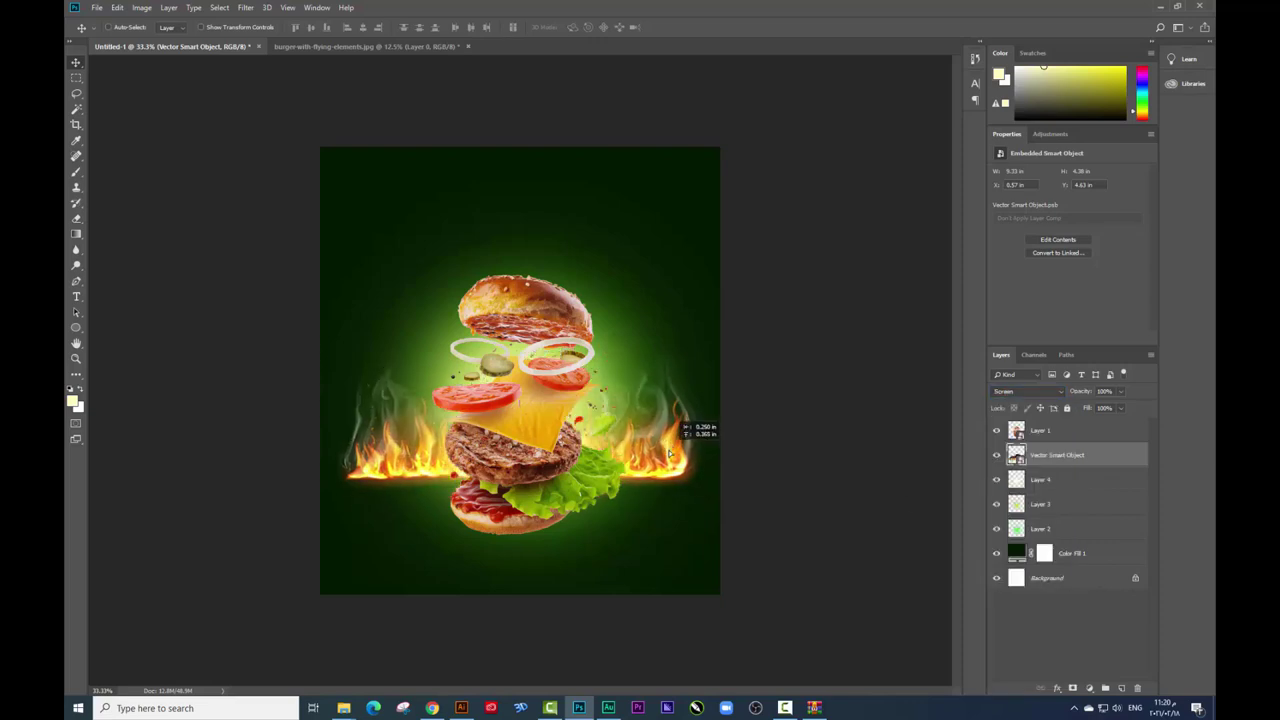
# Enlarge the flames slightly to about 9.72 x 4.565 in.
pyautogui.hotkey('ctrl', 't')
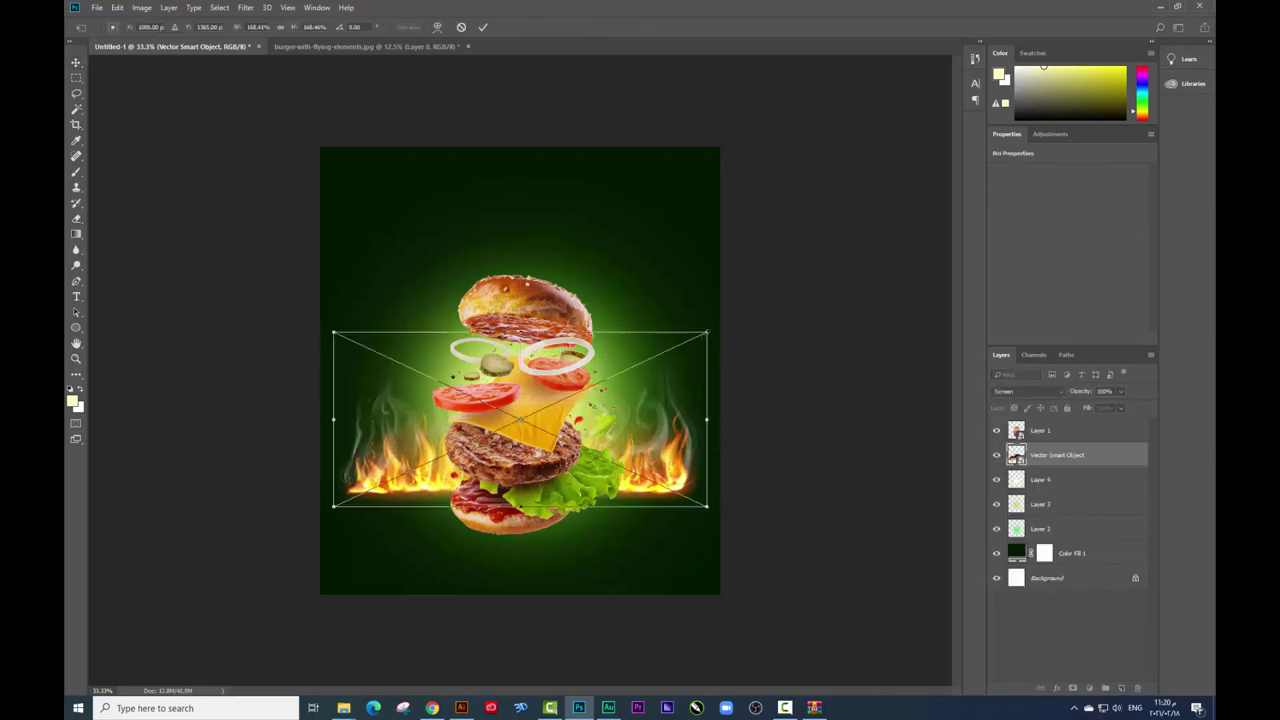
pyautogui.moveTo(707, 332); pyautogui.dragTo(712, 318)
pyautogui.press('Return')
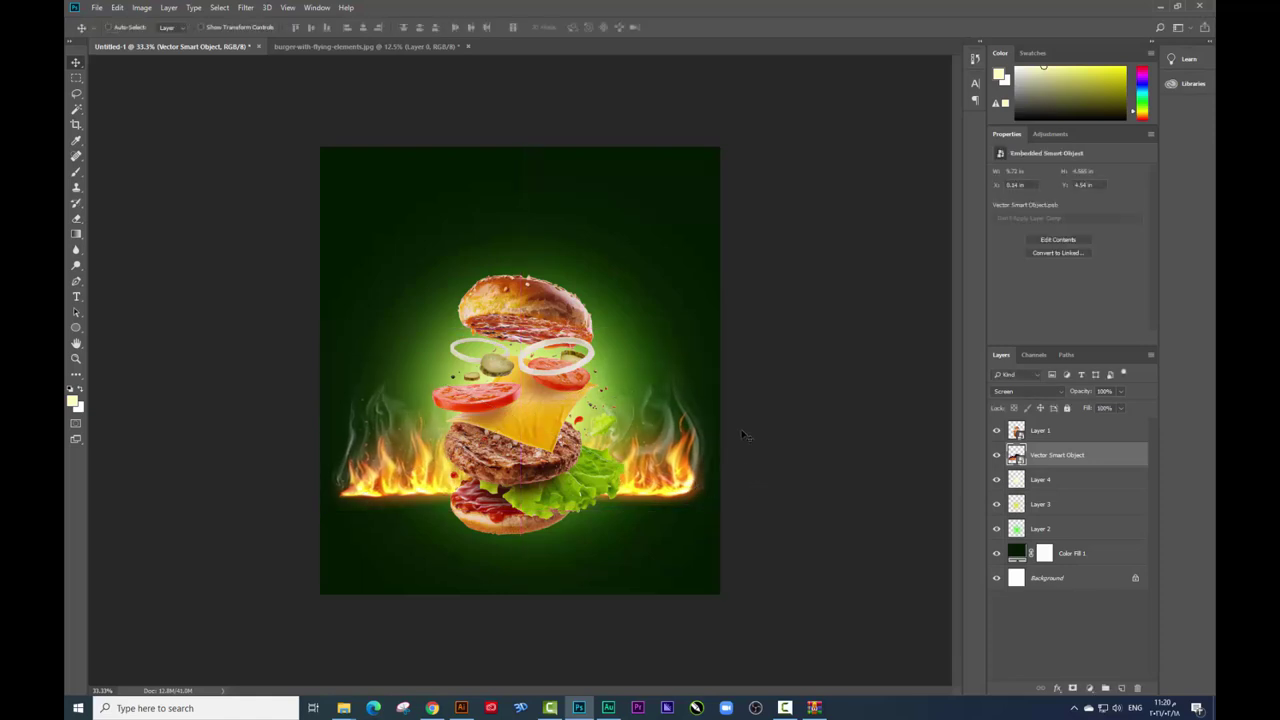
pyautogui.hotkey('ctrl', '+')
pyautogui.scroll(-2, 710, 436)
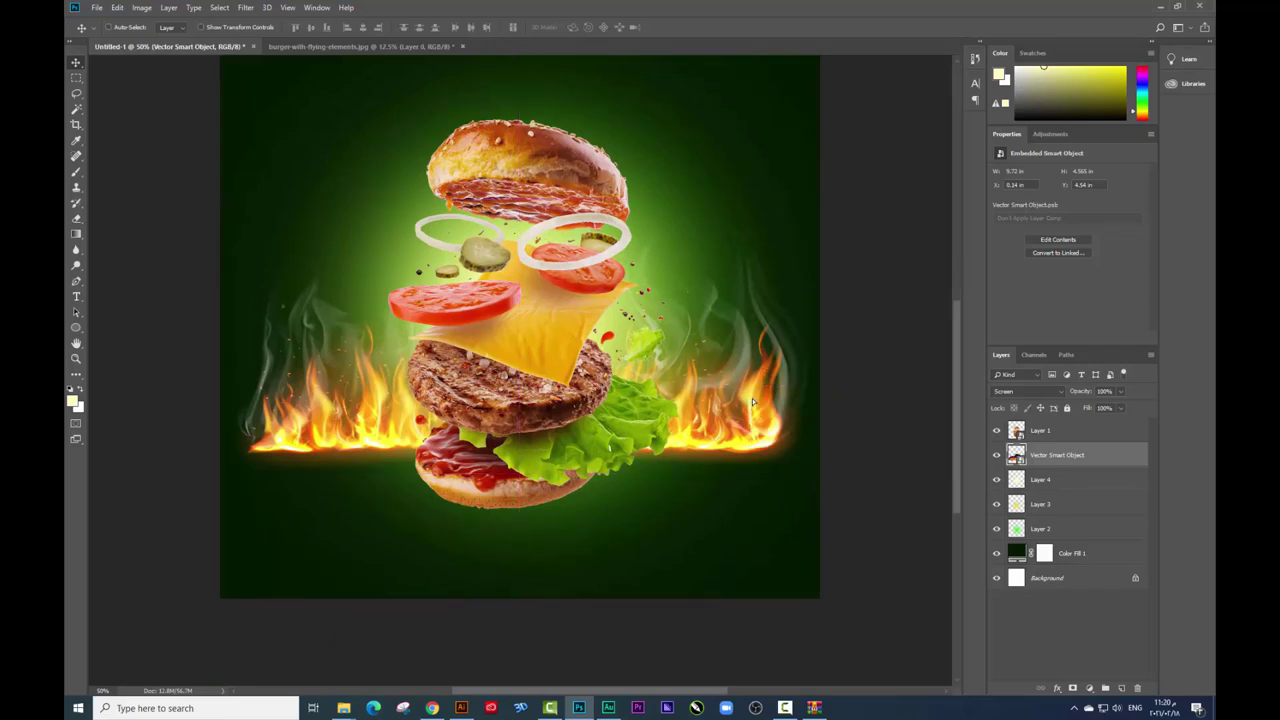
# Duplicate the flames layer and flip the copy upside down.
pyautogui.moveTo(752, 402); pyautogui.dragTo(756, 262)
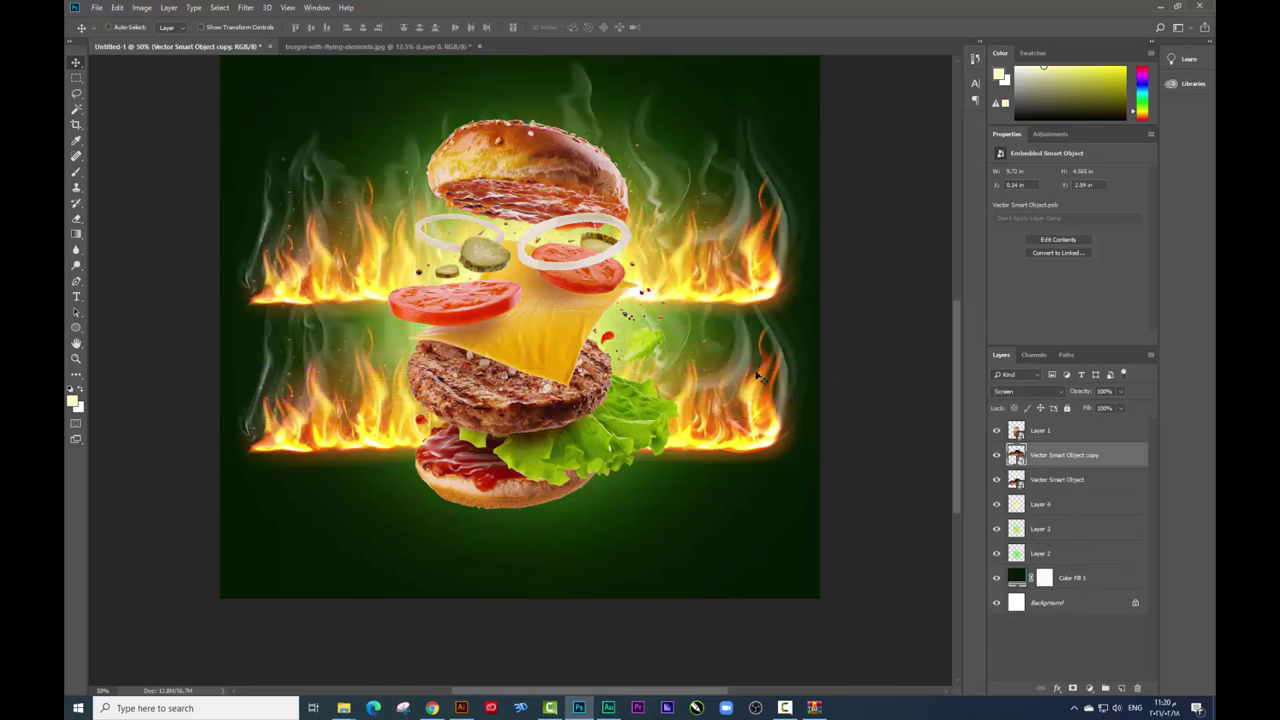
pyautogui.hotkey('ctrl', 't')
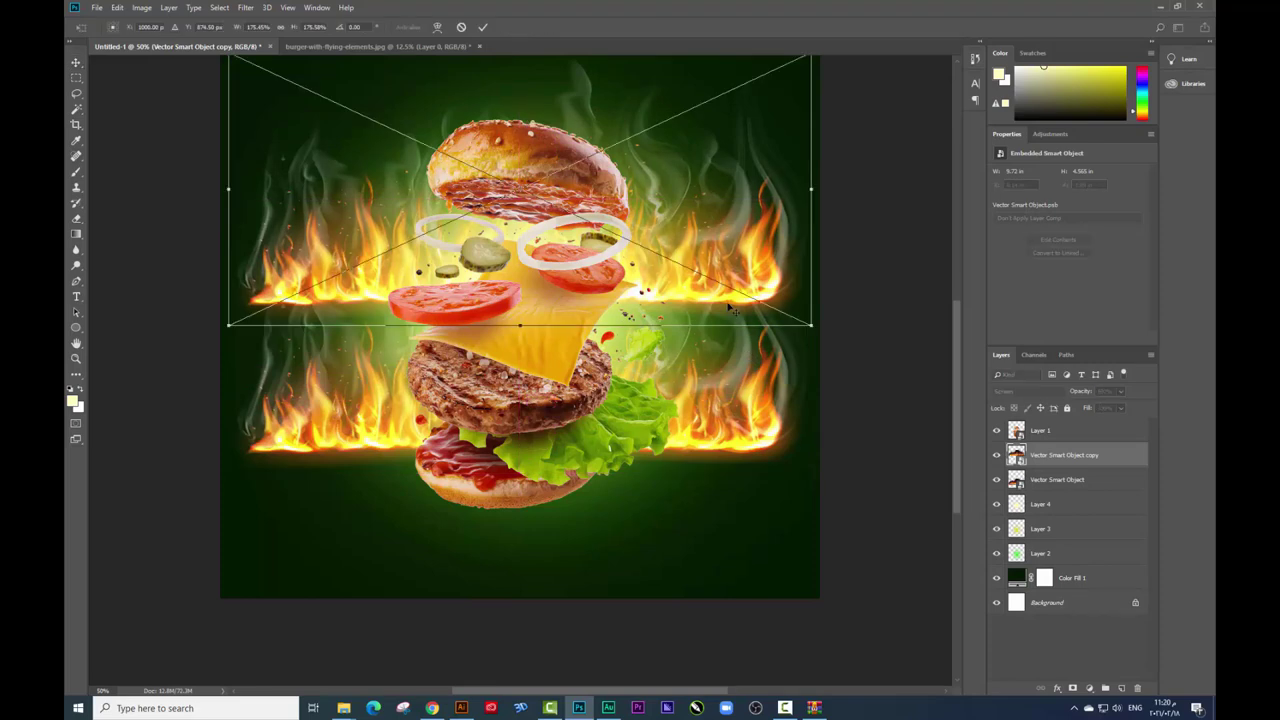
pyautogui.hotkey('ctrl', '-')
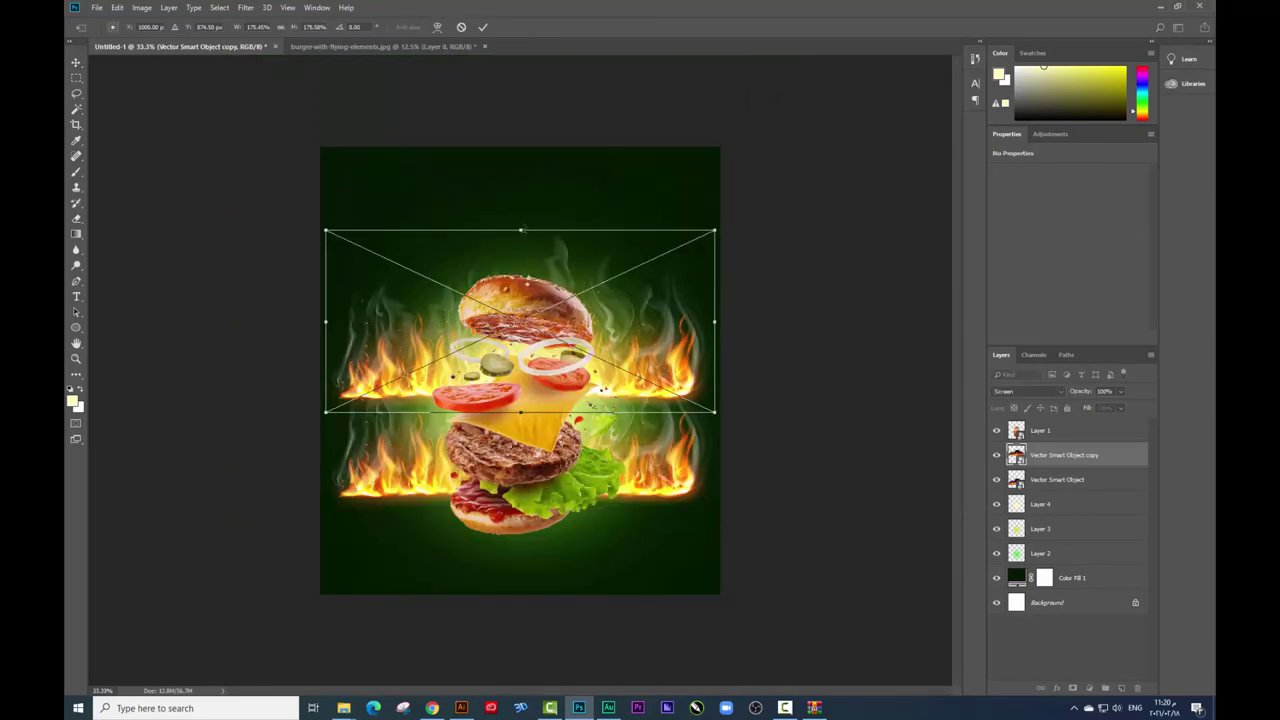
pyautogui.moveTo(521, 230); pyautogui.dragTo(520, 566)
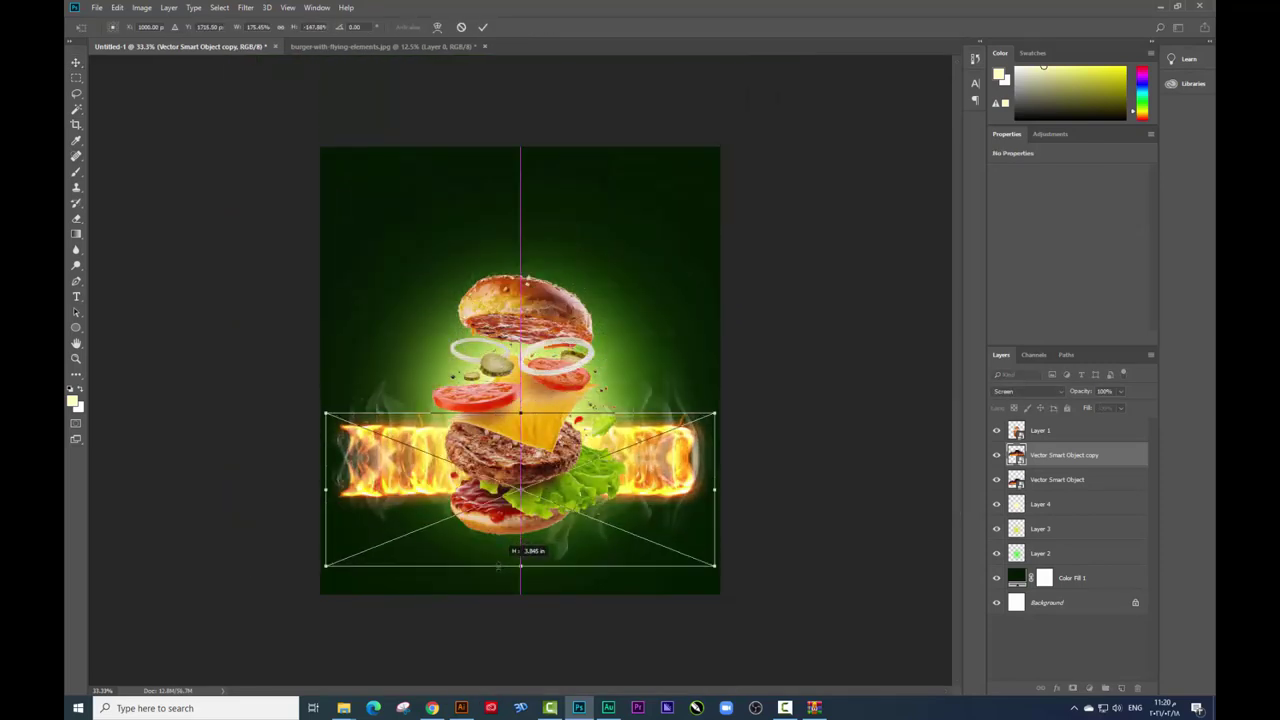
# Move the flipped flames below the burger and fade them to 34% opacity.
pyautogui.moveTo(605, 469); pyautogui.dragTo(605, 545)
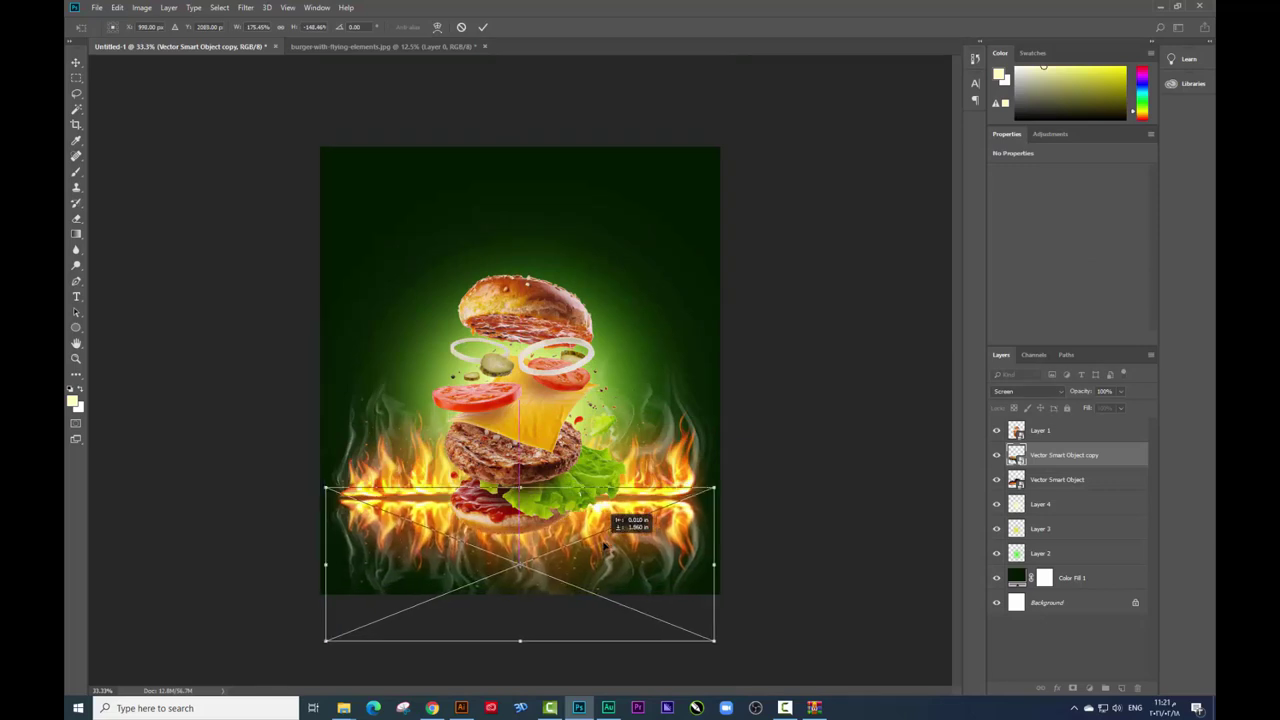
pyautogui.press('Return')
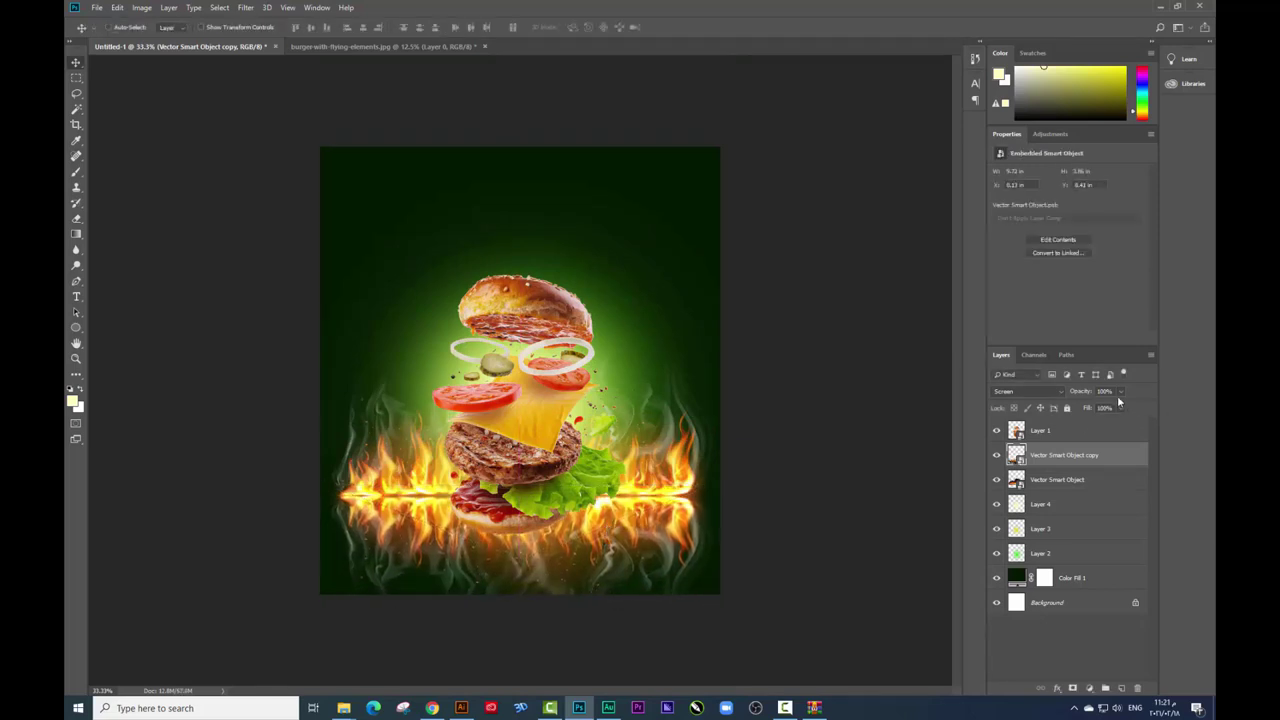
pyautogui.click(1120, 391)
pyautogui.moveTo(1088, 405); pyautogui.dragTo(1083, 408)
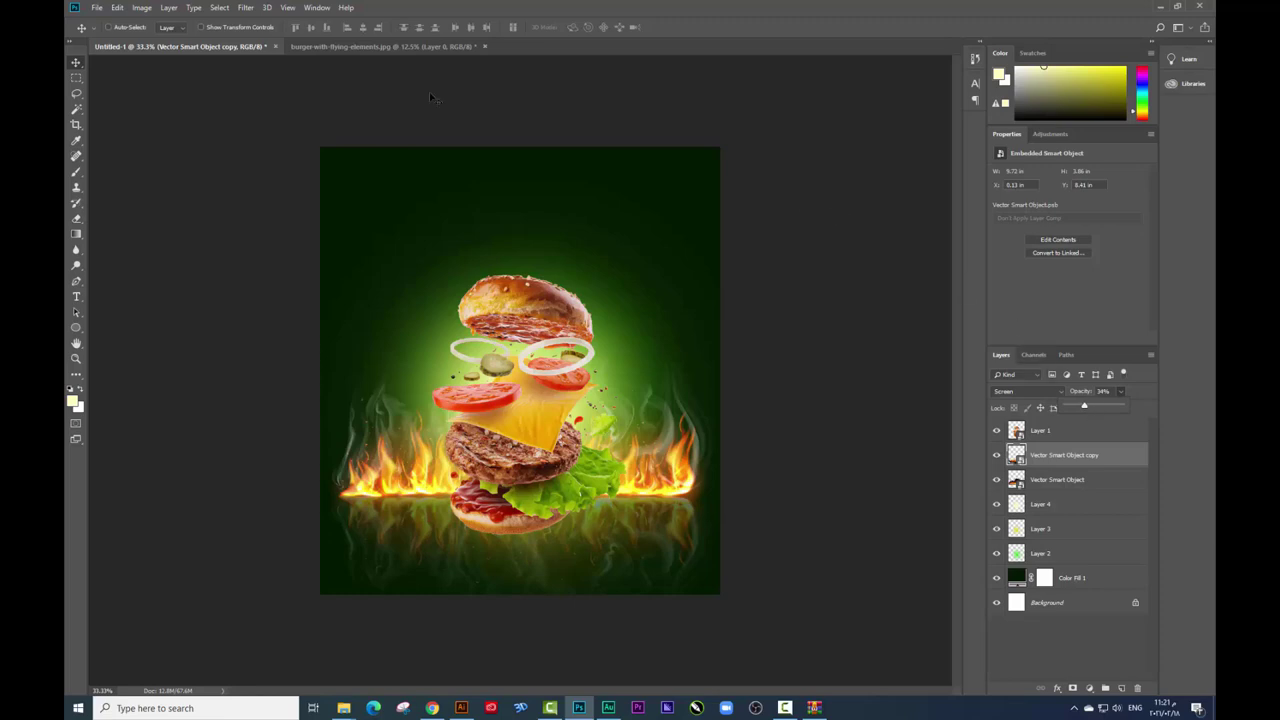
# Apply a Motion Blur of angle 0 and distance 20 pixels to the flames copy.
pyautogui.click(246, 8)
pyautogui.moveTo(252, 143)
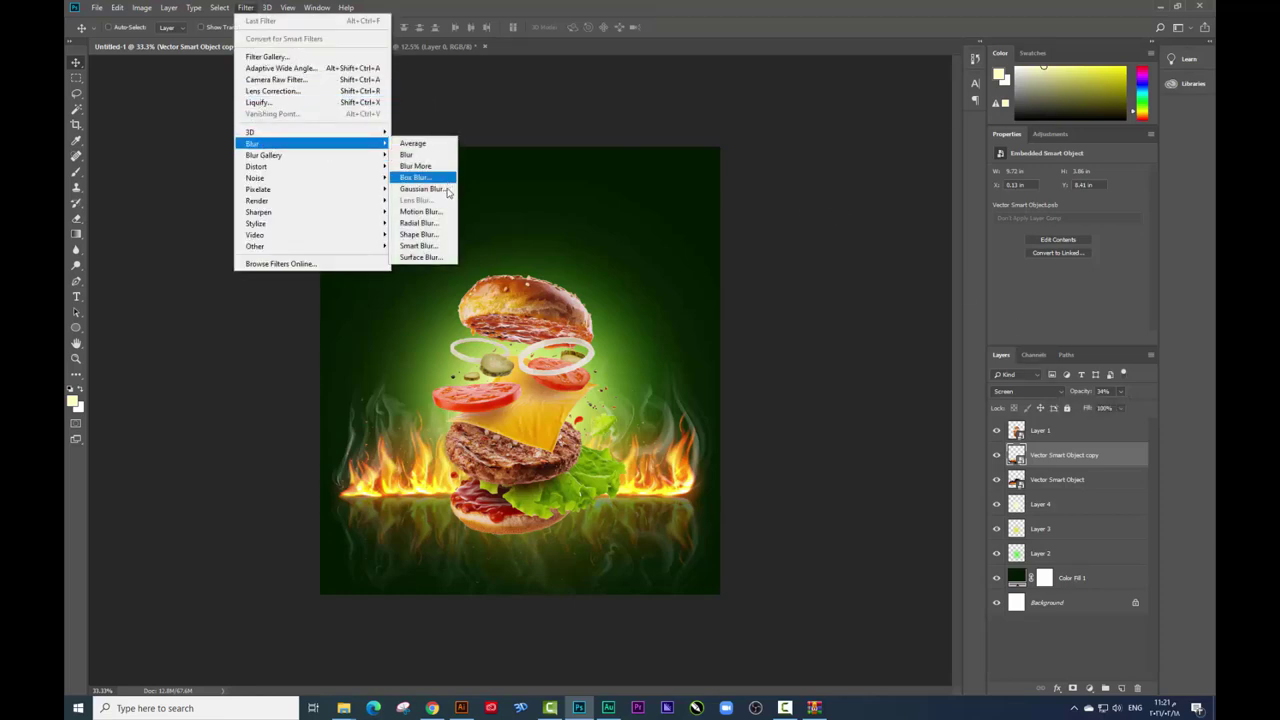
pyautogui.click(436, 212)
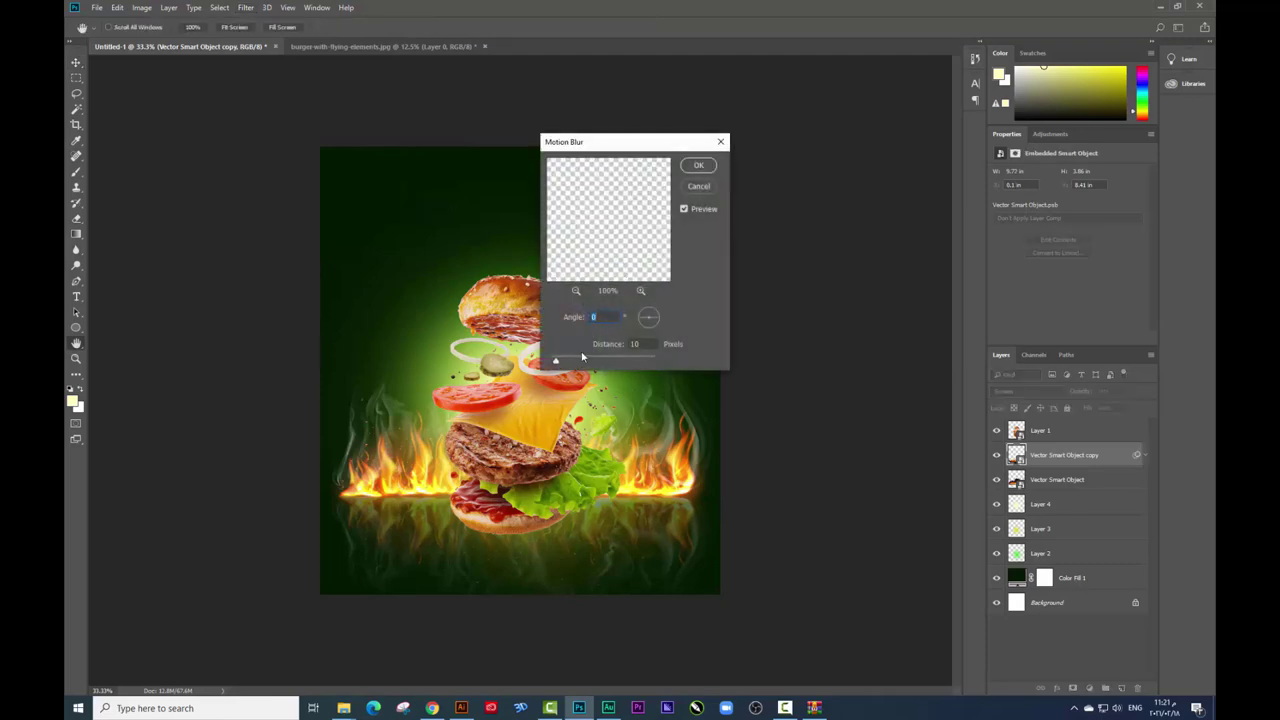
pyautogui.click(566, 359)
pyautogui.moveTo(561, 360); pyautogui.dragTo(562, 360)
pyautogui.press('Return')
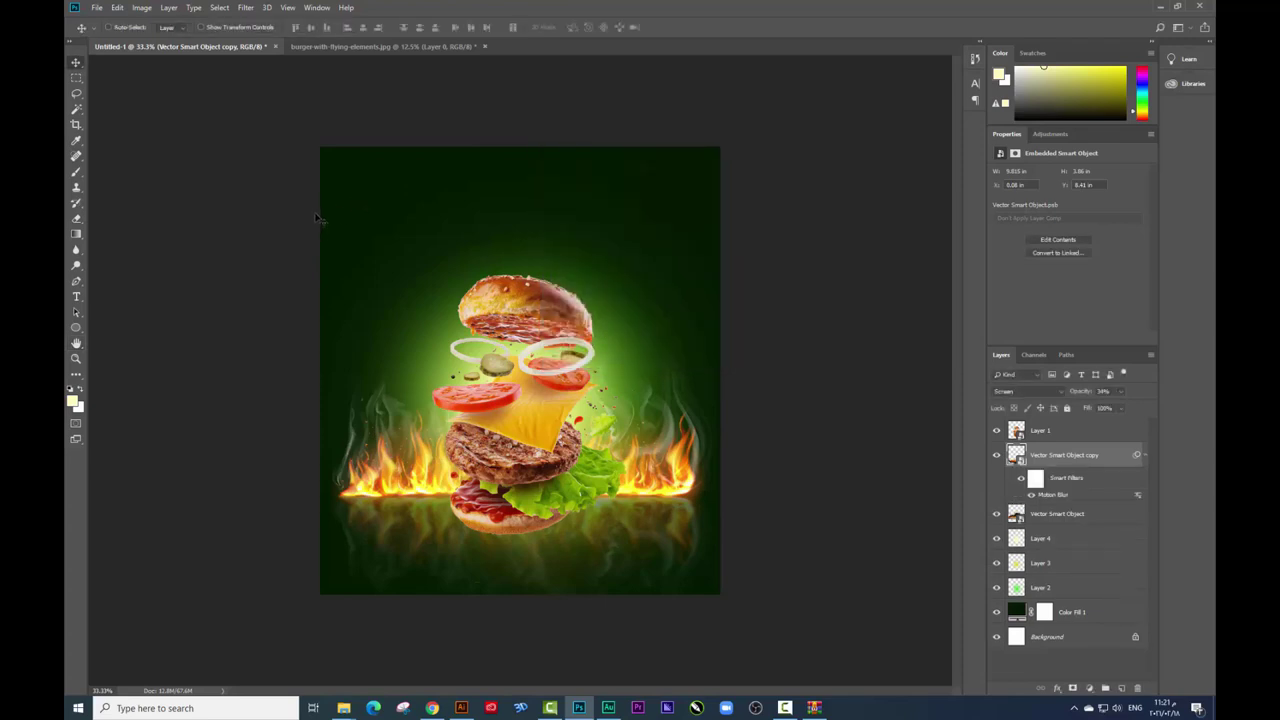
pyautogui.hotkey('ctrl', '+')
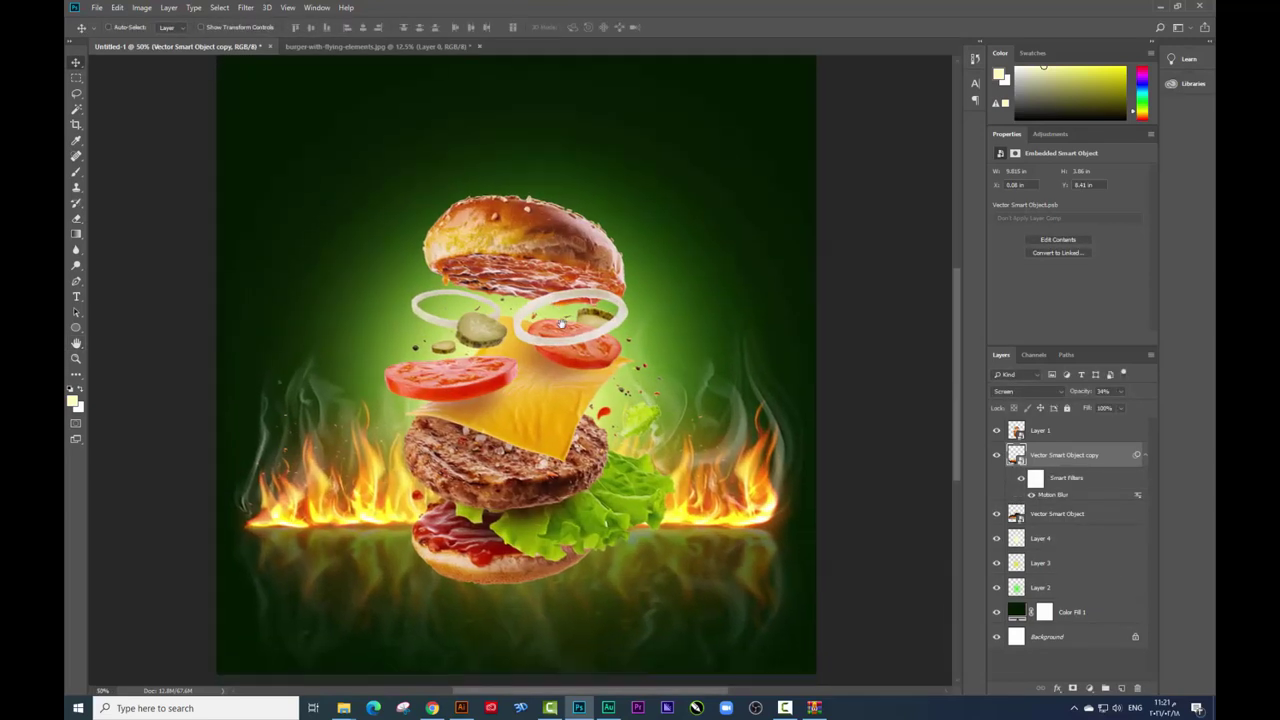
# Try repositioning the flames and burger layers, undoing both moves.
pyautogui.scroll(-2, 549, 524)
pyautogui.click(541, 550)
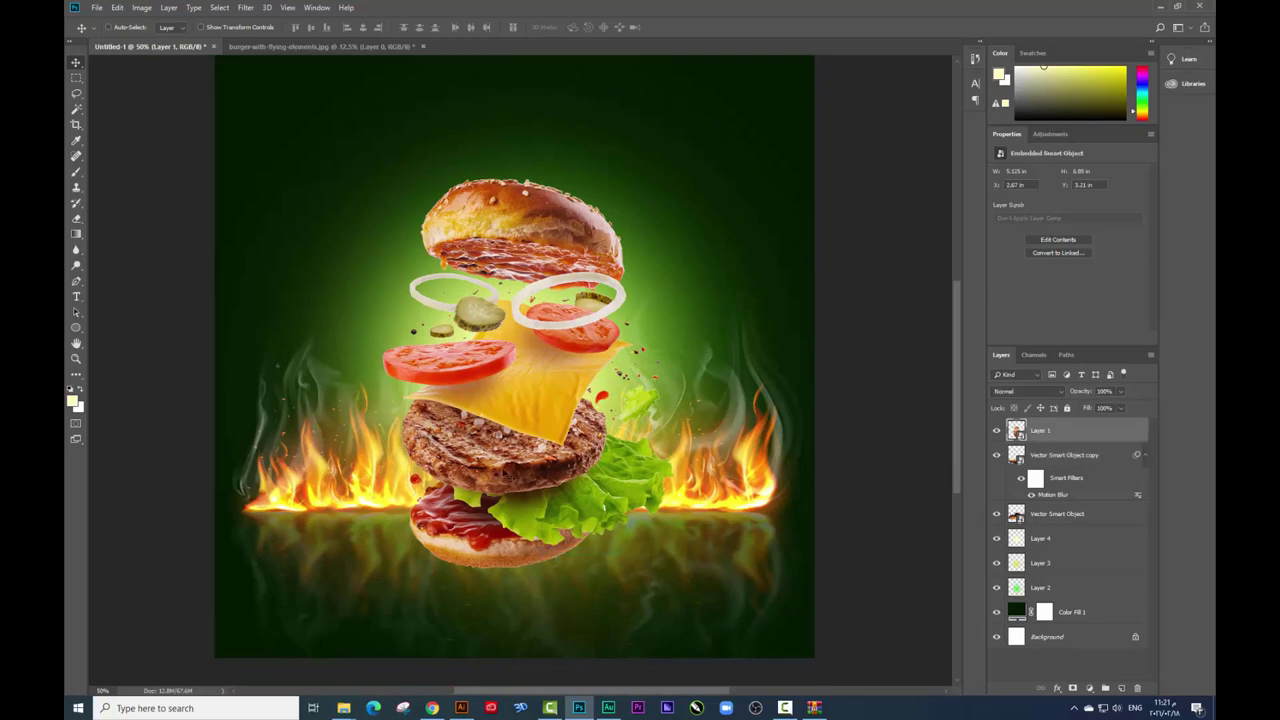
pyautogui.rightClick(693, 488)
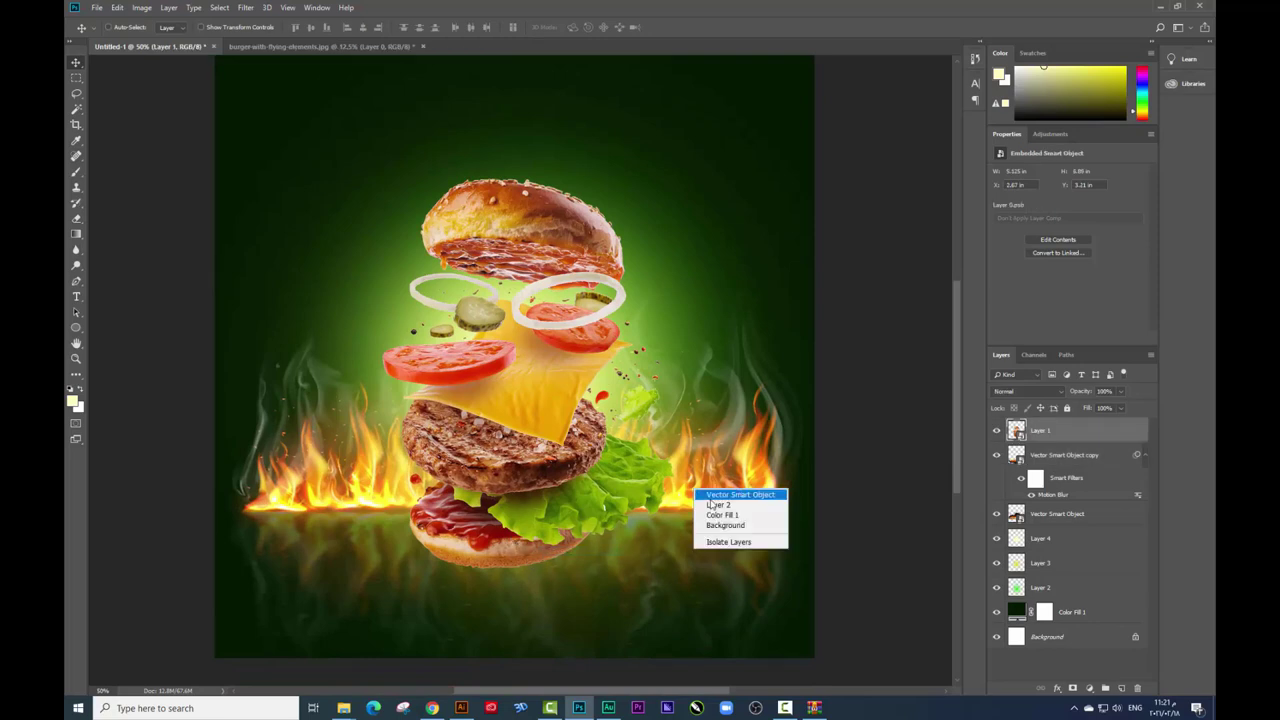
pyautogui.click(712, 509)
pyautogui.moveTo(734, 488); pyautogui.dragTo(757, 455)
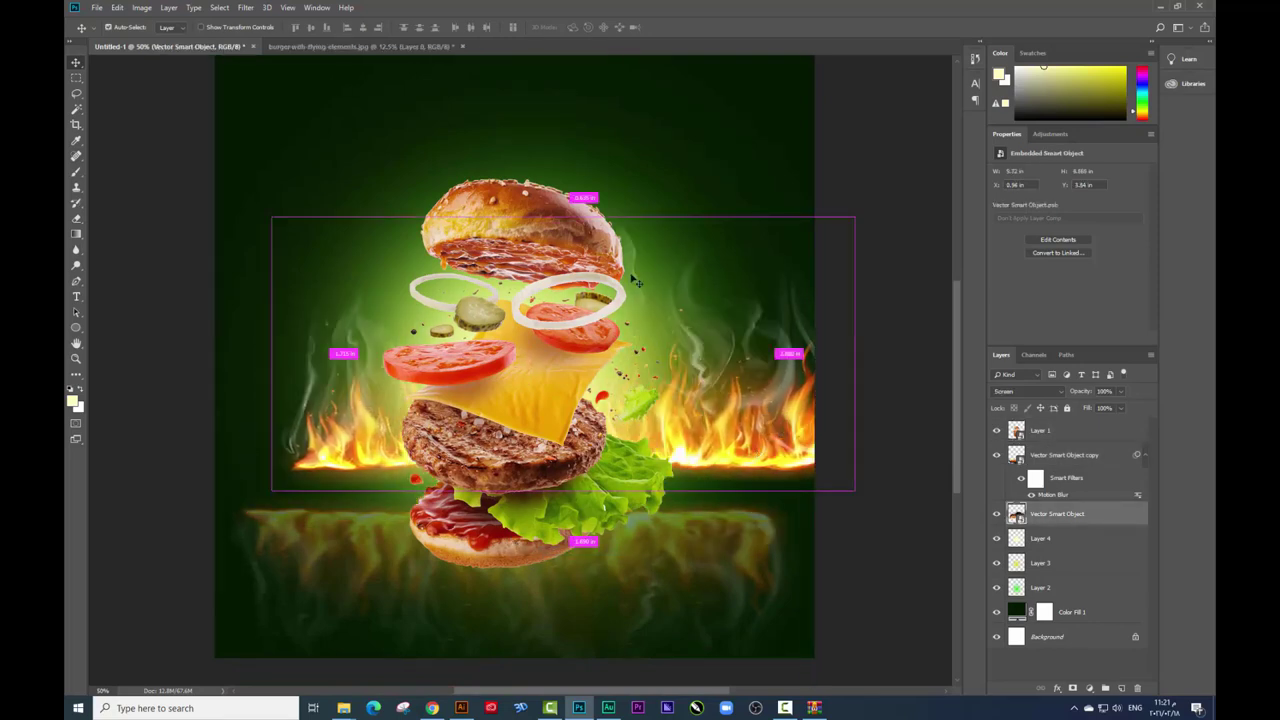
pyautogui.hotkey('ctrl', 'z')
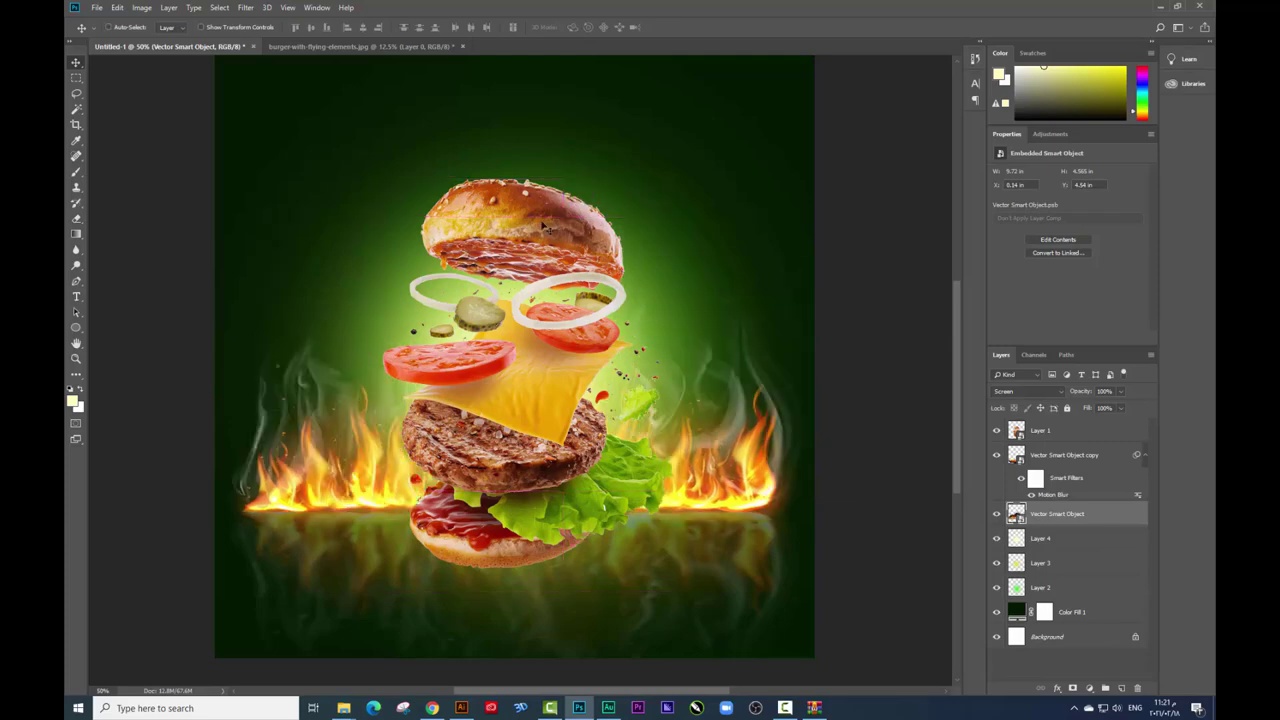
pyautogui.rightClick(544, 225)
pyautogui.click(565, 229)
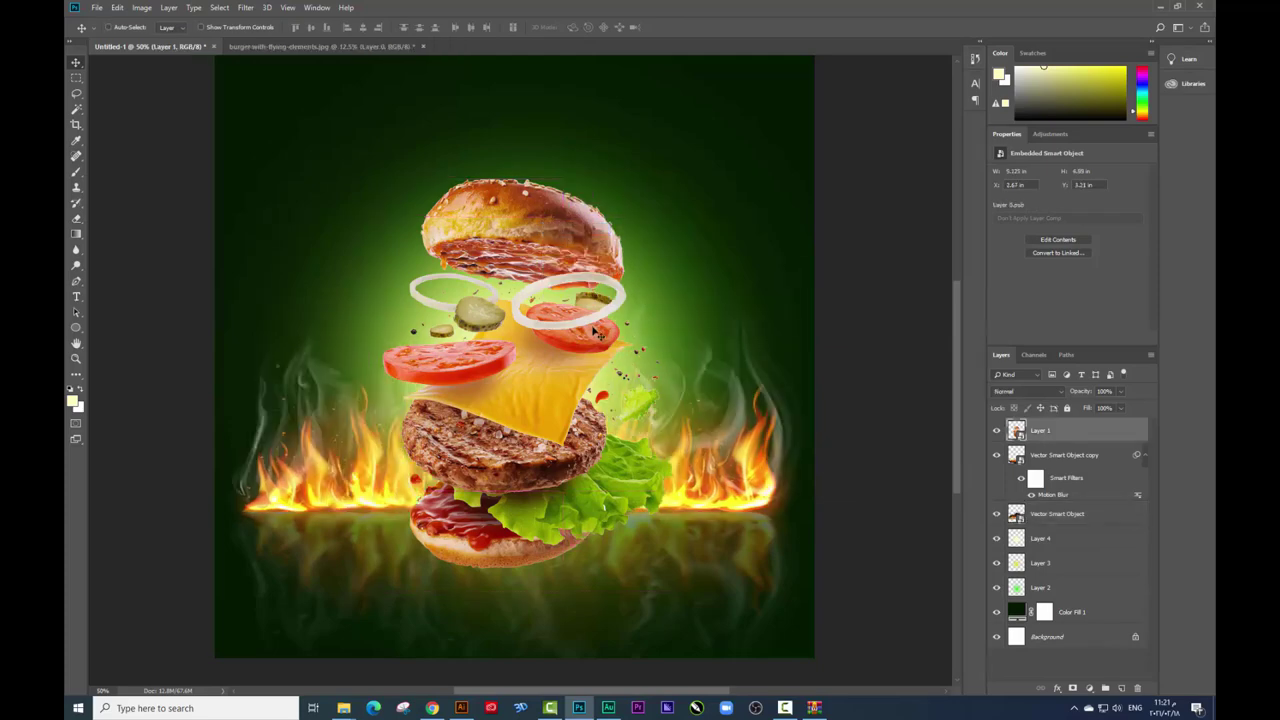
pyautogui.moveTo(578, 245); pyautogui.dragTo(668, 185)
pyautogui.hotkey('ctrl', 'z')
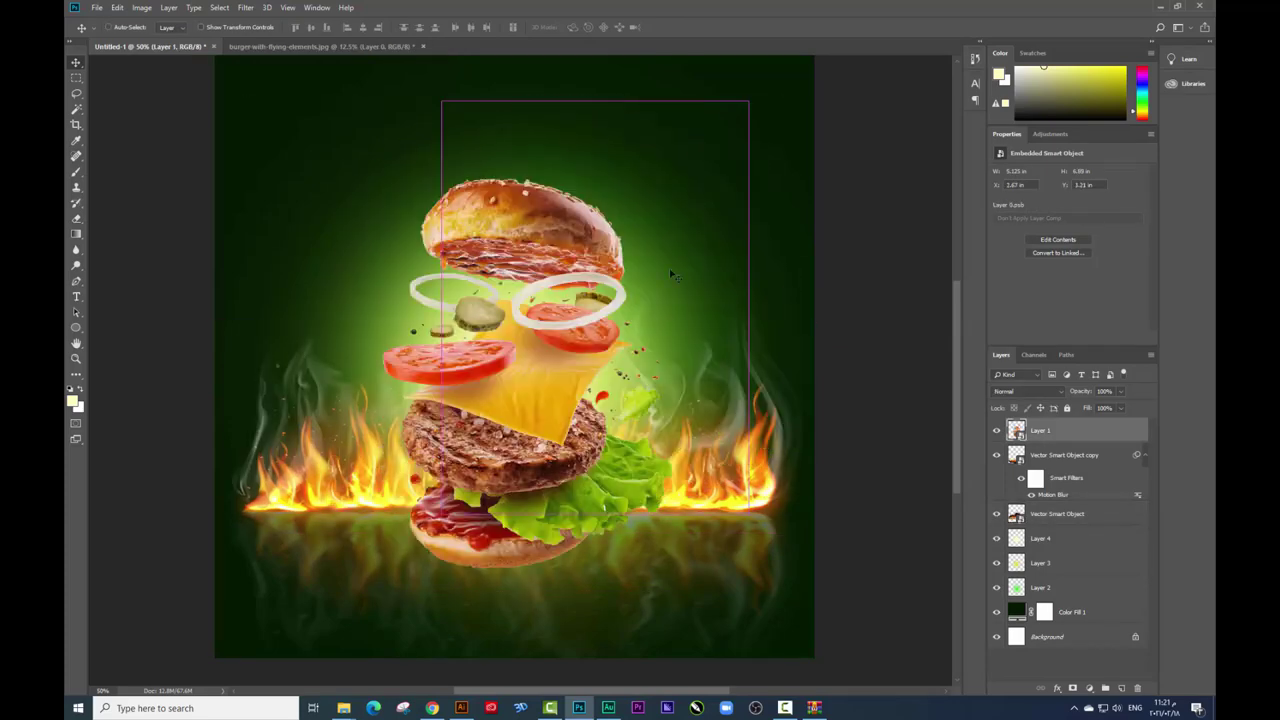
# Nudge the burger layer slightly to the right.
pyautogui.rightClick(738, 468)
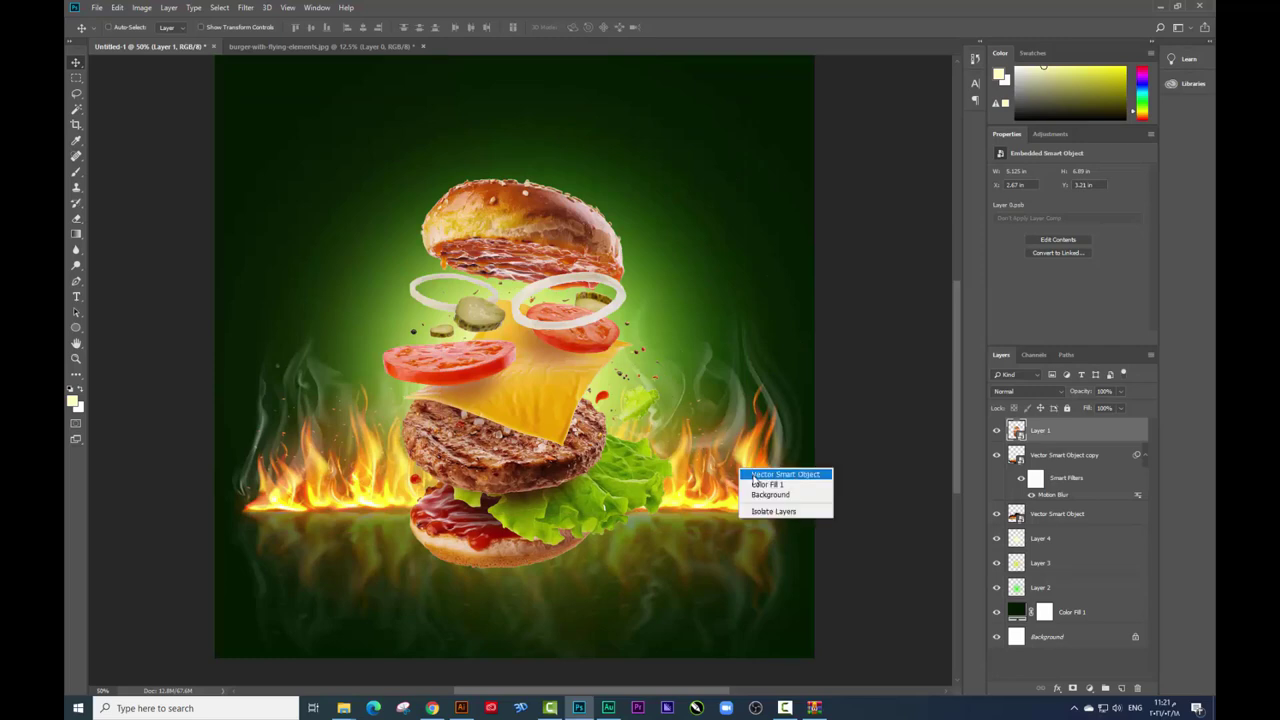
pyautogui.click(760, 472)
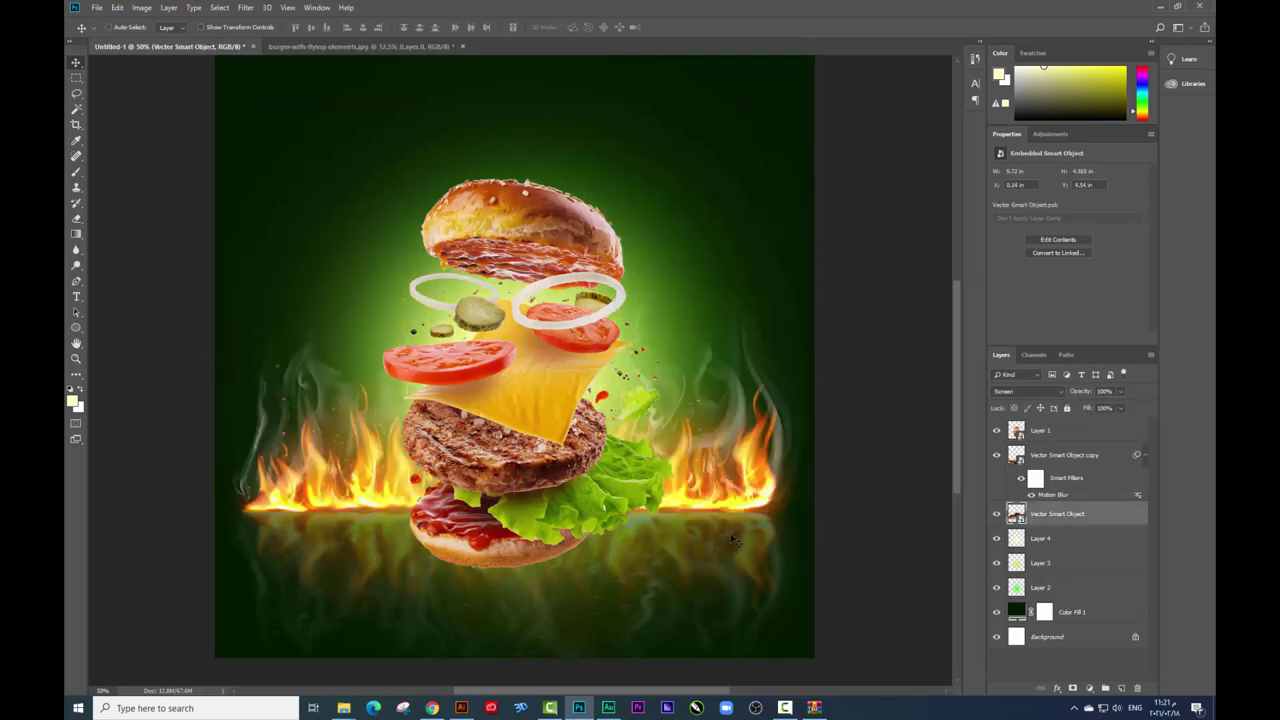
pyautogui.click(683, 470)
pyautogui.press('3')
pyautogui.press('4')
pyautogui.moveTo(527, 443); pyautogui.dragTo(551, 447)
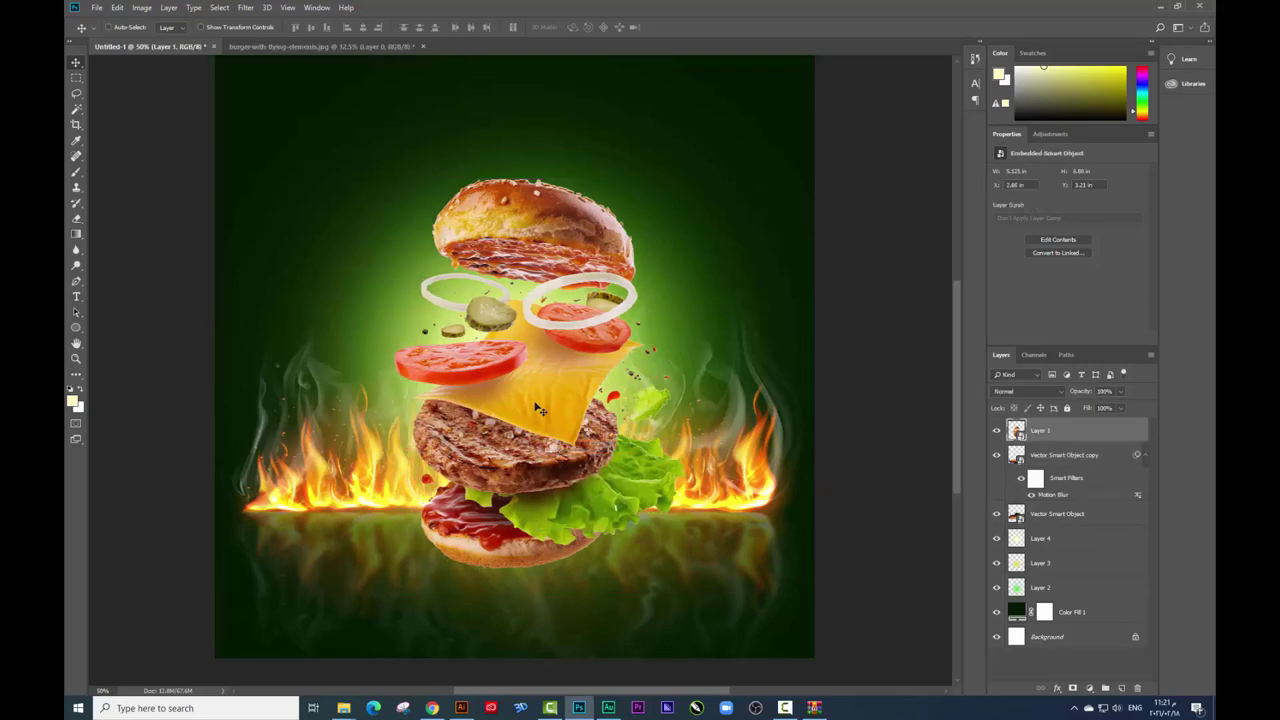
pyautogui.hotkey('ctrl', '-')
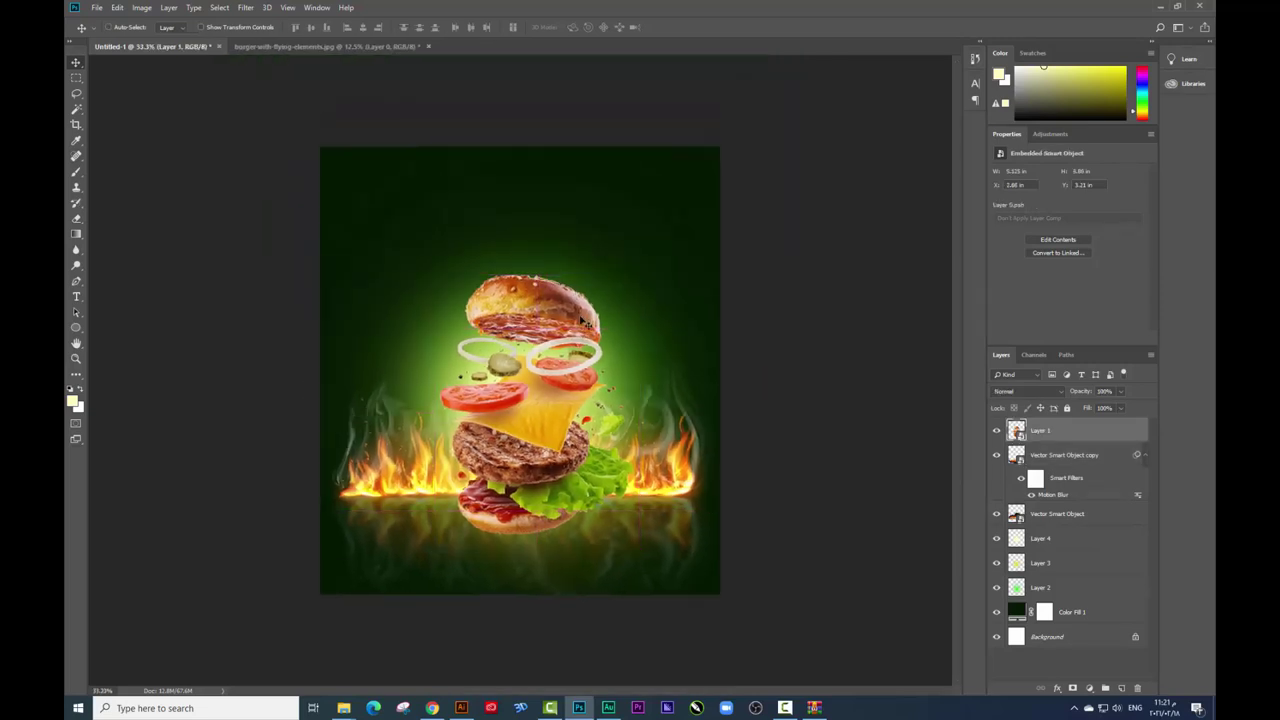
# Alt-drag the burger to create Layer 1 copy, offset slightly above.
pyautogui.rightClick(586, 320)
pyautogui.click(607, 330)
pyautogui.moveTo(576, 373); pyautogui.dragTo(563, 330)
pyautogui.hotkey('ctrl', 'z')
pyautogui.moveTo(578, 377); pyautogui.dragTo(553, 327)
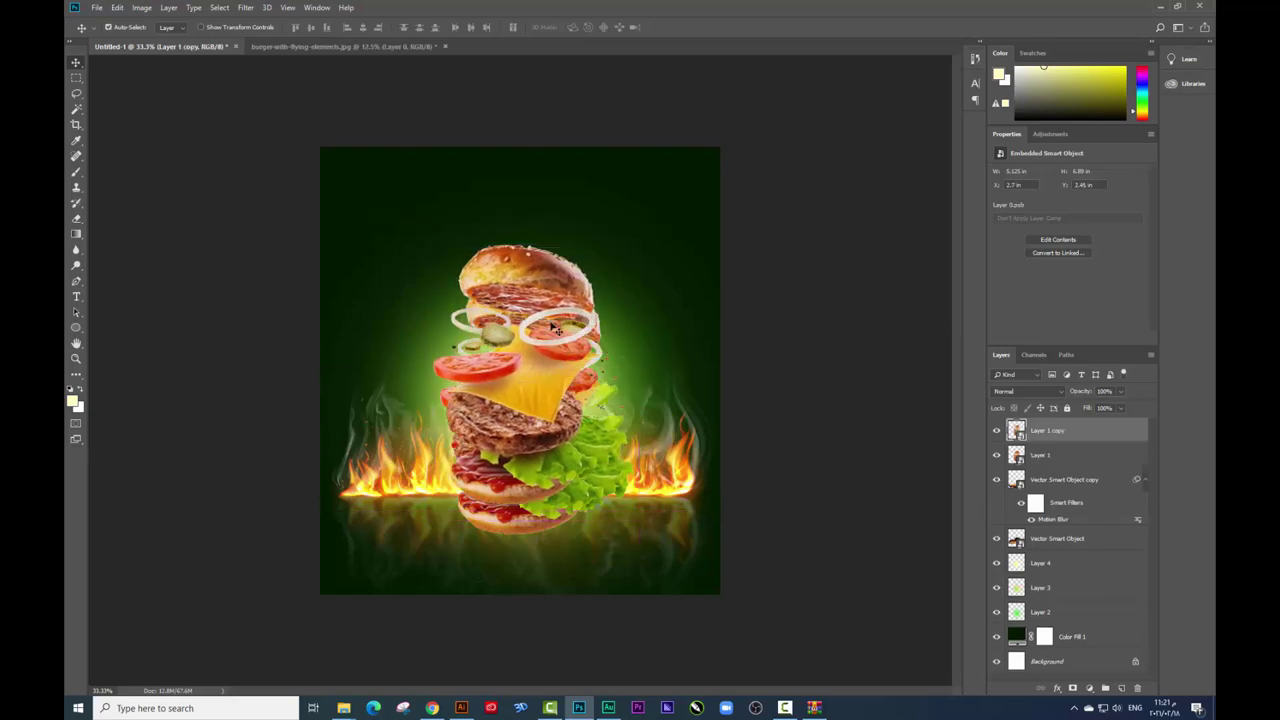
# Flip Layer 1 copy upside down beneath the burger at 46% opacity.
pyautogui.hotkey('ctrl', 't')
pyautogui.moveTo(531, 244); pyautogui.dragTo(531, 528)
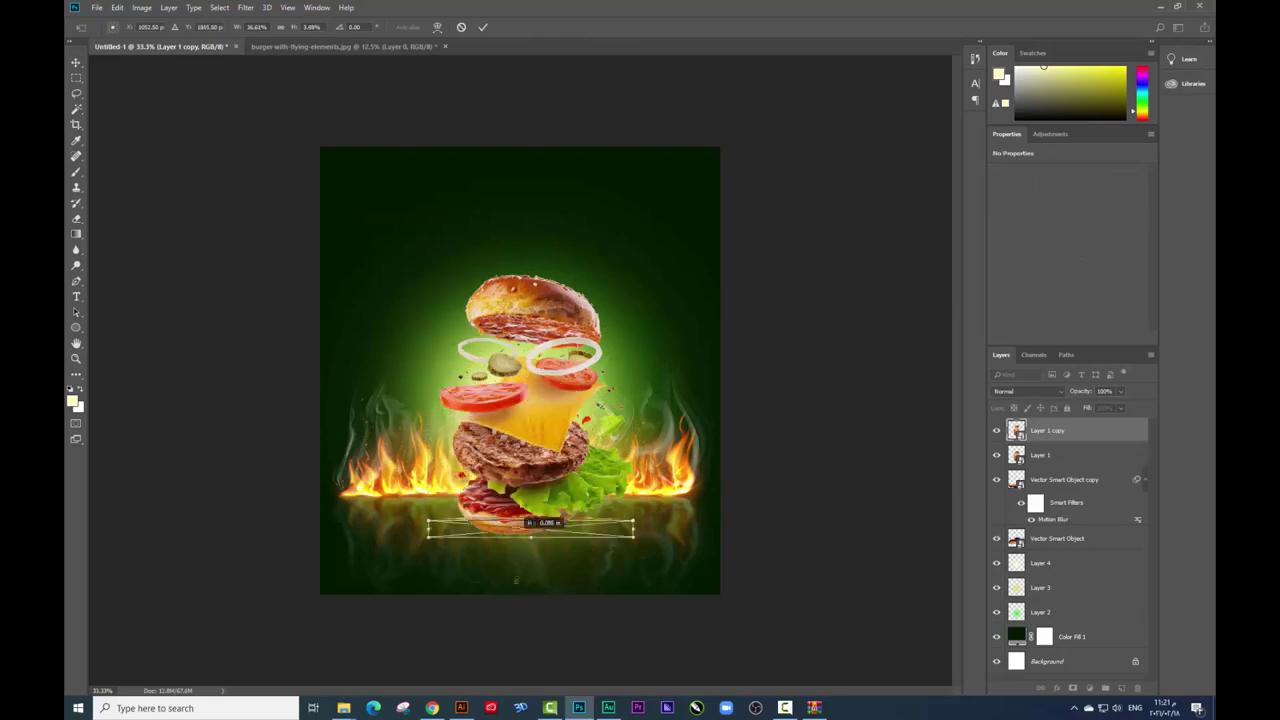
pyautogui.moveTo(516, 580); pyautogui.dragTo(552, 579)
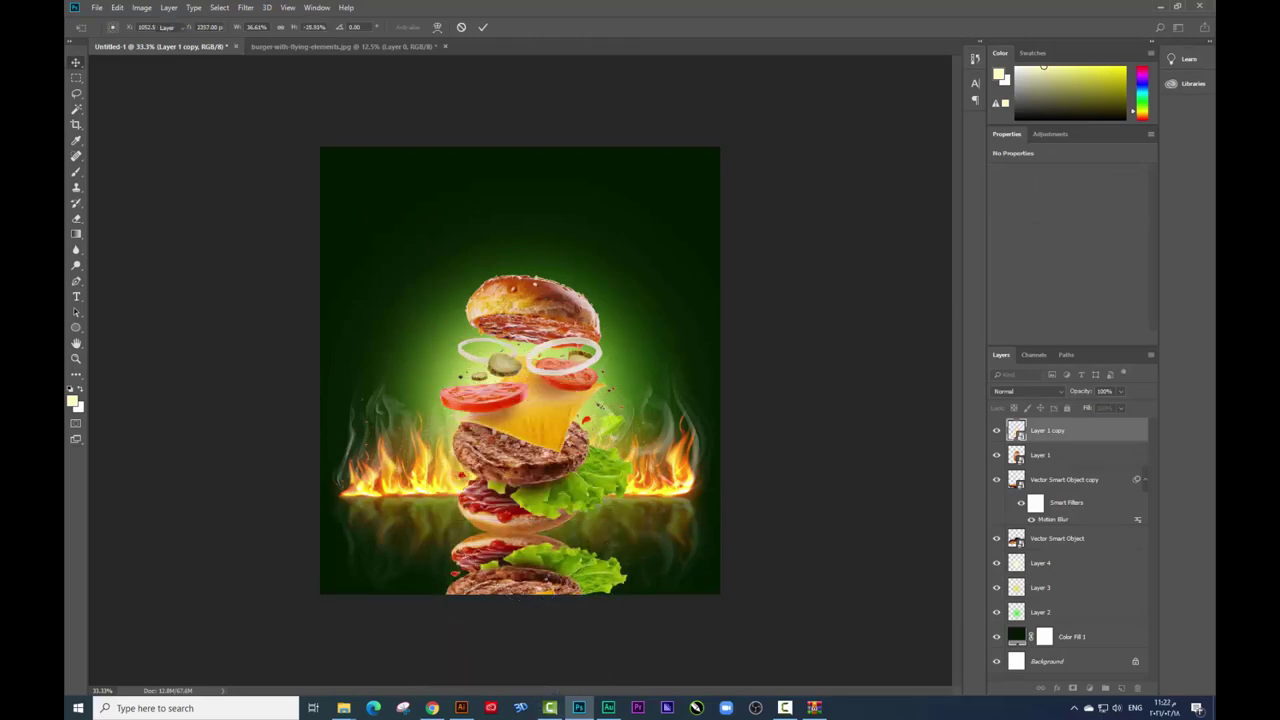
pyautogui.press('Return')
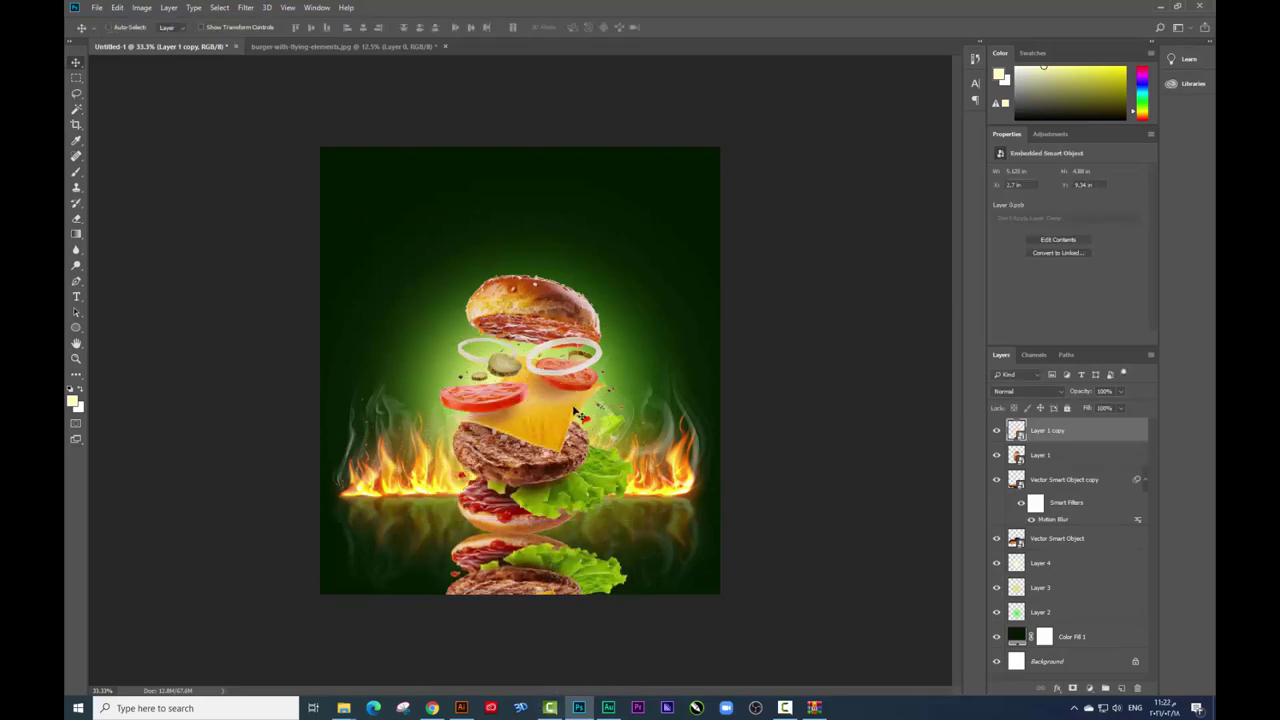
pyautogui.click(1120, 391)
pyautogui.moveTo(1088, 408); pyautogui.dragTo(1090, 409)
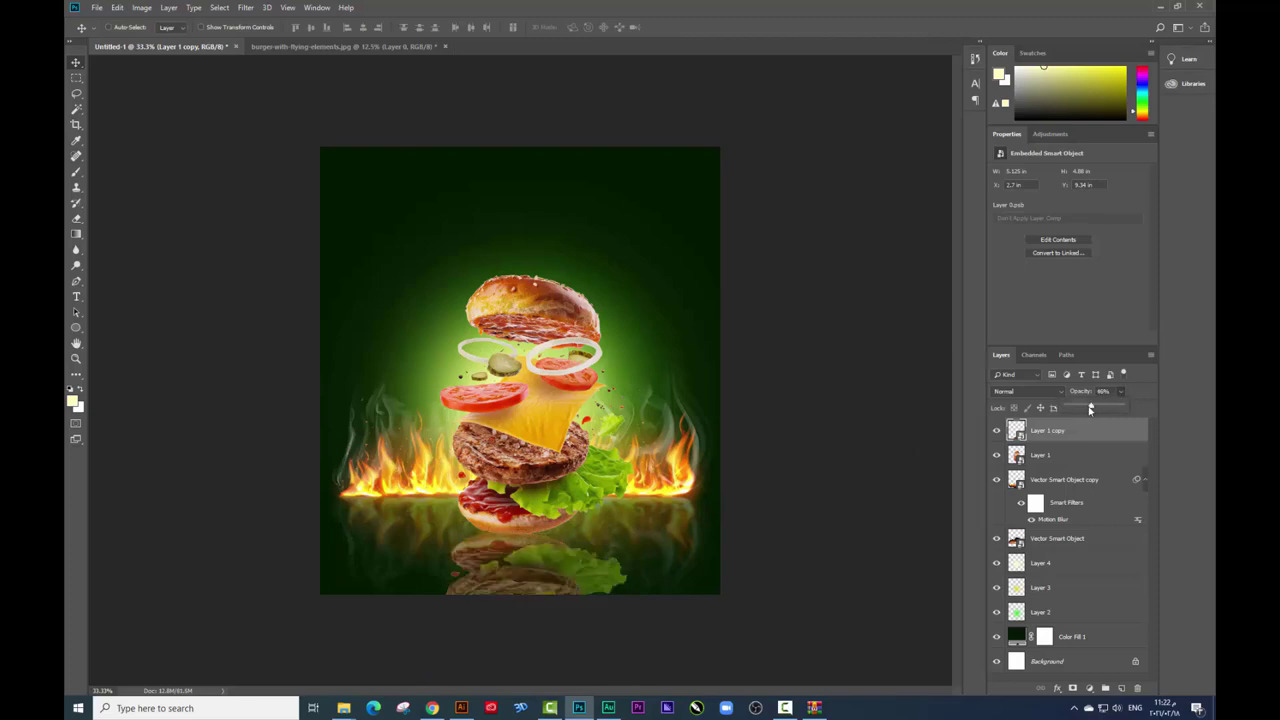
# Shorten the reflection's height slightly and check the whole poster.
pyautogui.hotkey('ctrl', 't')
pyautogui.hotkey('ctrl', '-')
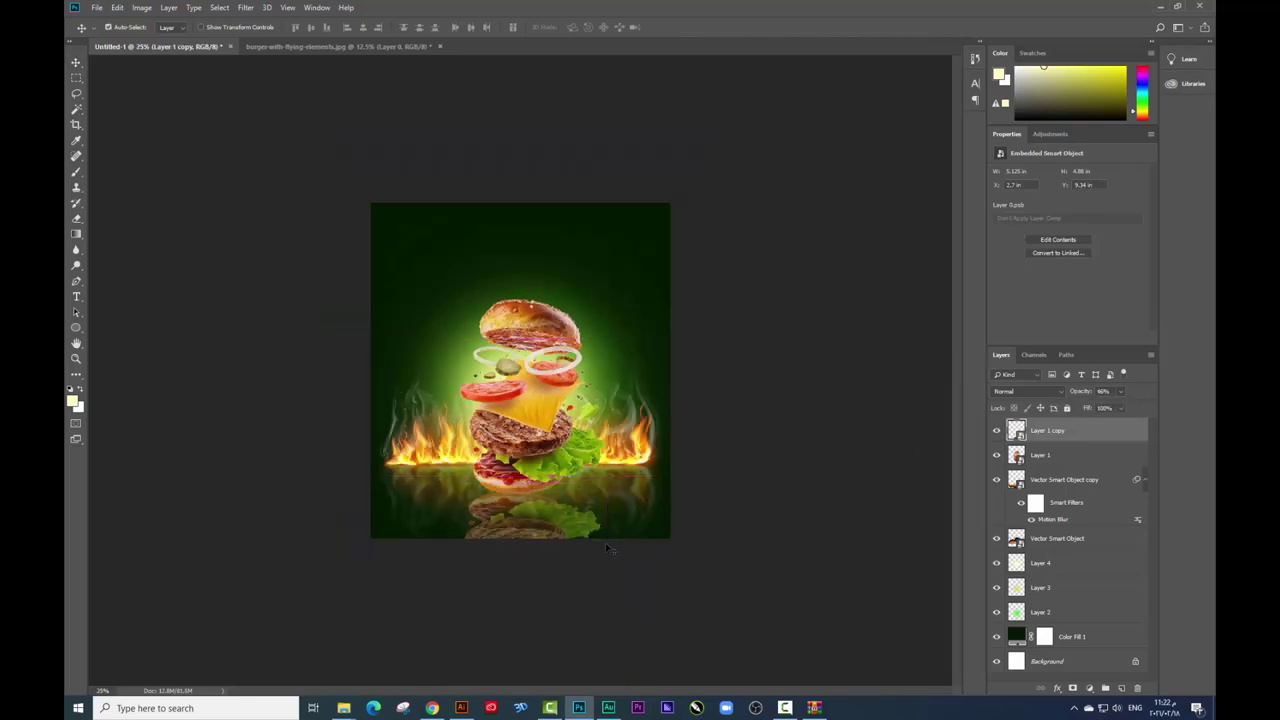
pyautogui.moveTo(528, 628); pyautogui.dragTo(527, 623)
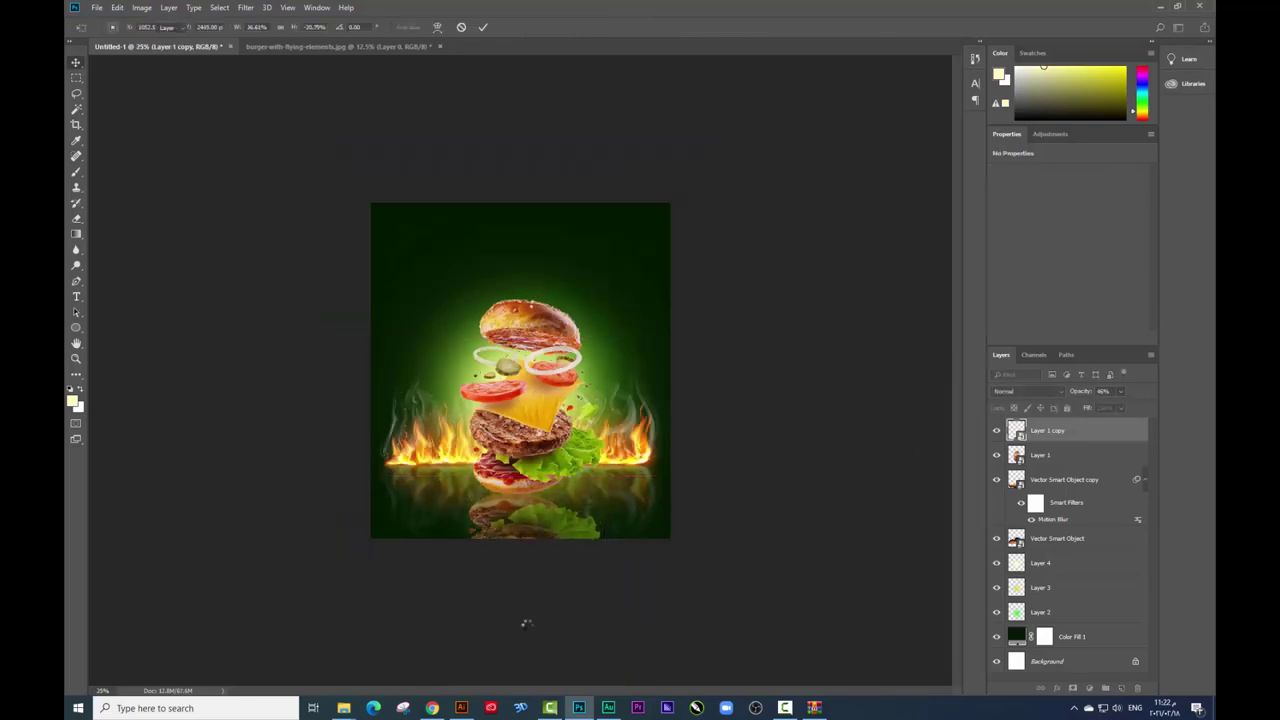
pyautogui.press('Return')
pyautogui.hotkey('ctrl', '+')
pyautogui.hotkey('ctrl', '+')
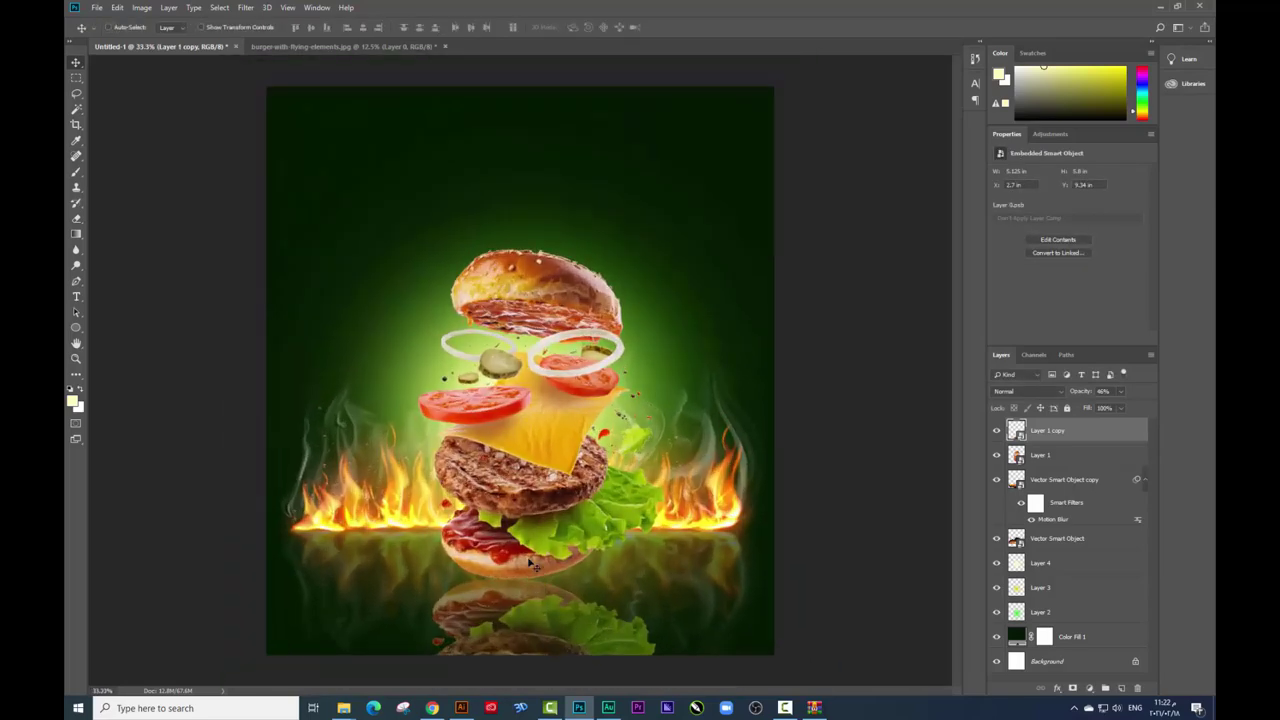
pyautogui.hotkey('ctrl', '-')
pyautogui.hotkey('ctrl', '-')
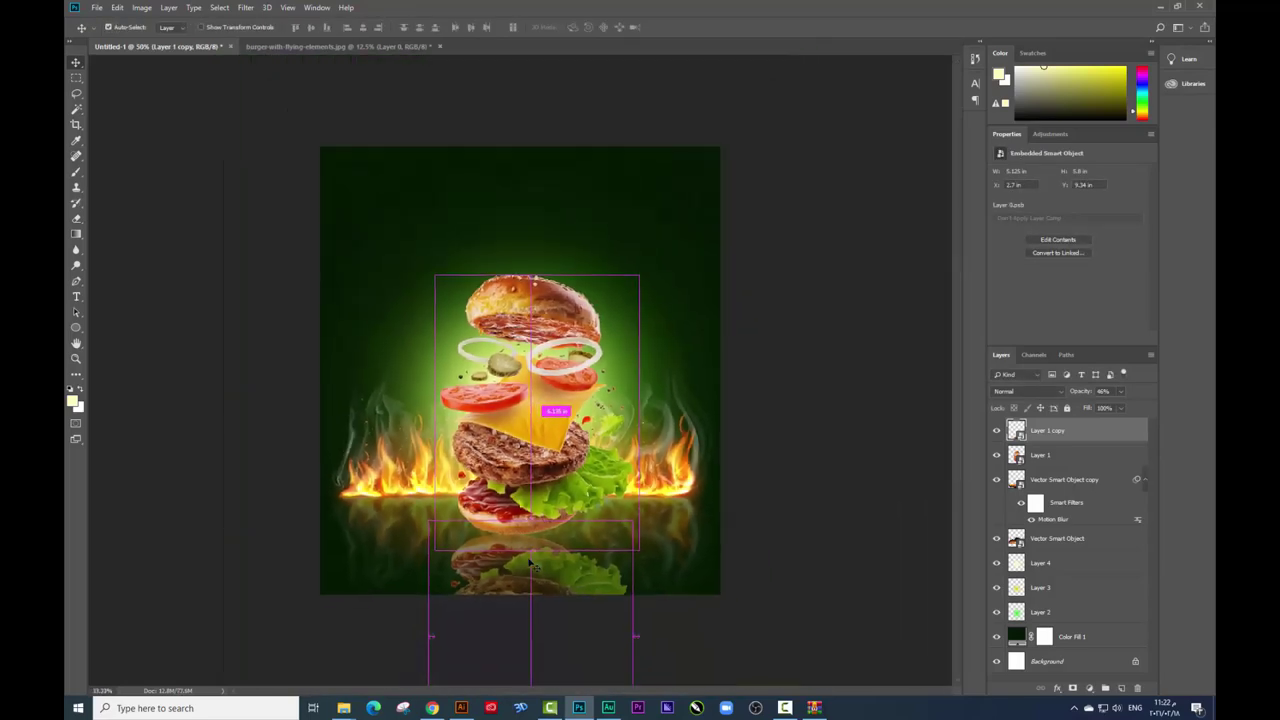
pyautogui.hotkey('ctrl', '+')
pyautogui.hotkey('ctrl', '+')
pyautogui.hotkey('ctrl', '-')
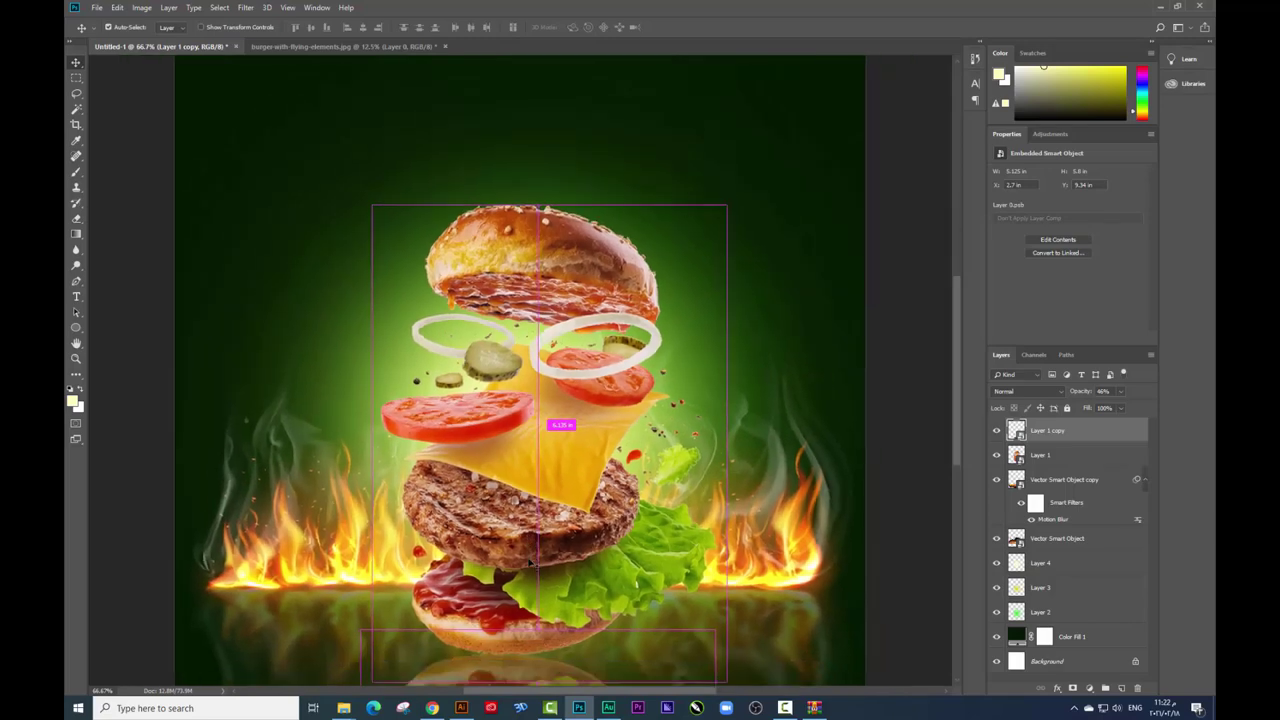
pyautogui.hotkey('ctrl', '-')
pyautogui.hotkey('ctrl', '+')
pyautogui.scroll(-1, 536, 440)
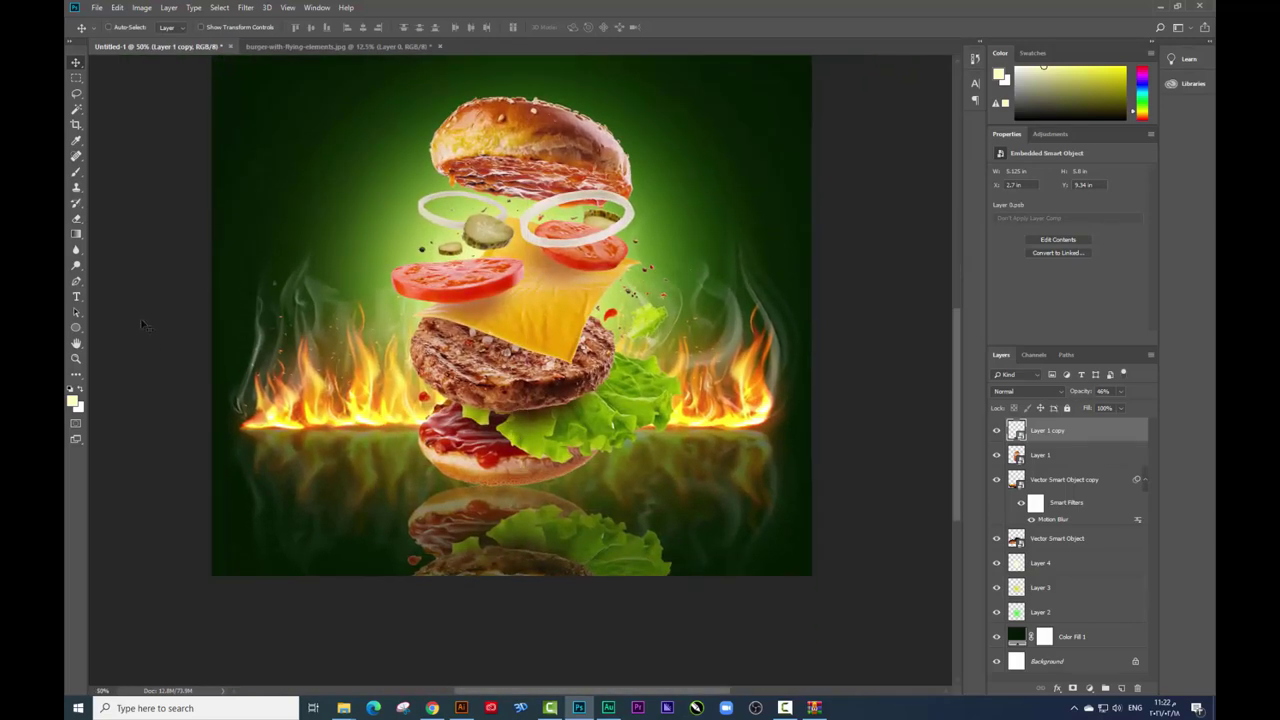
# Take the Eraser to the reflection, rasterizing the layer and enlarging the brush.
pyautogui.press('e')
pyautogui.click(469, 531)
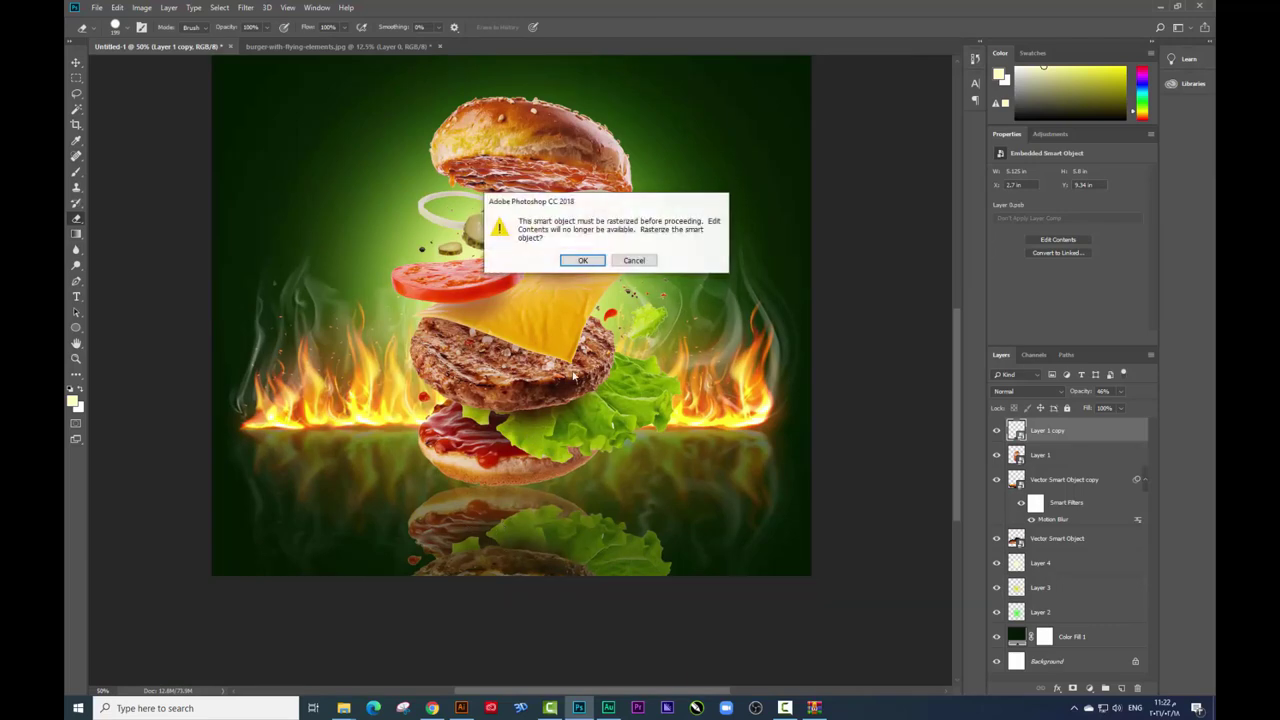
pyautogui.click(575, 262)
pyautogui.hotkey('ctrl', '-')
pyautogui.rightClick(583, 417)
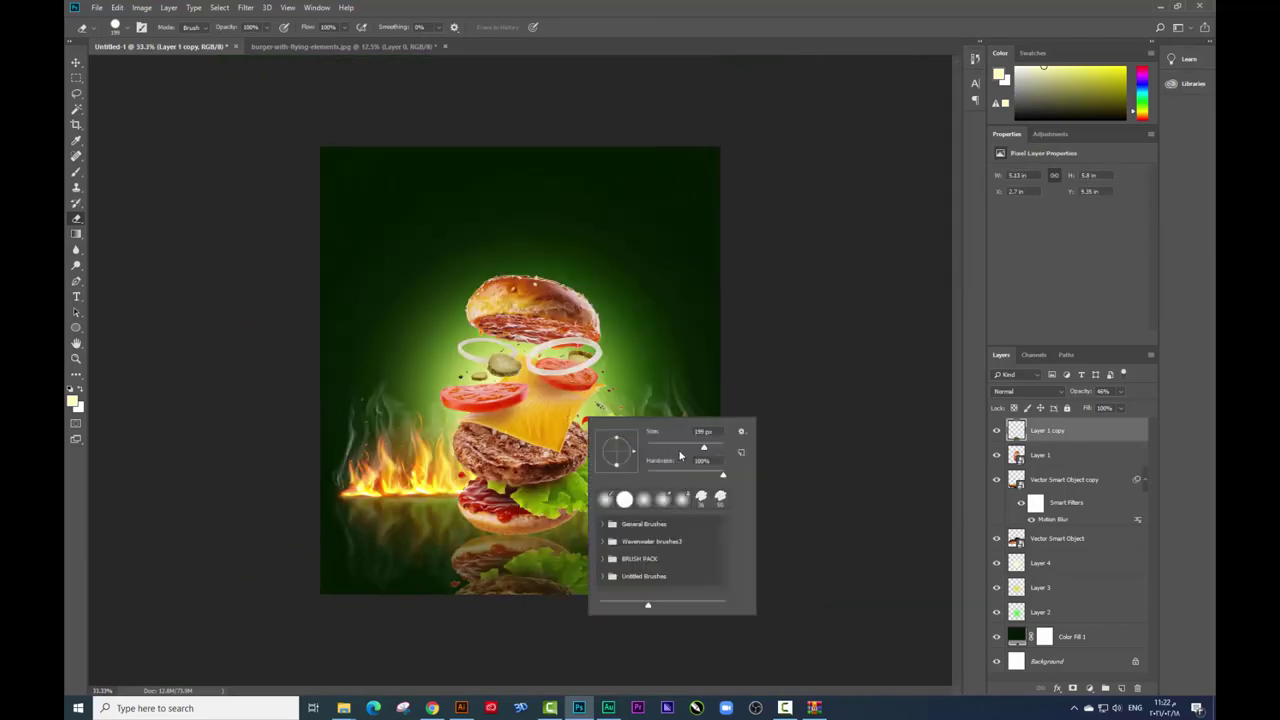
pyautogui.moveTo(682, 456); pyautogui.dragTo(708, 452)
pyautogui.click(431, 617)
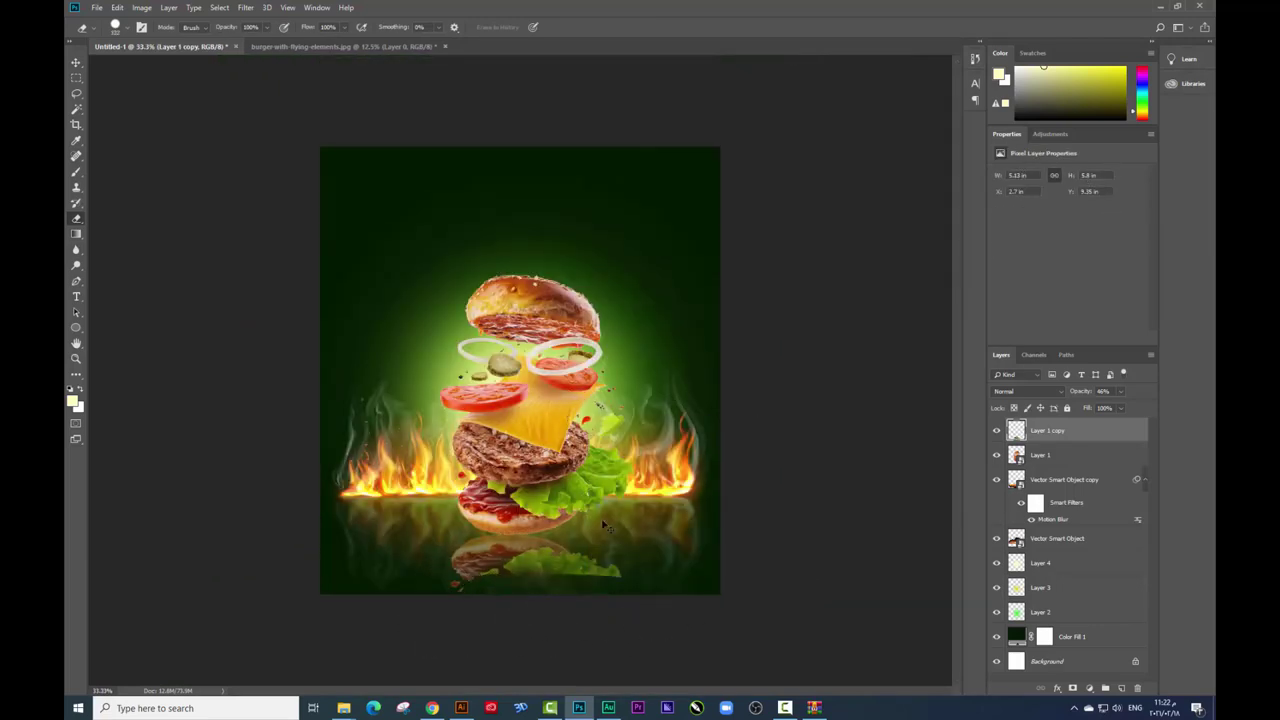
# Erase the reflection's lower edge with a soft round 0%-hardness brush.
pyautogui.rightClick(651, 578)
pyautogui.click(664, 580)
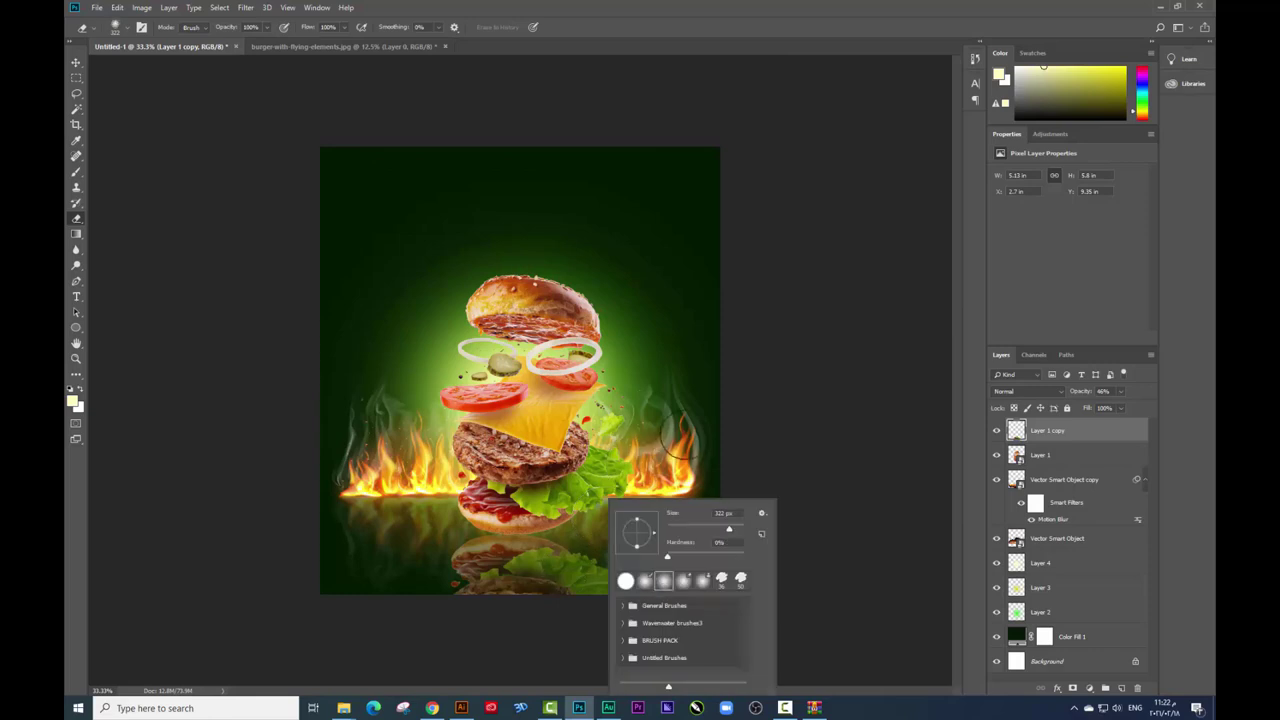
pyautogui.rightClick(675, 440)
pyautogui.moveTo(818, 466); pyautogui.dragTo(798, 466)
pyautogui.click(634, 608)
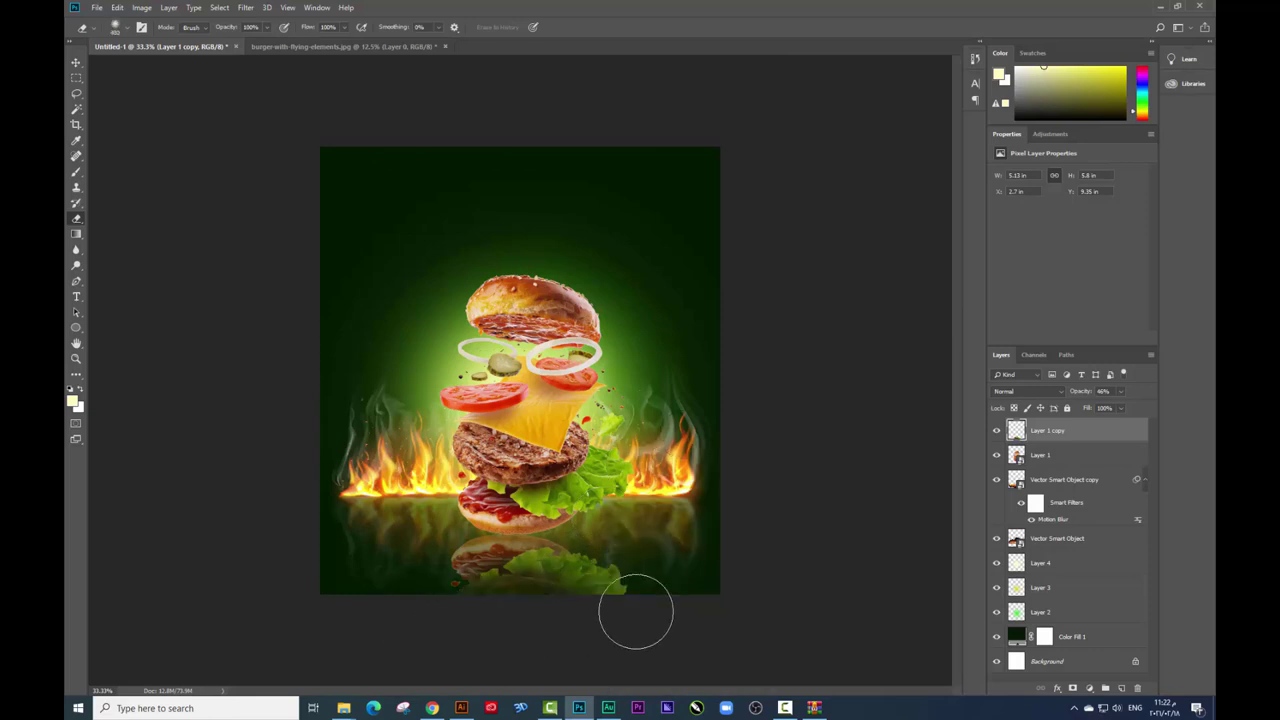
pyautogui.moveTo(634, 608)
pyautogui.mouseDown()
pyautogui.moveTo(386, 605)
pyautogui.moveTo(471, 563)
pyautogui.mouseUp()
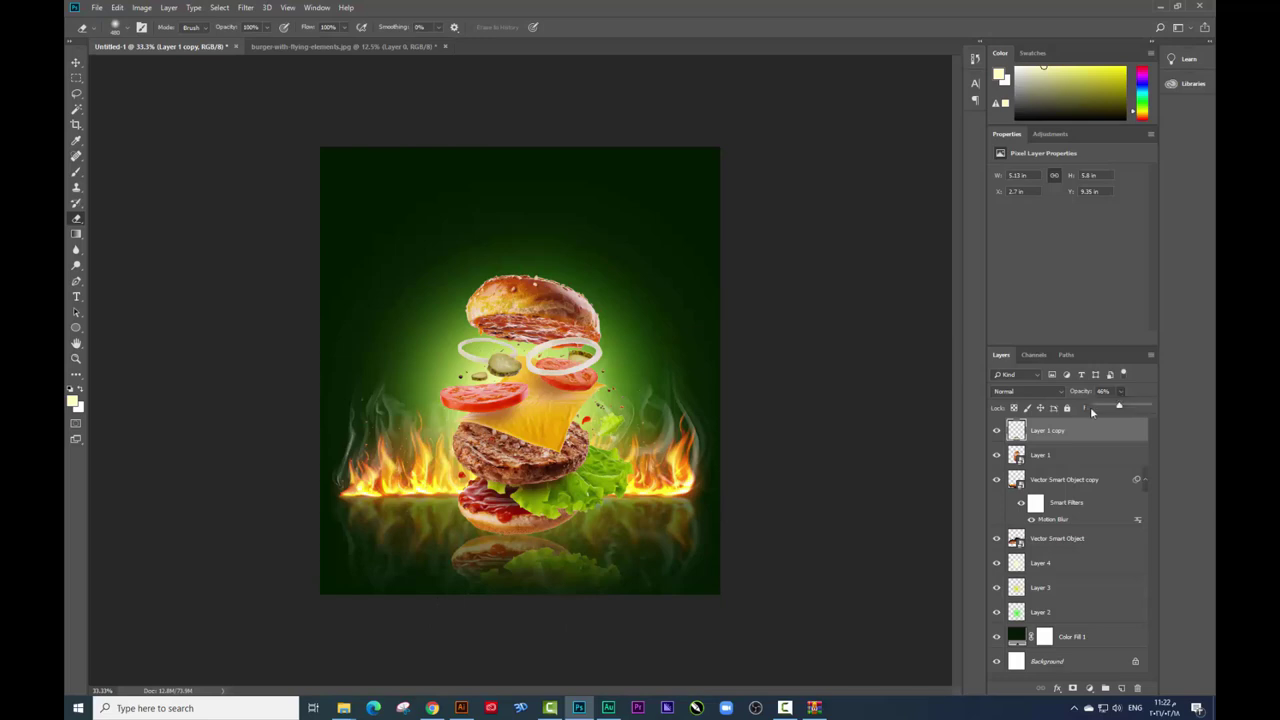
# Soften the erased reflection with Motion Blur and zoom in on the burger.
pyautogui.click(247, 8)
pyautogui.click(420, 212)
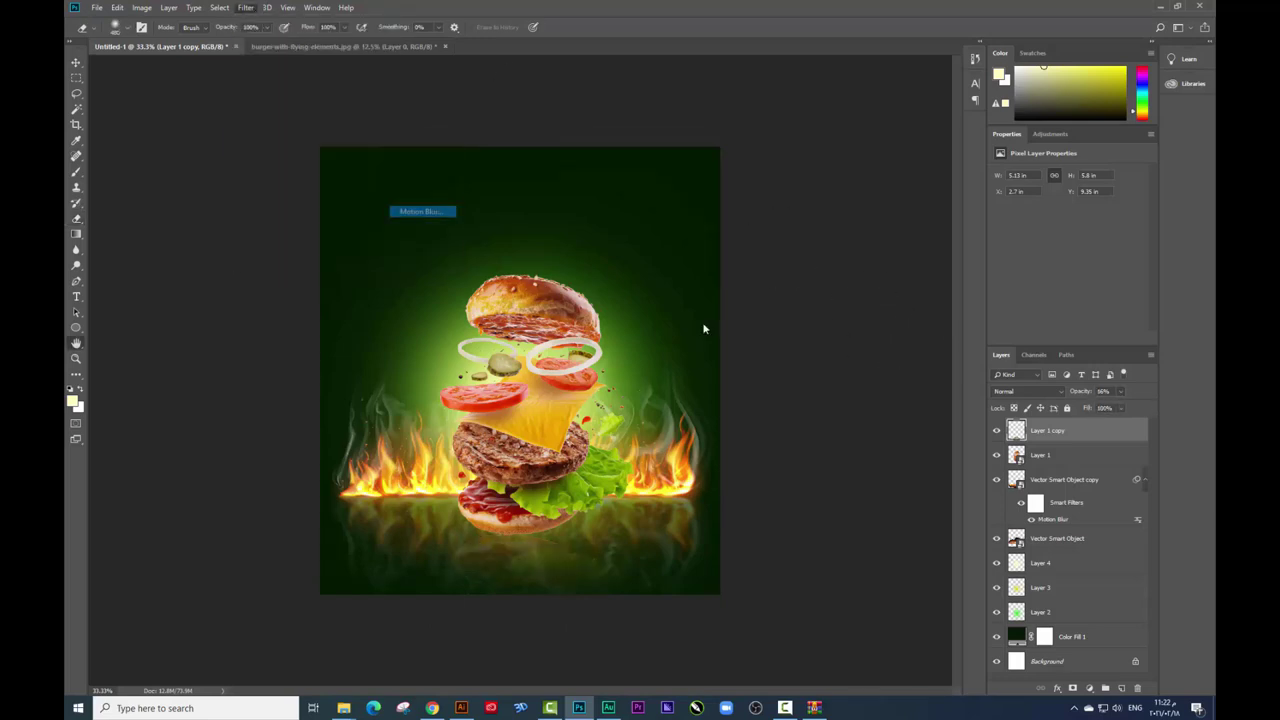
pyautogui.click(698, 166)
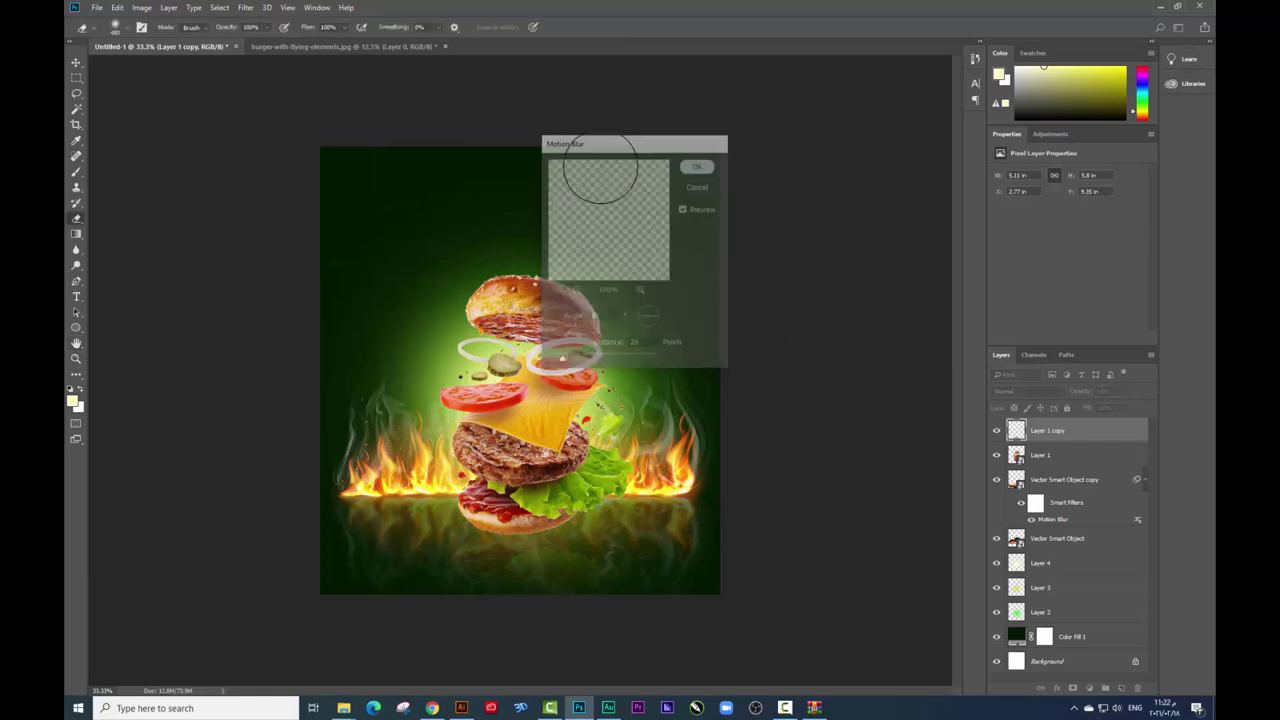
pyautogui.click(76, 62)
pyautogui.hotkey('ctrl', '+')
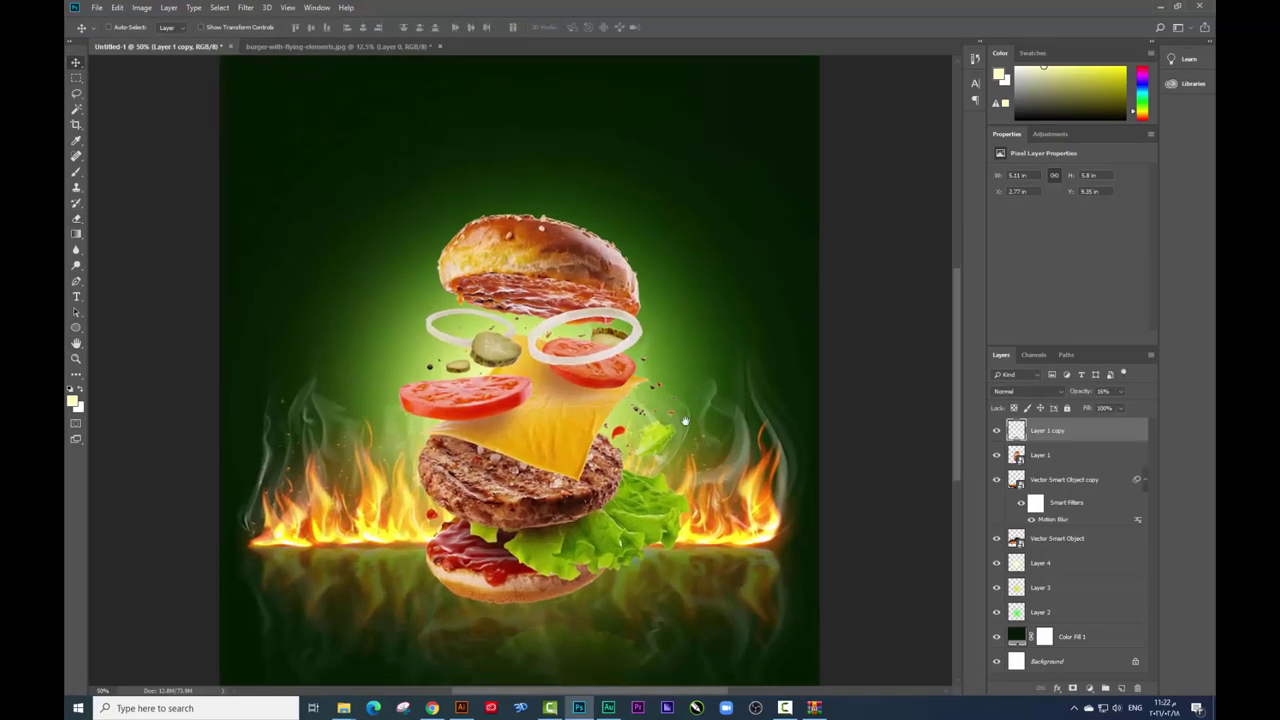
pyautogui.hotkey('ctrl', '+')
pyautogui.scroll(-2, 699, 337)
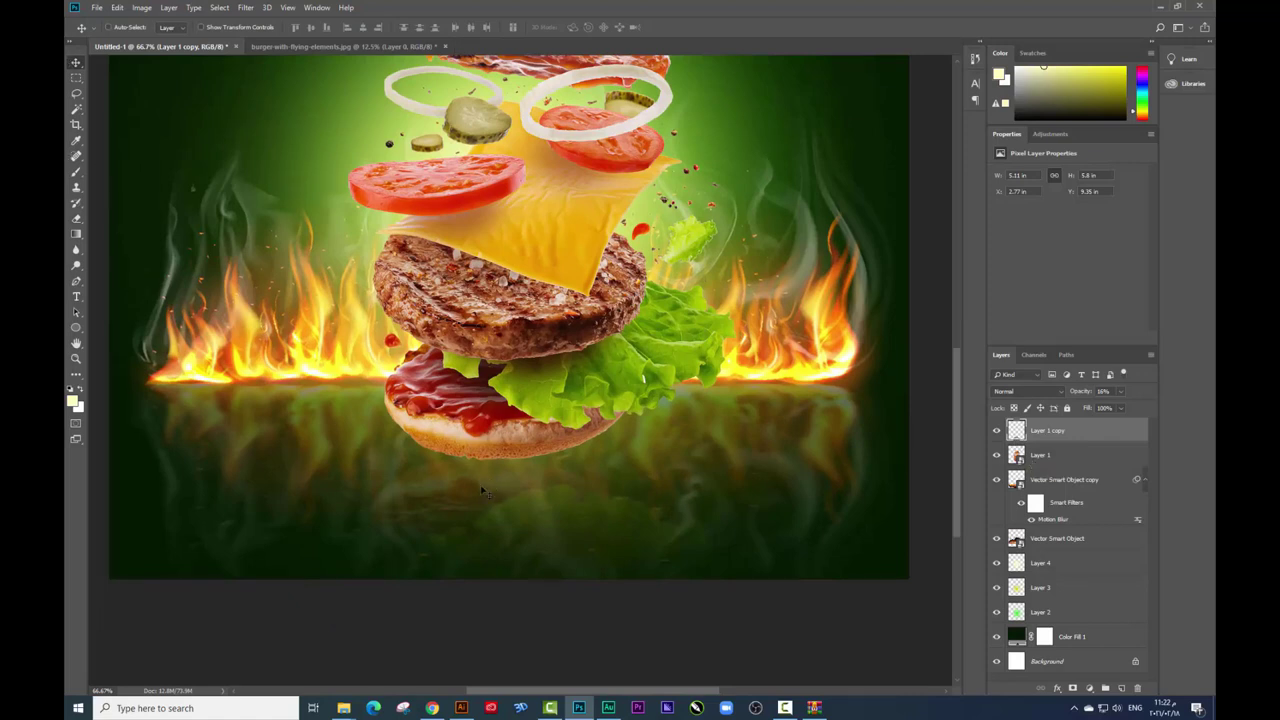
pyautogui.click(1041, 456)
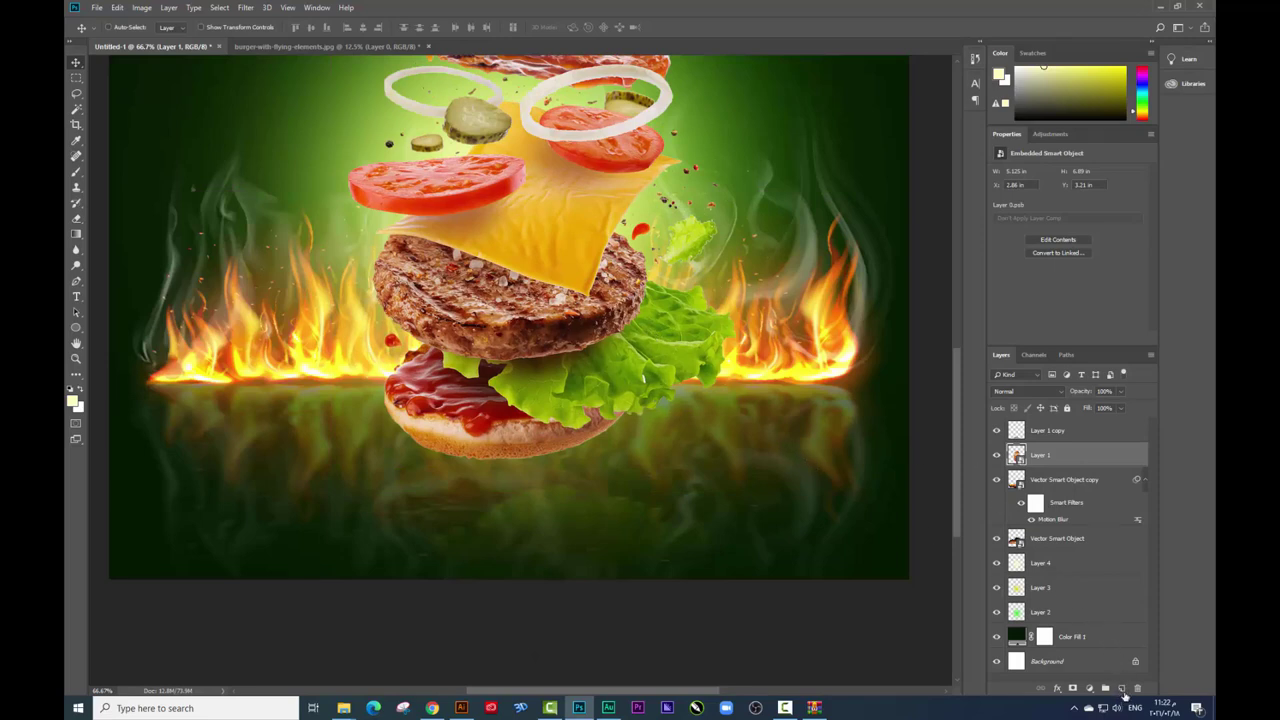
# Add a new layer below Layer 1 and set the brush colour to black.
pyautogui.click(1121, 689)
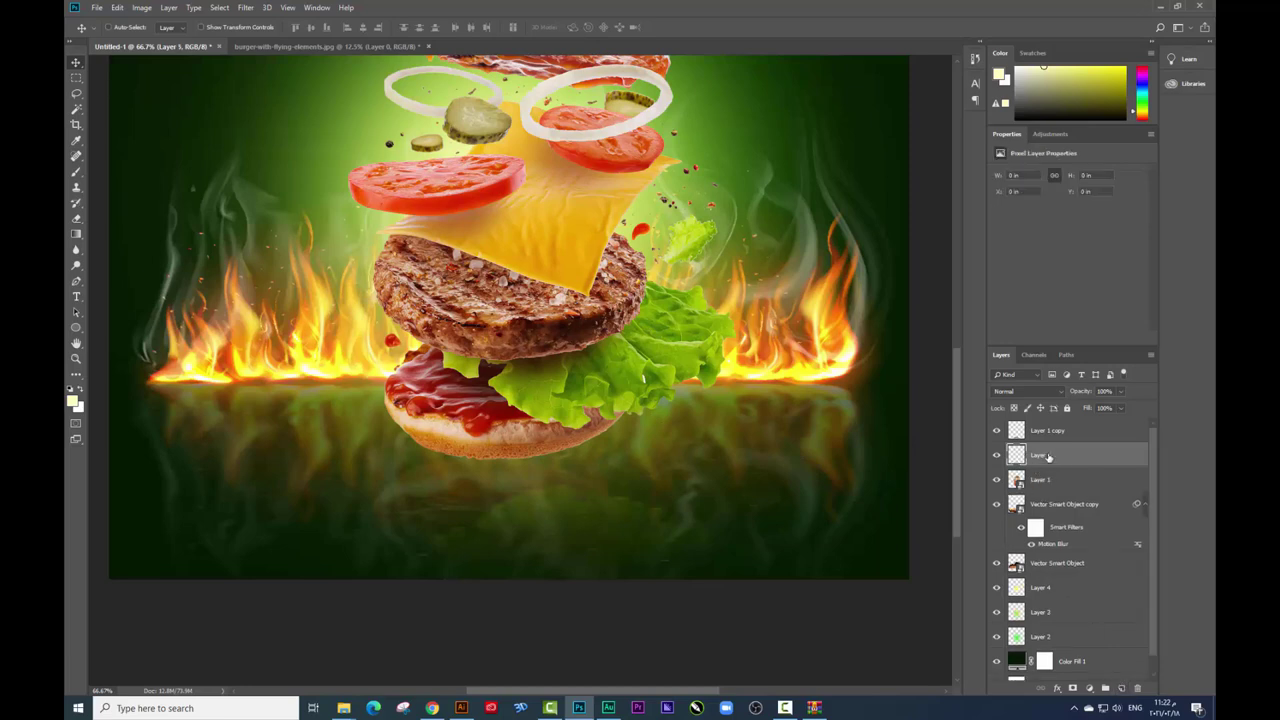
pyautogui.moveTo(1047, 456); pyautogui.dragTo(1047, 490)
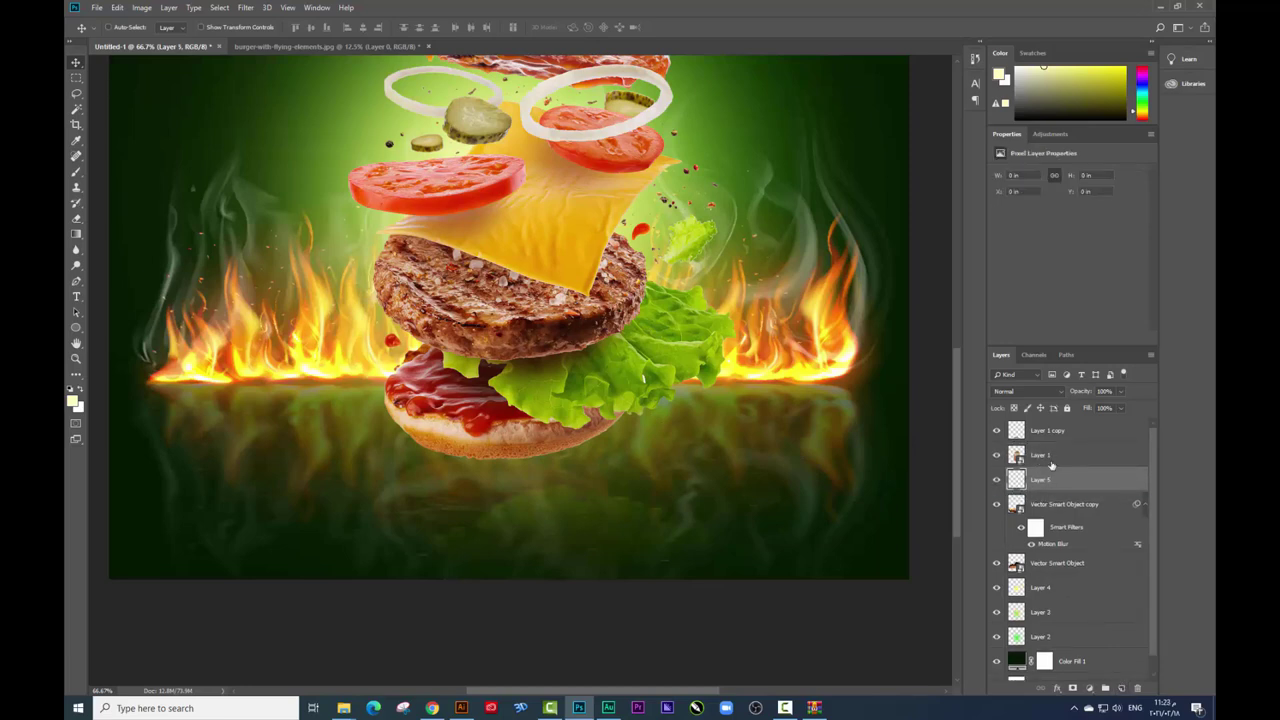
pyautogui.click(76, 172)
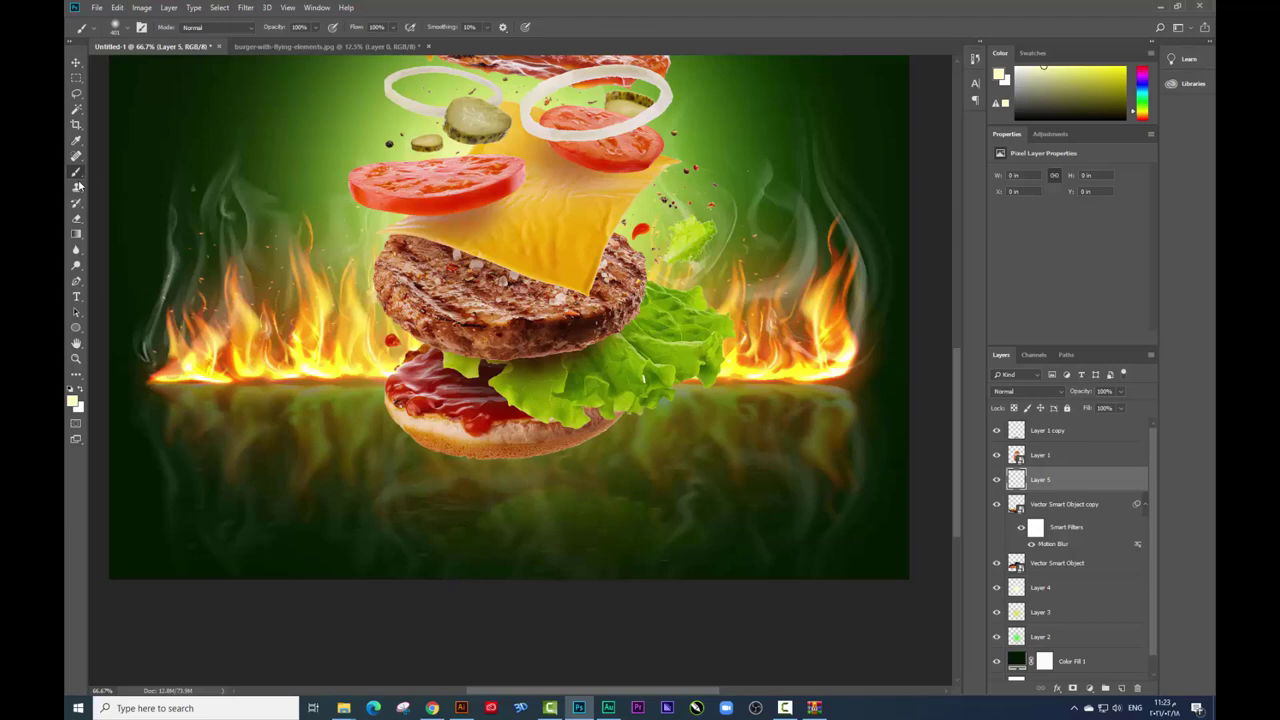
pyautogui.click(72, 400)
pyautogui.click(849, 377)
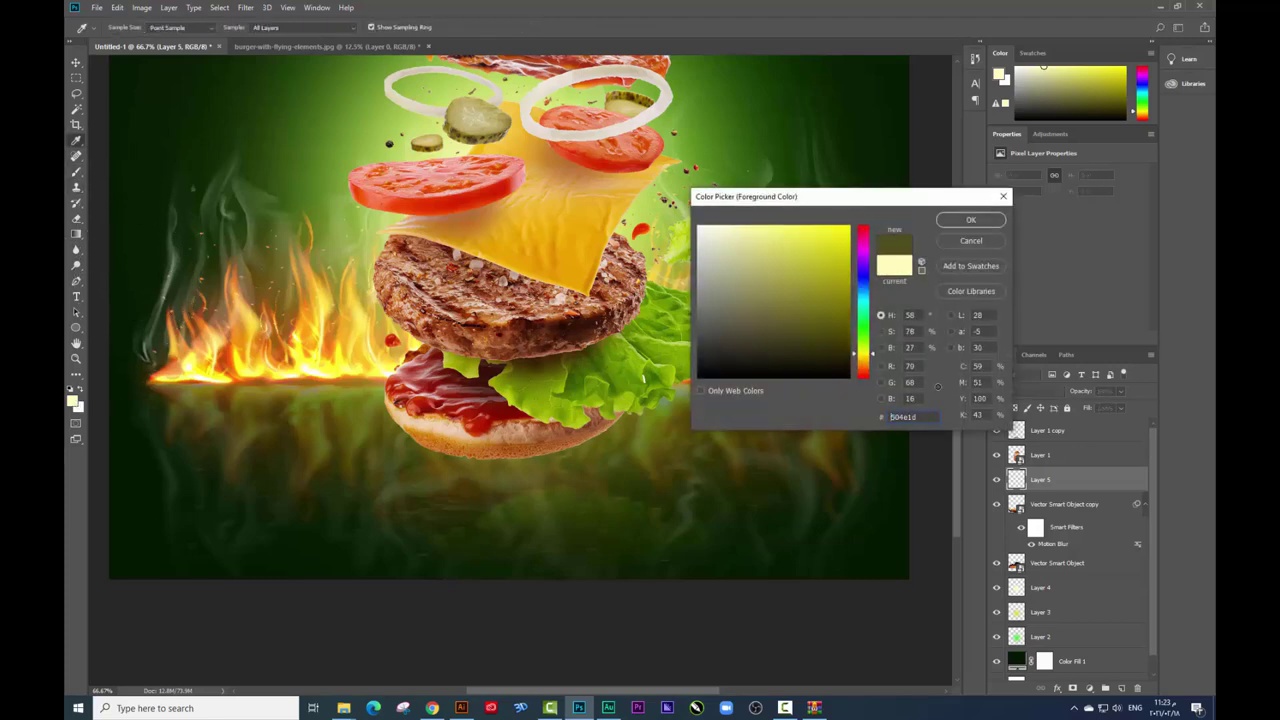
pyautogui.click(970, 220)
# Paint a soft black spot under the burger.
pyautogui.rightClick(757, 397)
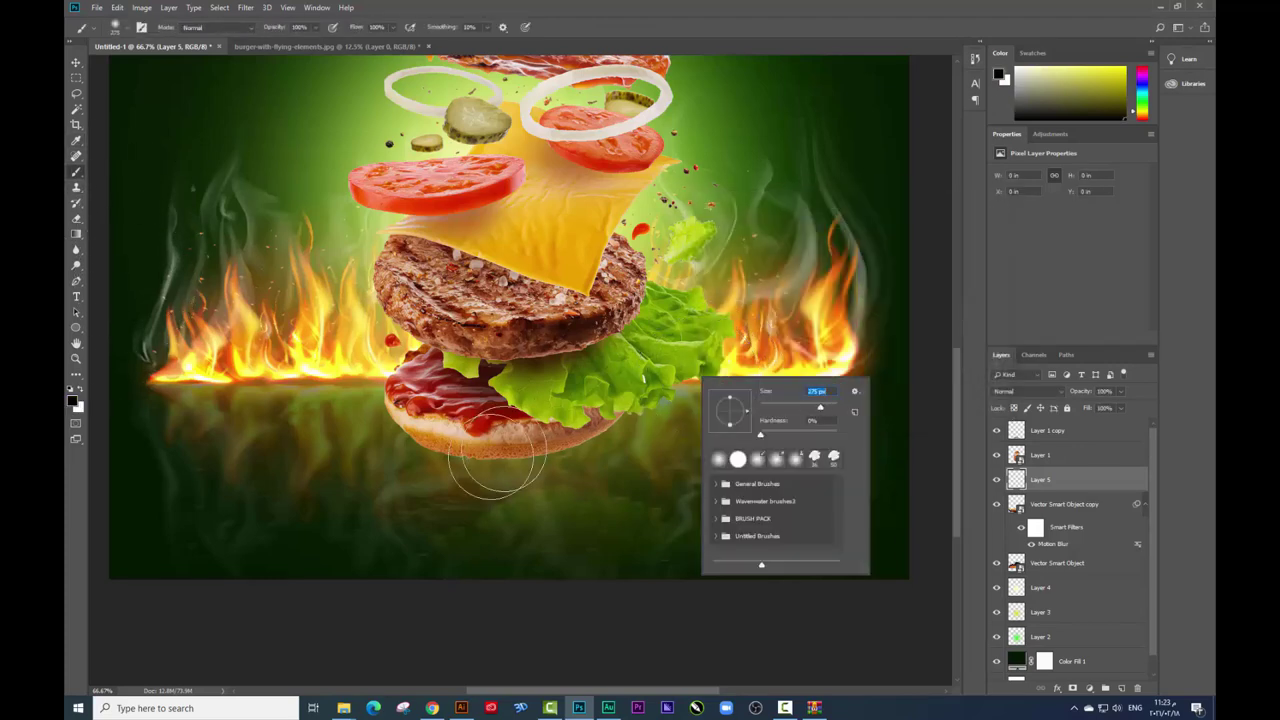
pyautogui.click(394, 460)
pyautogui.hotkey('ctrl', 't')
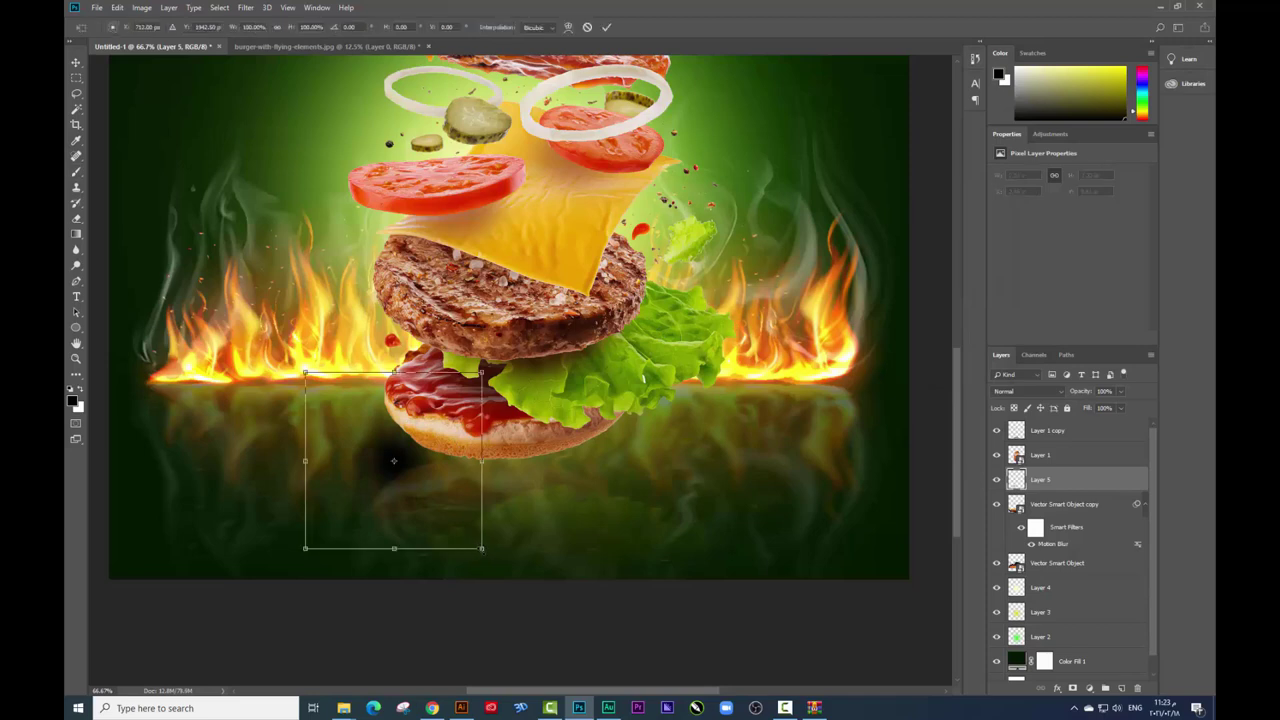
# Stretch the black spot flat and warp it into an arch under the burger.
pyautogui.moveTo(482, 548)
pyautogui.mouseDown()
pyautogui.moveTo(586, 508)
pyautogui.moveTo(686, 508)
pyautogui.moveTo(652, 520)
pyautogui.moveTo(587, 510)
pyautogui.mouseUp()
pyautogui.rightClick(555, 491)
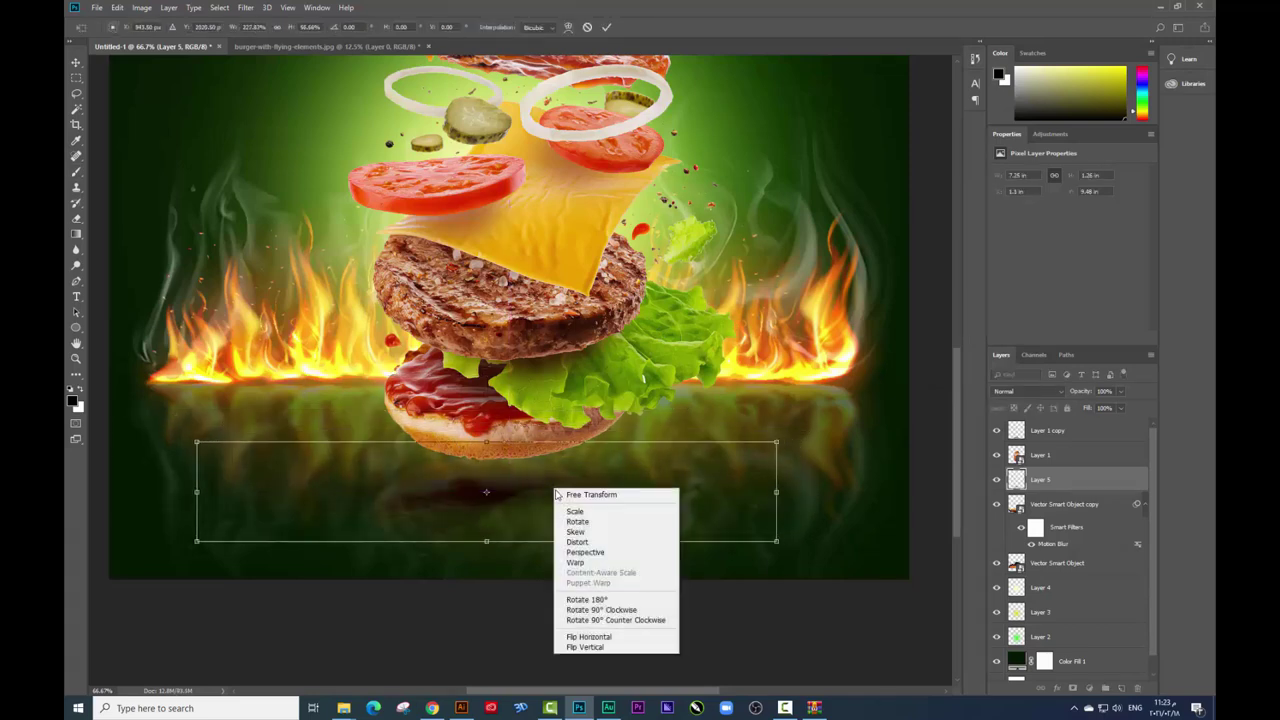
pyautogui.click(570, 562)
pyautogui.moveTo(497, 526); pyautogui.dragTo(502, 484)
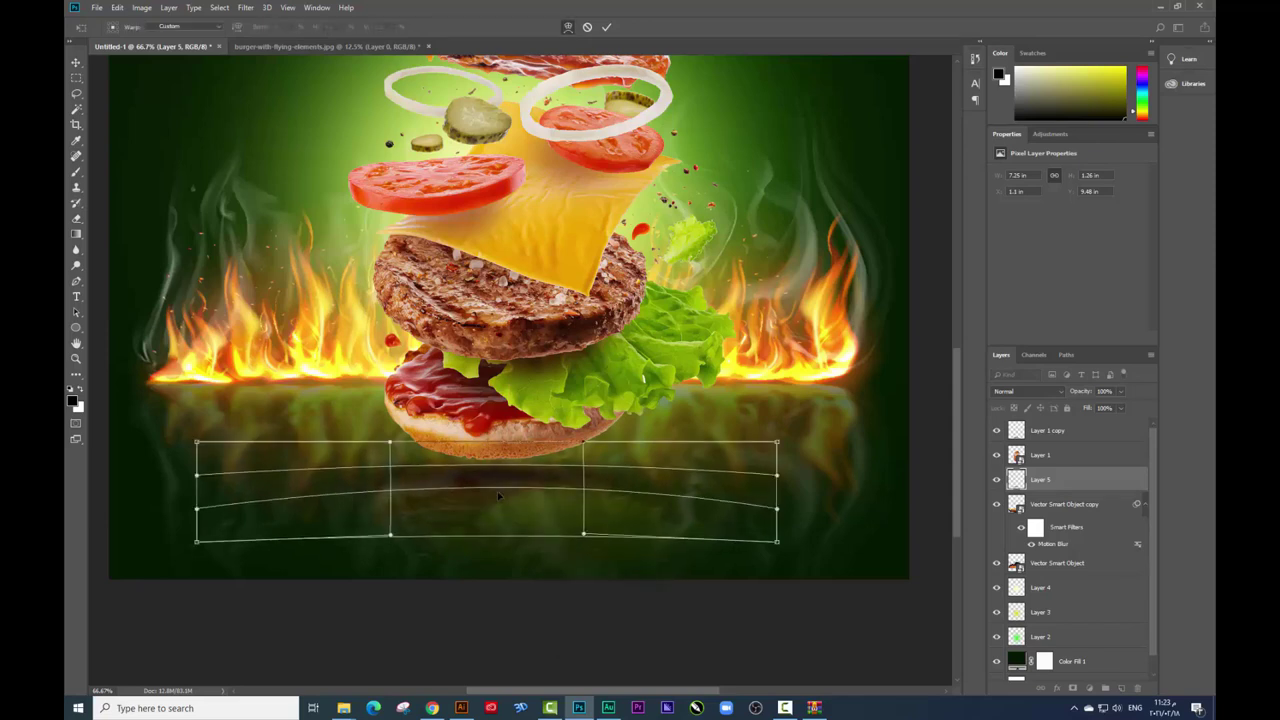
pyautogui.press('Return')
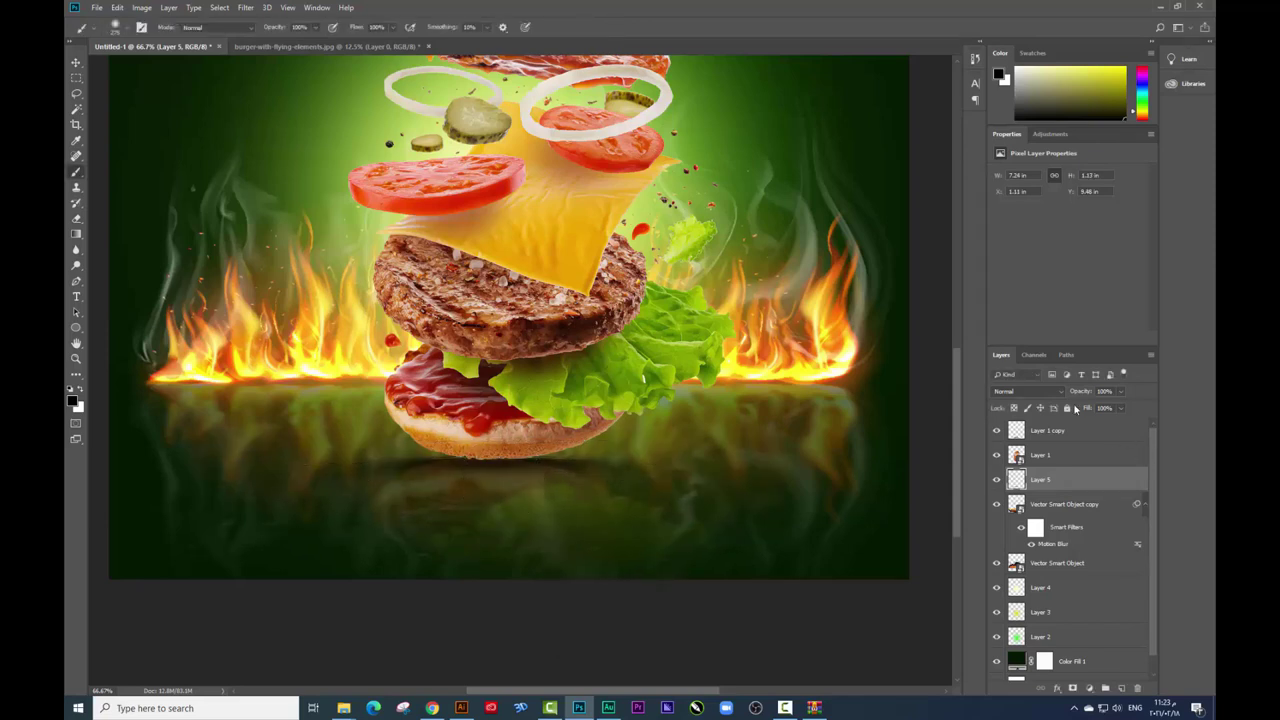
pyautogui.hotkey('ctrl', '-')
pyautogui.hotkey('ctrl', '-')
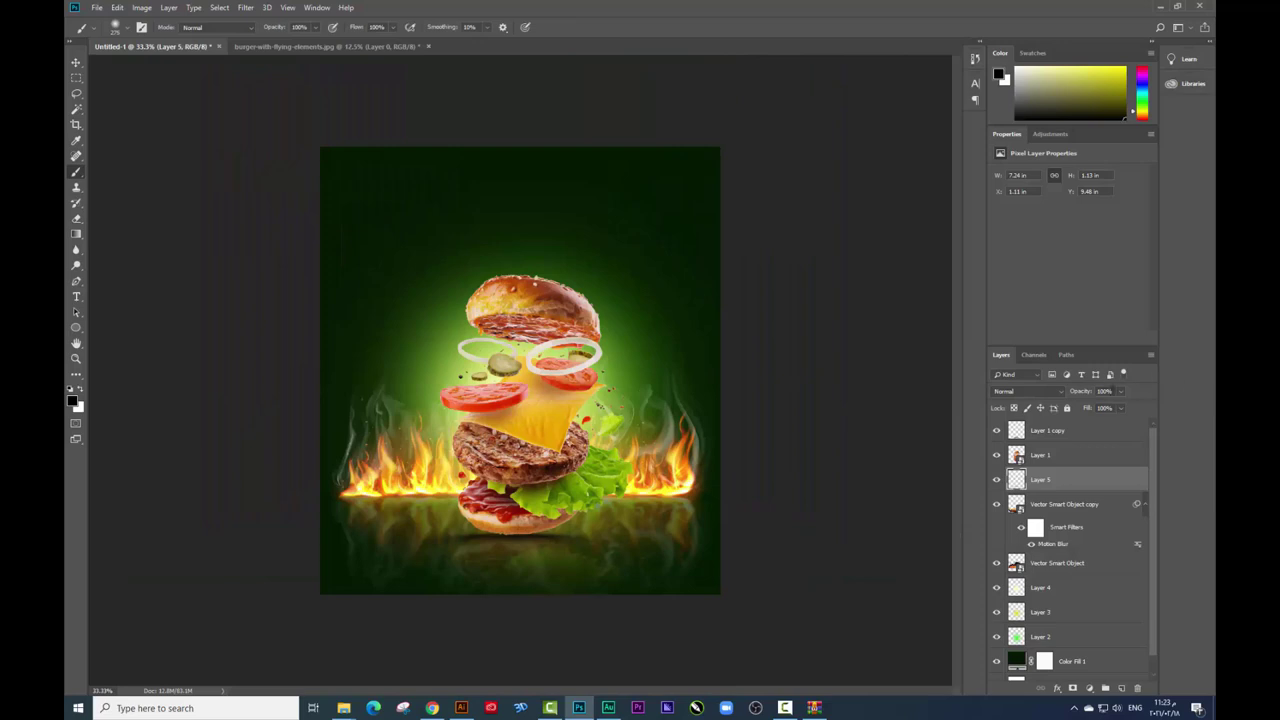
# Lower the shadow layer's opacity to 75%.
pyautogui.click(1121, 391)
pyautogui.moveTo(1108, 407); pyautogui.dragTo(1110, 408)
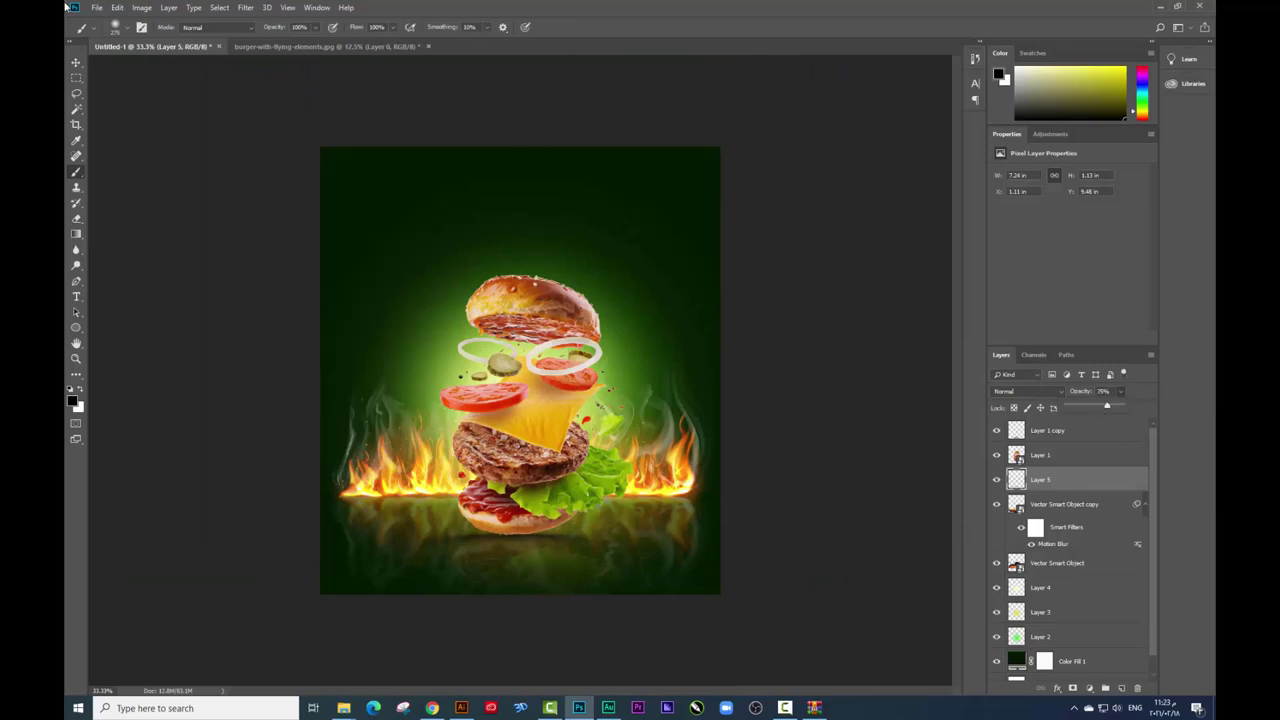
pyautogui.click(74, 62)
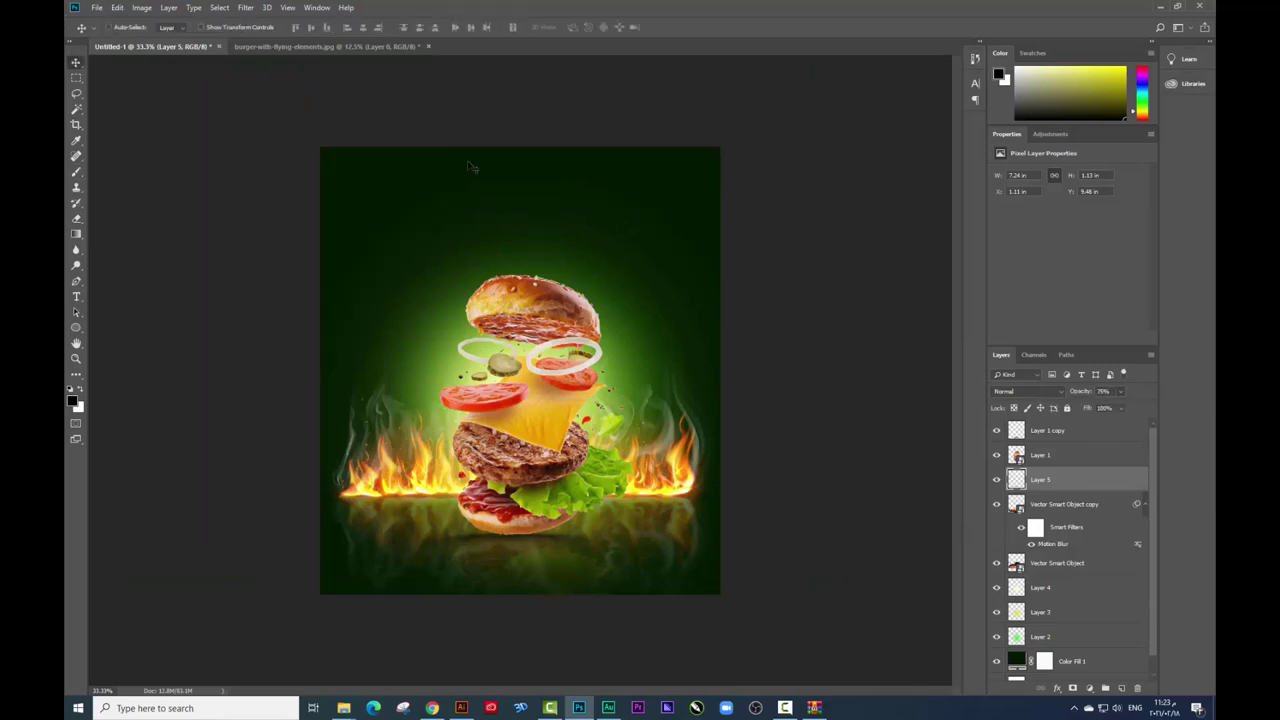
pyautogui.hotkey('ctrl', '-')
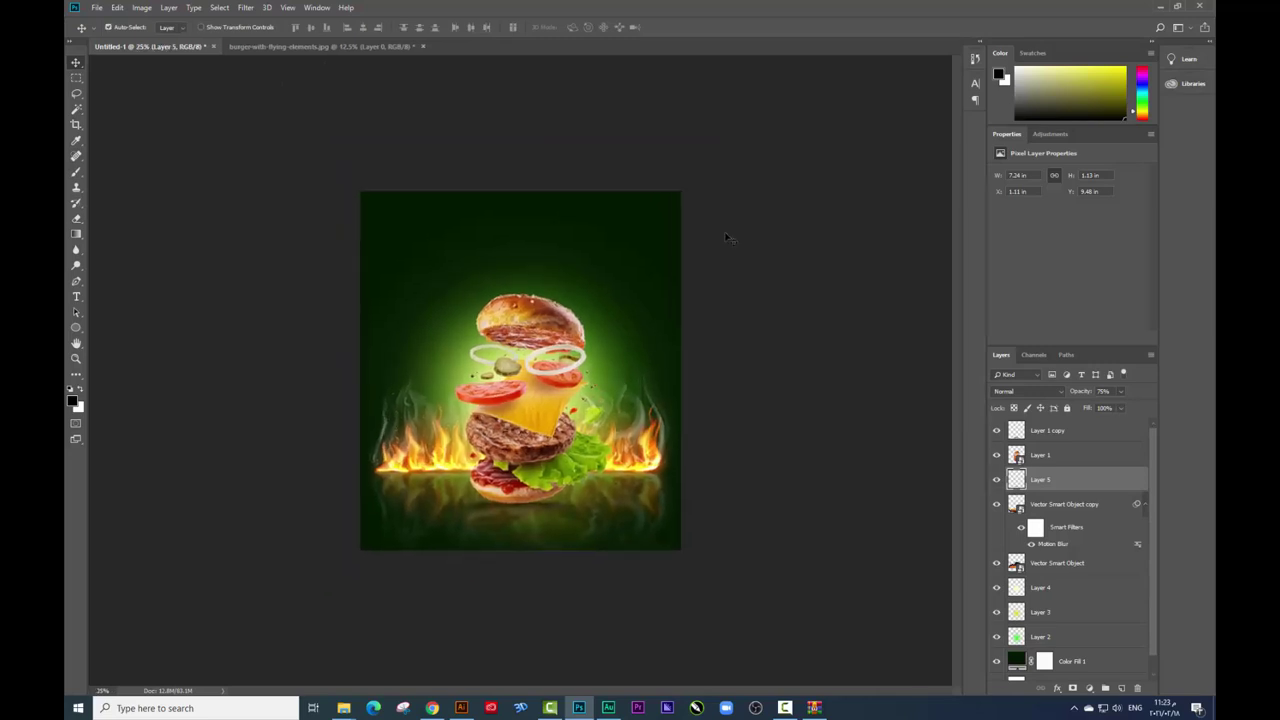
pyautogui.hotkey('ctrl', '+')
pyautogui.hotkey('ctrl', '+')
pyautogui.hotkey('ctrl', '-')
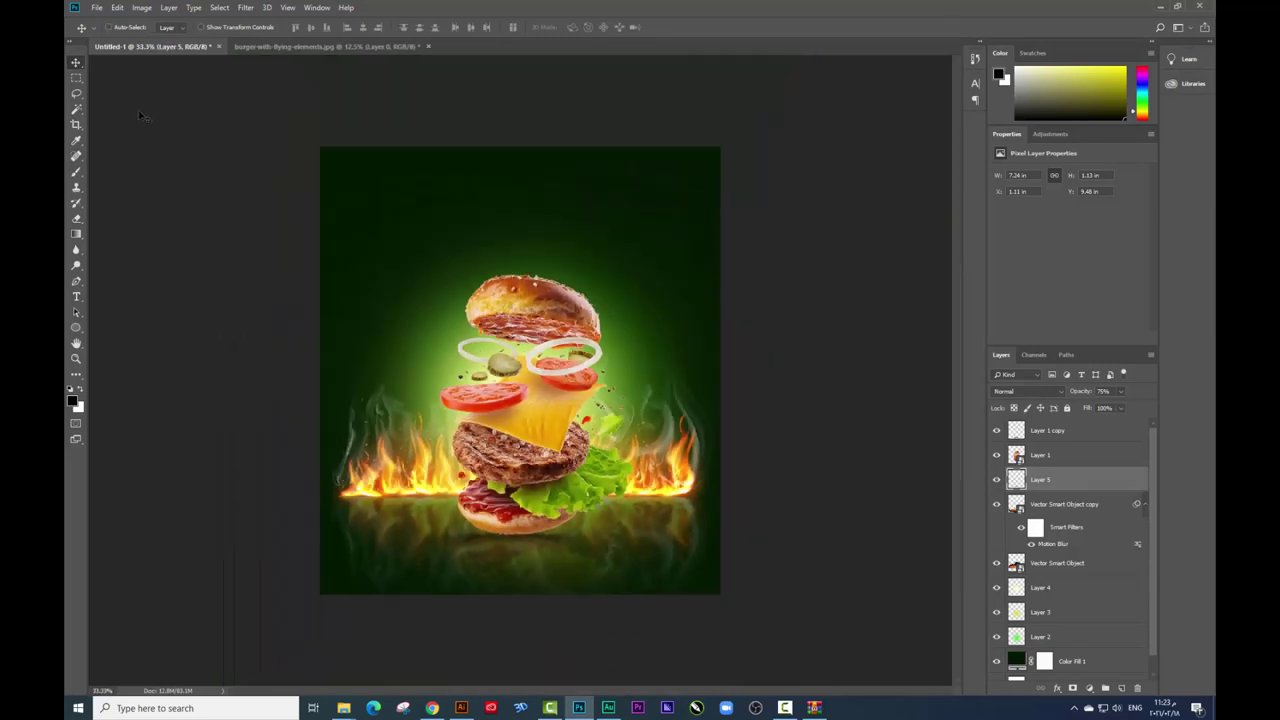
pyautogui.hotkey('alt', 'Tab')
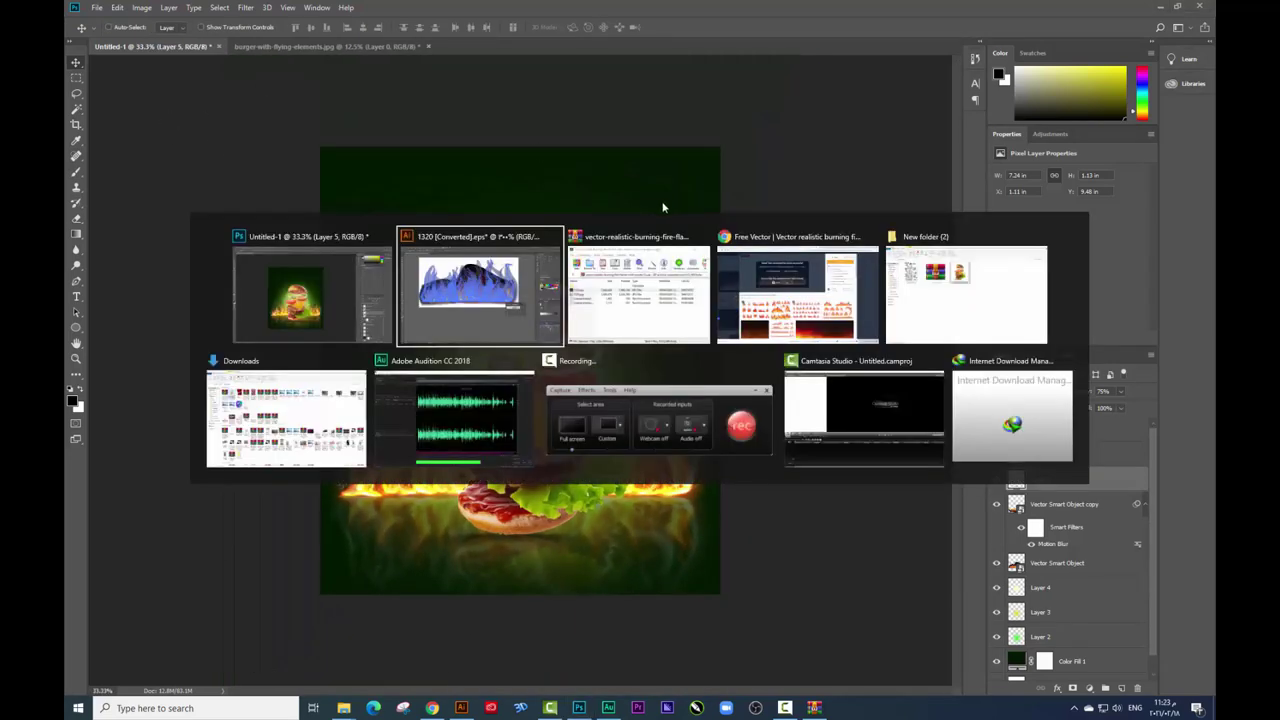
# From the desktop, open Hamdy New Fonts.psd in New folder (2) in Photoshop.
pyautogui.press('super+d')
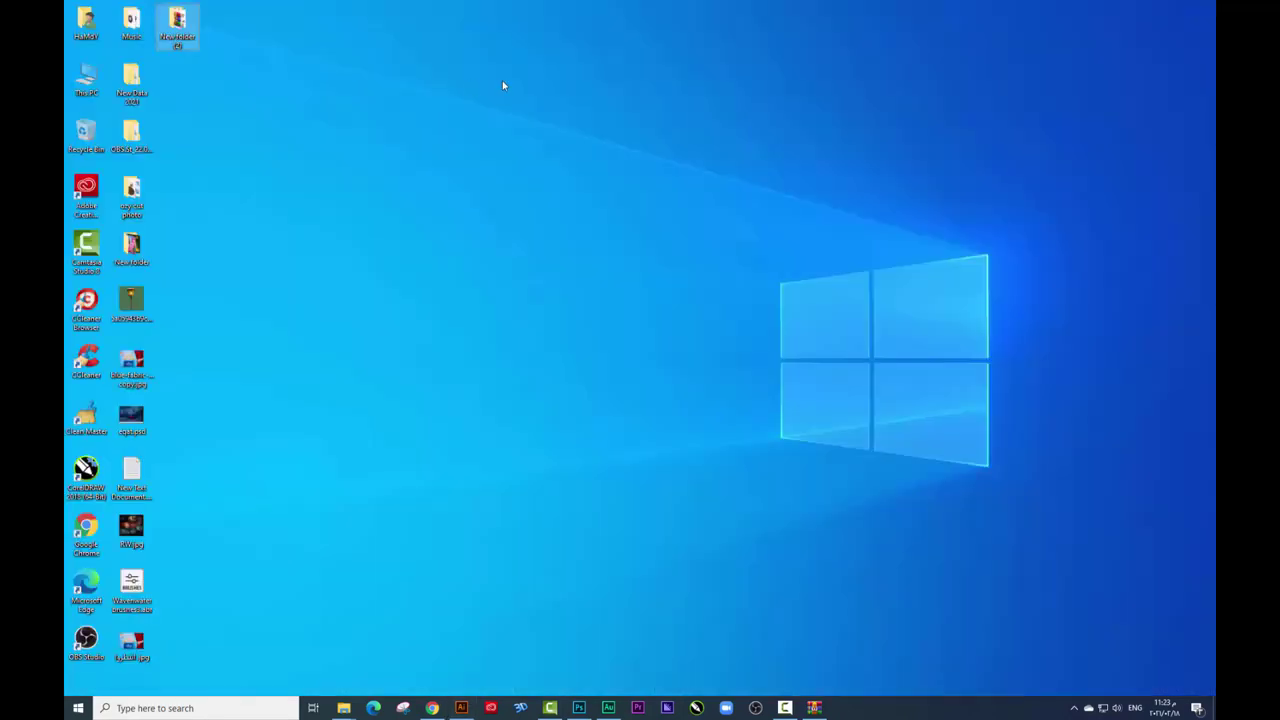
pyautogui.doubleClick(177, 25)
pyautogui.doubleClick(405, 105)
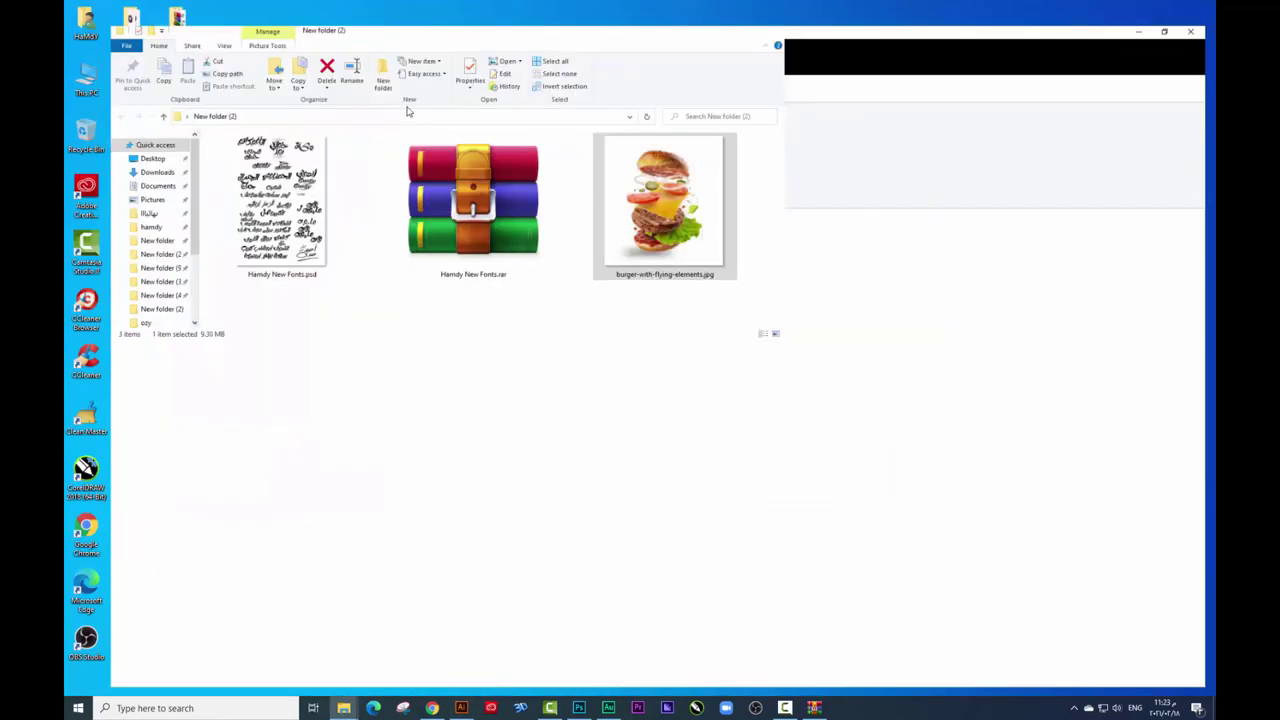
pyautogui.doubleClick(242, 180)
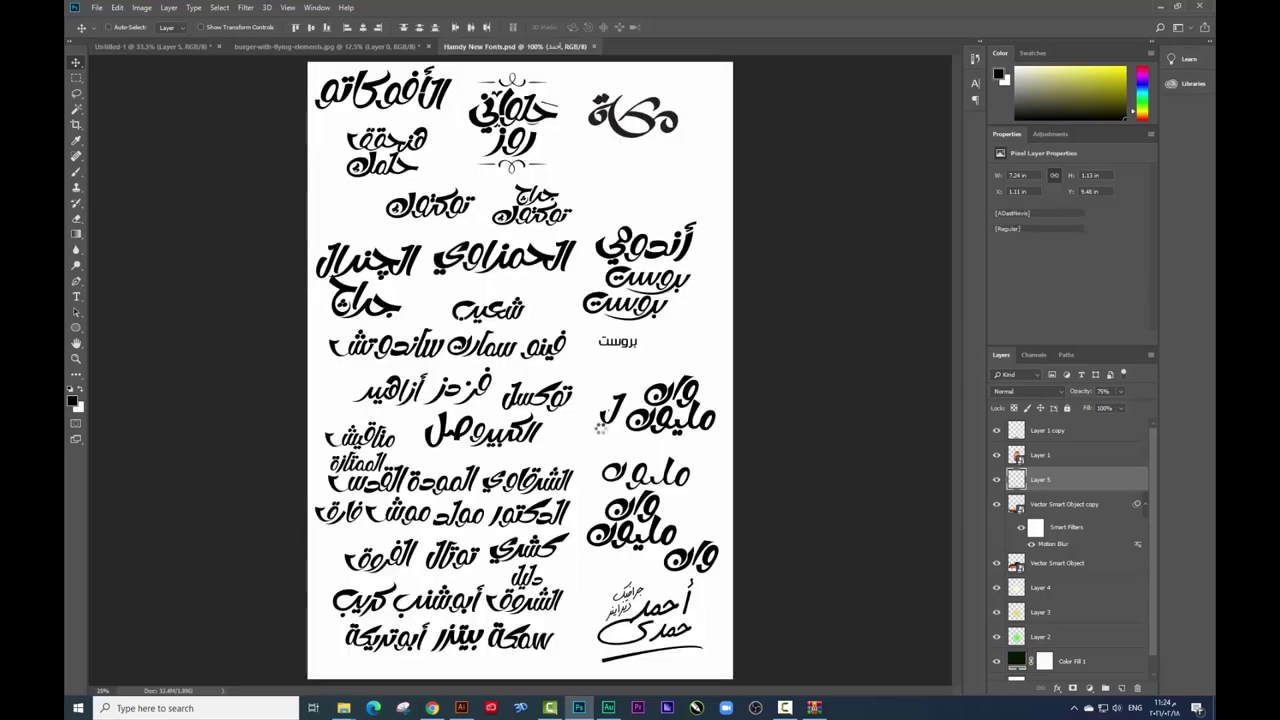
# Dismiss the Creative Cloud prompt and zoom in on the lettering, then return to Chrome's Freepik page.
pyautogui.click(680, 350)
pyautogui.hotkey('ctrl', '+')
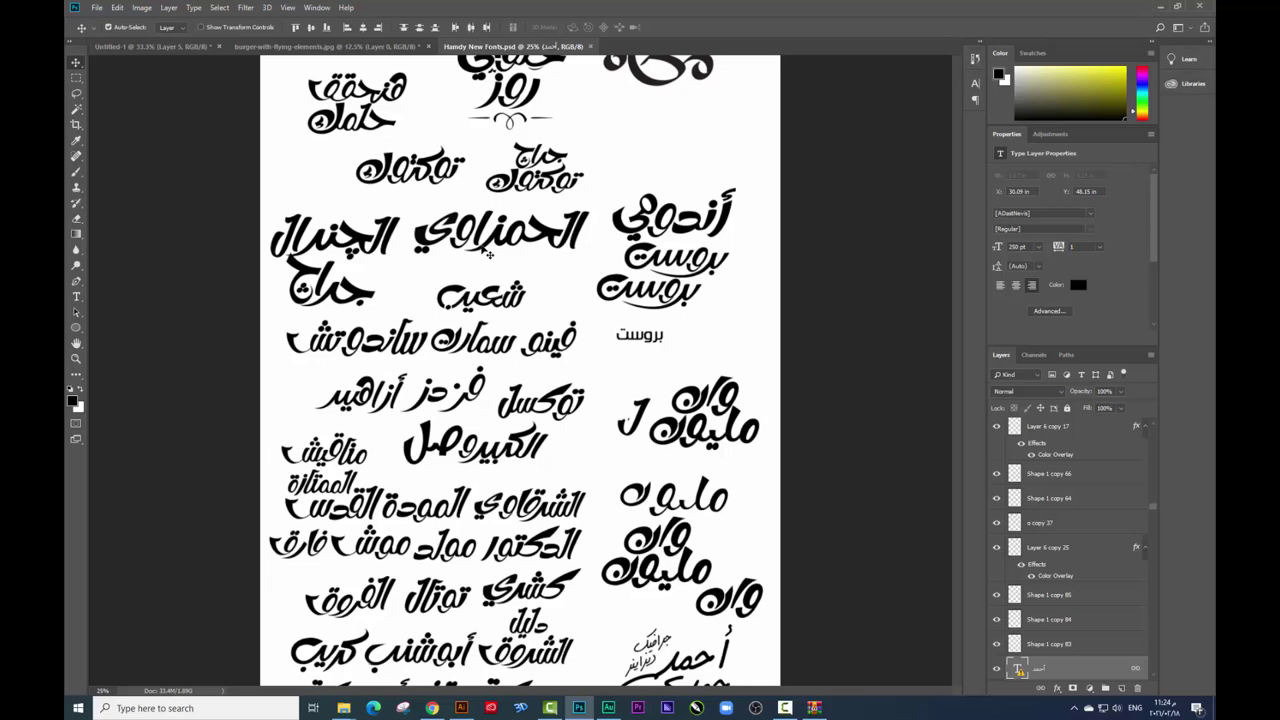
pyautogui.hotkey('ctrl', '+')
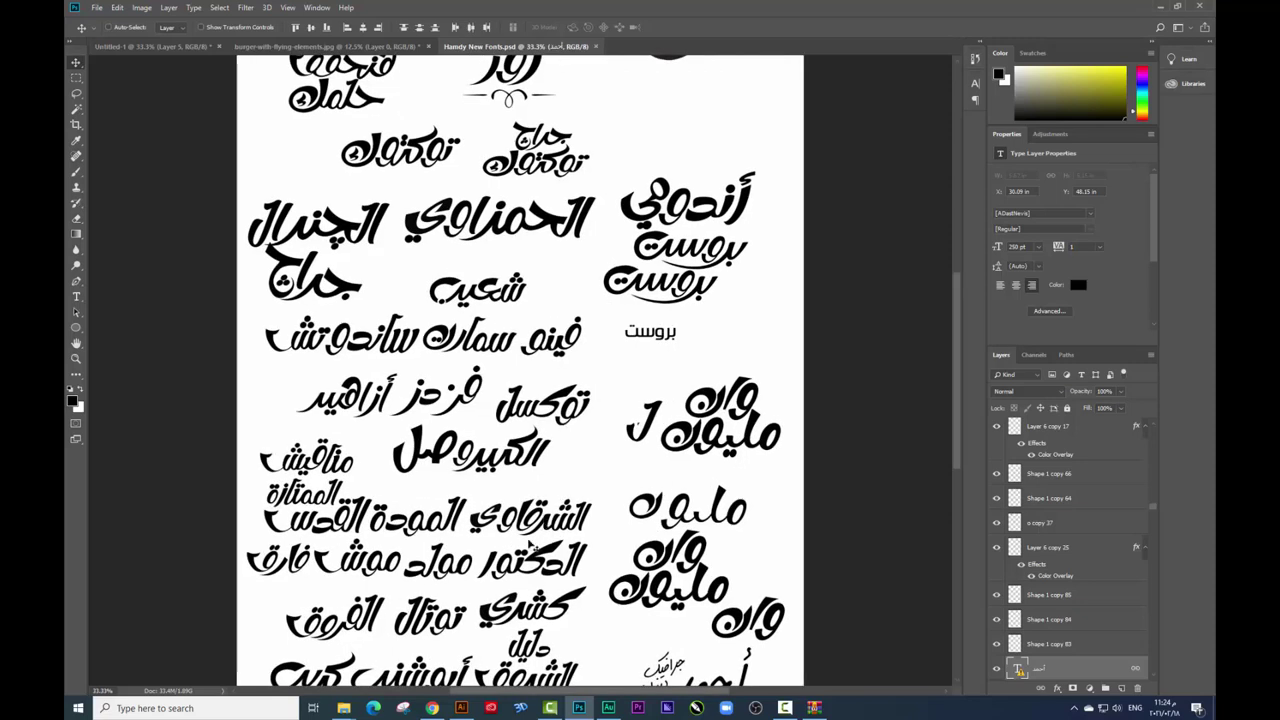
pyautogui.click(432, 708)
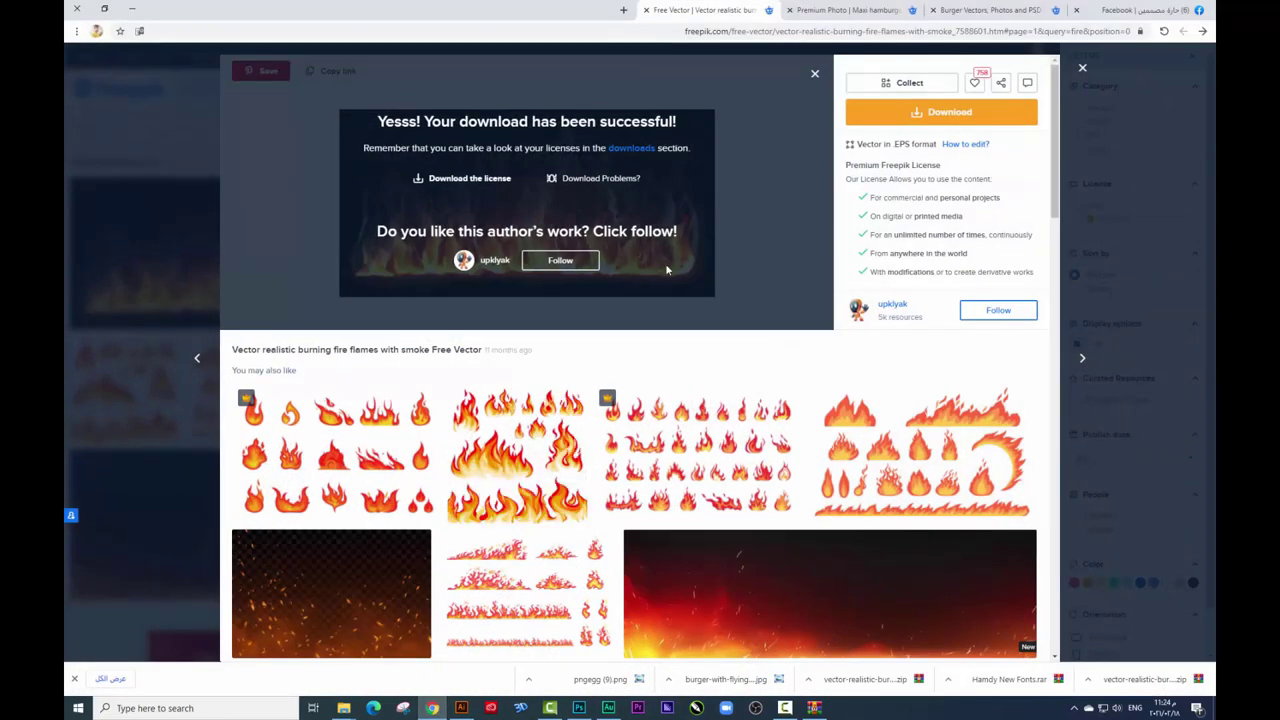
# Switch to the Facebook group page and view its first announcement image full size.
pyautogui.click(1185, 8)
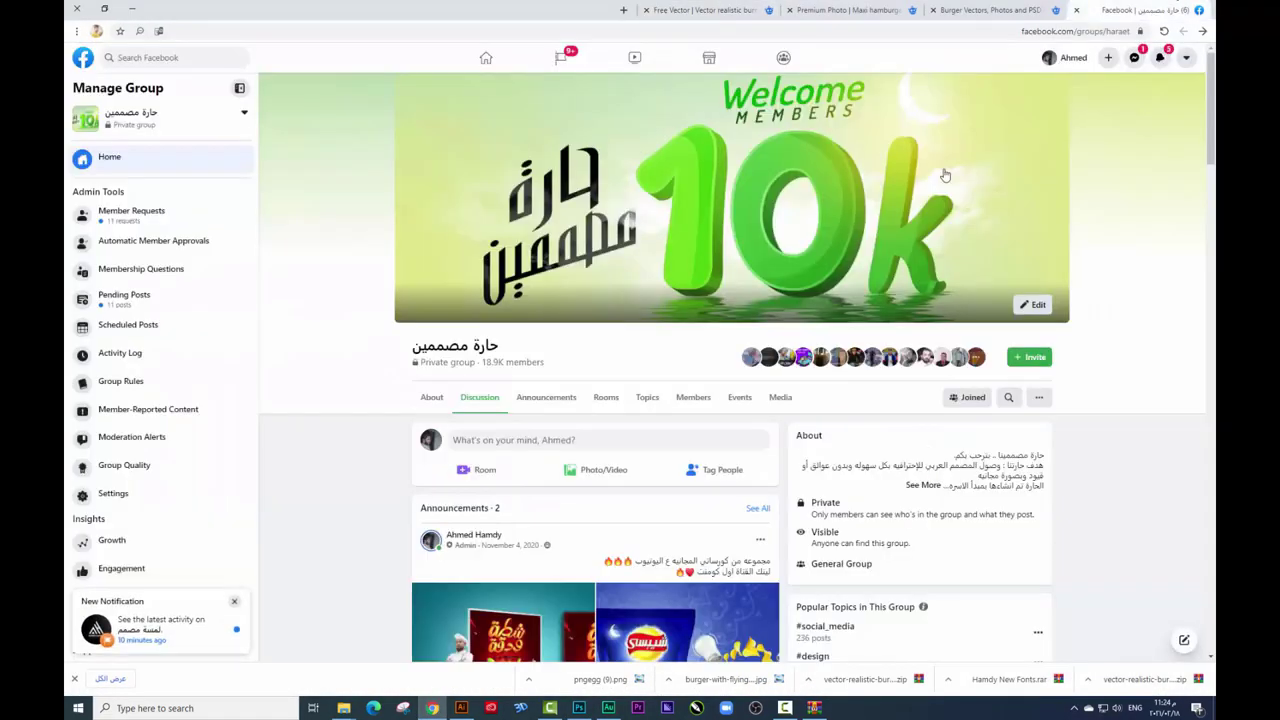
pyautogui.scroll(-3, 1212, 117)
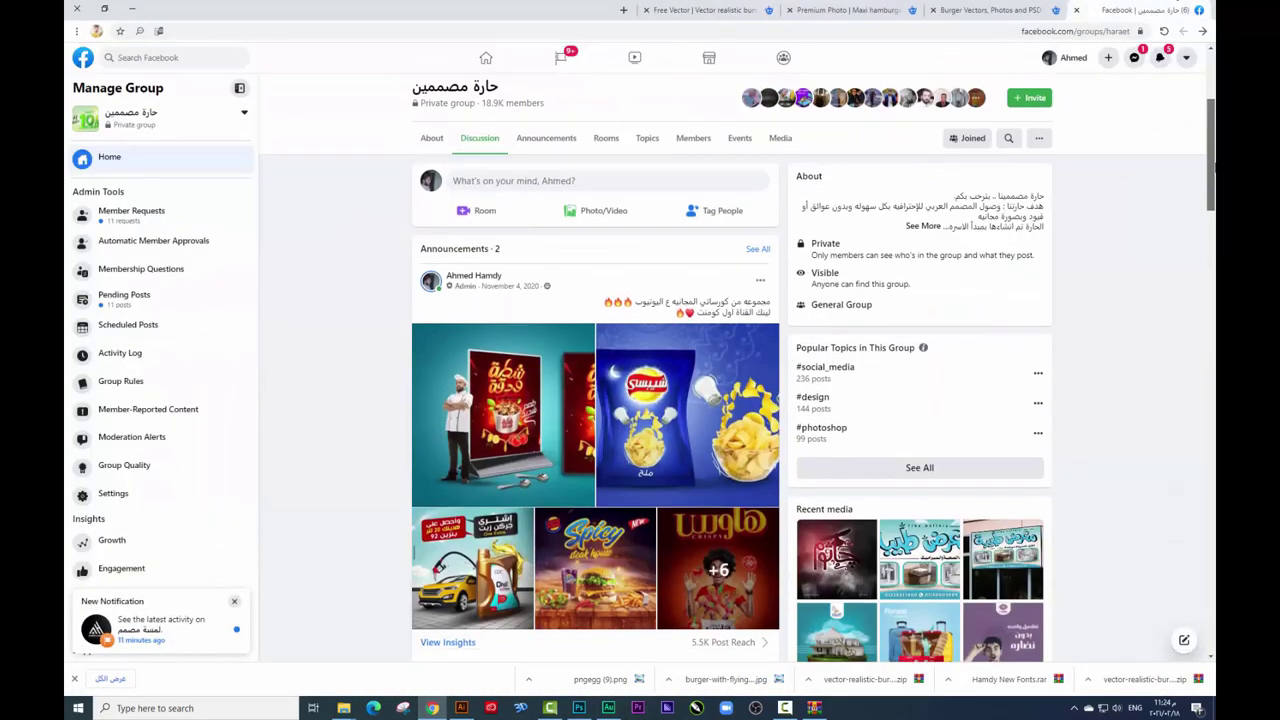
pyautogui.scroll(3, 1212, 117)
pyautogui.moveTo(1212, 117)
pyautogui.mouseDown()
pyautogui.moveTo(1186, 260)
pyautogui.moveTo(1212, 191)
pyautogui.mouseUp()
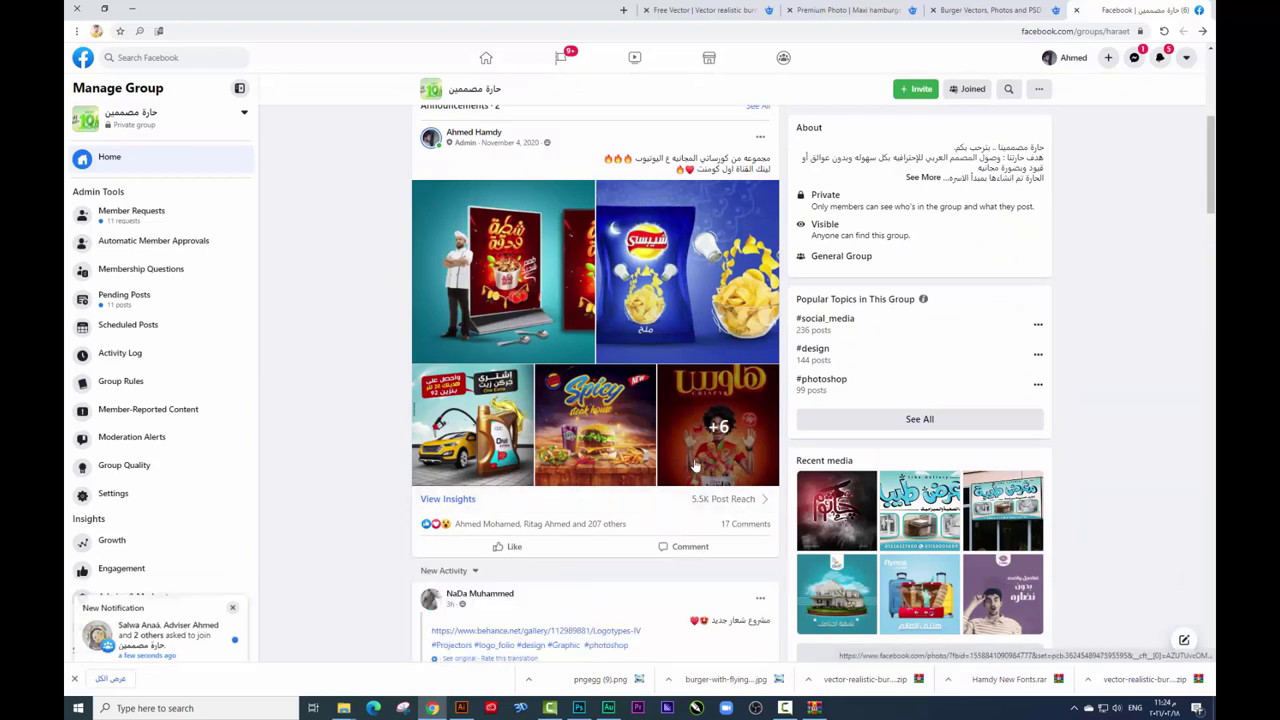
pyautogui.click(546, 285)
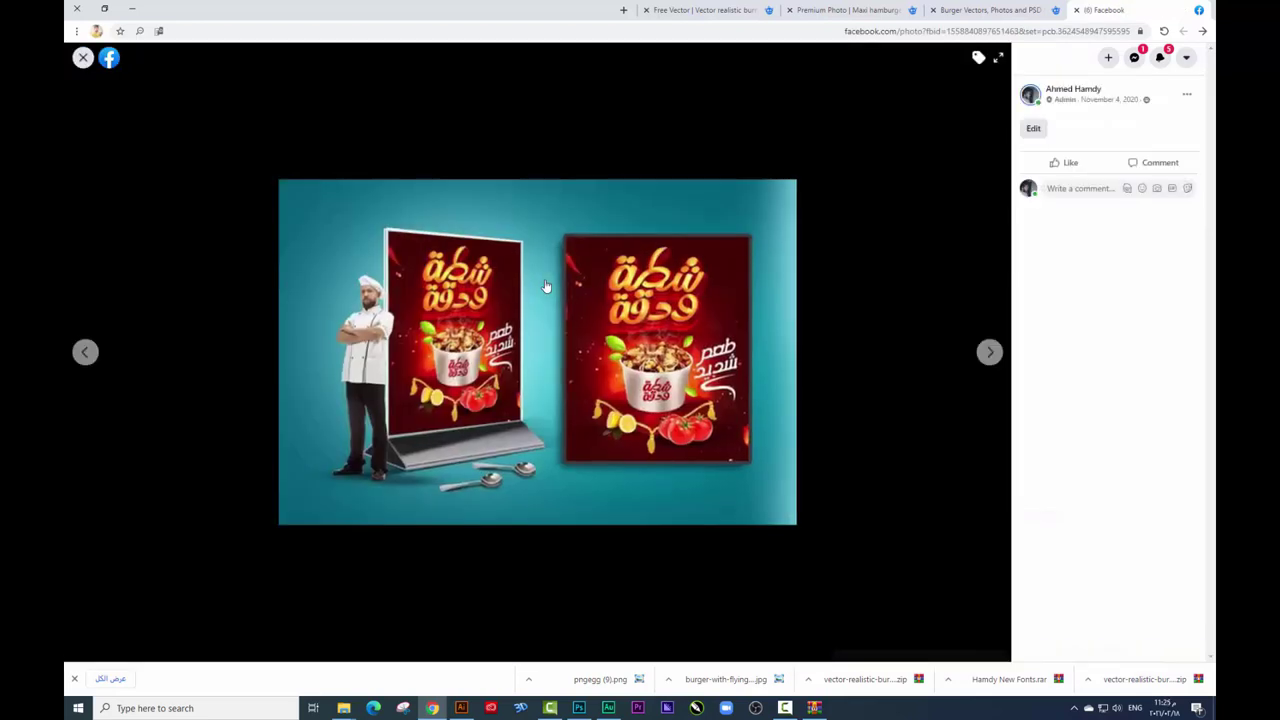
pyautogui.press('Escape')
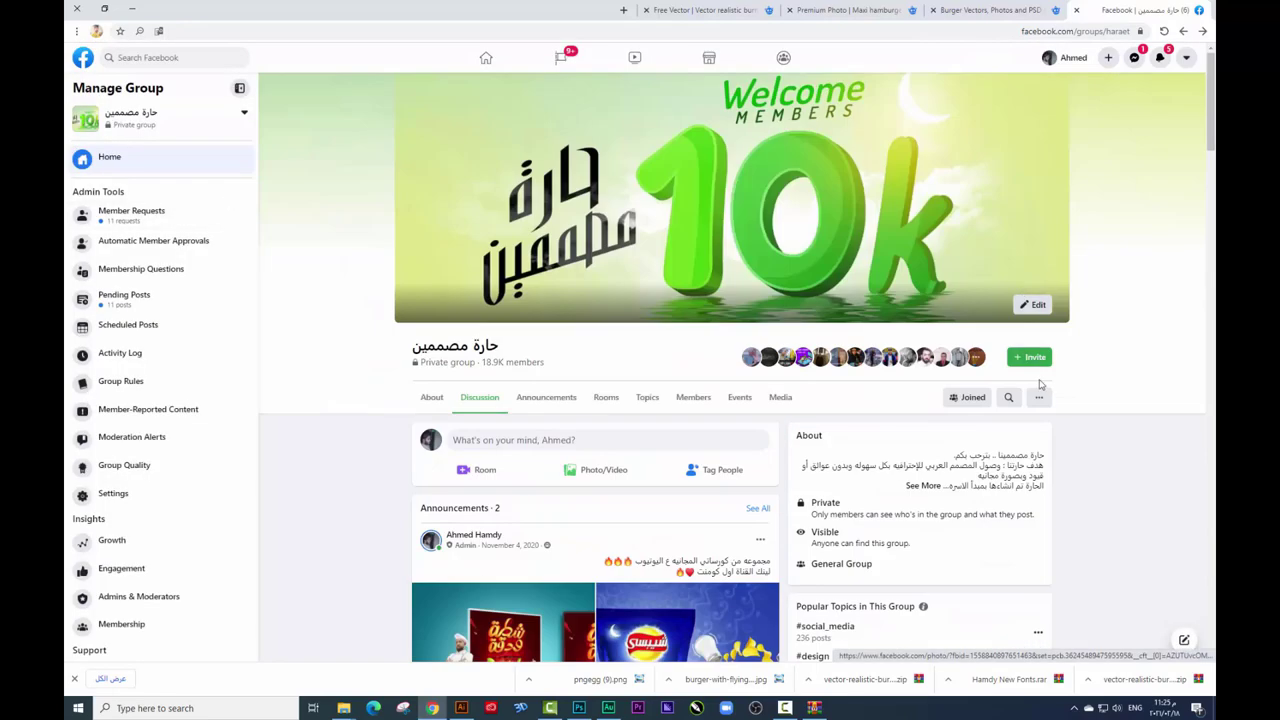
pyautogui.click(1010, 398)
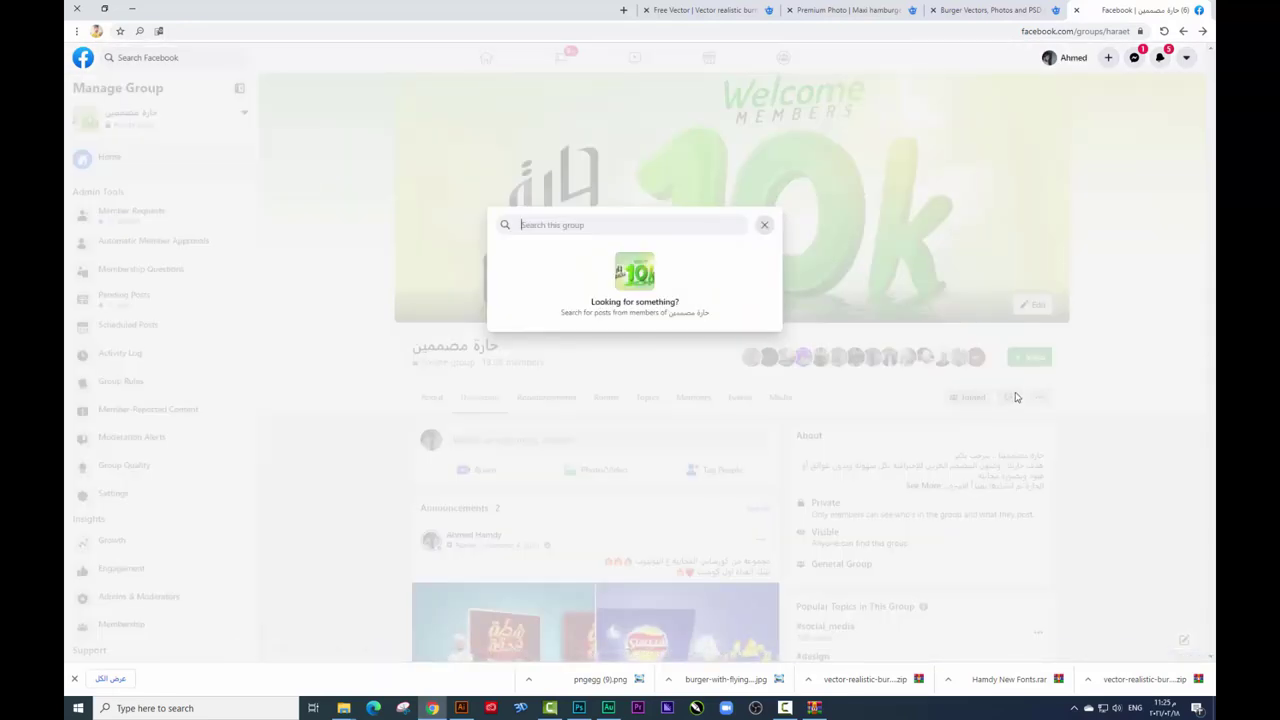
pyautogui.write('ahmed hamdy')
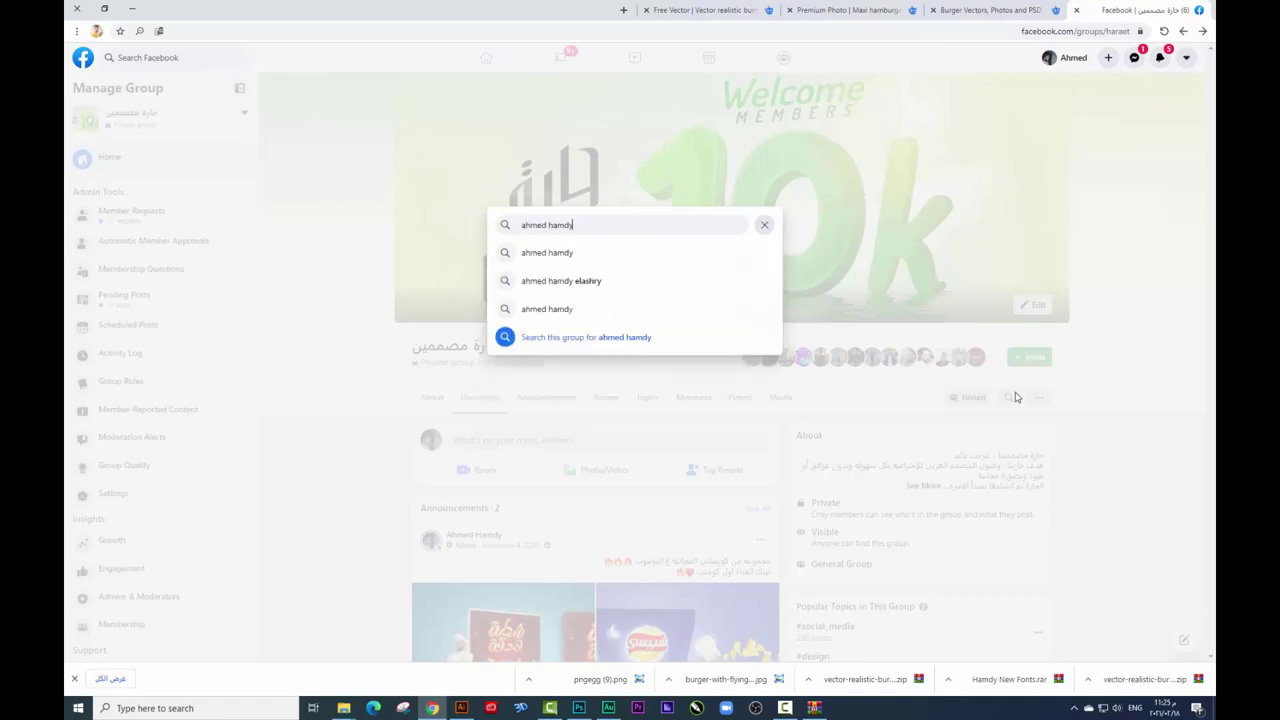
pyautogui.press('Return')
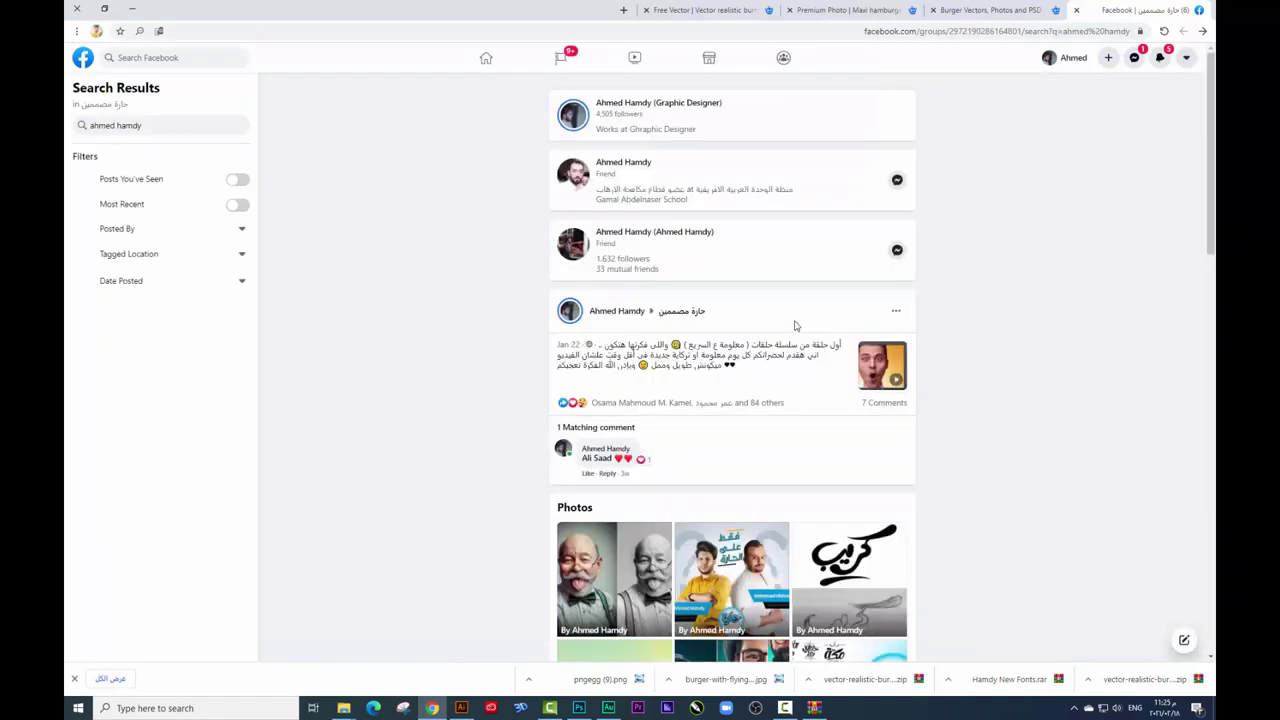
pyautogui.scroll(-5, 794, 326)
pyautogui.scroll(-2, 791, 323)
pyautogui.scroll(-1, 791, 323)
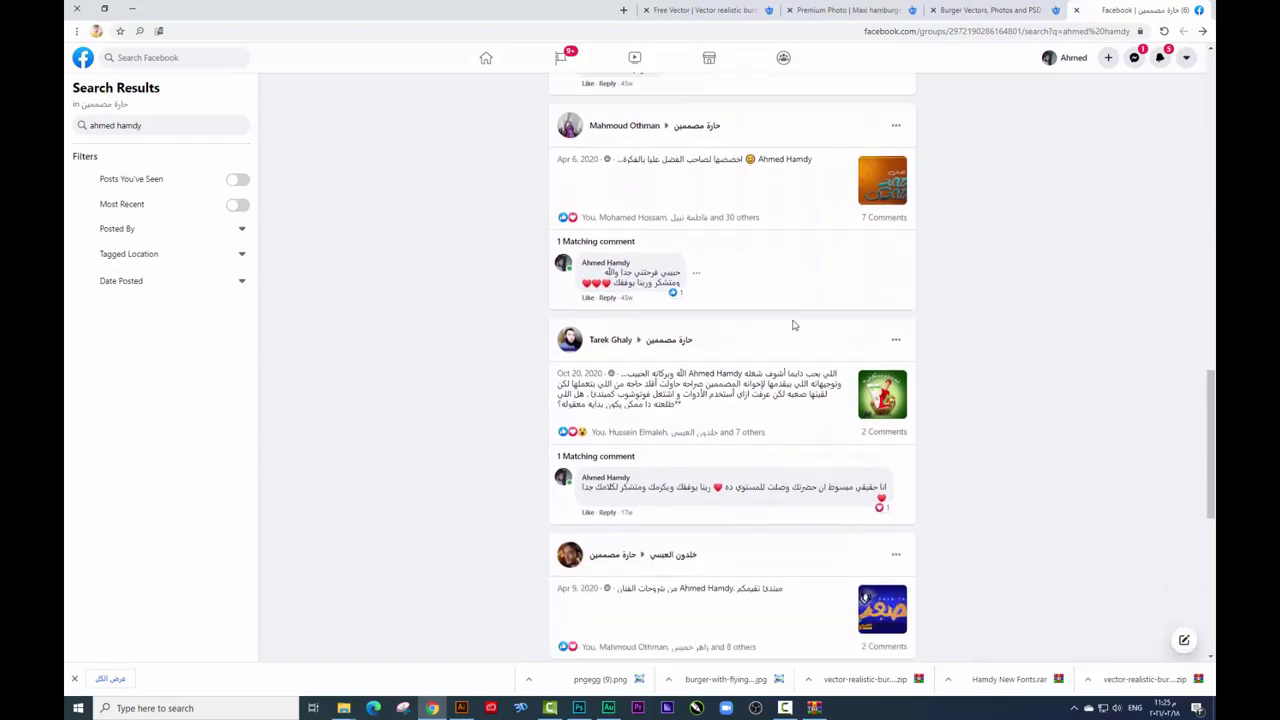
pyautogui.scroll(-3, 800, 327)
pyautogui.scroll(-2, 809, 331)
pyautogui.scroll(-2, 877, 402)
pyautogui.scroll(-2, 877, 400)
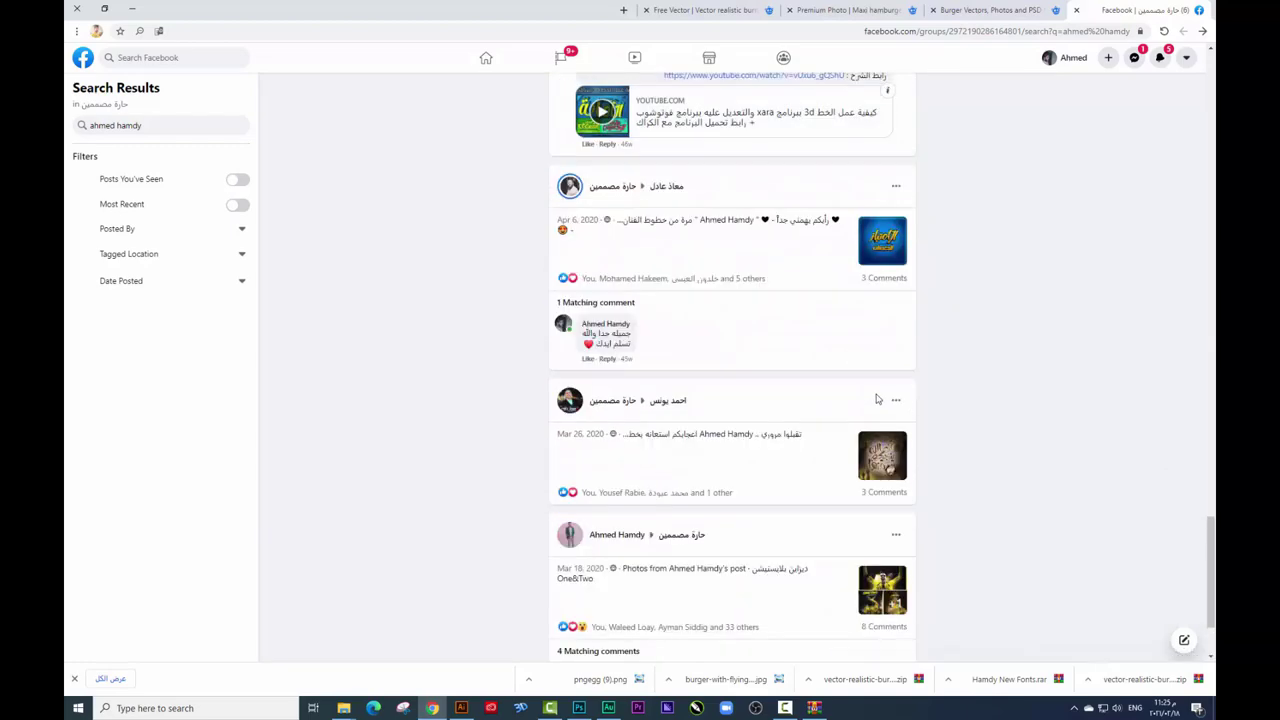
pyautogui.scroll(-1, 878, 398)
pyautogui.scroll(-2, 878, 398)
pyautogui.scroll(-3, 879, 398)
pyautogui.scroll(-1, 880, 398)
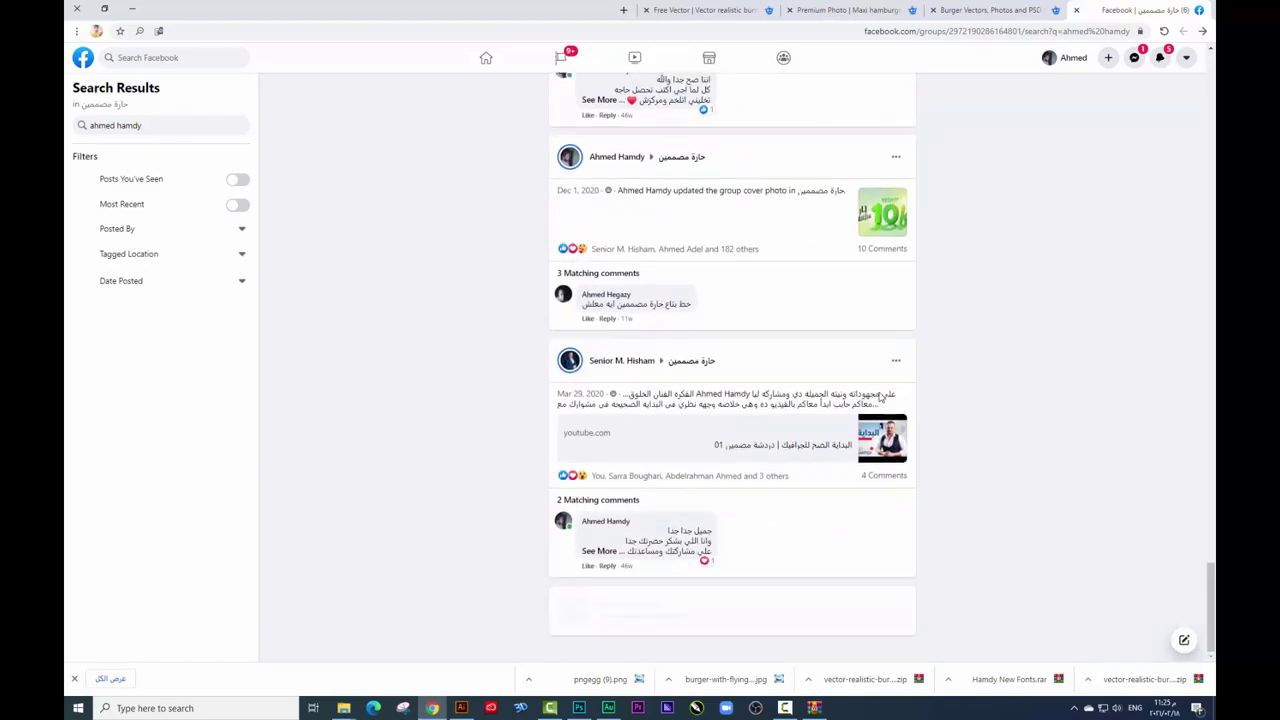
pyautogui.scroll(-3, 880, 398)
pyautogui.scroll(-1, 880, 398)
pyautogui.scroll(-3, 880, 398)
pyautogui.scroll(-1, 881, 397)
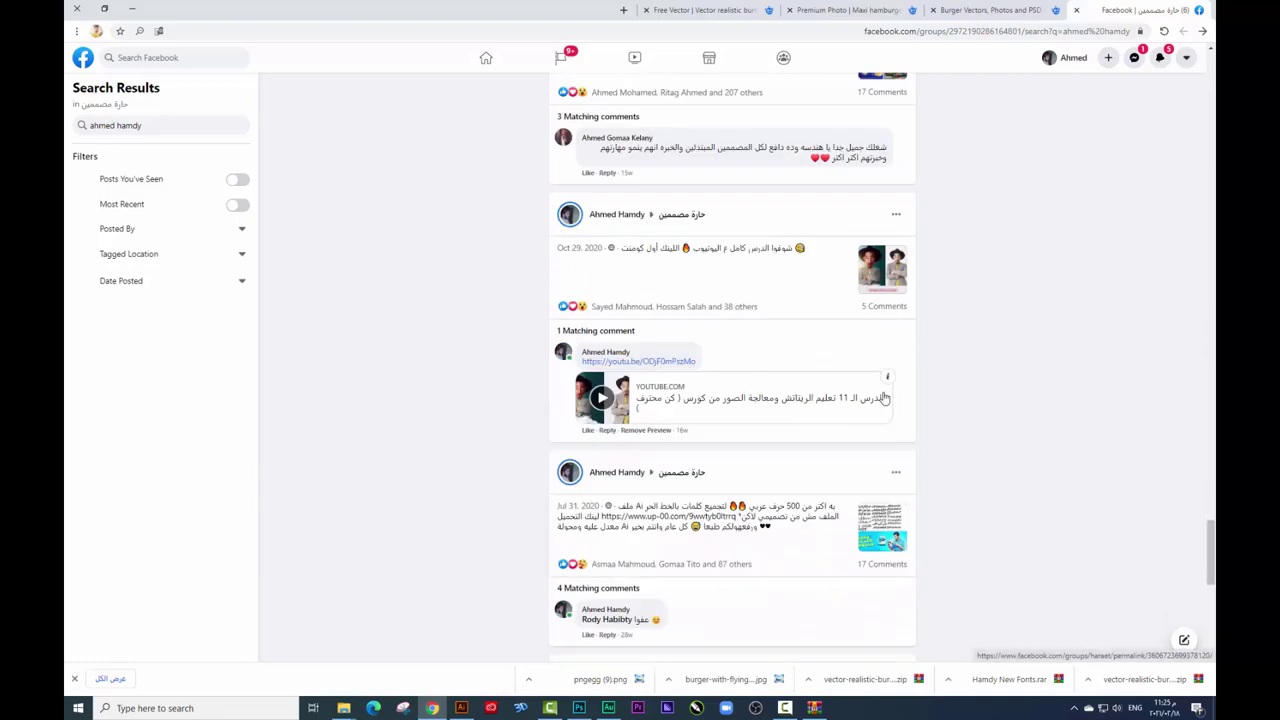
pyautogui.scroll(-3, 883, 396)
pyautogui.scroll(-1, 883, 396)
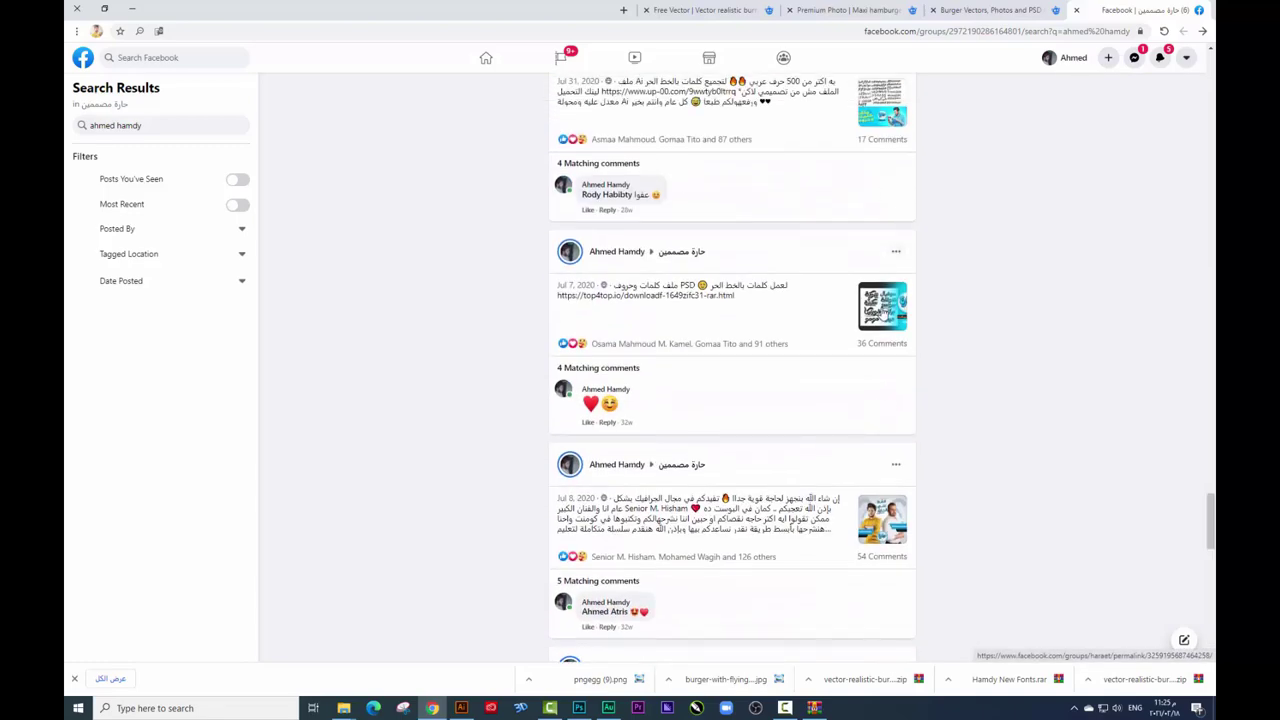
pyautogui.click(873, 120)
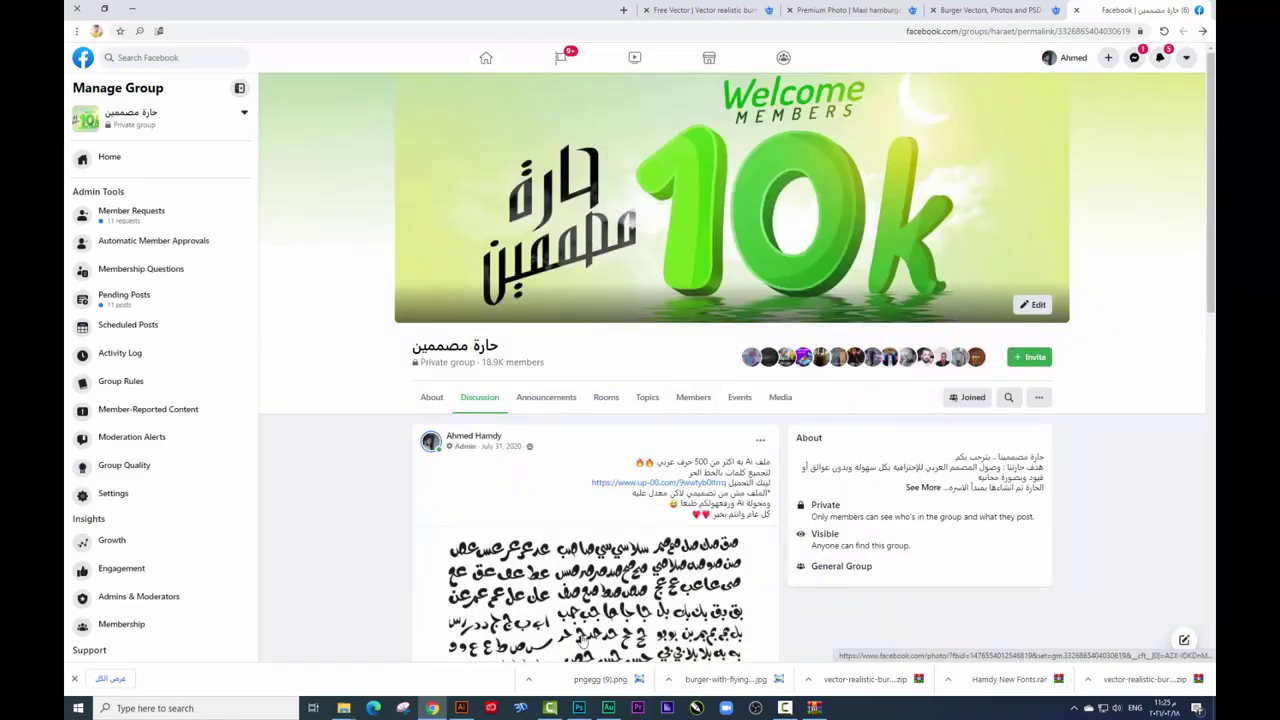
pyautogui.click(582, 708)
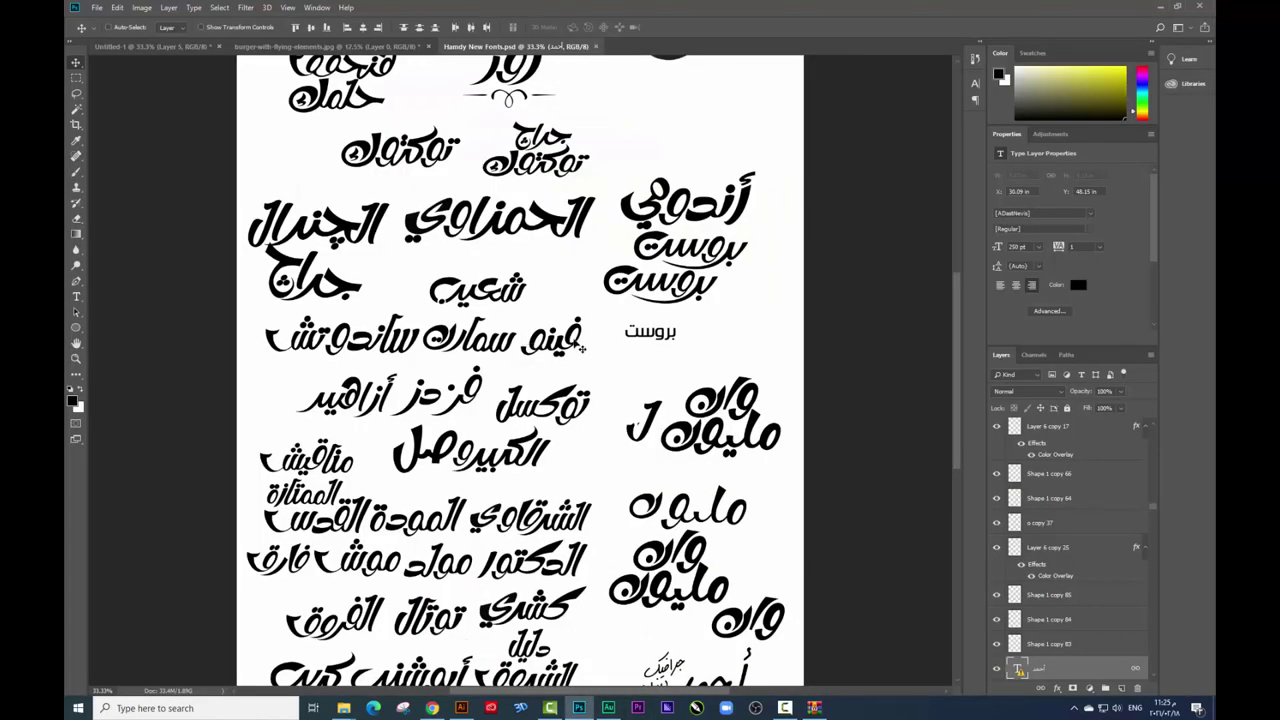
# Zoom in and pick calligraphy layers like Y copy 33 and Vector Smart Object copy 4, nudging them.
pyautogui.rightClick(573, 338)
pyautogui.click(590, 342)
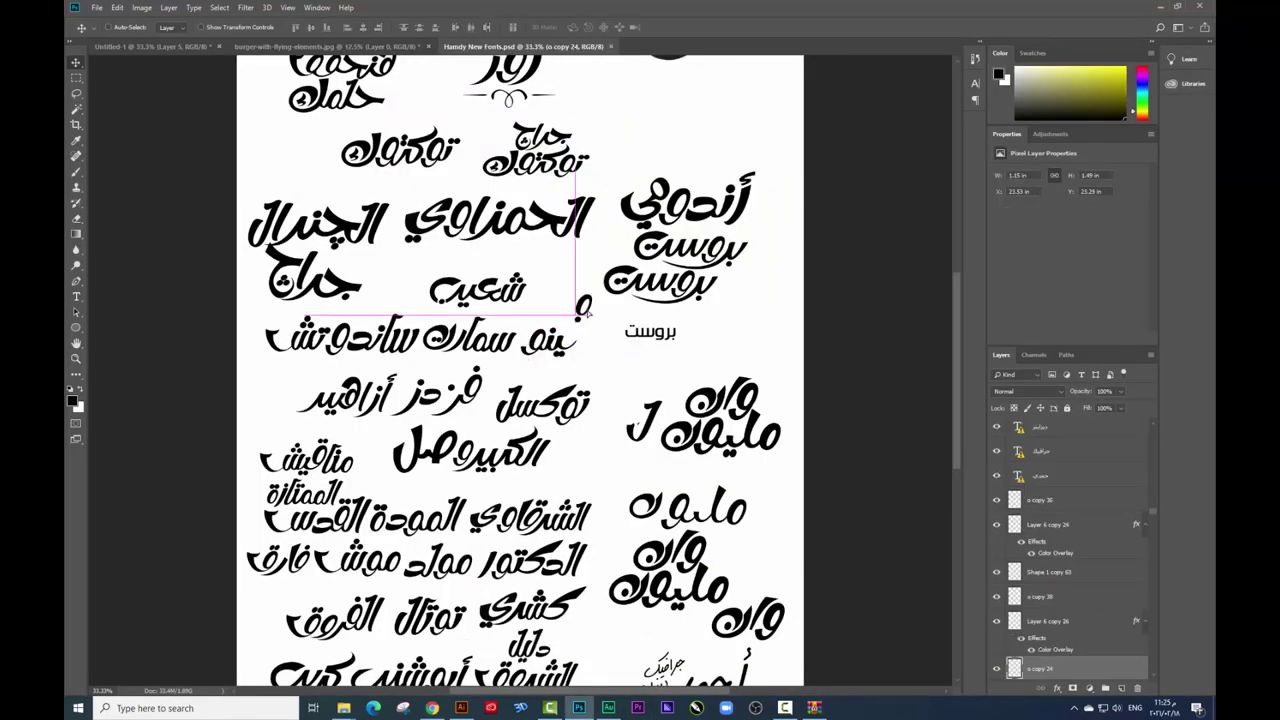
pyautogui.hotkey('ctrl', '+')
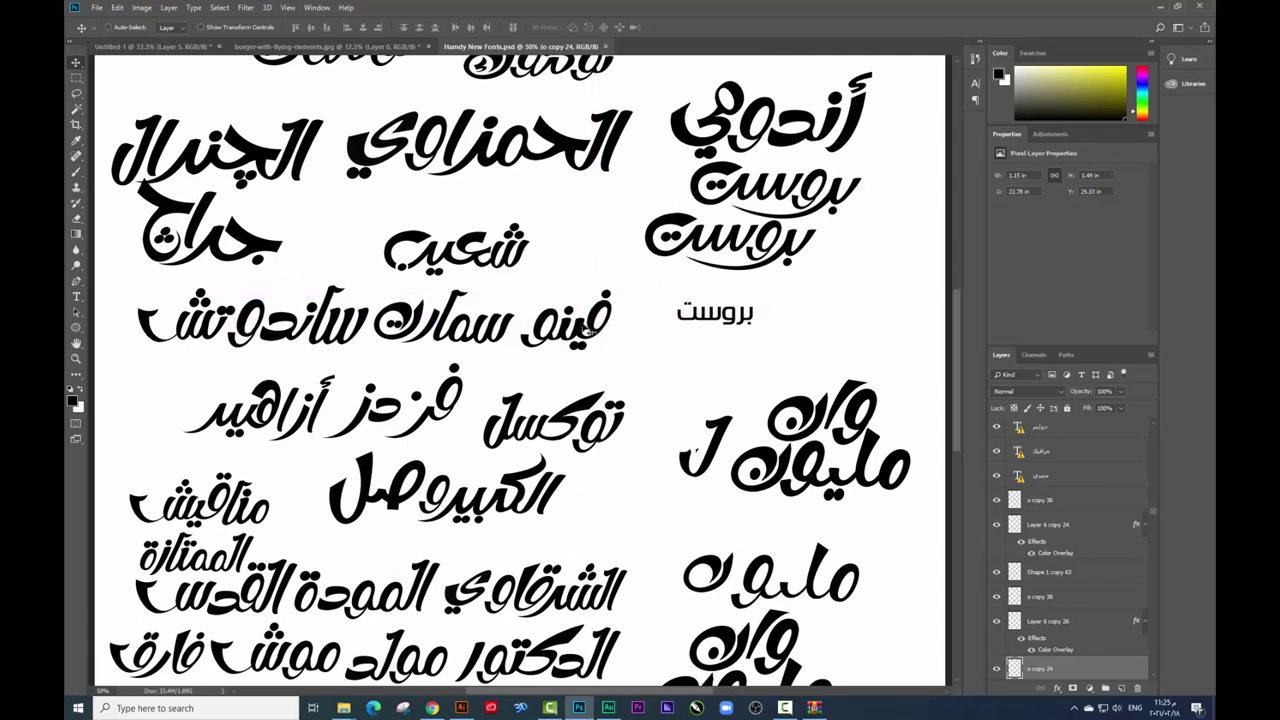
pyautogui.rightClick(565, 322)
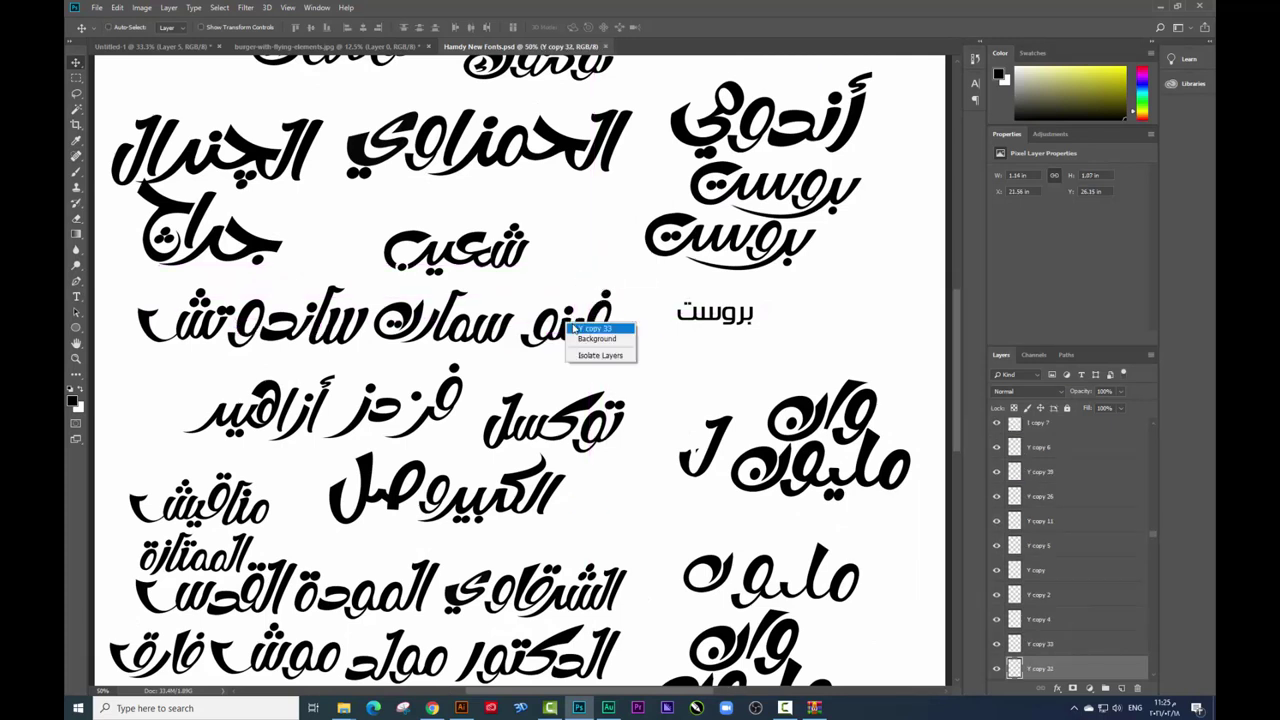
pyautogui.click(585, 330)
pyautogui.moveTo(591, 285); pyautogui.dragTo(575, 288)
pyautogui.rightClick(564, 137)
pyautogui.click(585, 143)
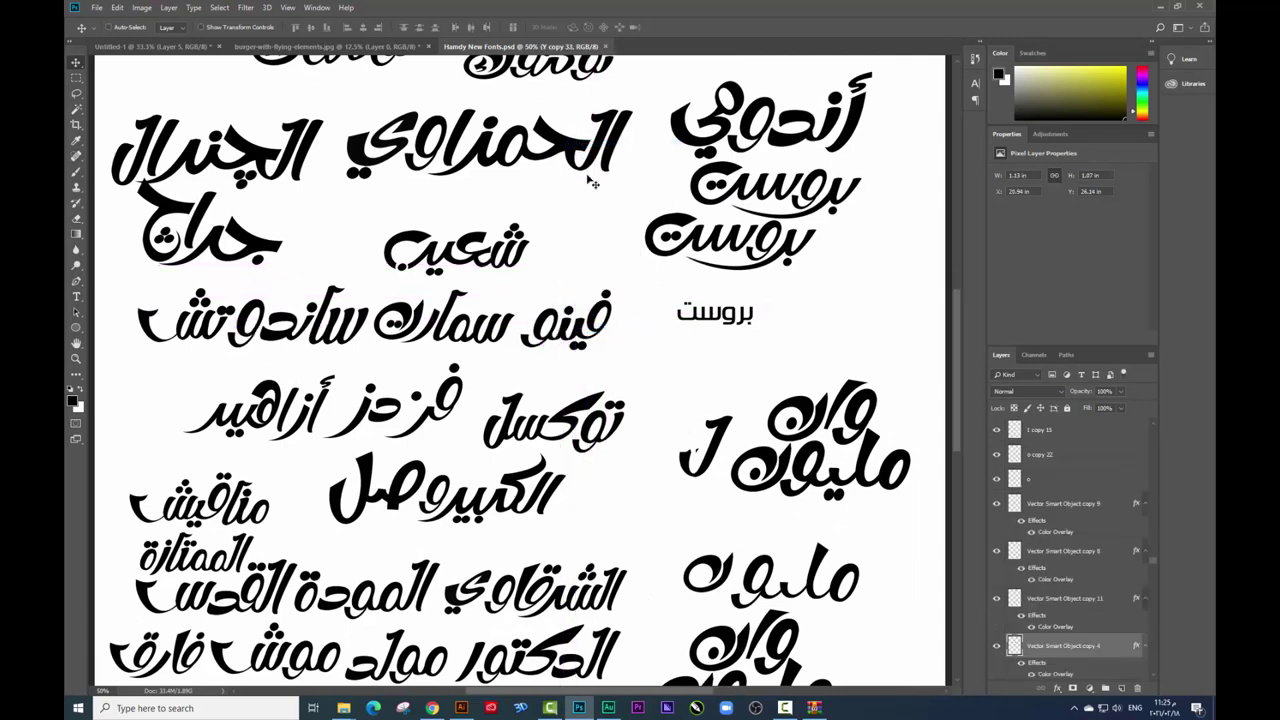
pyautogui.moveTo(585, 143)
pyautogui.mouseDown()
pyautogui.moveTo(597, 185)
pyautogui.moveTo(568, 192)
pyautogui.mouseUp()
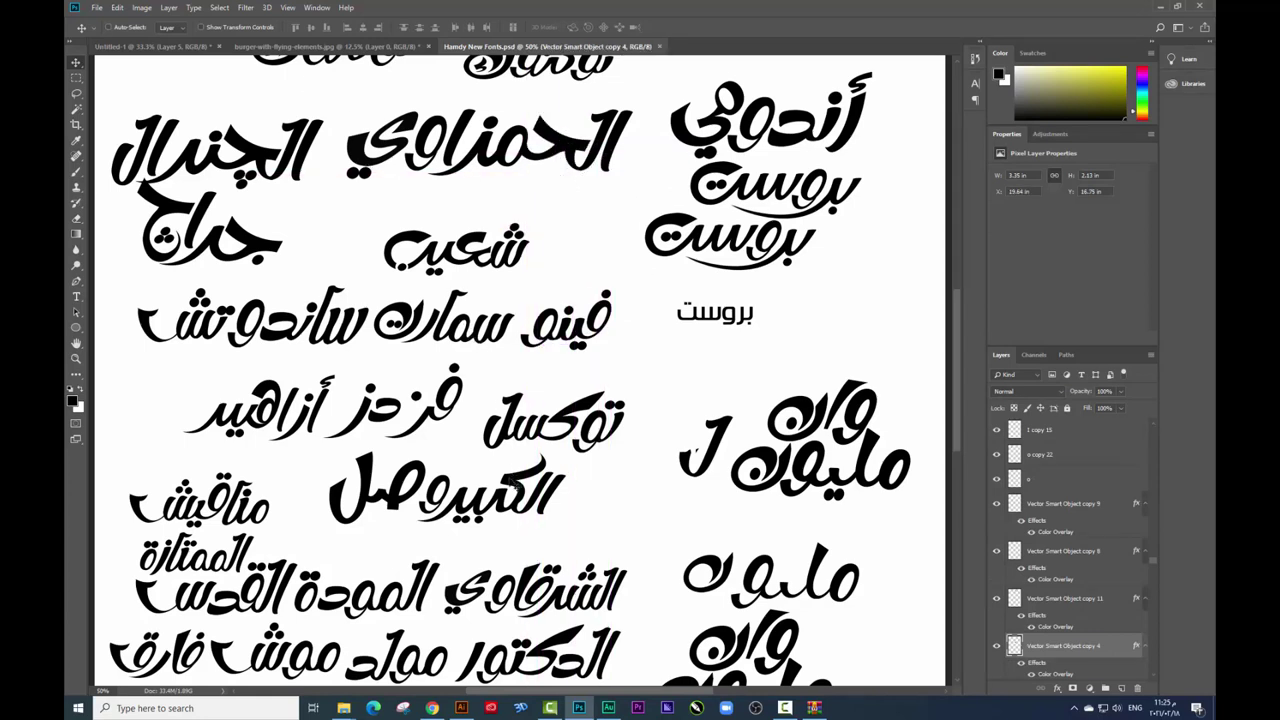
# Enable Auto-Select and drag the الكبيوصل artwork out of the lettering sheet.
pyautogui.rightClick(524, 490)
pyautogui.click(550, 486)
pyautogui.rightClick(516, 484)
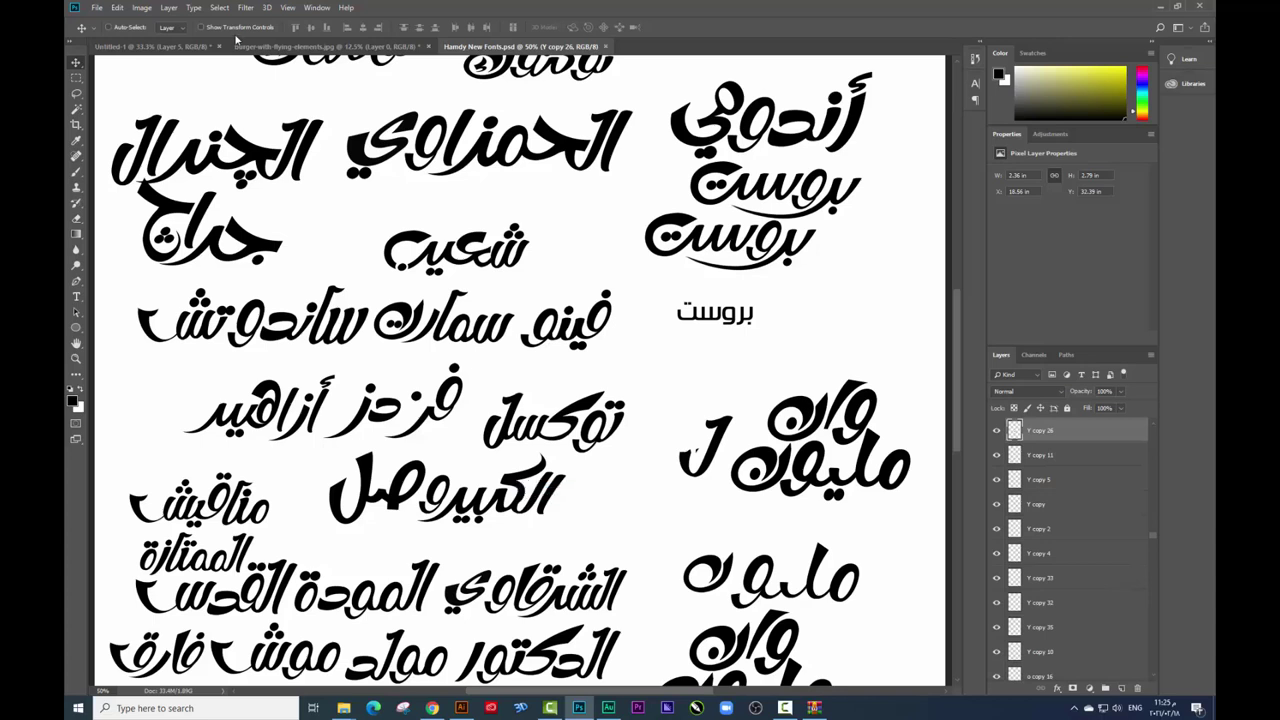
pyautogui.press('Escape')
pyautogui.click(138, 27)
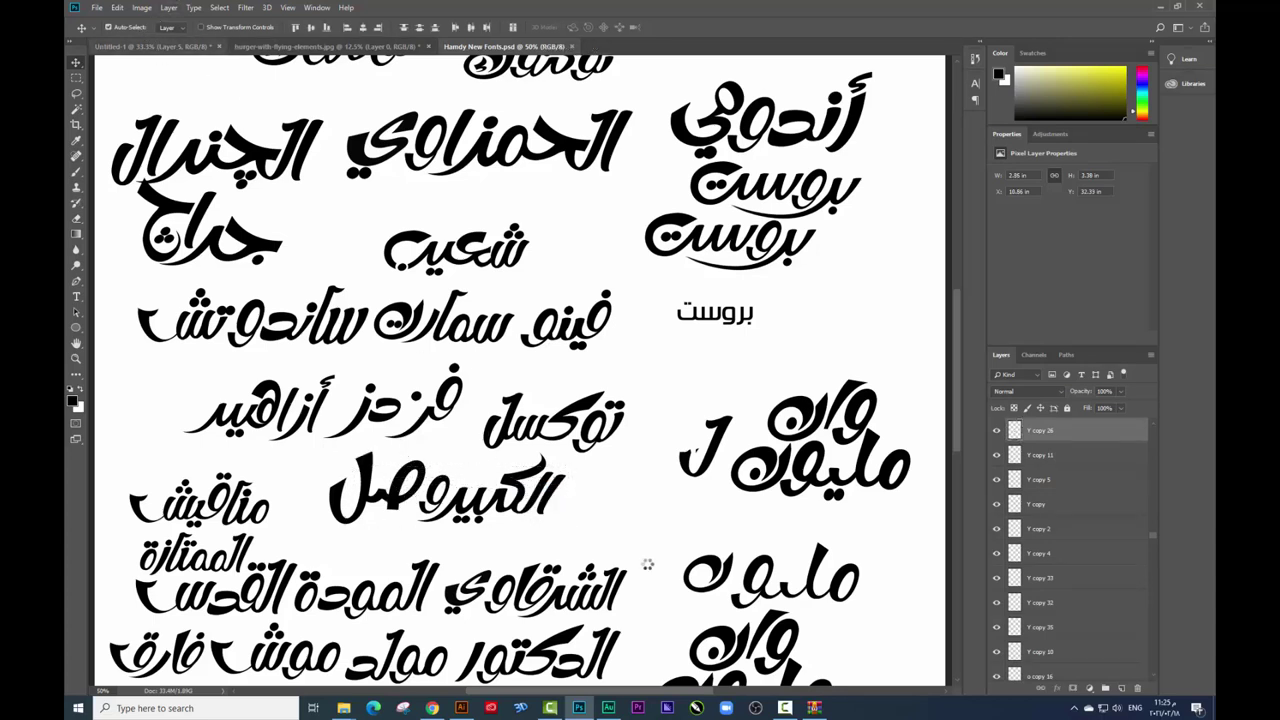
pyautogui.moveTo(504, 507)
pyautogui.mouseDown()
pyautogui.moveTo(420, 190)
pyautogui.moveTo(420, 110)
pyautogui.mouseUp()
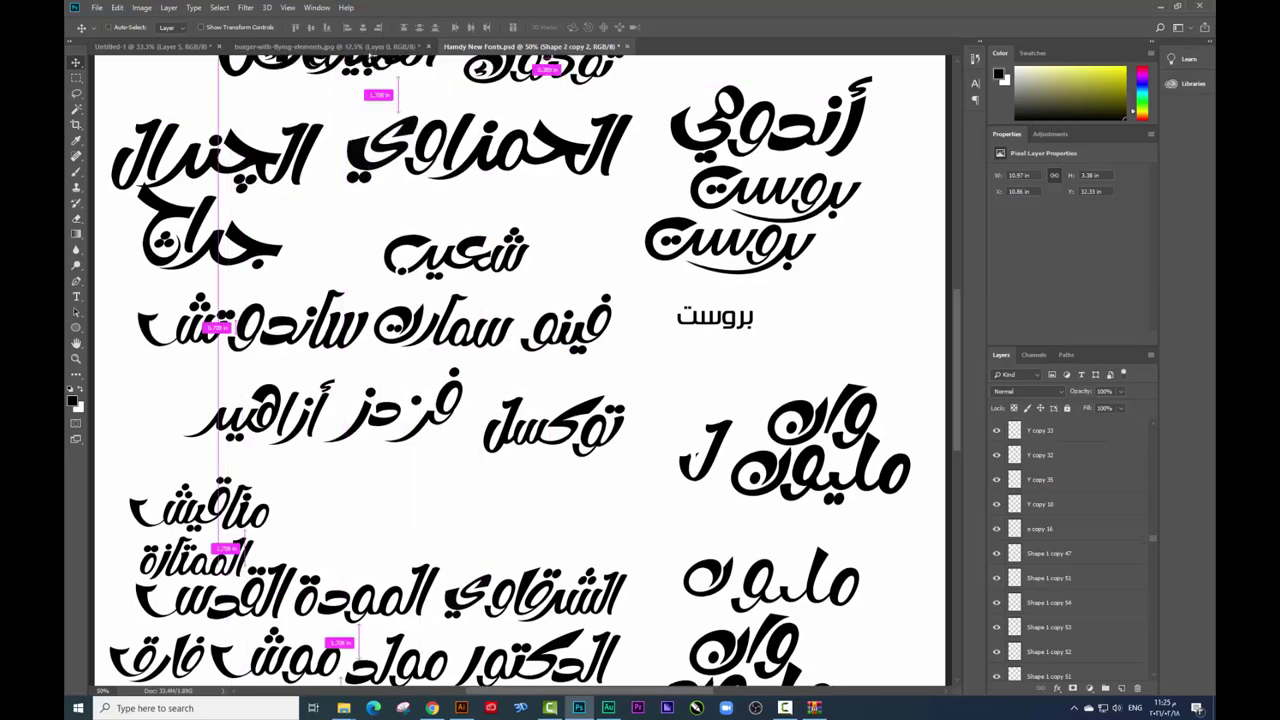
# Drop the الكبيوصل artwork onto the burger poster and enlarge it above the burger.
pyautogui.click(360, 47)
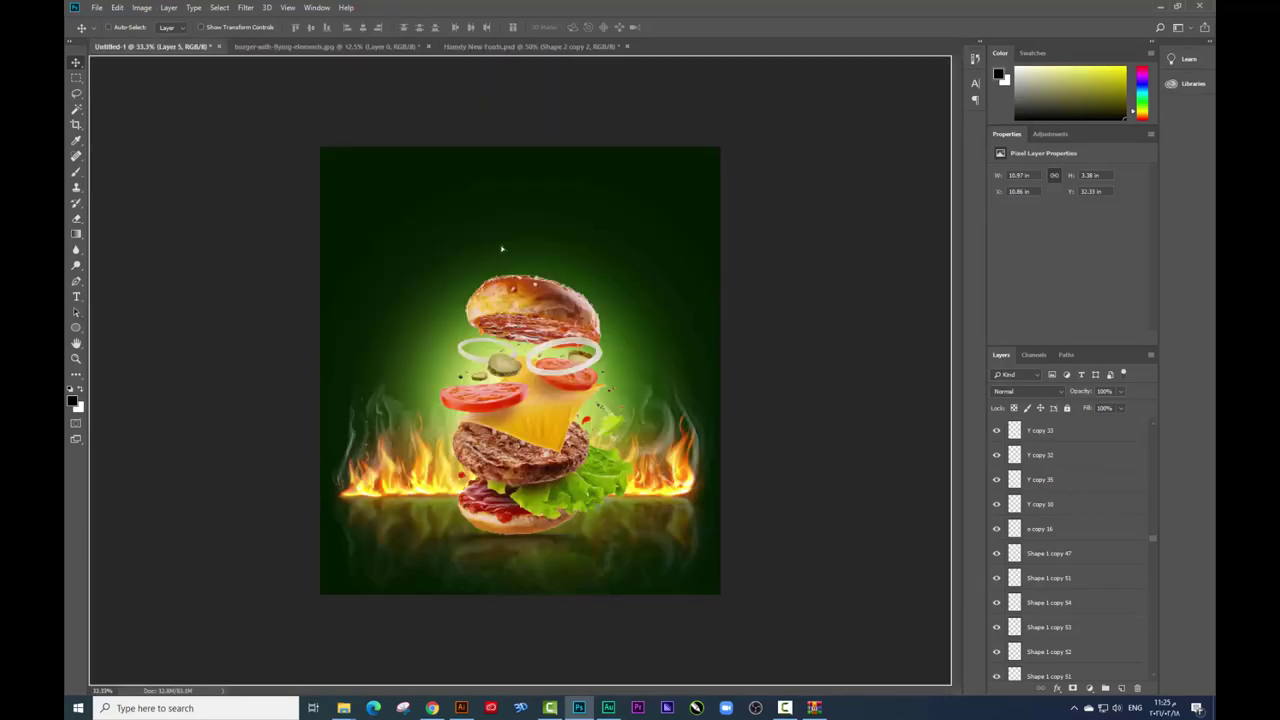
pyautogui.moveTo(197, 50); pyautogui.dragTo(532, 290)
pyautogui.hotkey('ctrl', 't')
pyautogui.moveTo(587, 258); pyautogui.dragTo(675, 187)
pyautogui.press('Return')
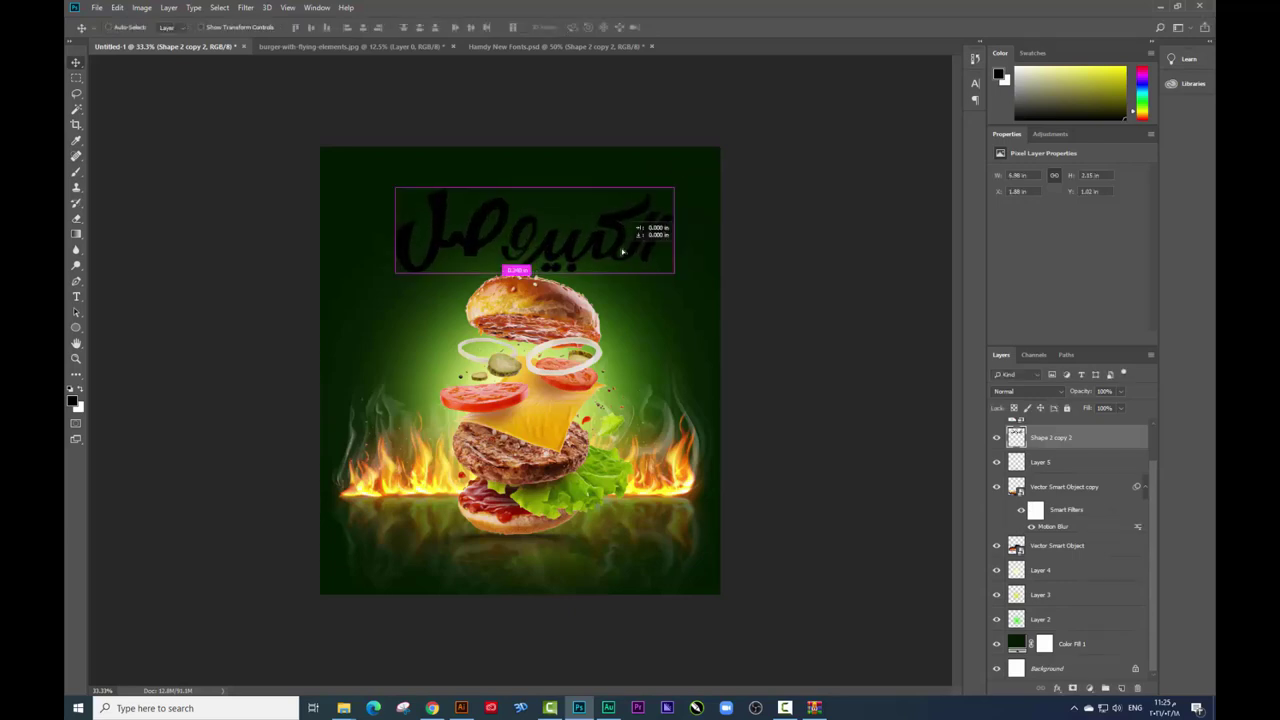
# Make the calligraphy white with Hue/Saturation Lightness +100 and nudge it into position.
pyautogui.hotkey('ctrl', 'u')
pyautogui.press('Tab')
pyautogui.press('Tab')
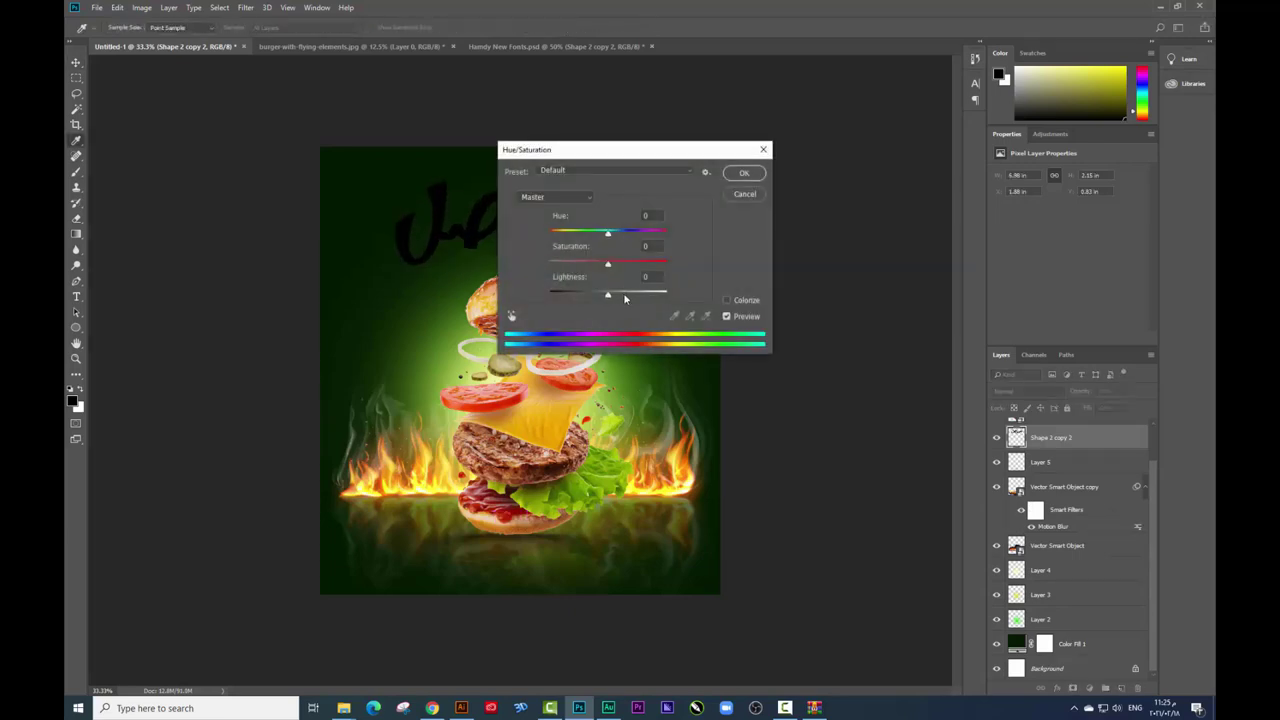
pyautogui.write('100')
pyautogui.click(744, 173)
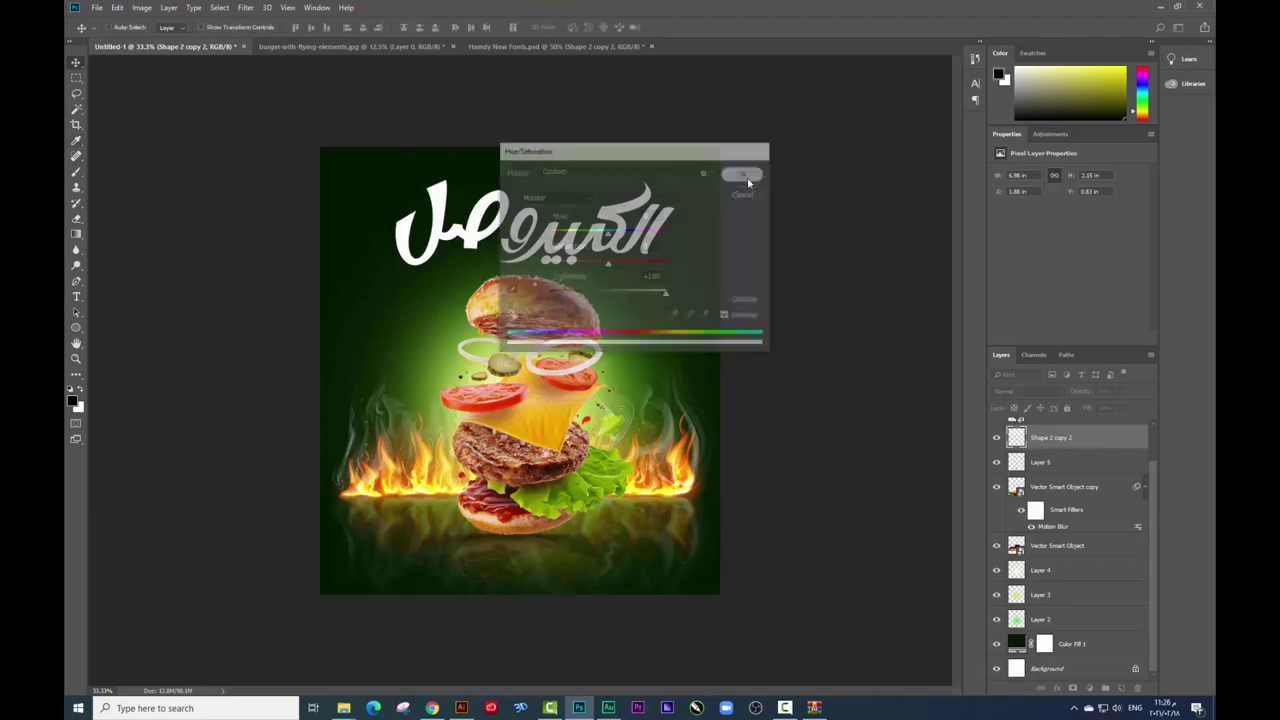
pyautogui.moveTo(720, 270); pyautogui.dragTo(736, 265)
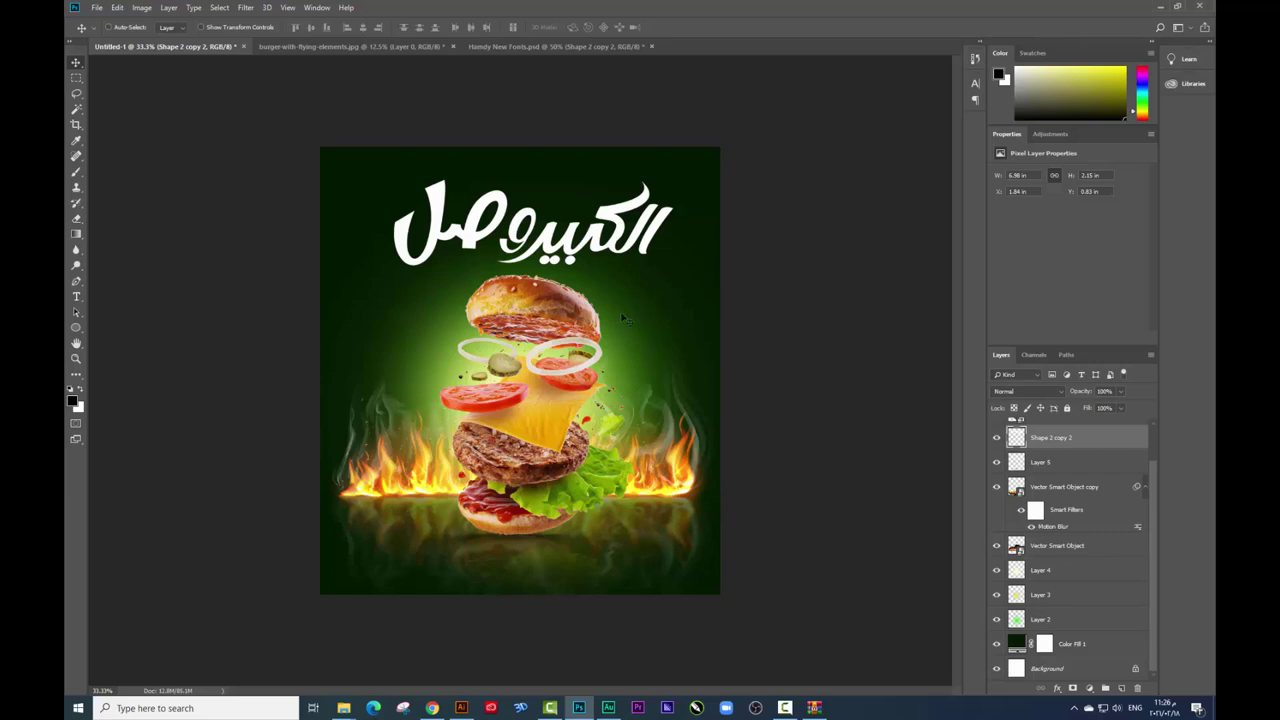
pyautogui.hotkey('ctrl', 't')
pyautogui.press('Escape')
pyautogui.press('Tab')
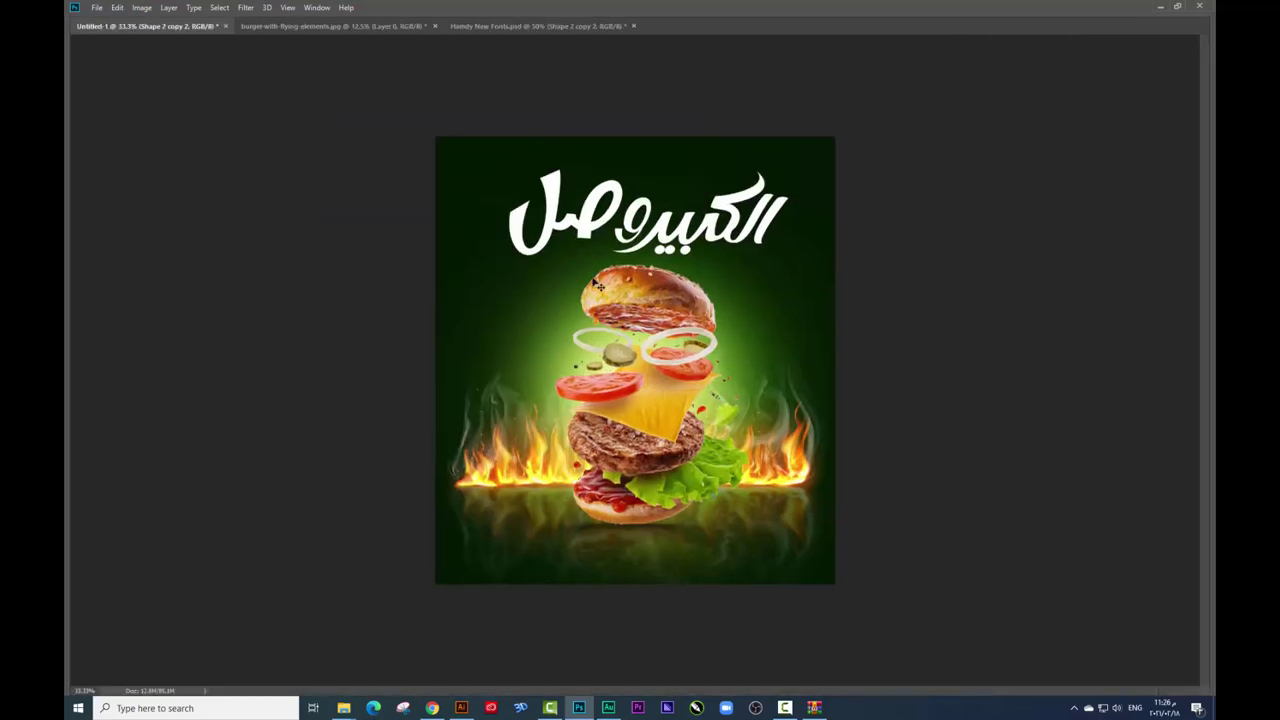
pyautogui.hotkey('ctrl', '+')
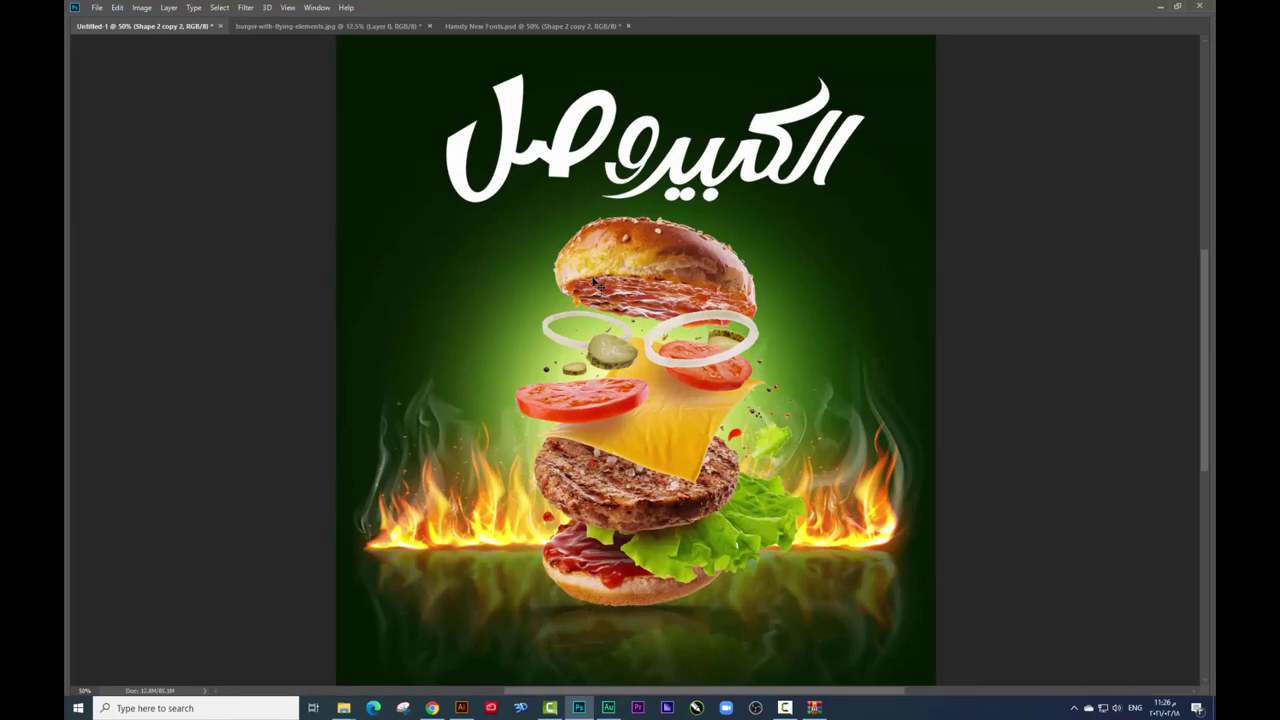
pyautogui.hotkey('ctrl', '-')
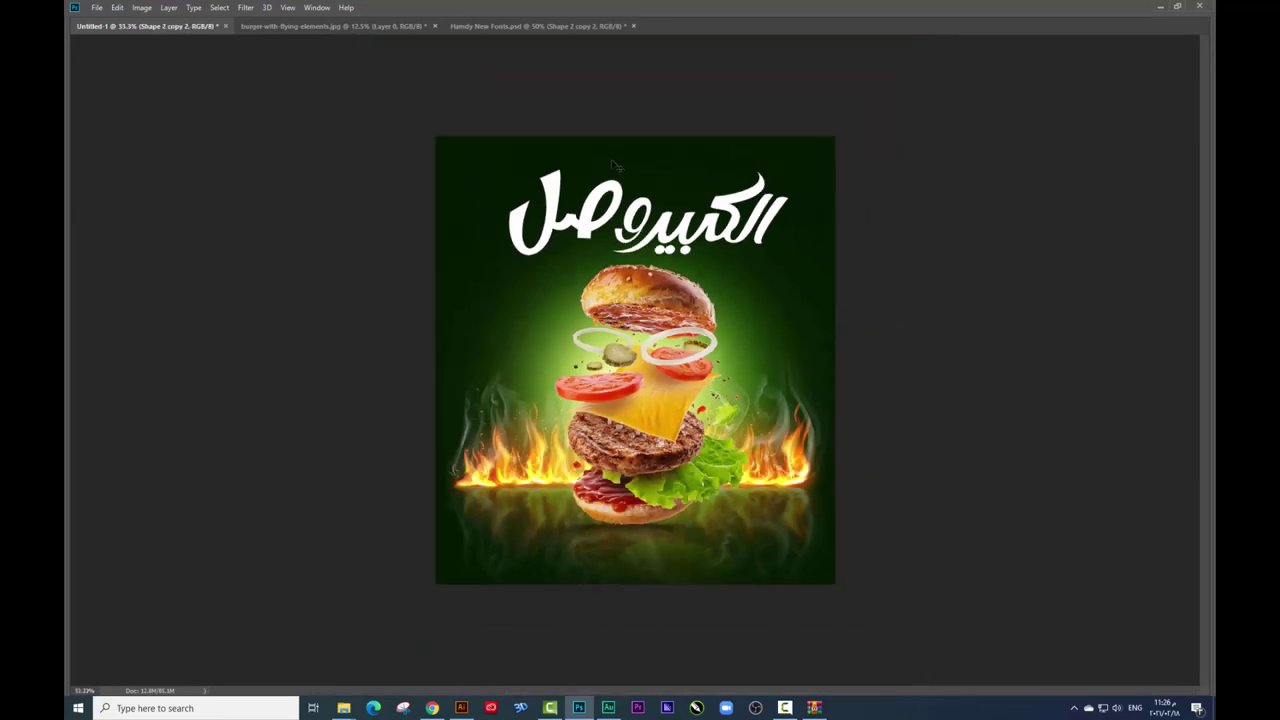
pyautogui.press('Tab')
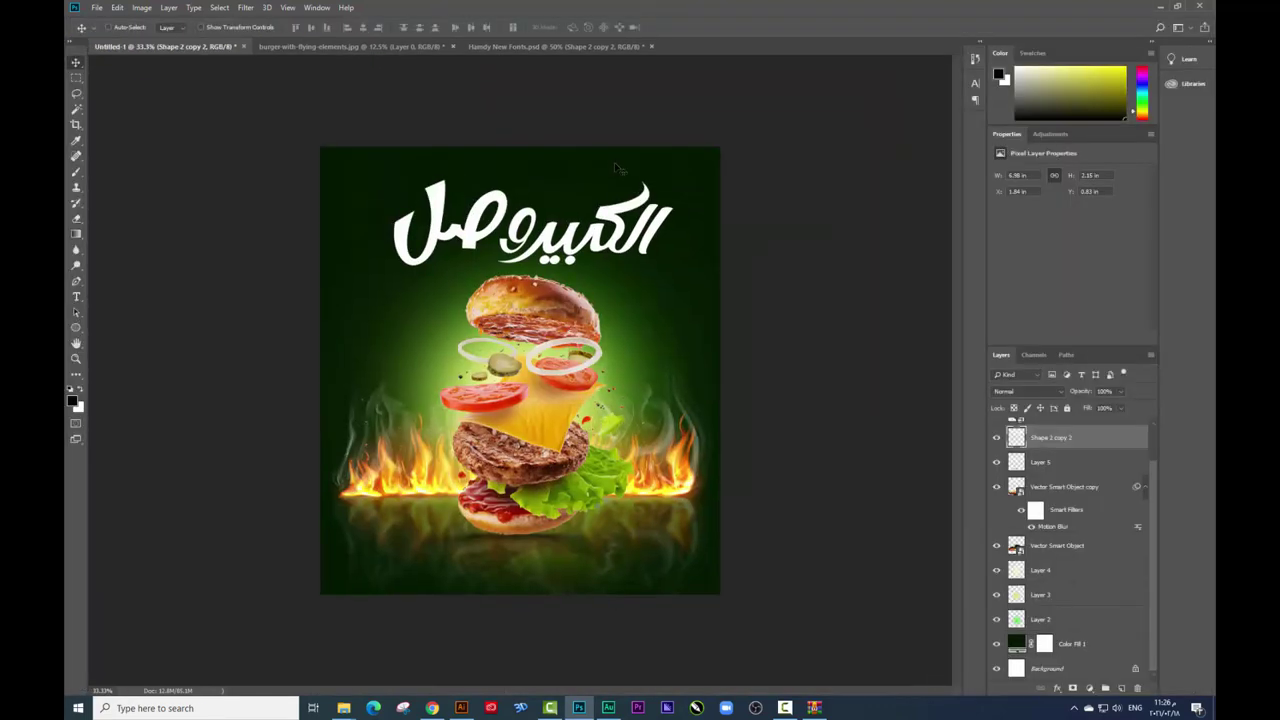